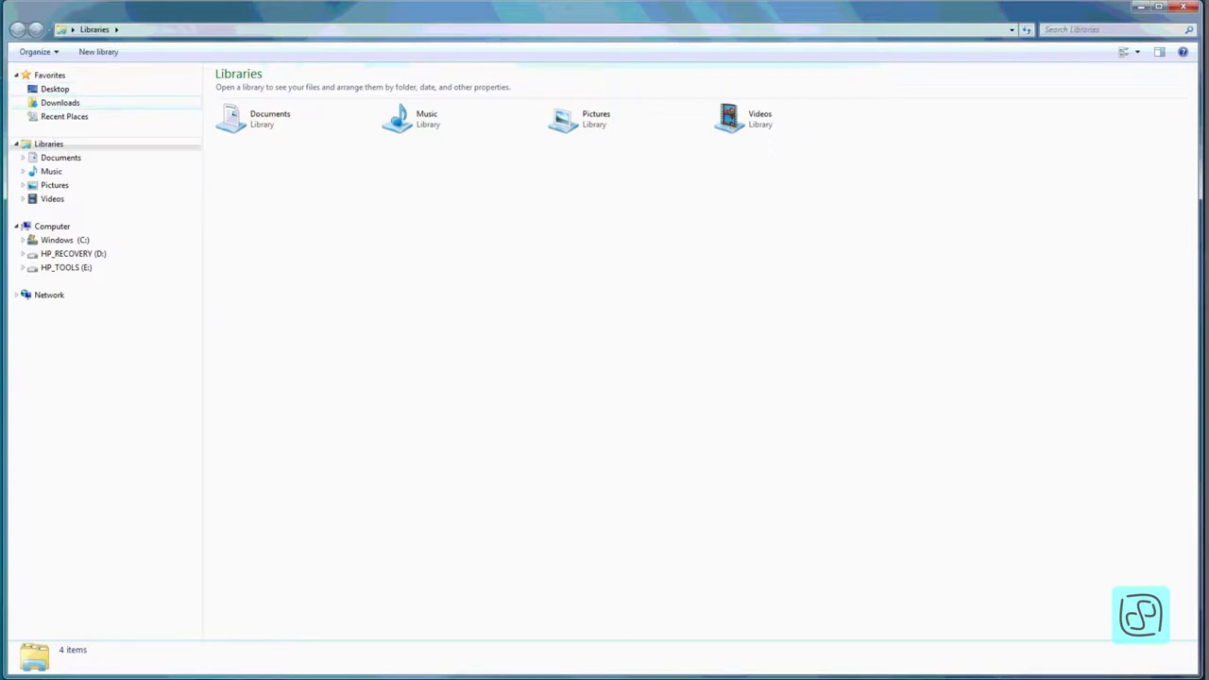
# - Look through the contents of the Downloads, Desktop and Documents locations
pyautogui.click(60, 103)
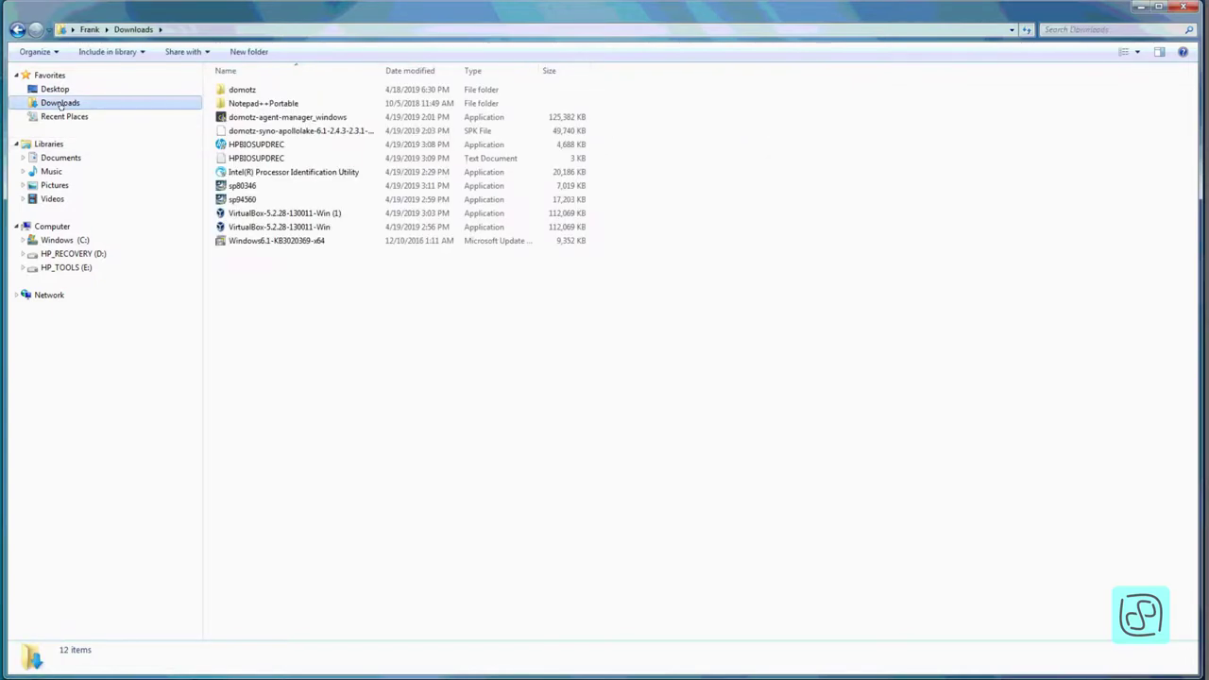
pyautogui.click(57, 90)
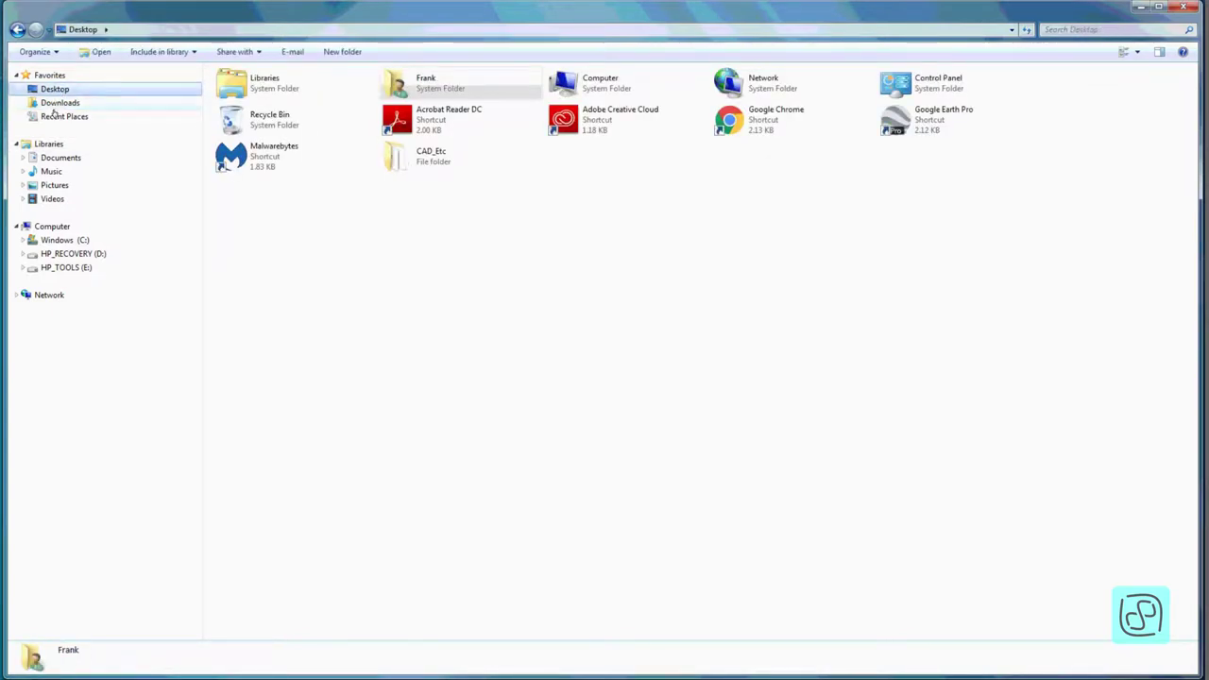
pyautogui.click(52, 159)
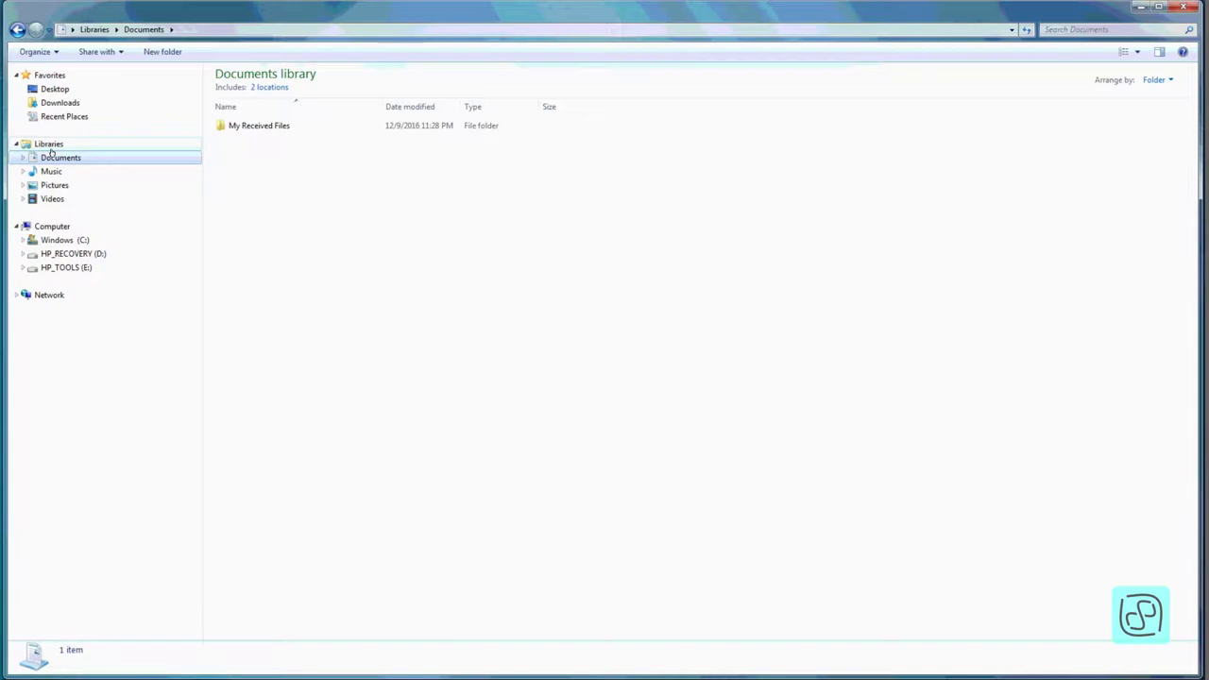
# - Inspect the computer's drives, including HP_RECOVERY (D:) and HP_TOOLS (E:), and open the Windows (C:) drive
pyautogui.click(49, 229)
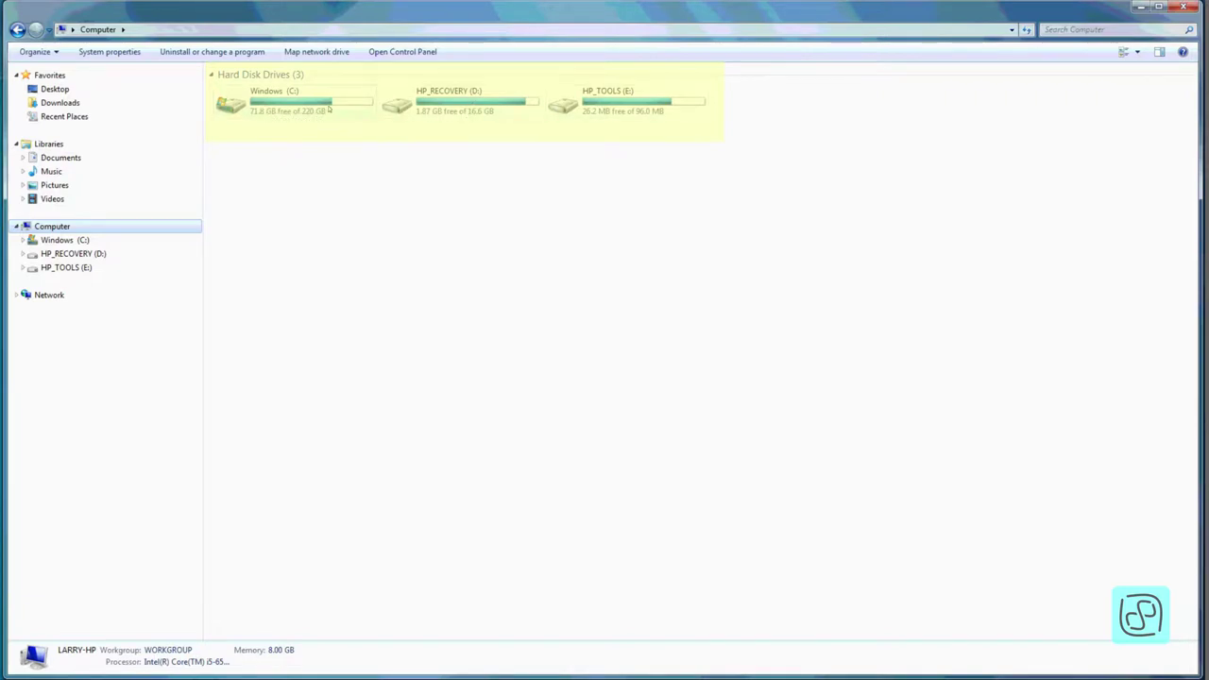
pyautogui.moveTo(331, 110)
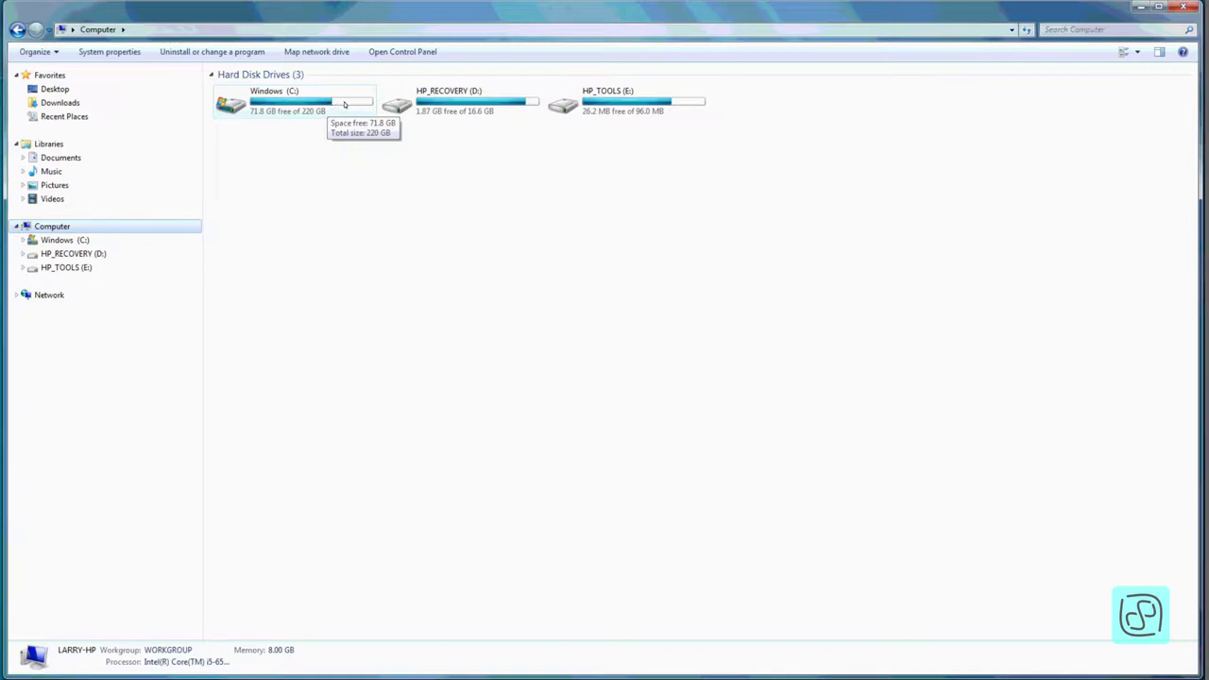
pyautogui.click(470, 103)
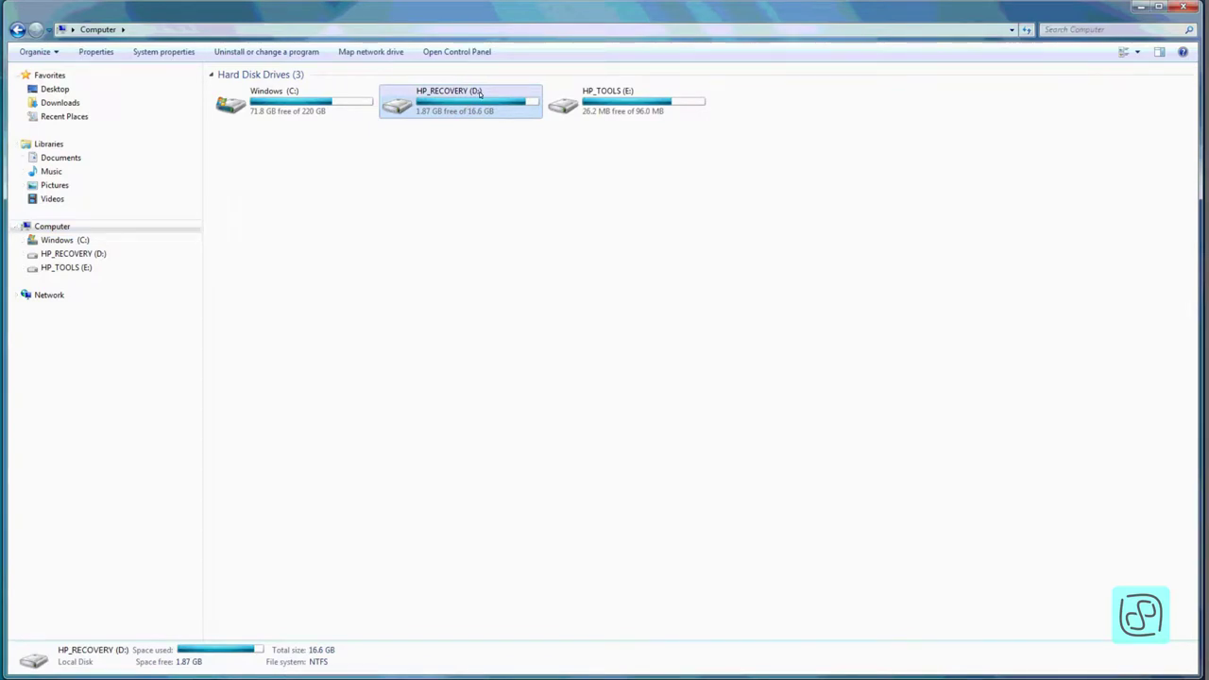
pyautogui.click(614, 108)
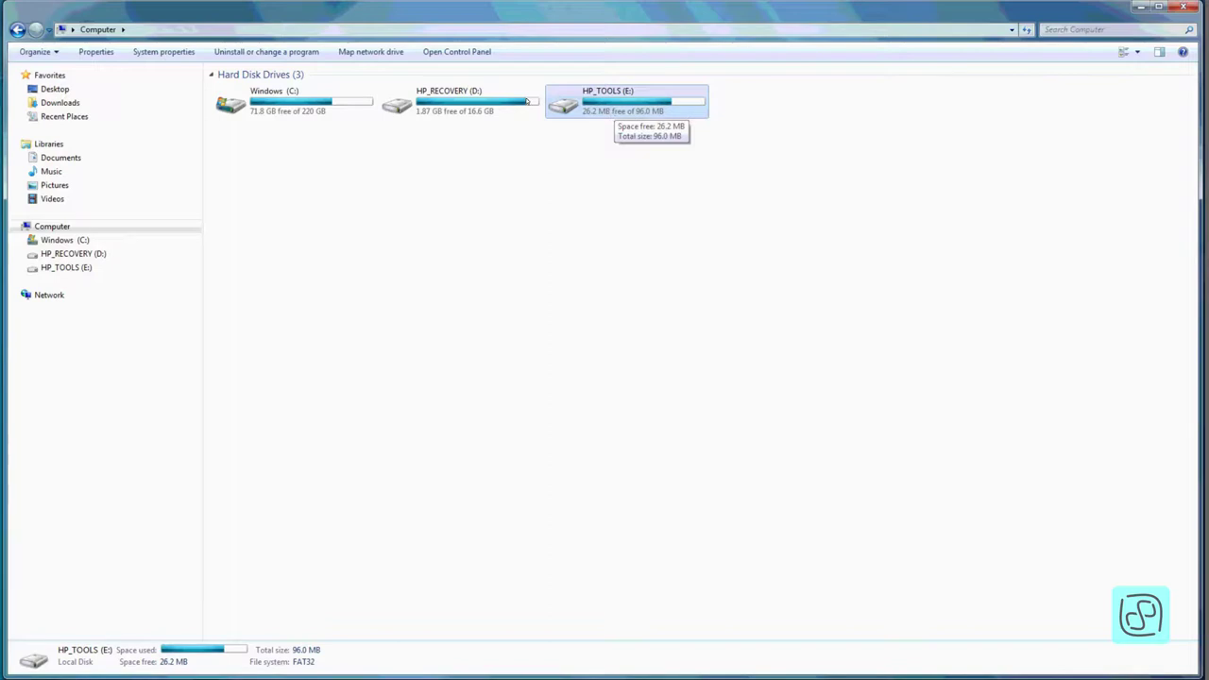
pyautogui.click(322, 98)
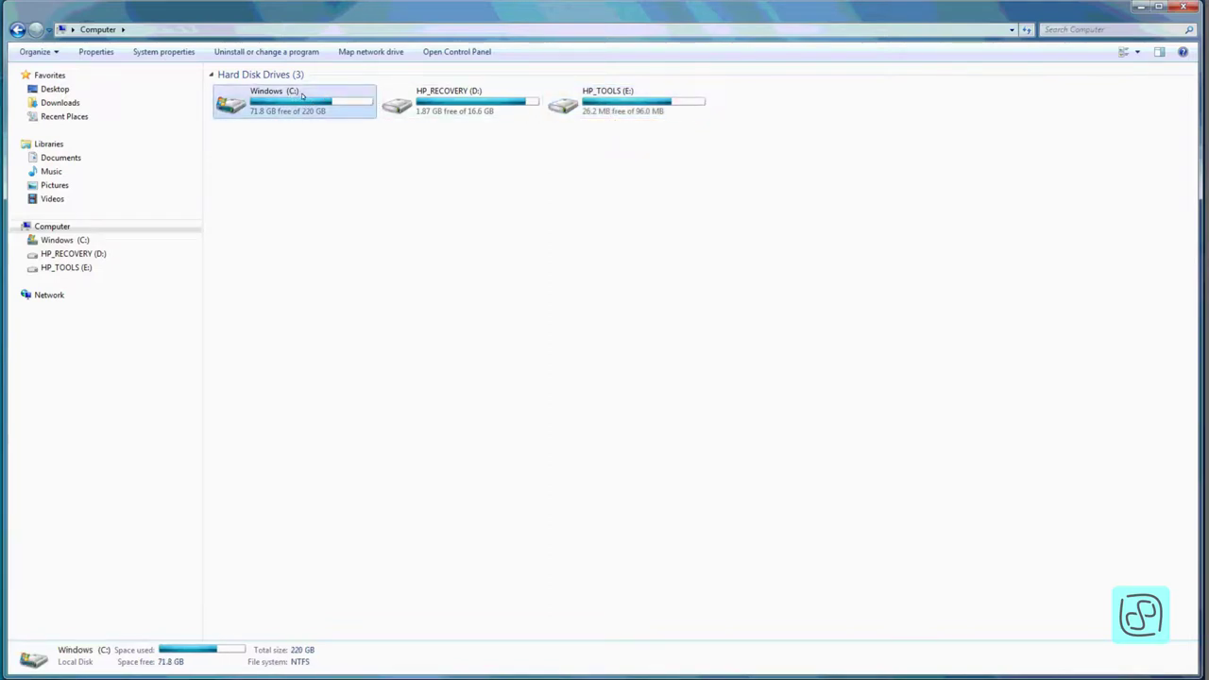
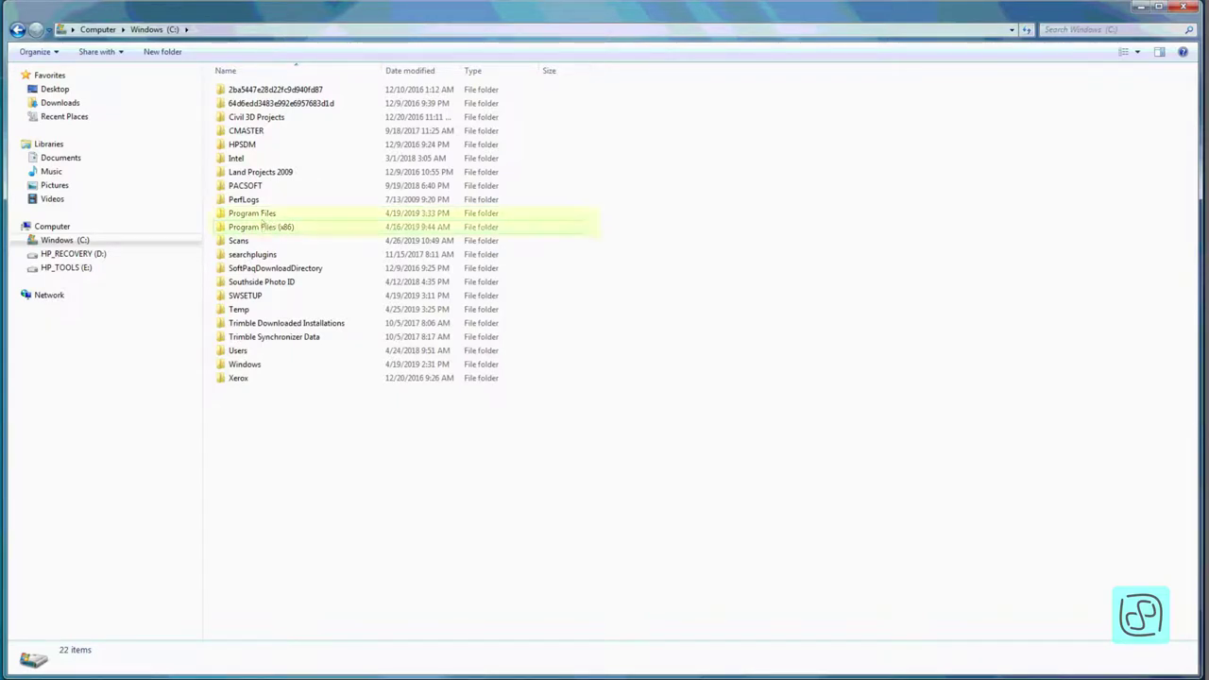
# - Highlight the Program Files (x86), Users and Windows folders on the C: drive in turn, and open Users
pyautogui.click(262, 228)
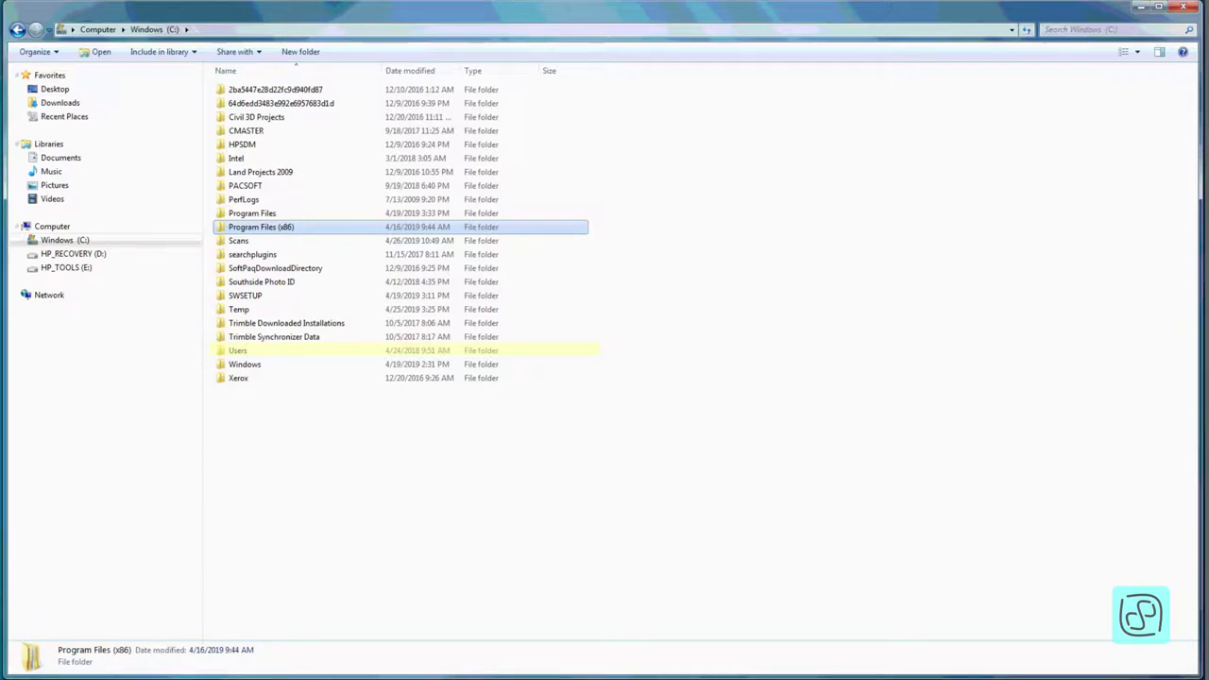
pyautogui.click(341, 352)
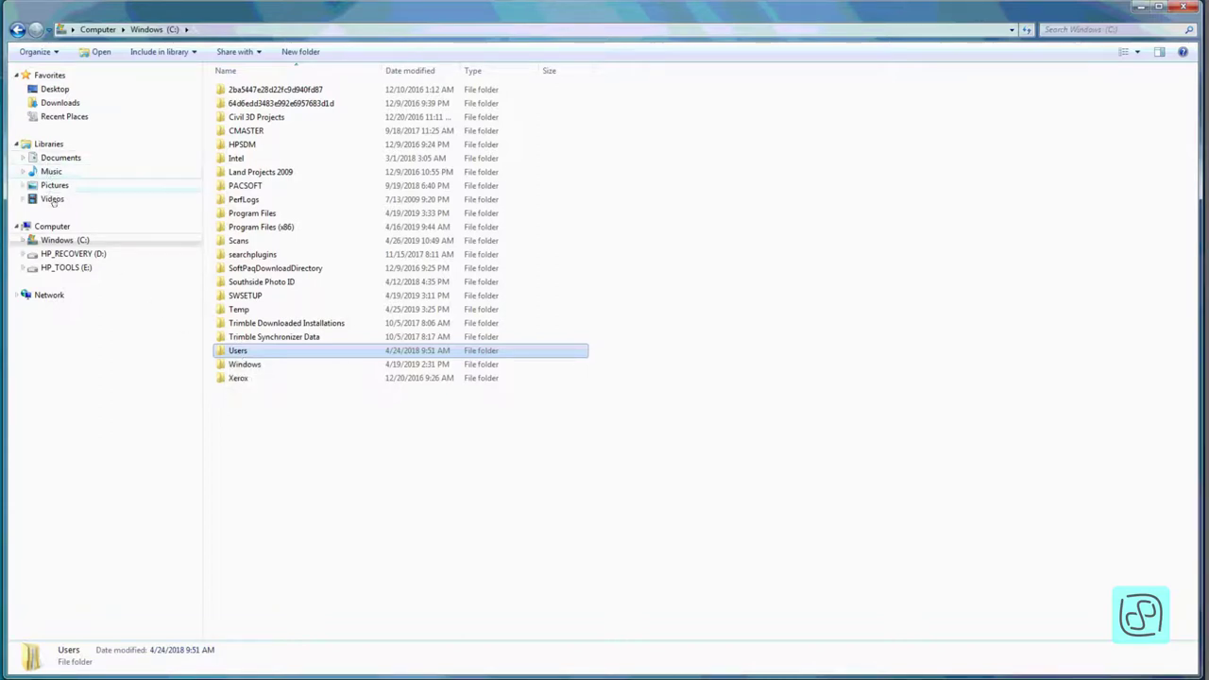
pyautogui.click(237, 368)
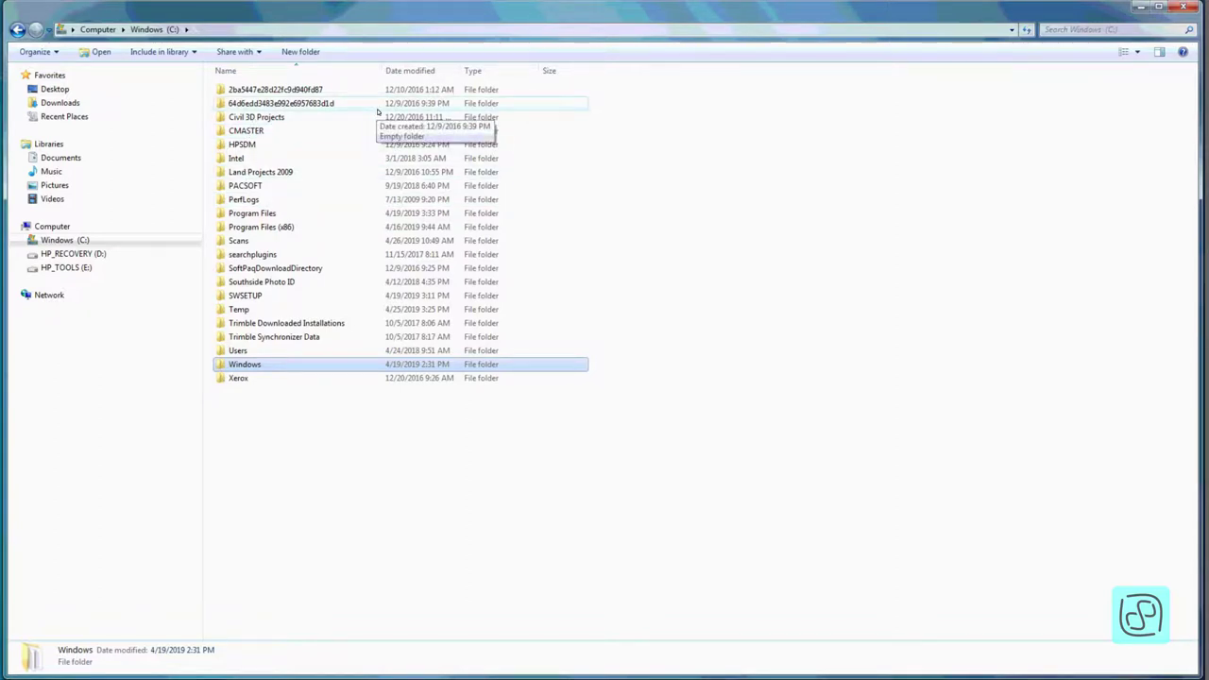
pyautogui.click(238, 351)
pyautogui.doubleClick(238, 351)
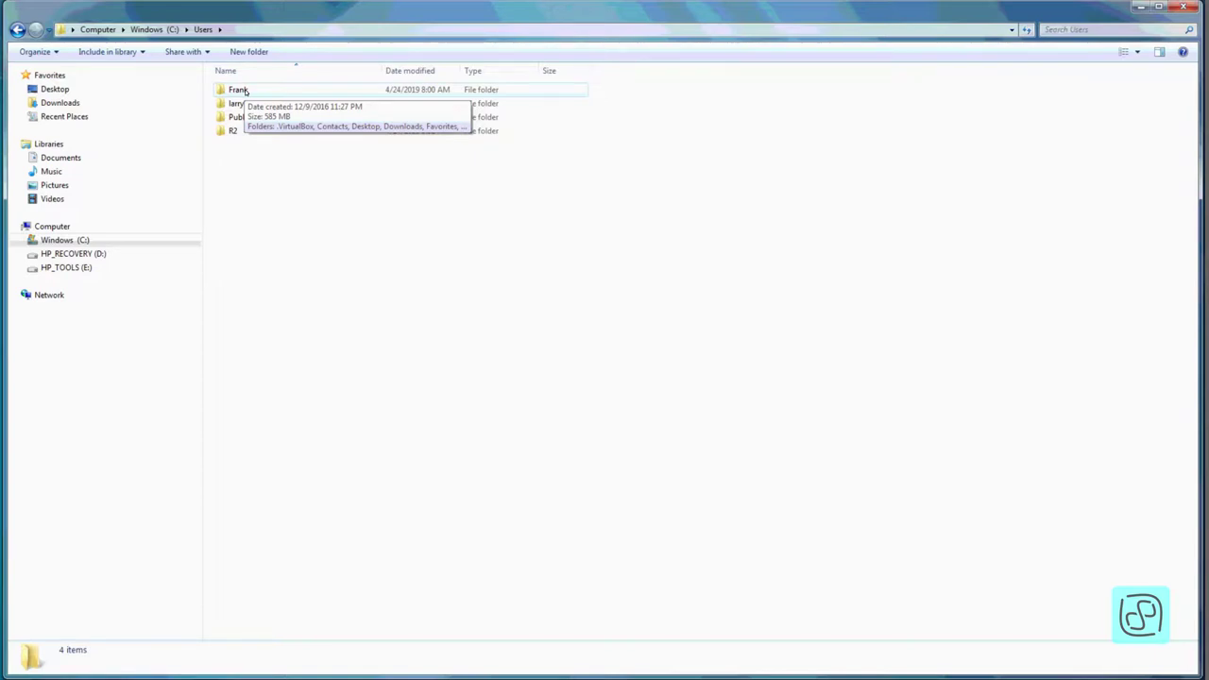
# - Go through the individual user profile folders in Users one at a time, including Public and R2, ending on the first folder
pyautogui.click(234, 106)
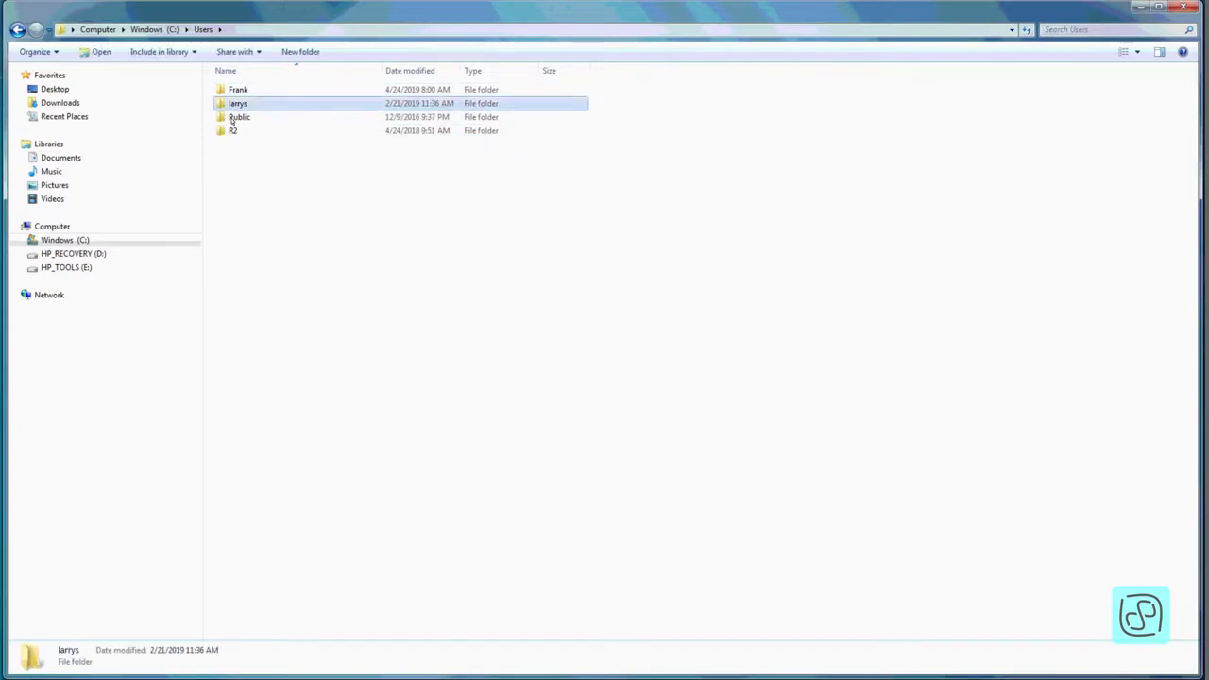
pyautogui.click(232, 120)
pyautogui.click(233, 133)
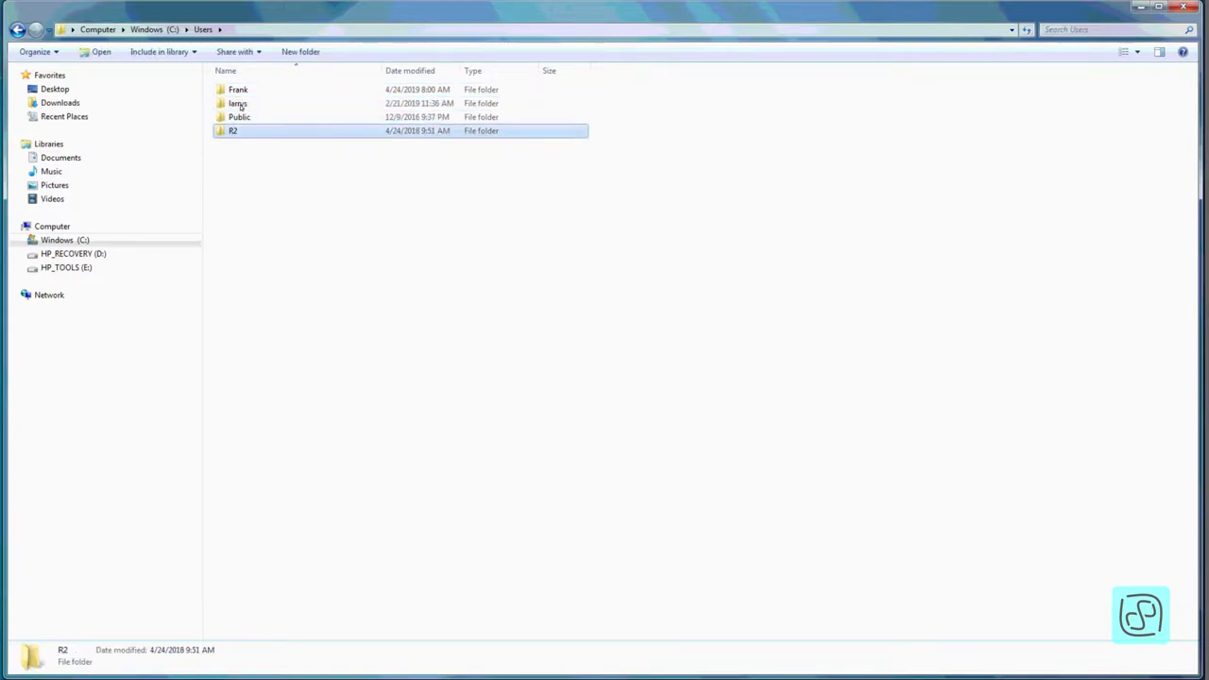
pyautogui.click(240, 103)
pyautogui.click(239, 91)
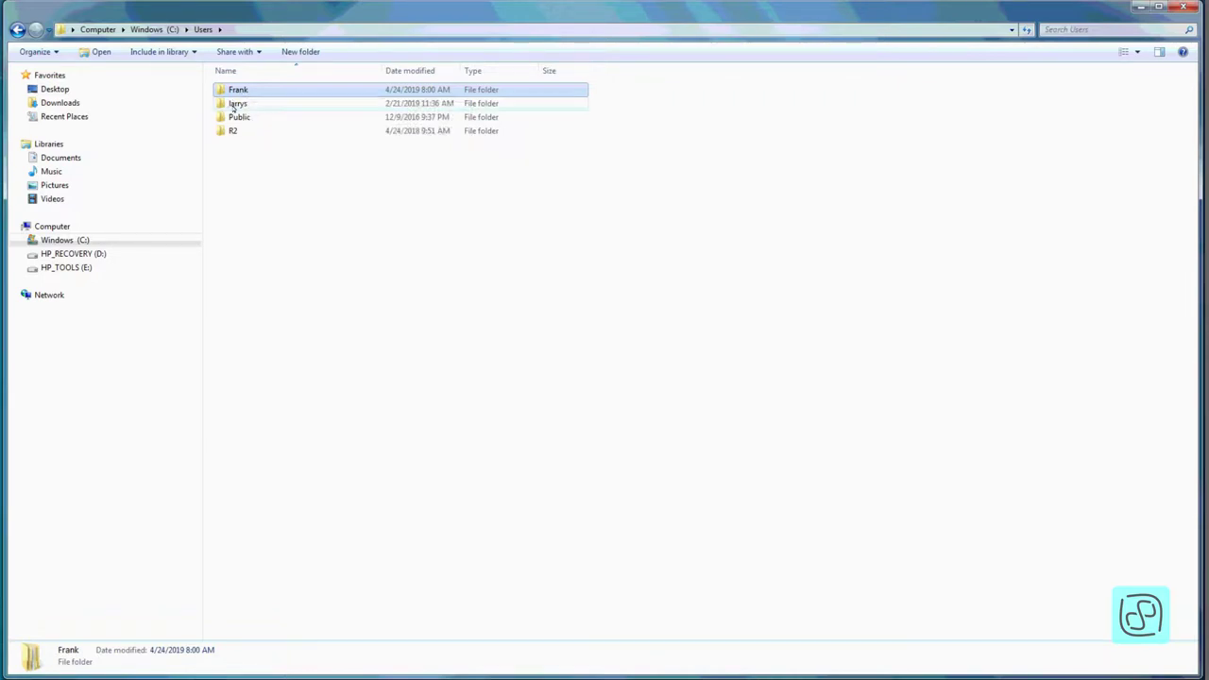
pyautogui.click(236, 104)
pyautogui.press('Down')
pyautogui.press('Down')
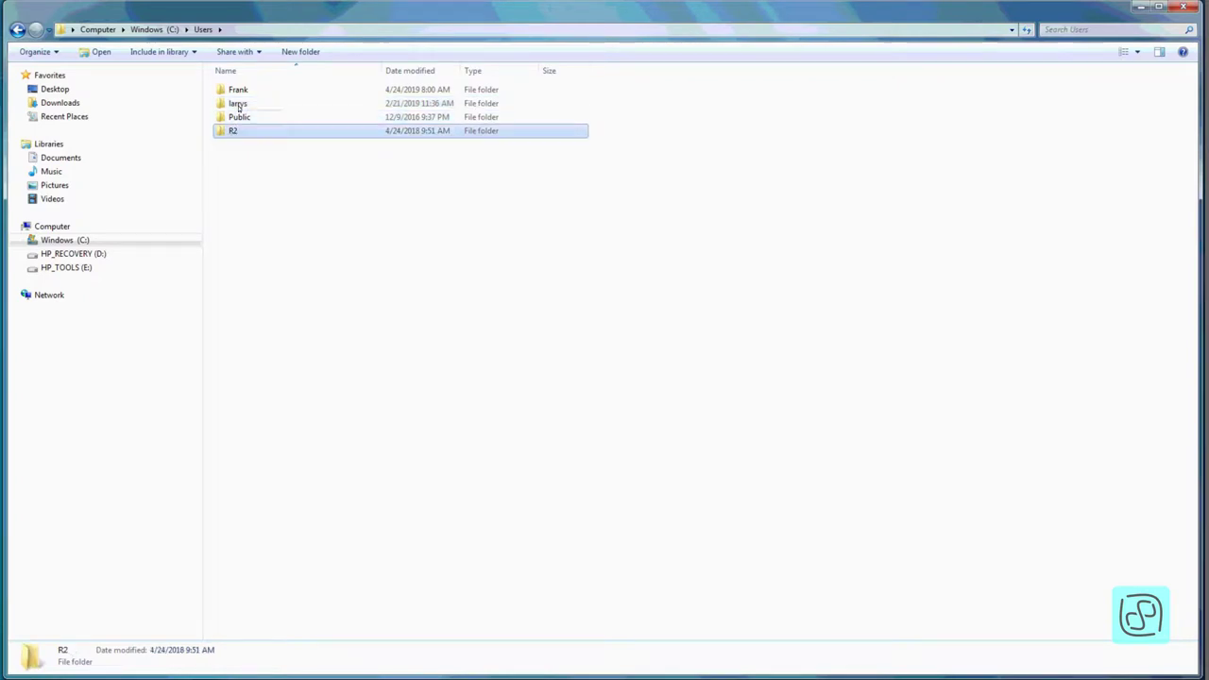
pyautogui.click(239, 104)
pyautogui.click(239, 91)
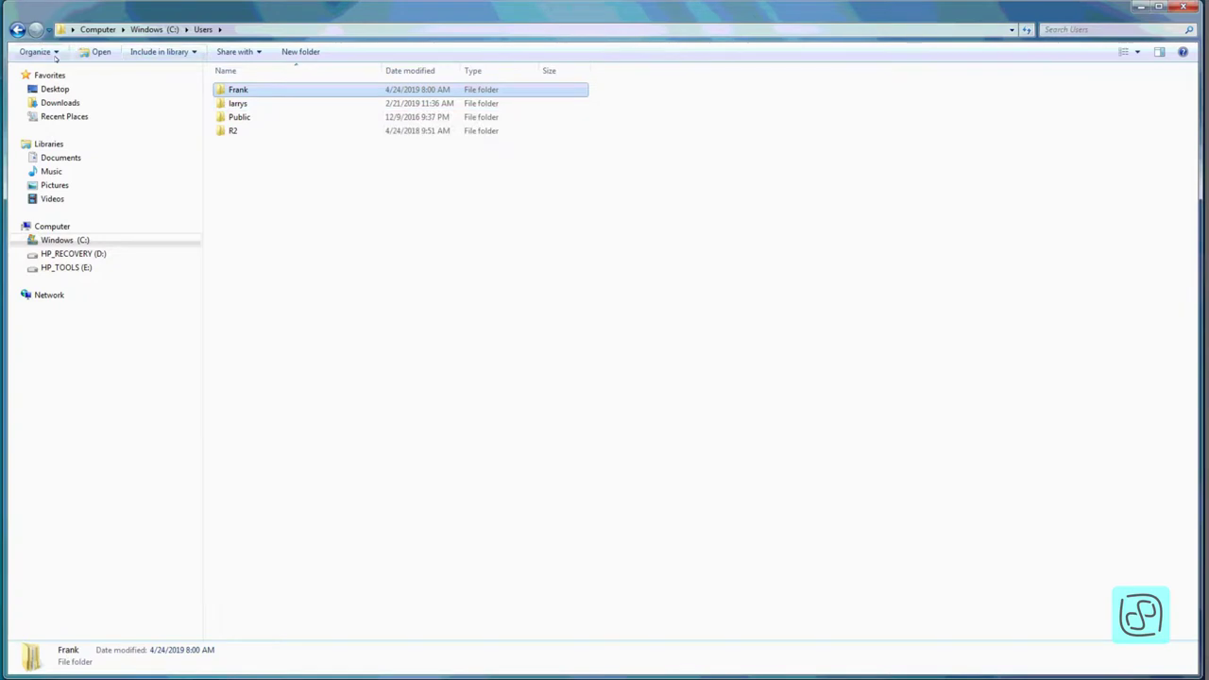
# - Display the Users folder in List, Tiles, Content and Small Icons views in turn
pyautogui.click(1140, 53)
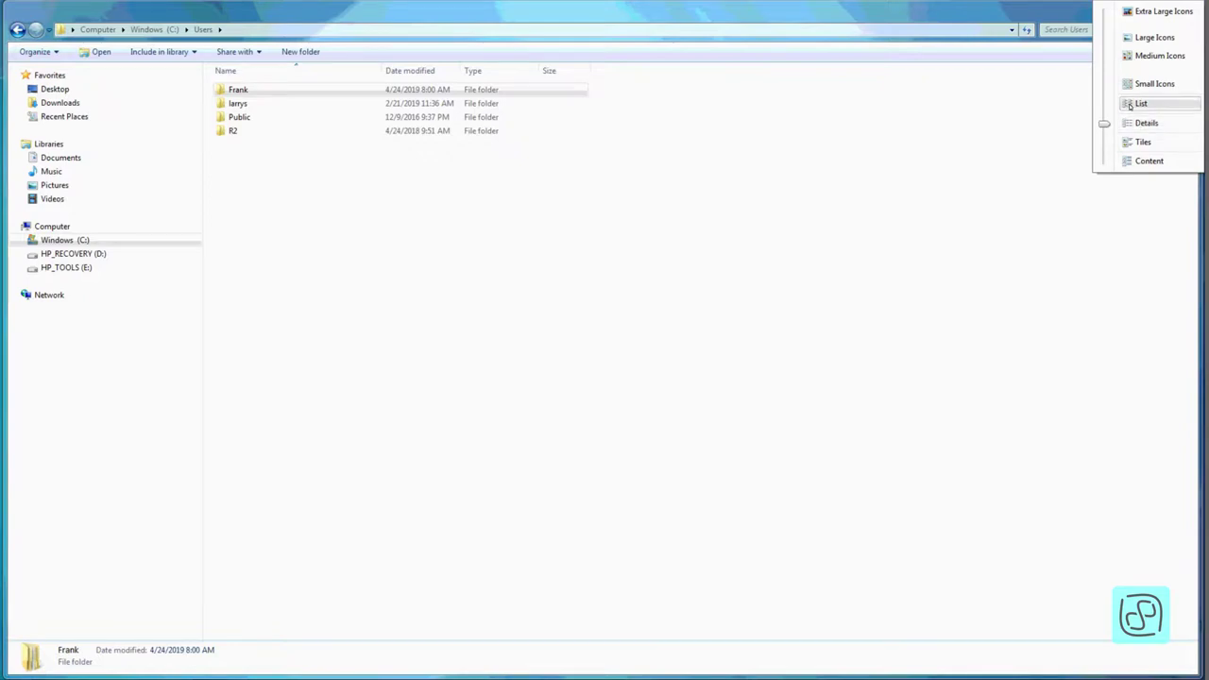
pyautogui.click(1130, 104)
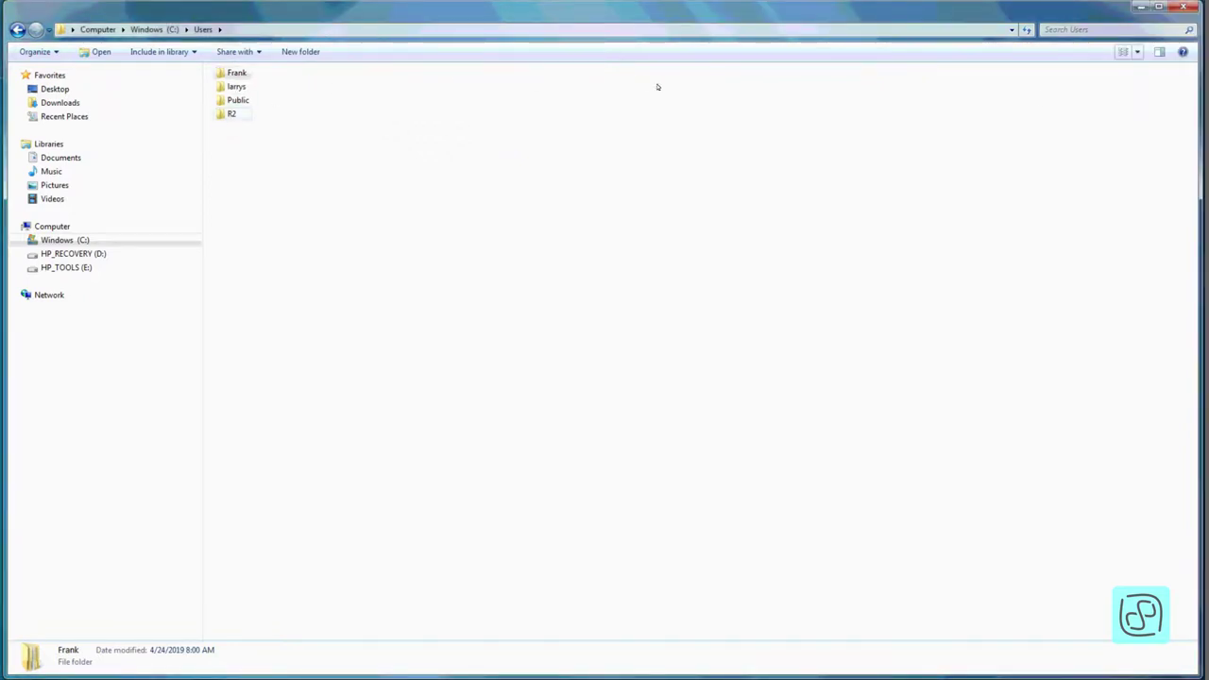
pyautogui.click(1137, 52)
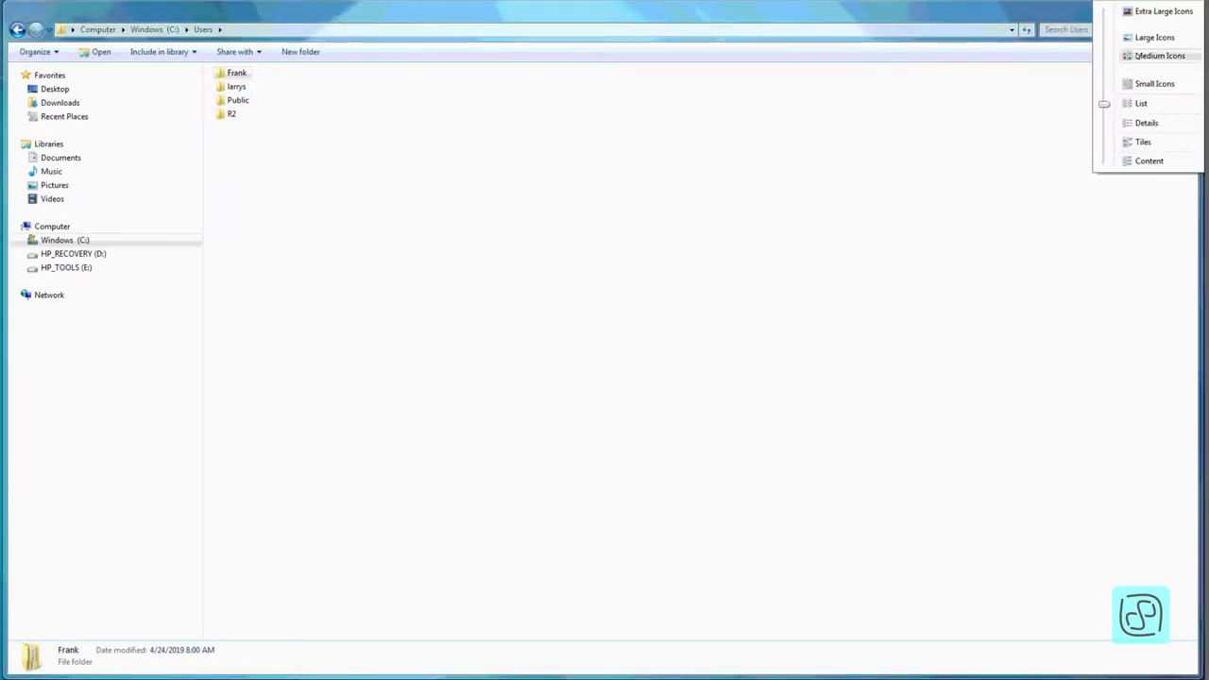
pyautogui.click(1134, 143)
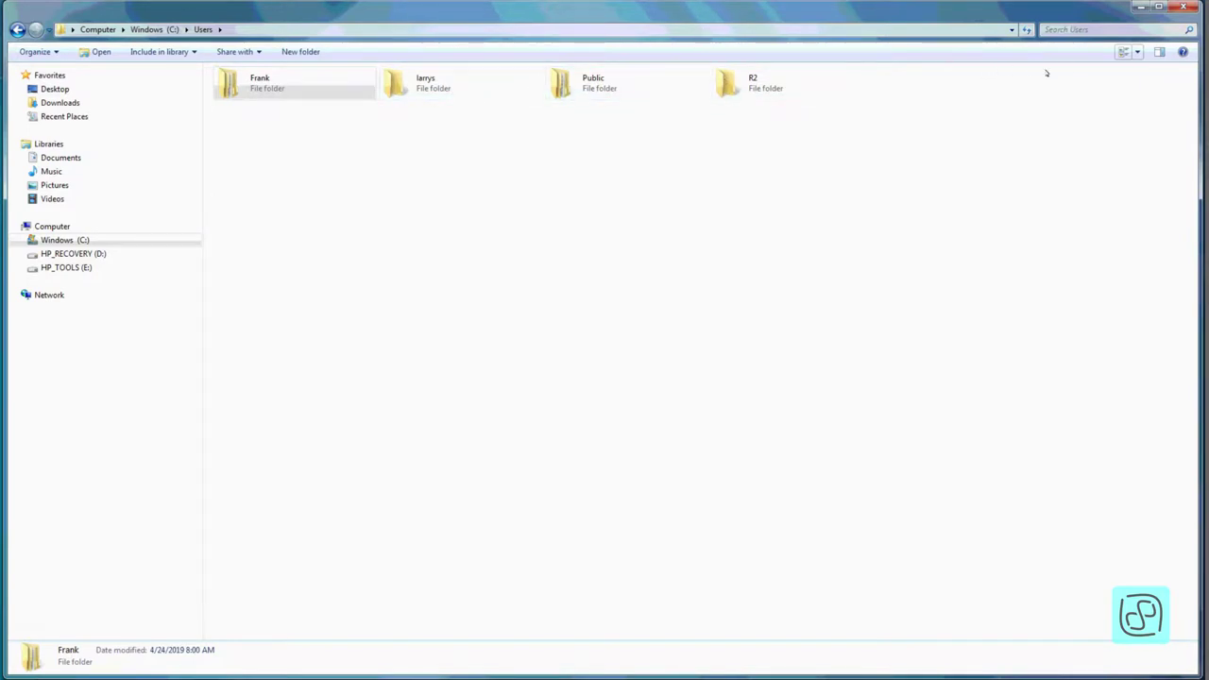
pyautogui.click(1137, 54)
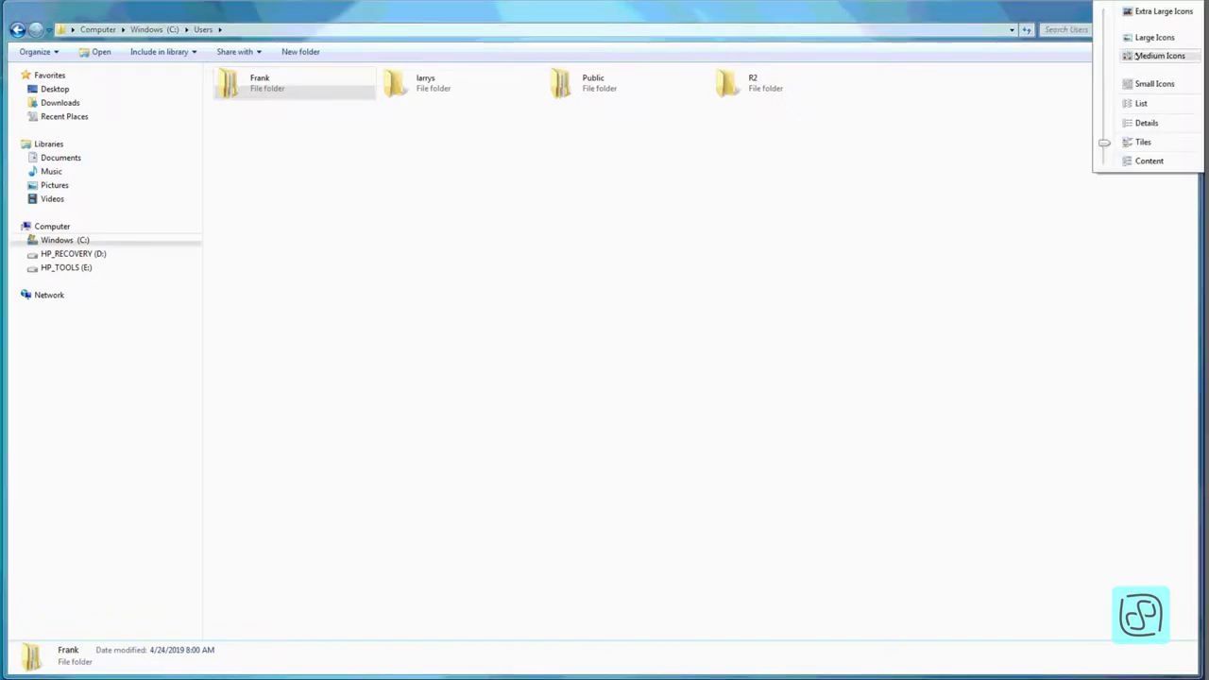
pyautogui.click(1128, 167)
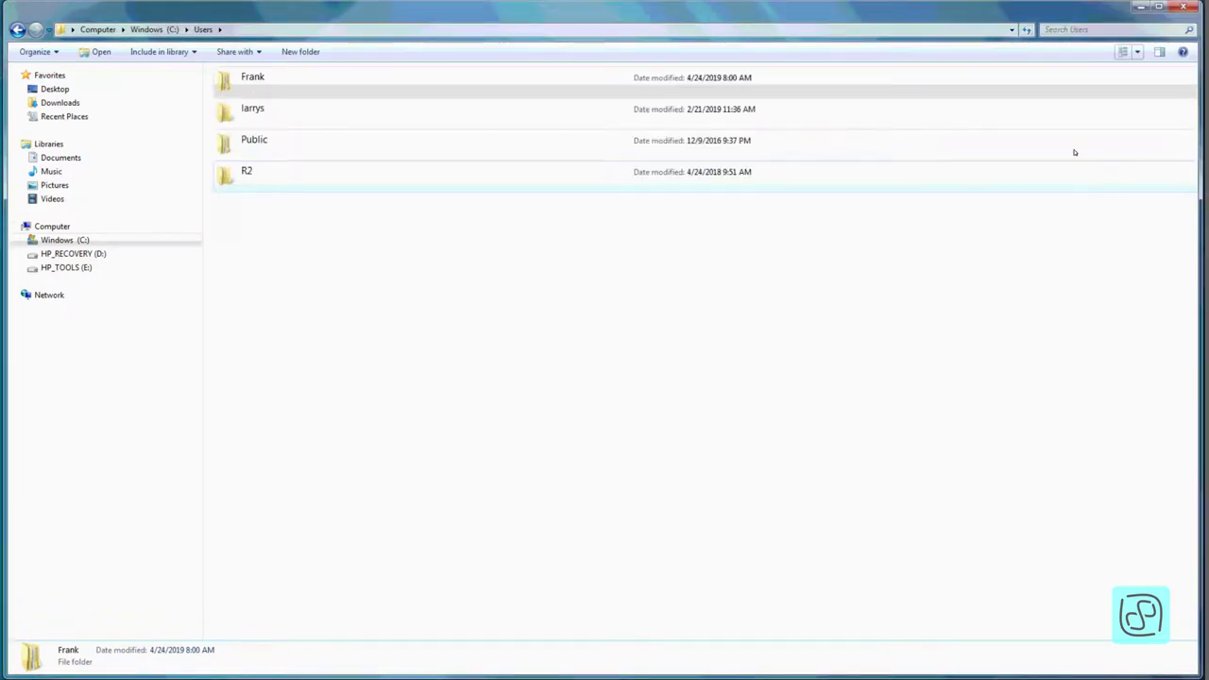
pyautogui.click(1138, 53)
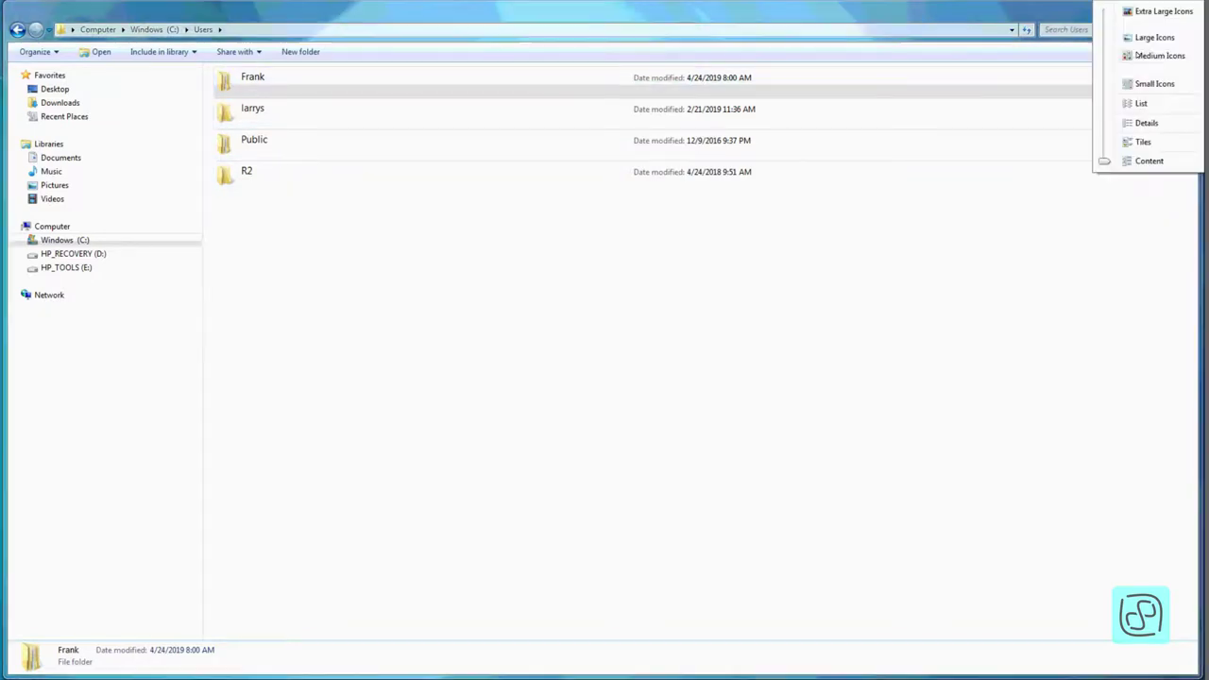
pyautogui.click(1135, 85)
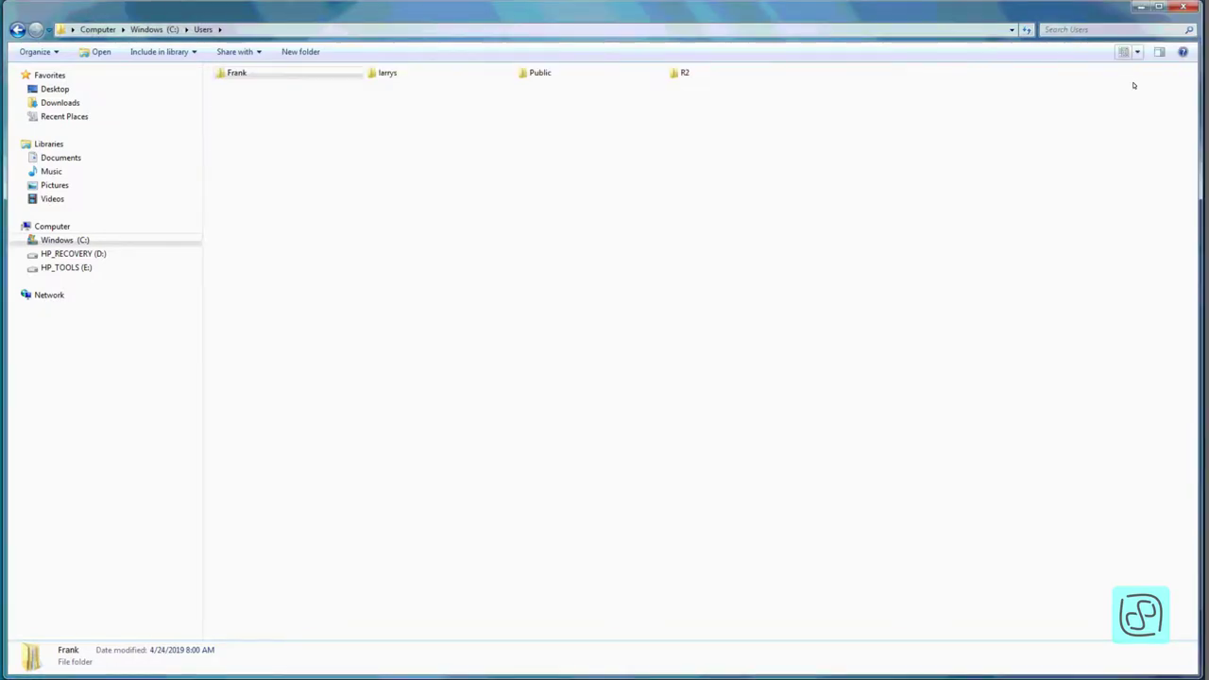
# - Display the Users folder with Medium, Large and Extra Large Icons in turn
pyautogui.click(1125, 52)
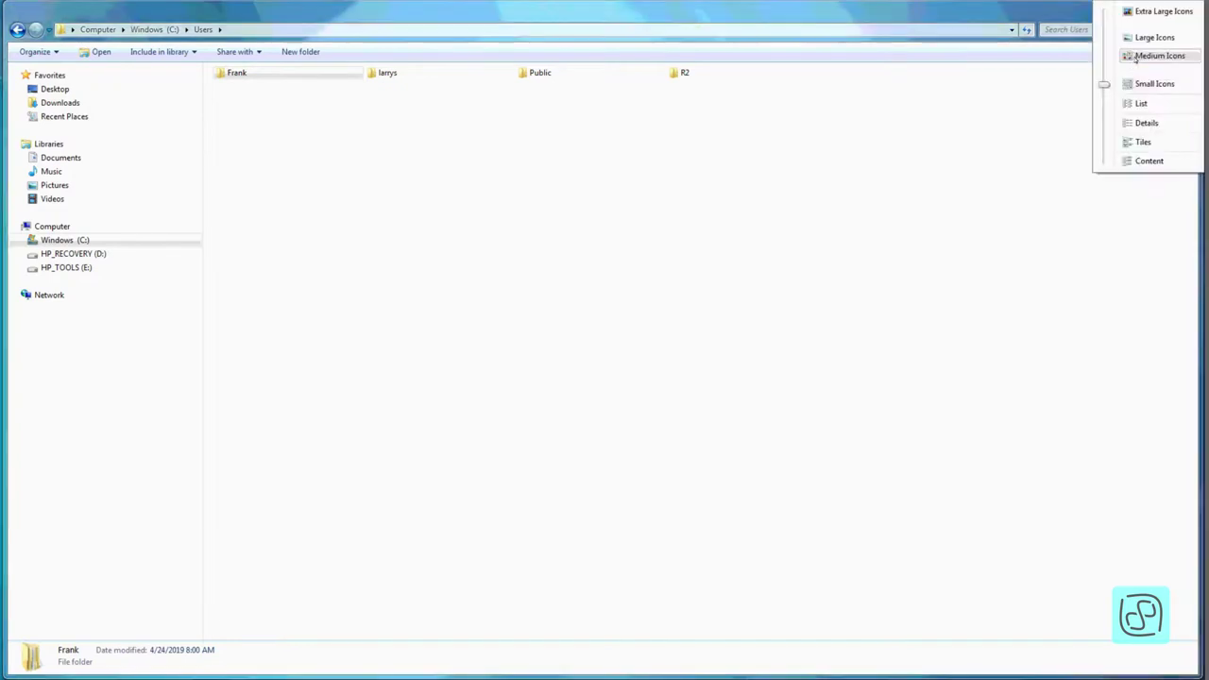
pyautogui.click(1131, 58)
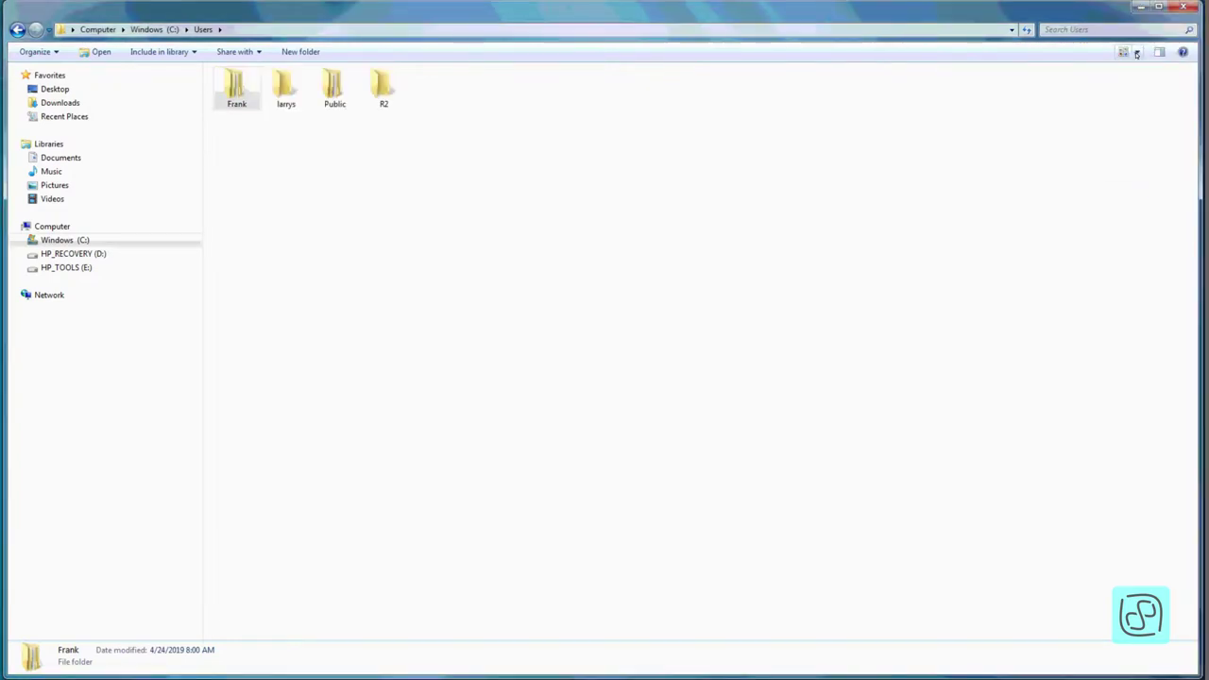
pyautogui.click(1137, 53)
pyautogui.click(1133, 37)
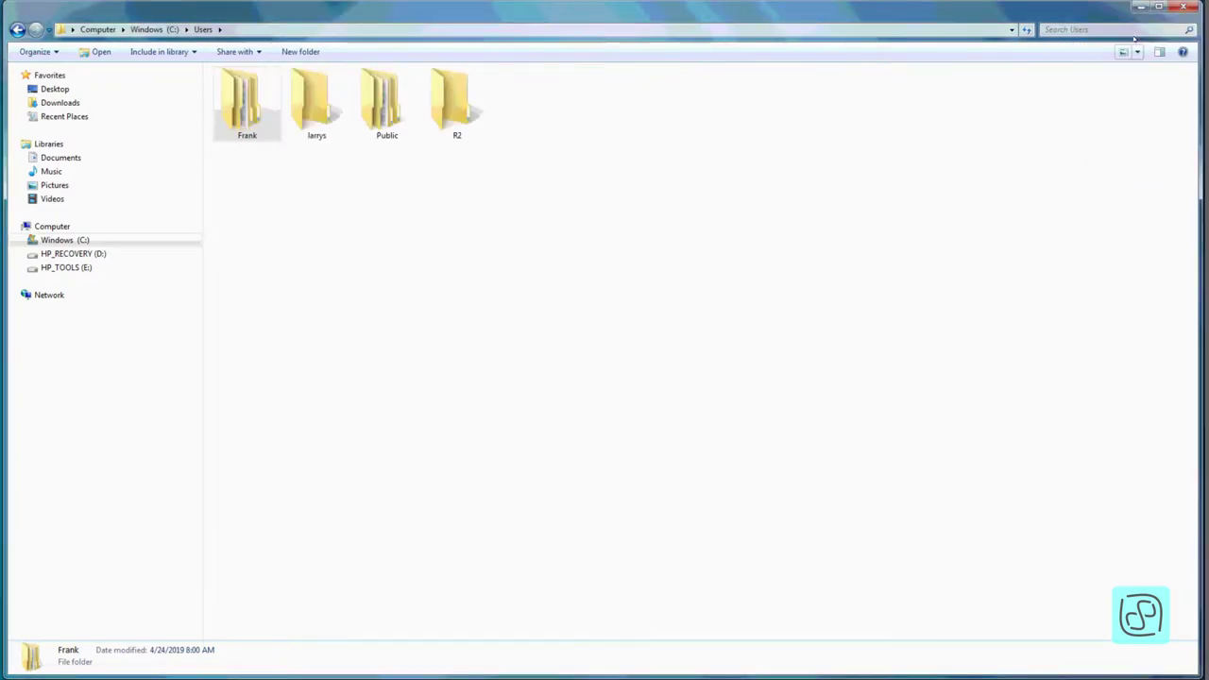
pyautogui.click(1136, 53)
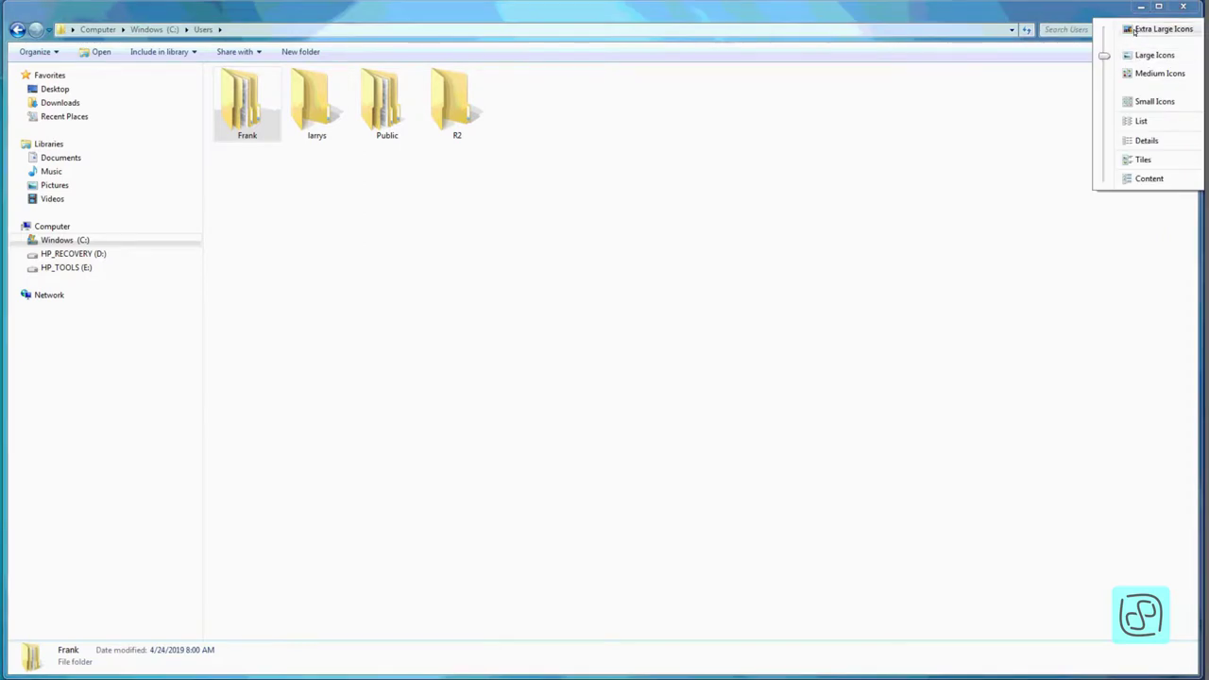
pyautogui.click(1135, 31)
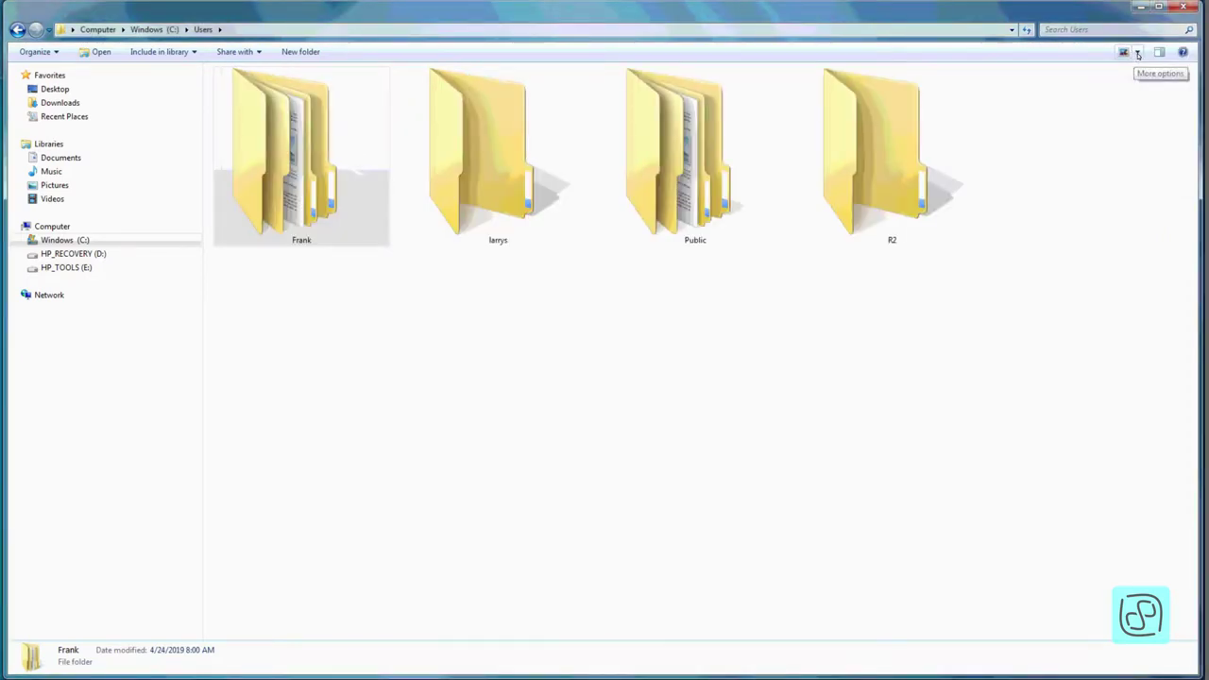
# - Set the Users folder to Details view and sort its folders by name in descending order
pyautogui.click(1139, 53)
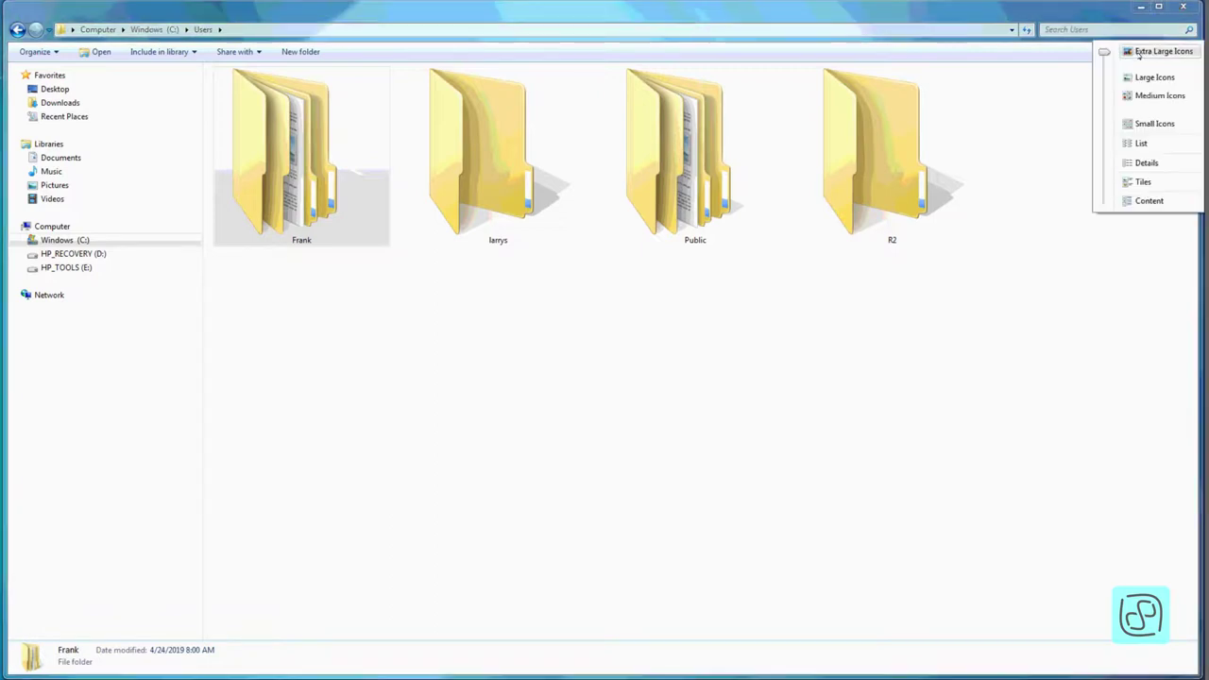
pyautogui.click(1145, 163)
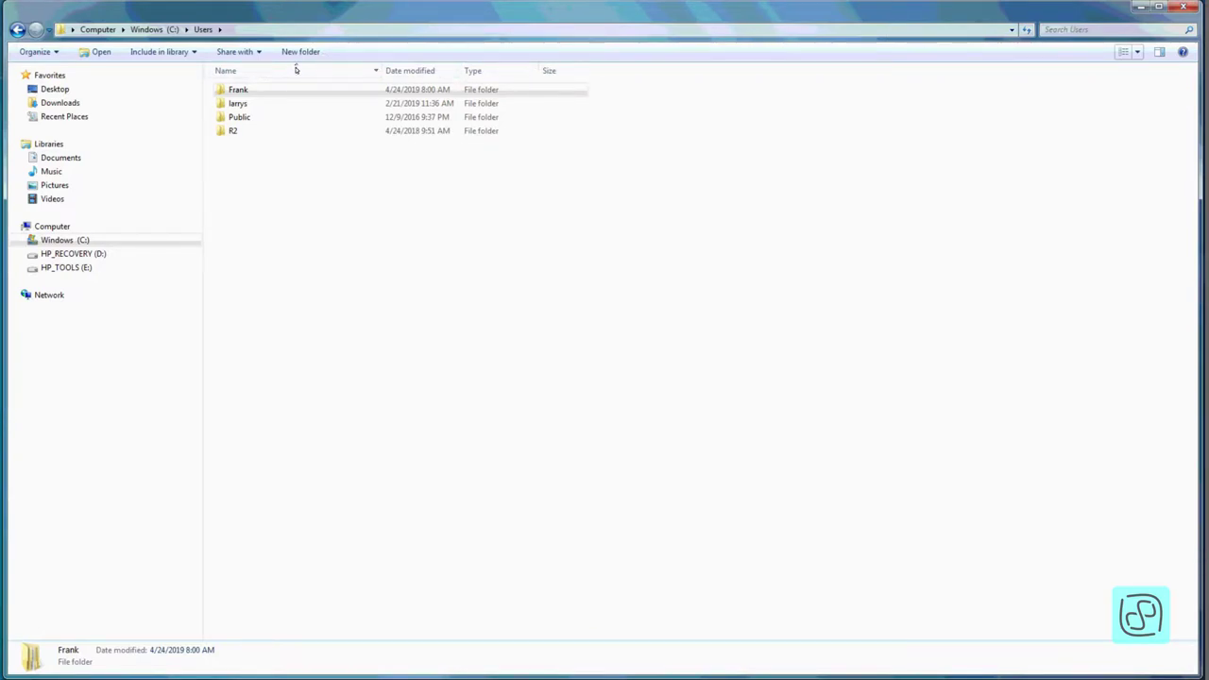
pyautogui.click(235, 96)
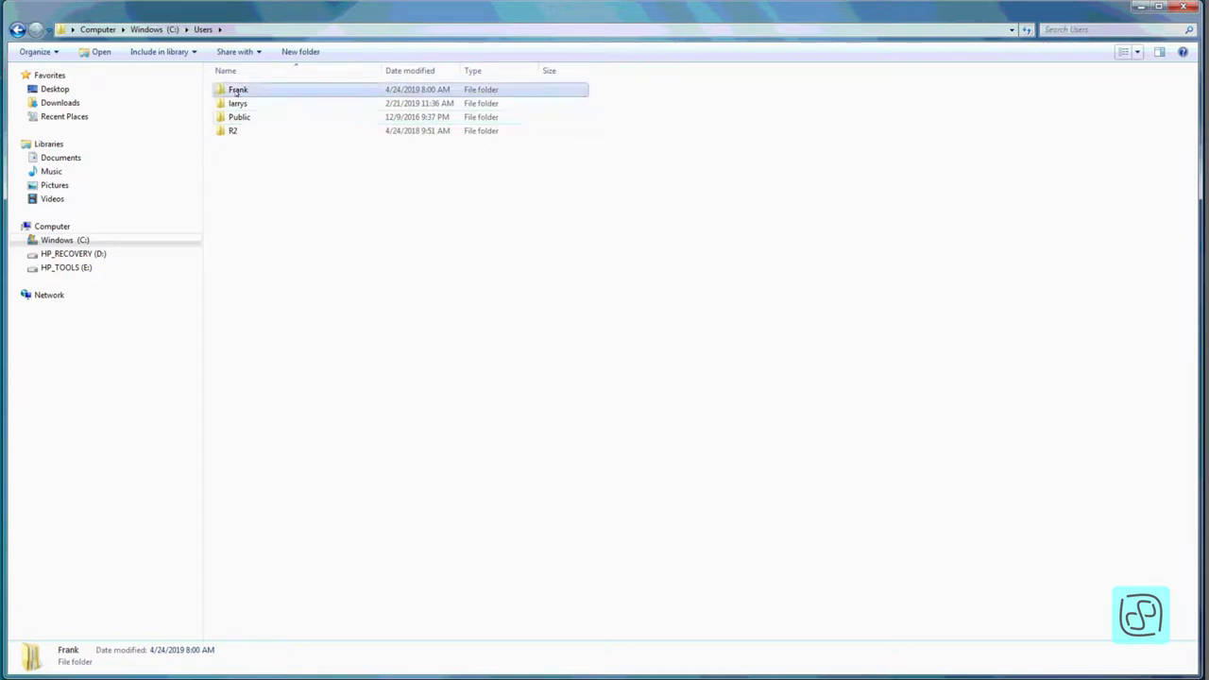
pyautogui.click(297, 70)
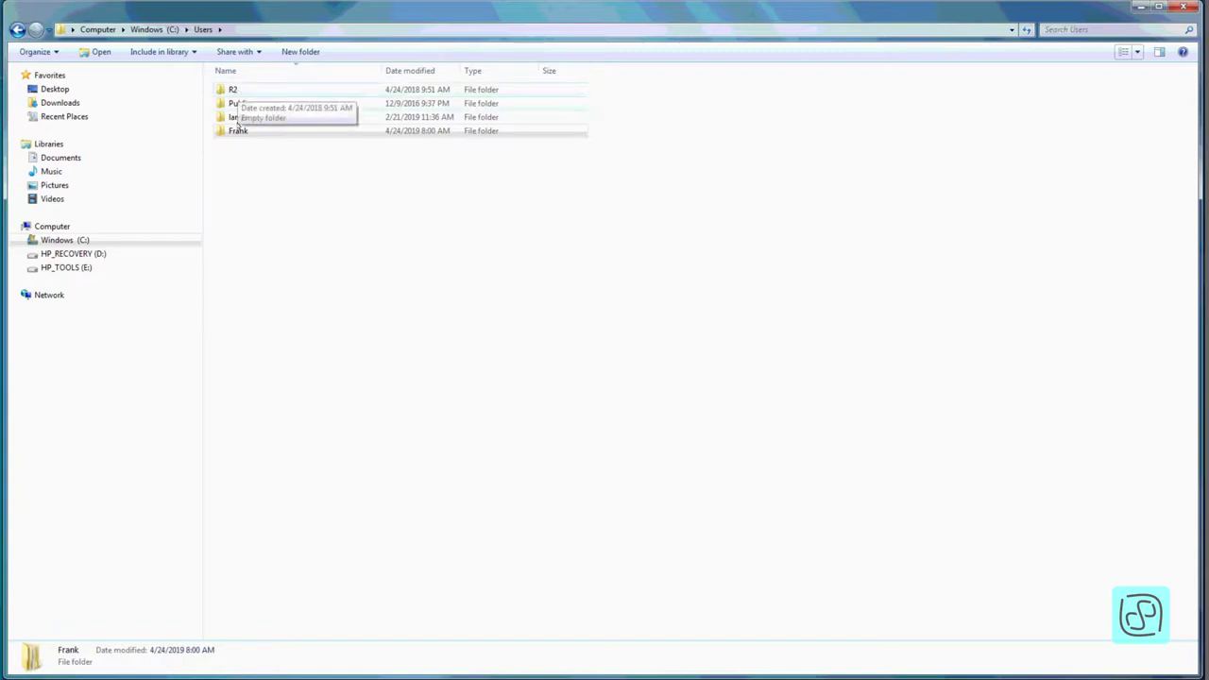
# - Sort the Users folder by name in ascending order, and by date modified with newest first and oldest first
pyautogui.click(374, 71)
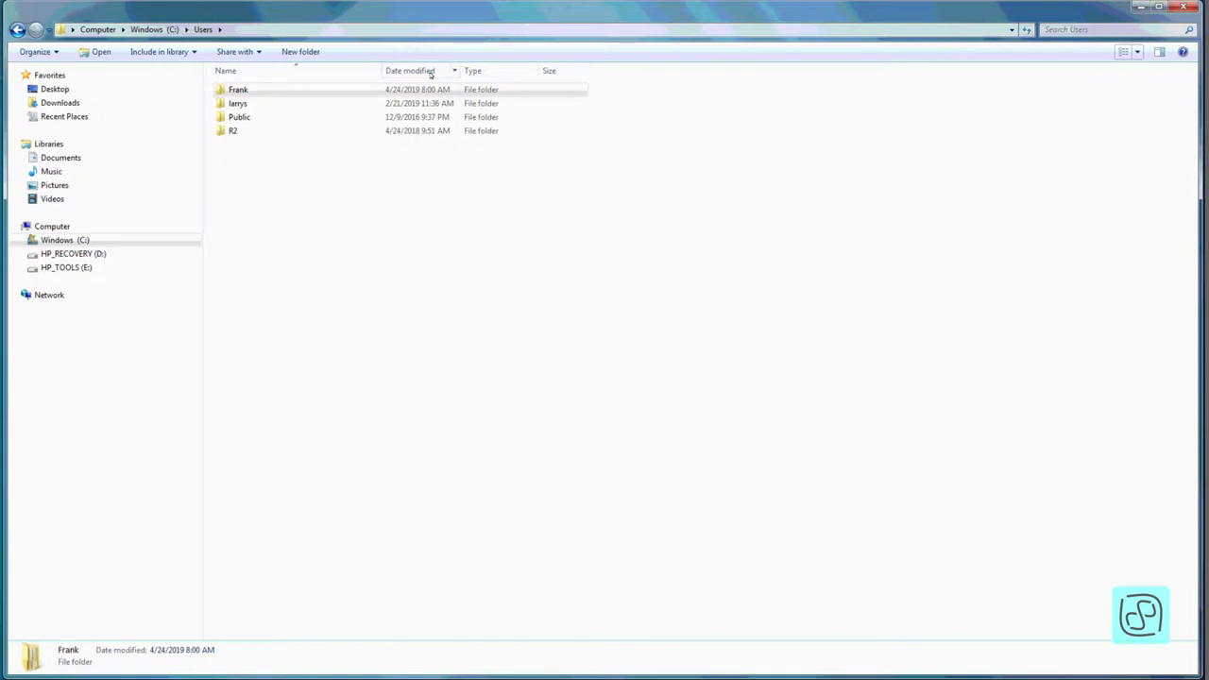
pyautogui.click(430, 72)
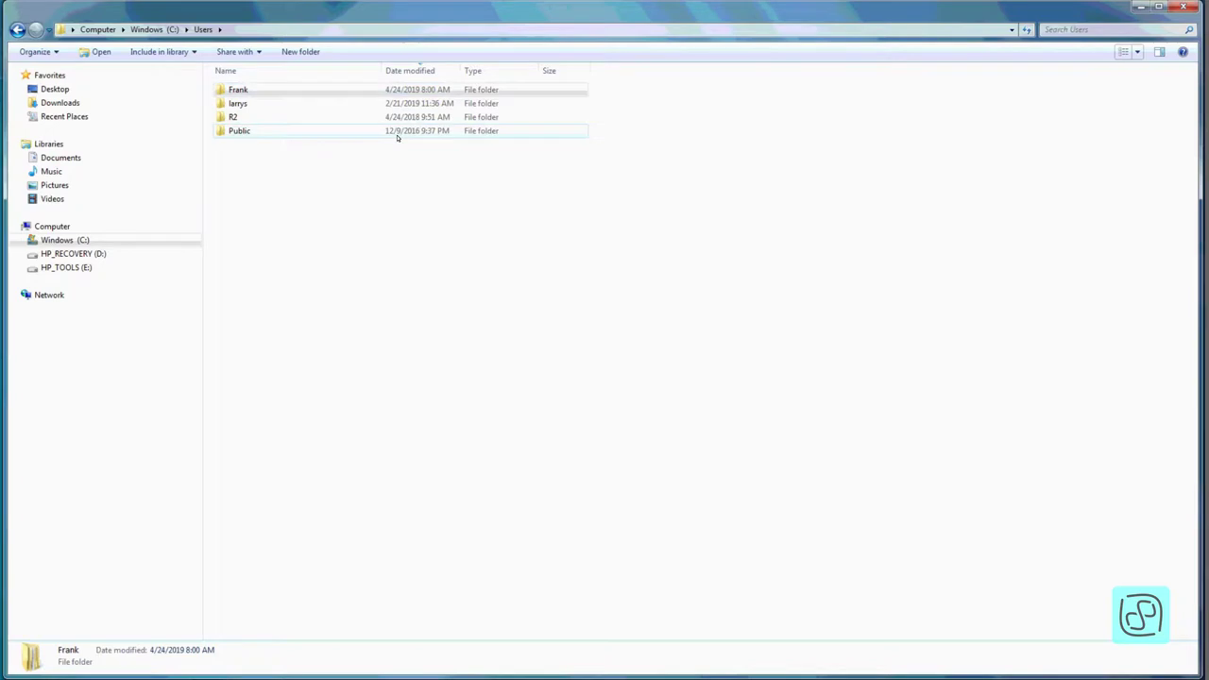
pyautogui.click(416, 74)
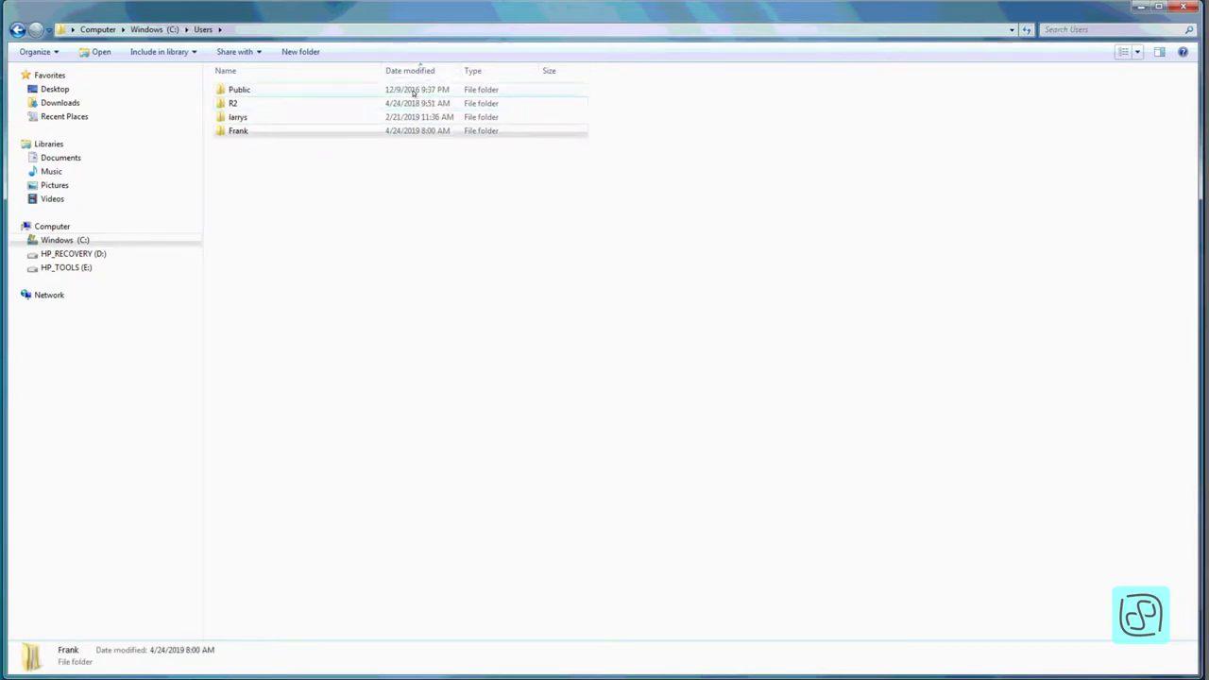
# - Sort the Users folder by type, switching between descending and ascending order and ending on ascending
pyautogui.click(488, 73)
pyautogui.click(488, 74)
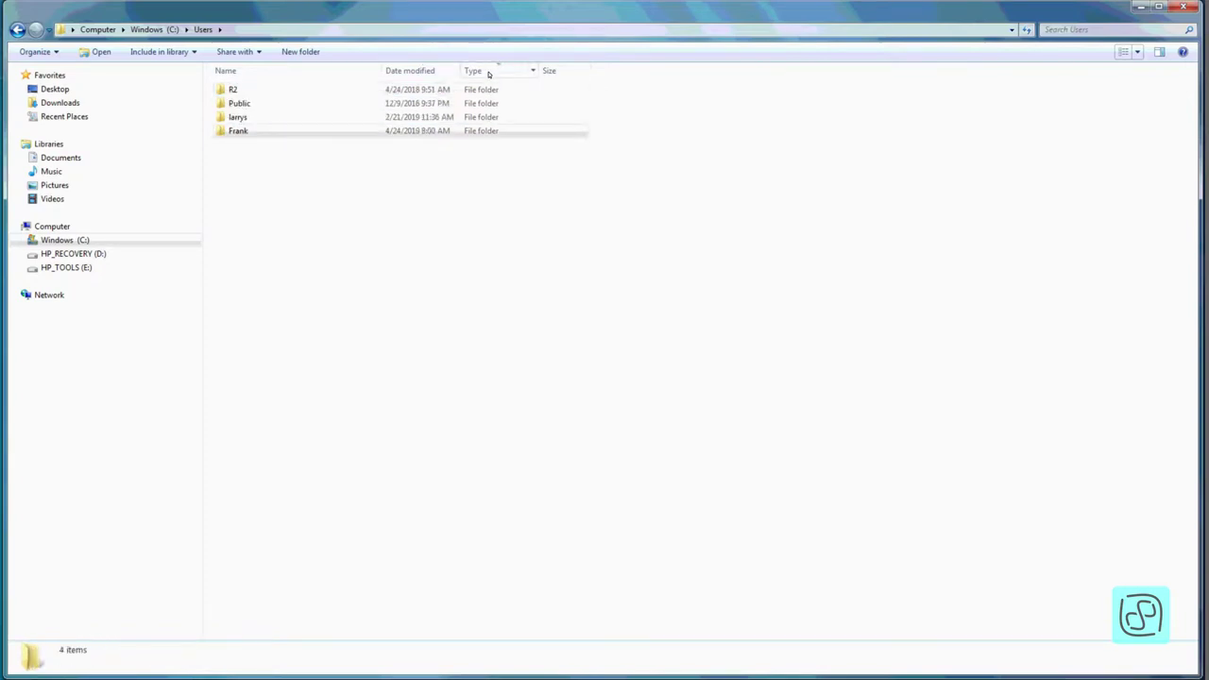
pyautogui.click(488, 74)
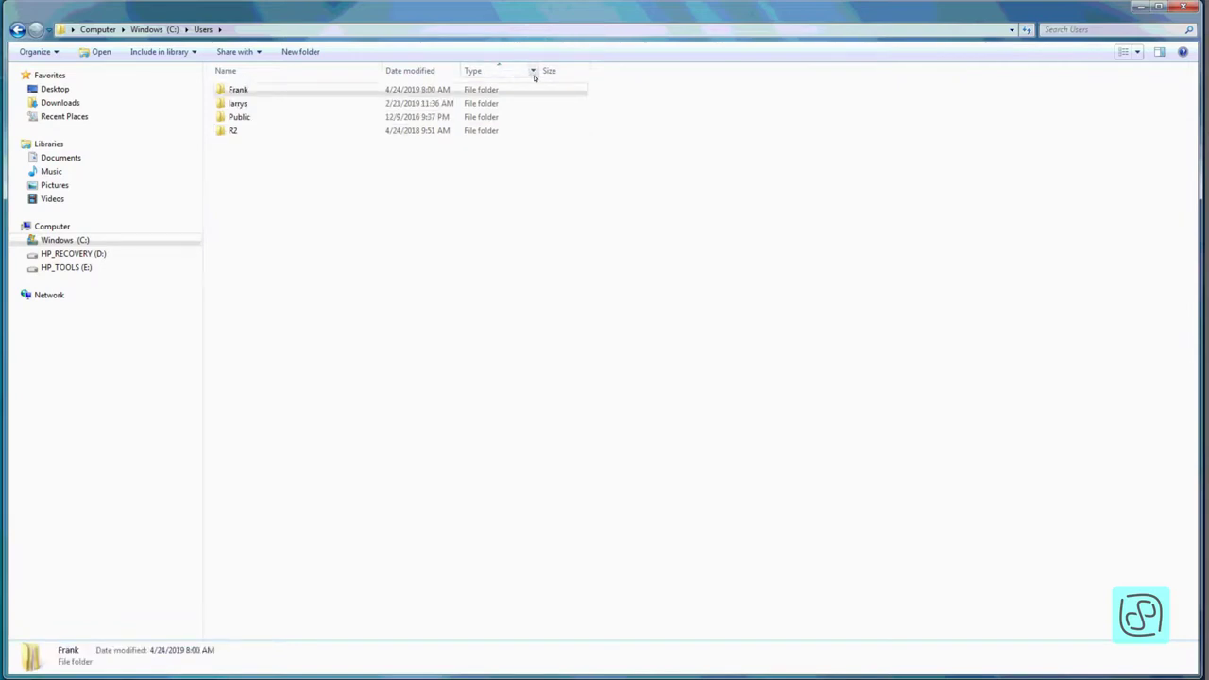
# - View the filter options for the Type, Date modified and Size columns without applying any filter
pyautogui.click(533, 73)
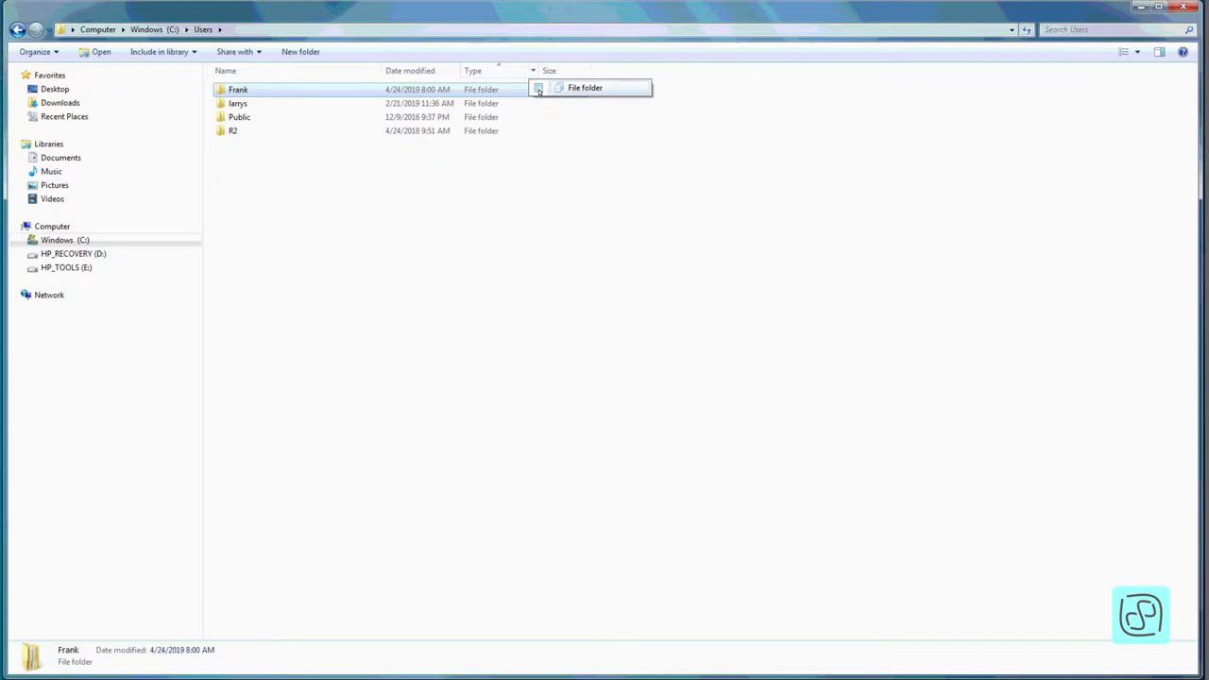
pyautogui.click(454, 71)
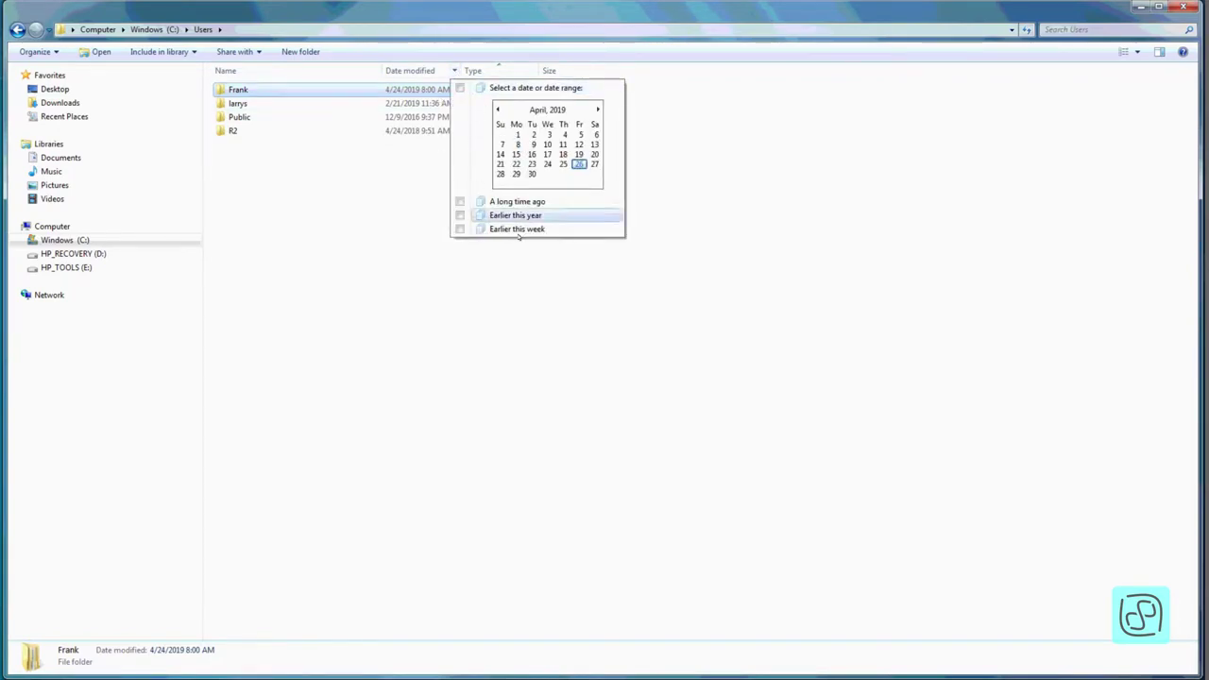
pyautogui.click(432, 198)
pyautogui.click(431, 198)
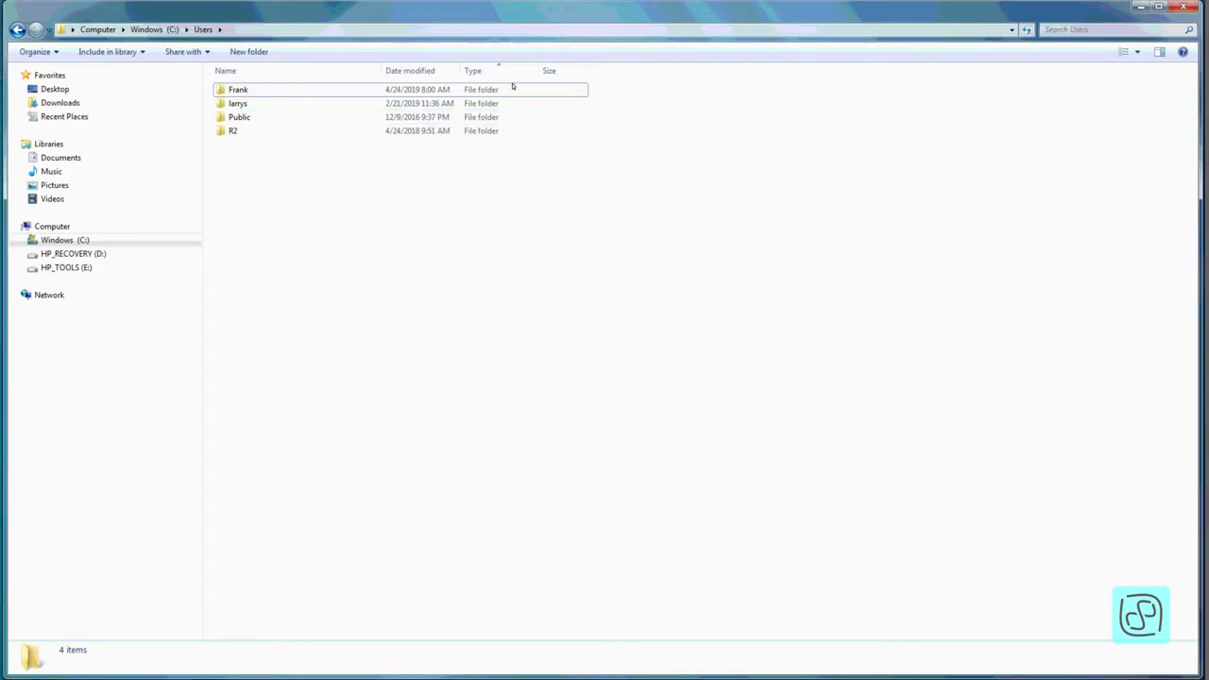
pyautogui.click(586, 72)
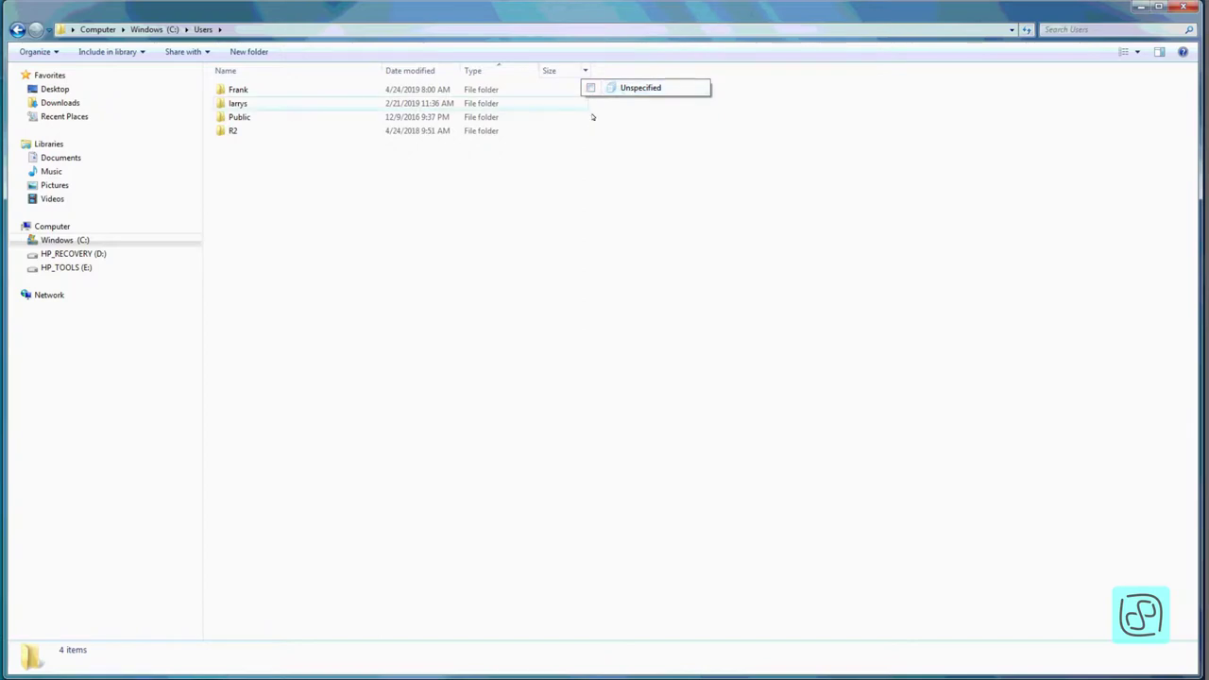
pyautogui.click(602, 97)
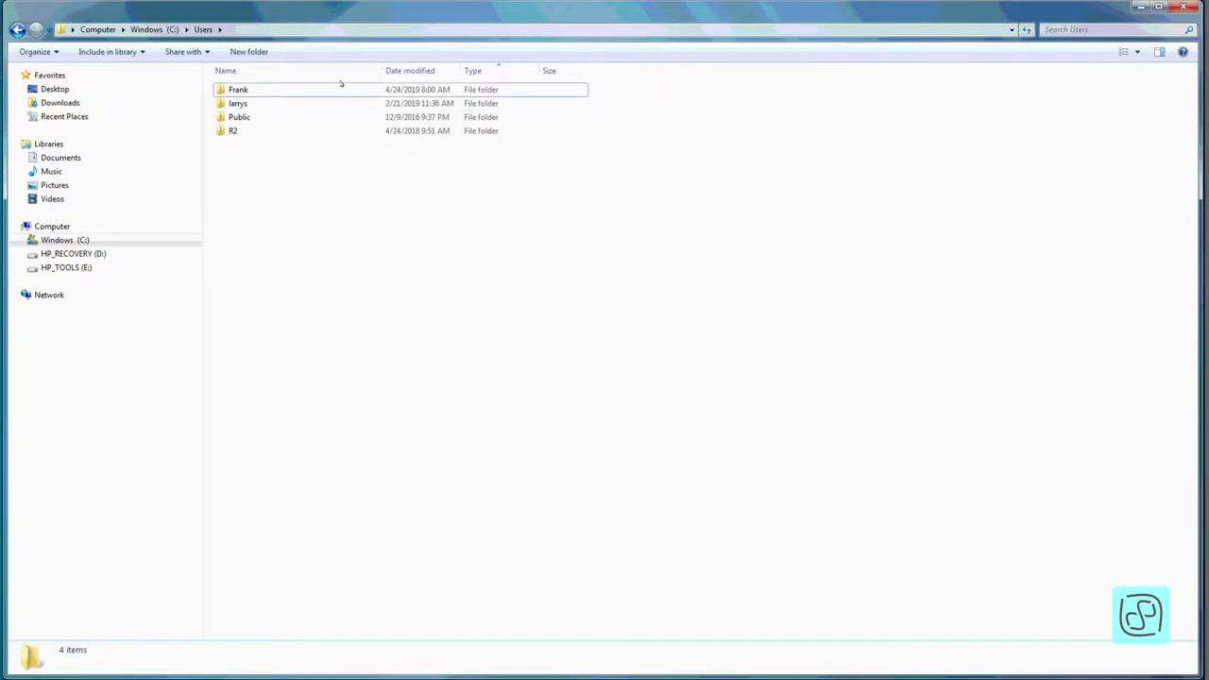
# - Show the preview pane and open the first user profile folder in Users
pyautogui.click(1160, 53)
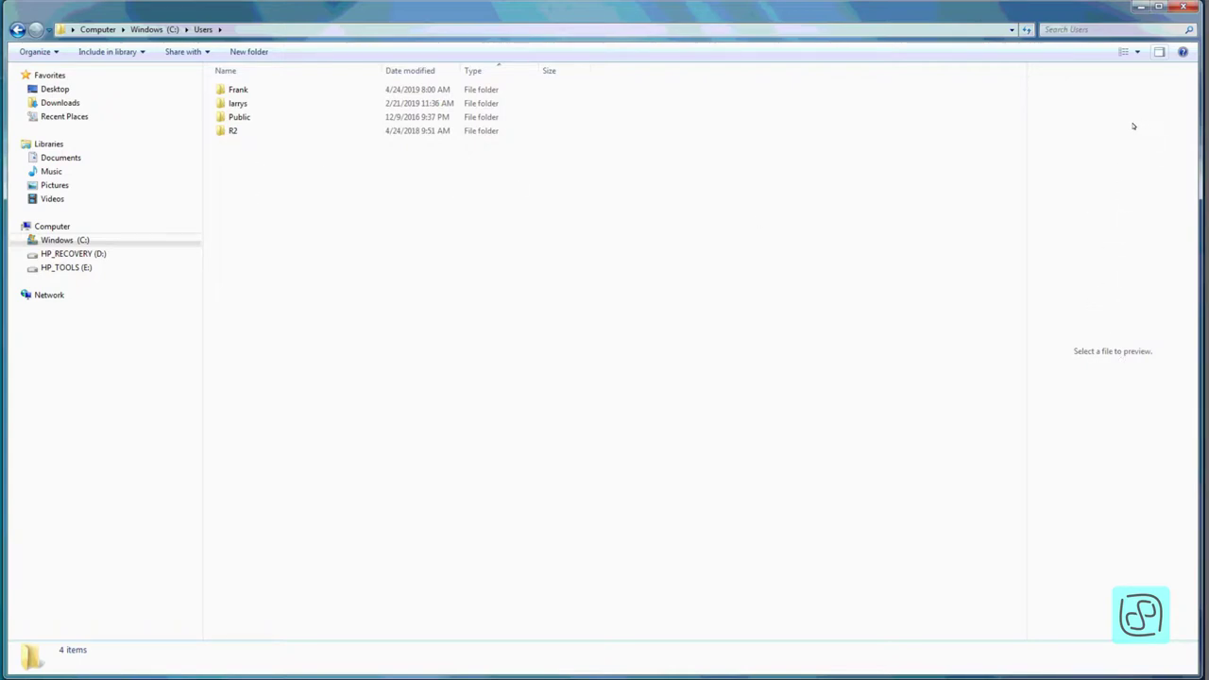
pyautogui.doubleClick(253, 89)
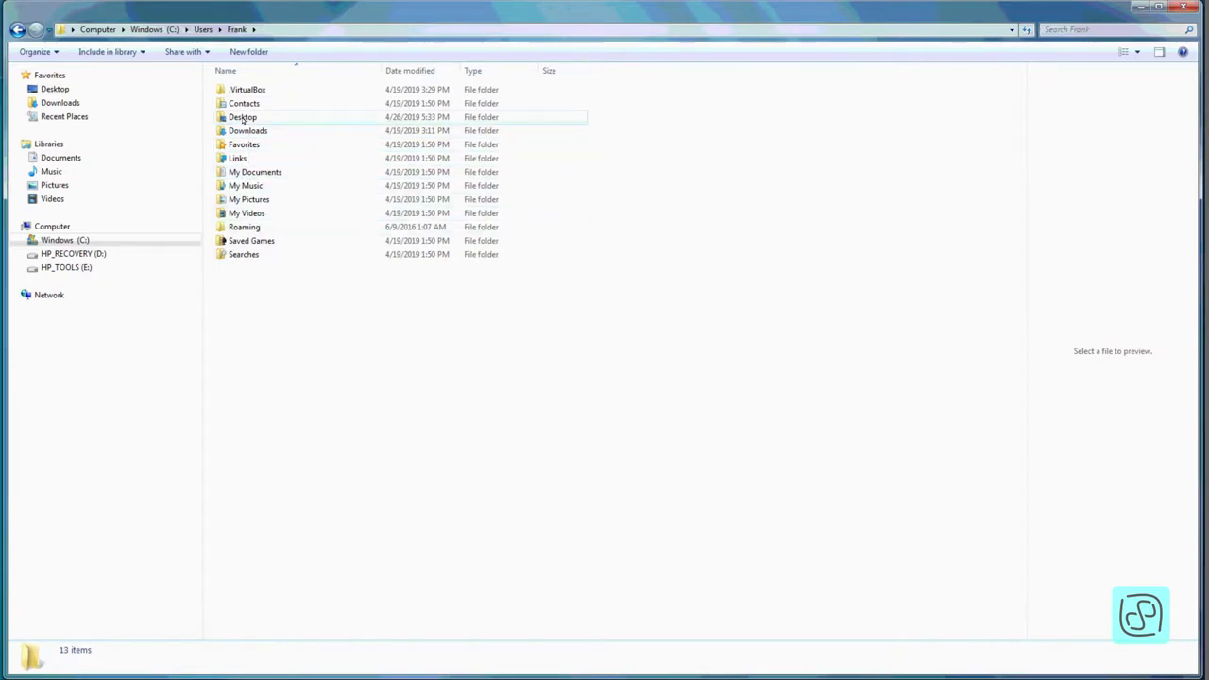
# - Display the user profile folder's contents as Large Icons and open its My Documents folder
pyautogui.click(1137, 53)
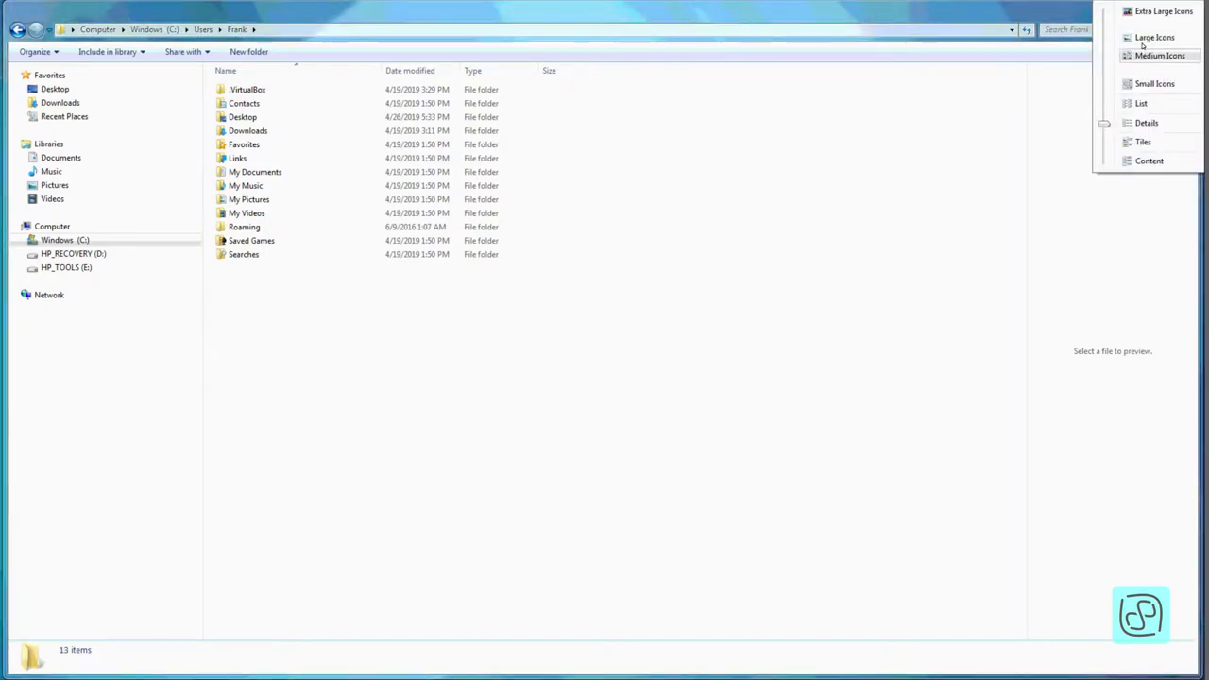
pyautogui.click(1154, 38)
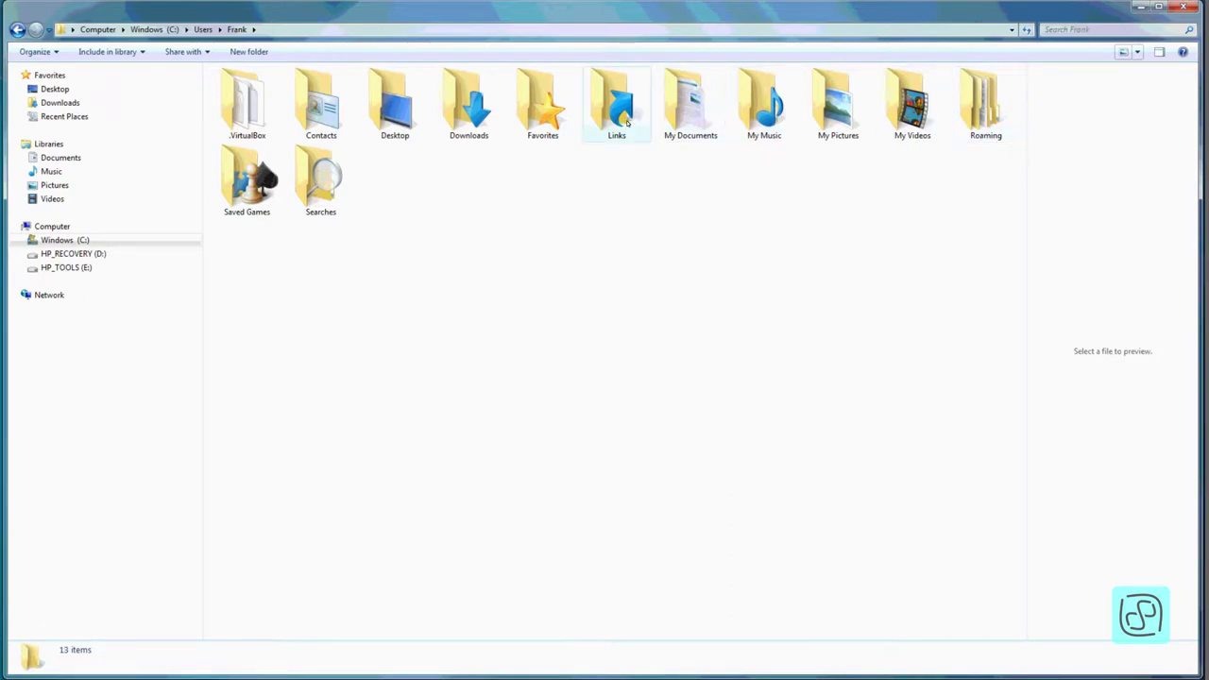
pyautogui.doubleClick(684, 116)
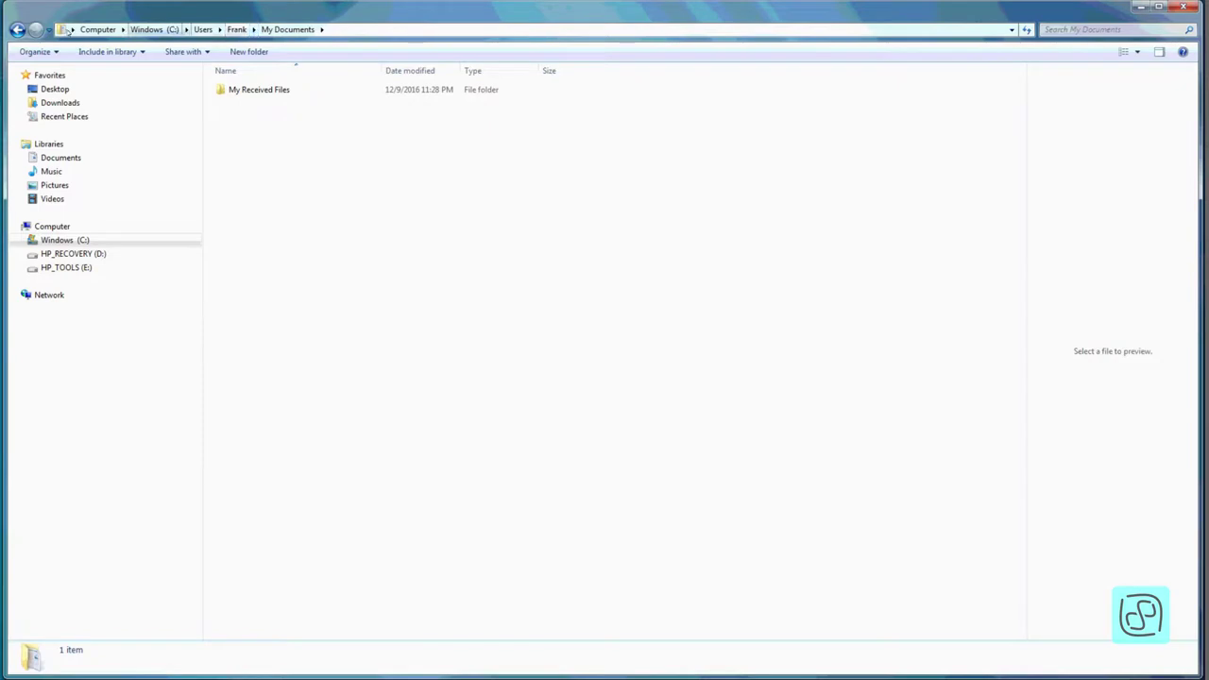
# - Expand the Windows (C:) drive in the folder tree, and expand and collapse its HPSDM folder
pyautogui.click(22, 239)
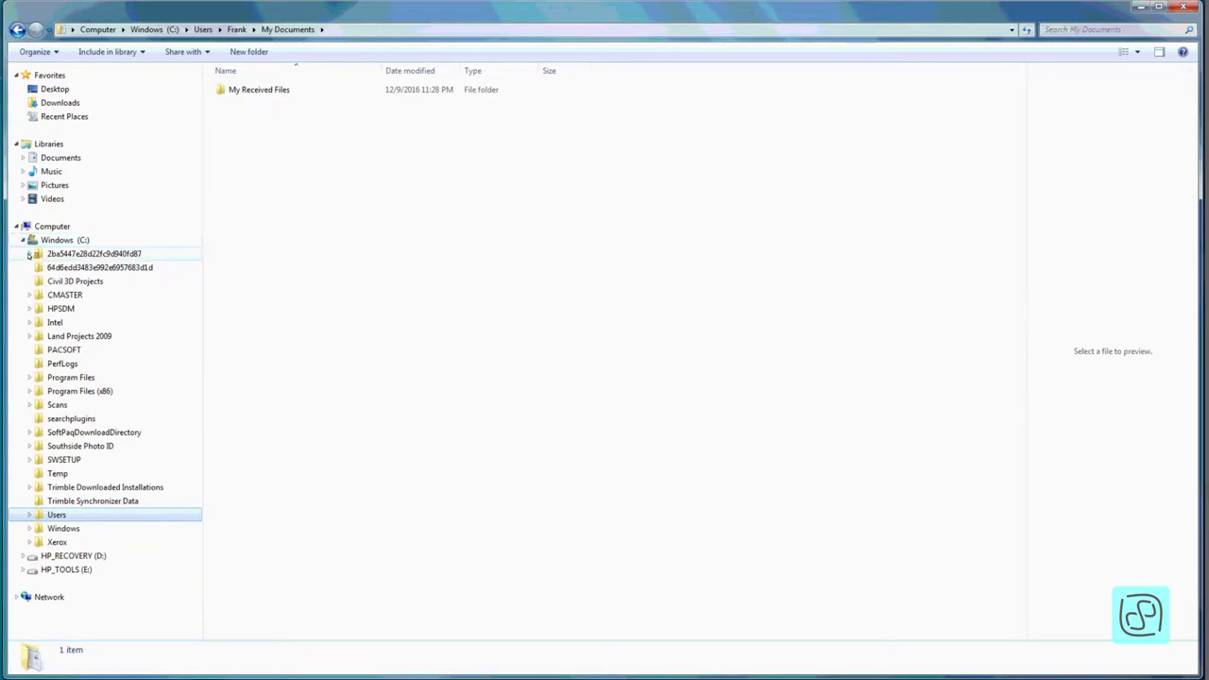
pyautogui.click(29, 309)
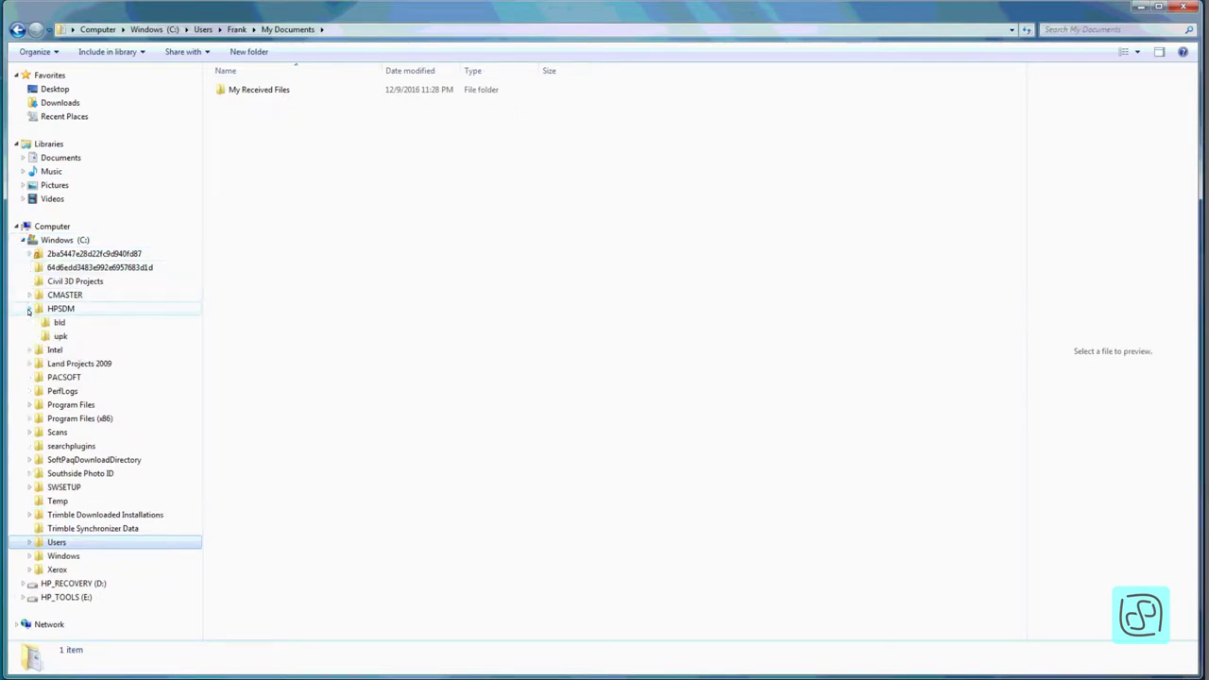
pyautogui.click(29, 309)
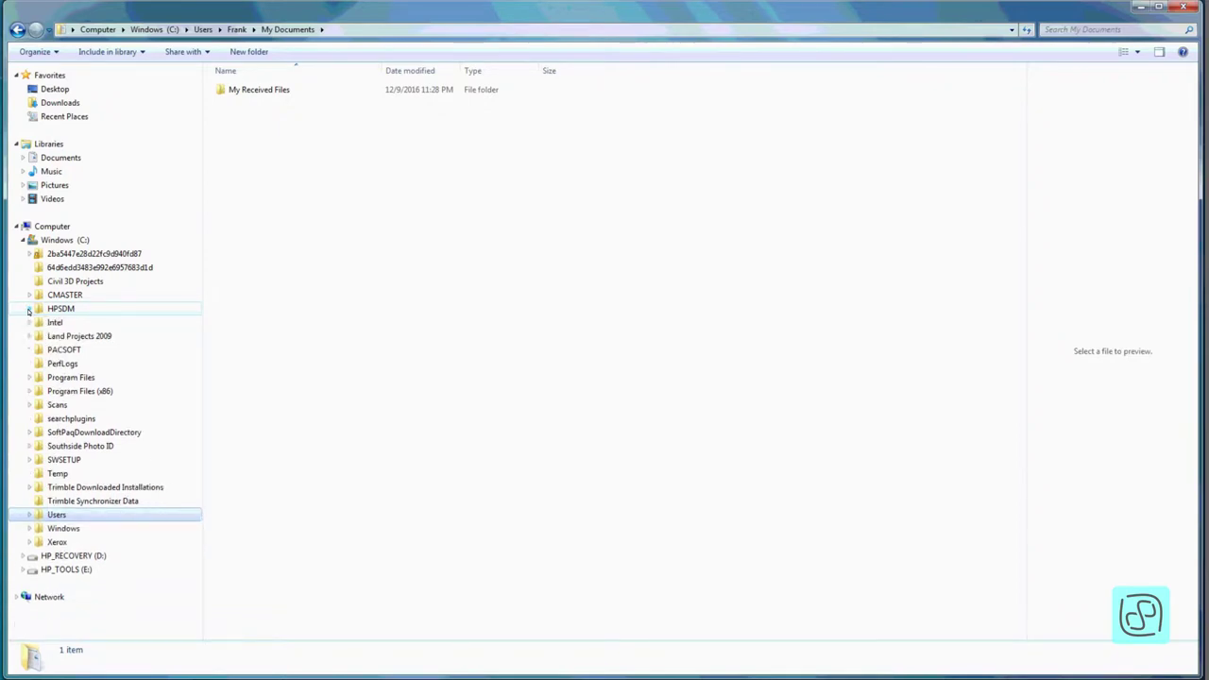
pyautogui.click(29, 309)
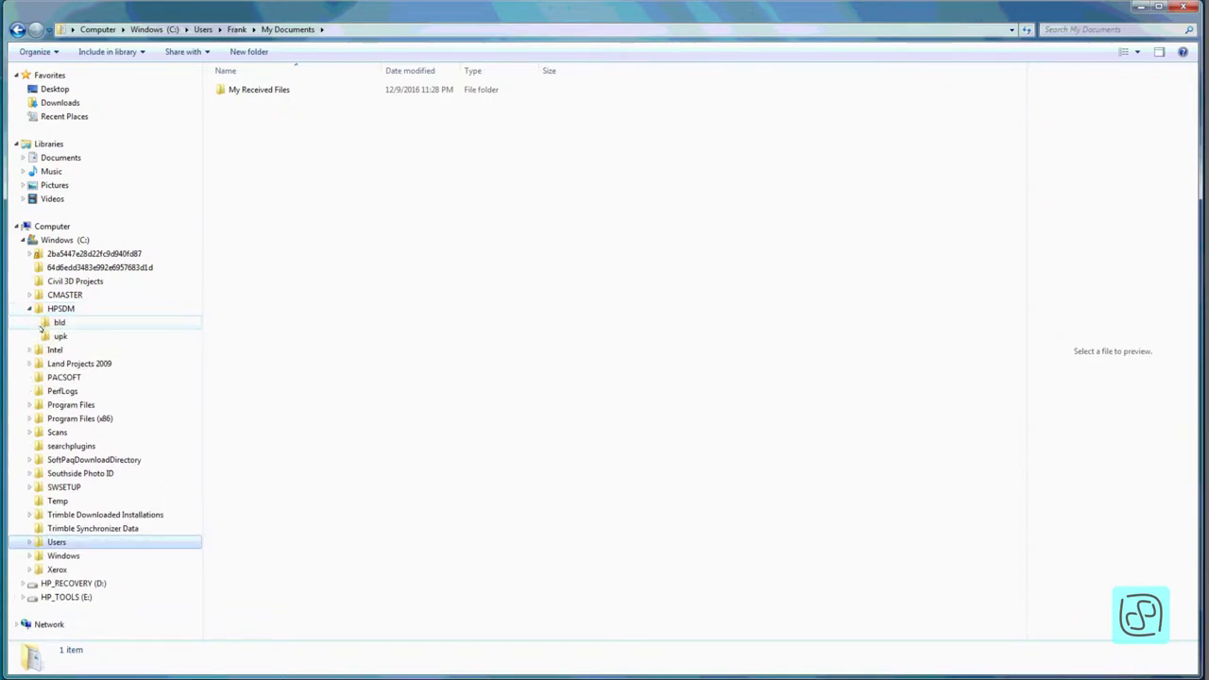
pyautogui.click(30, 309)
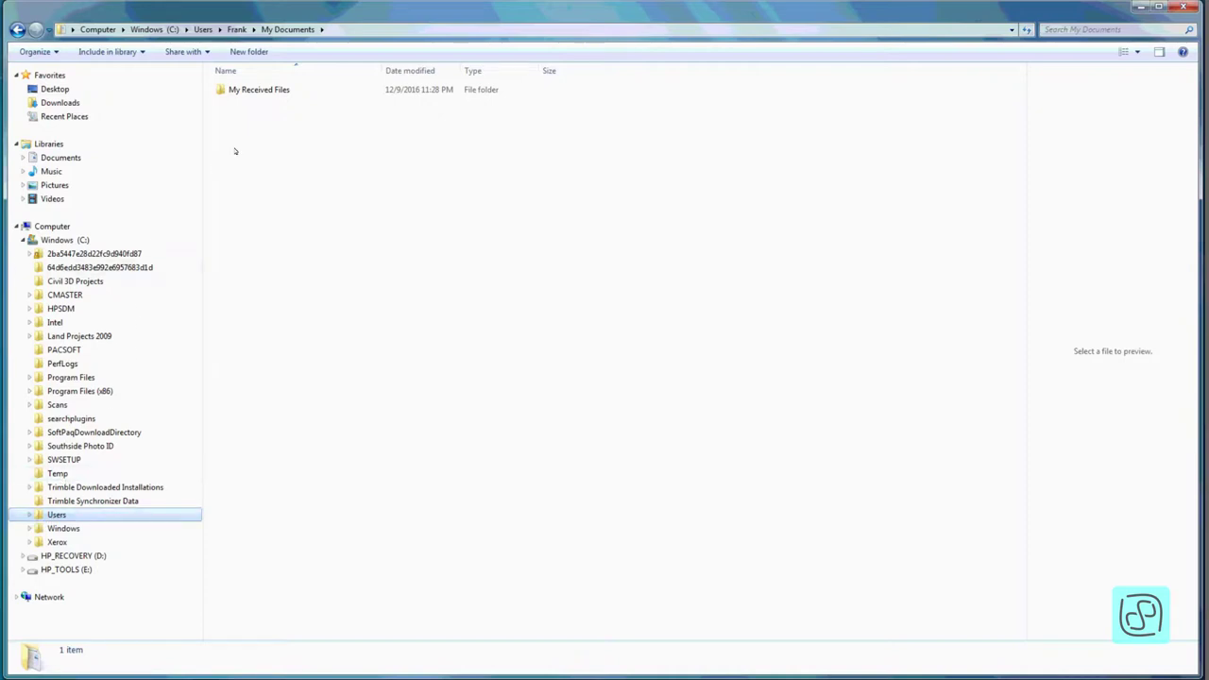
# - Expand Users, the first user profile folder and its My Documents folder in the folder tree
pyautogui.click(28, 515)
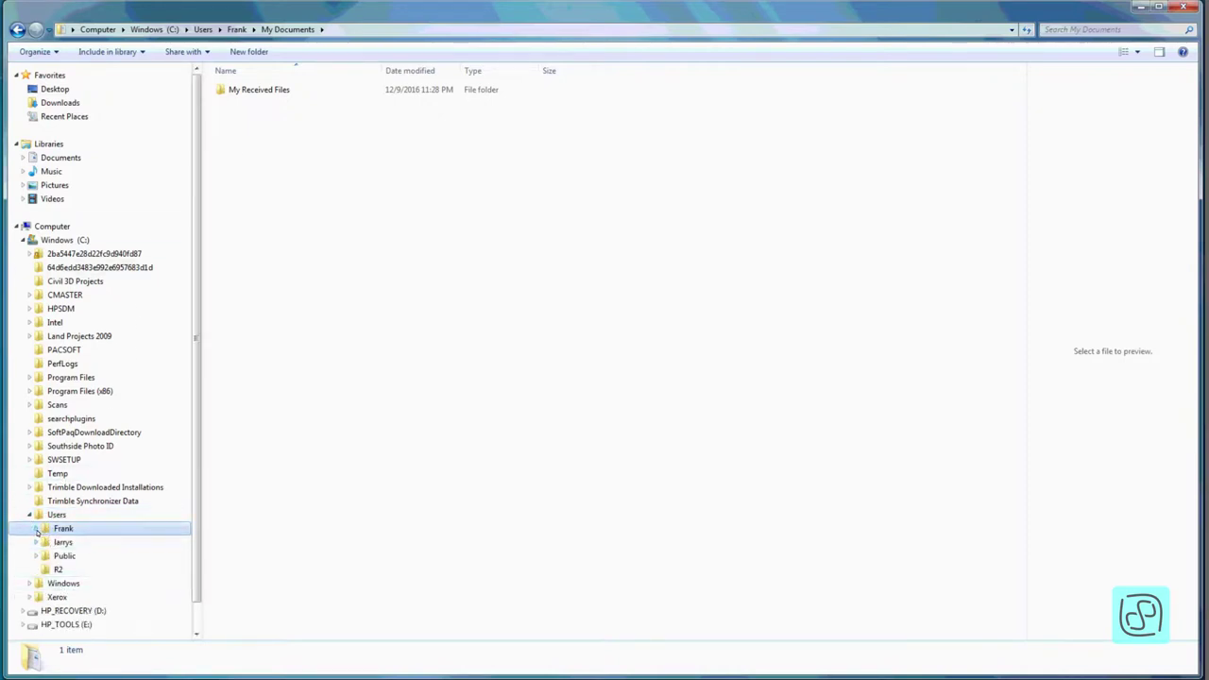
pyautogui.click(36, 532)
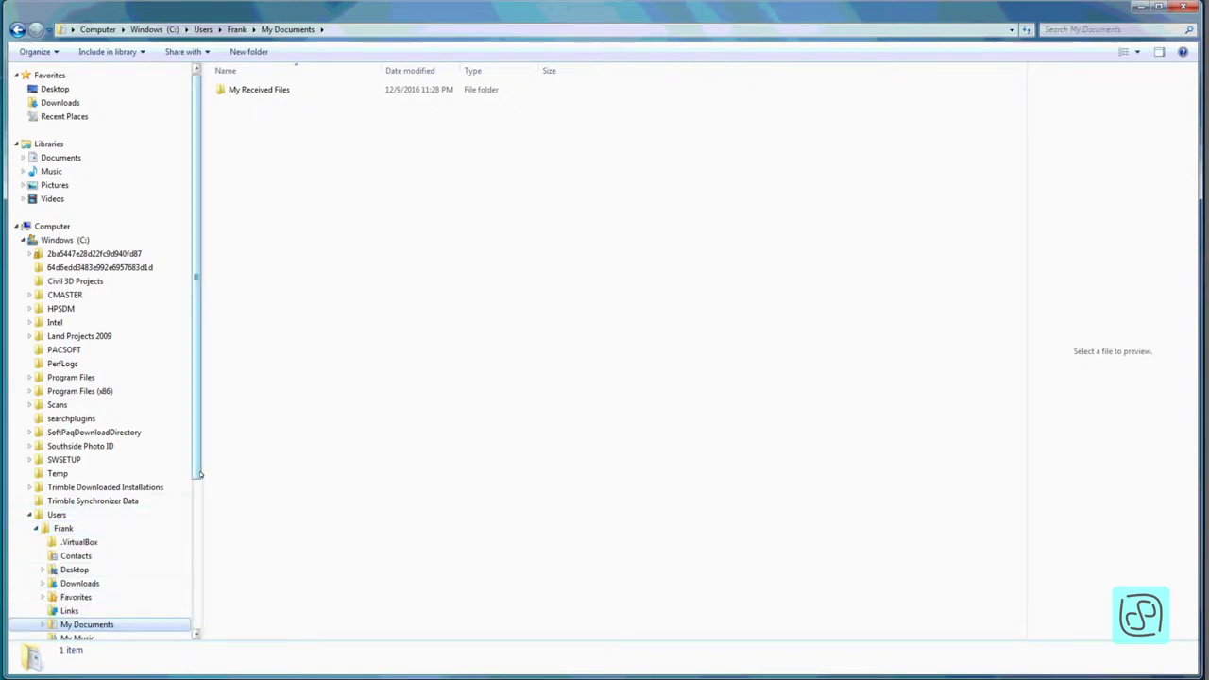
pyautogui.moveTo(197, 479); pyautogui.dragTo(196, 573)
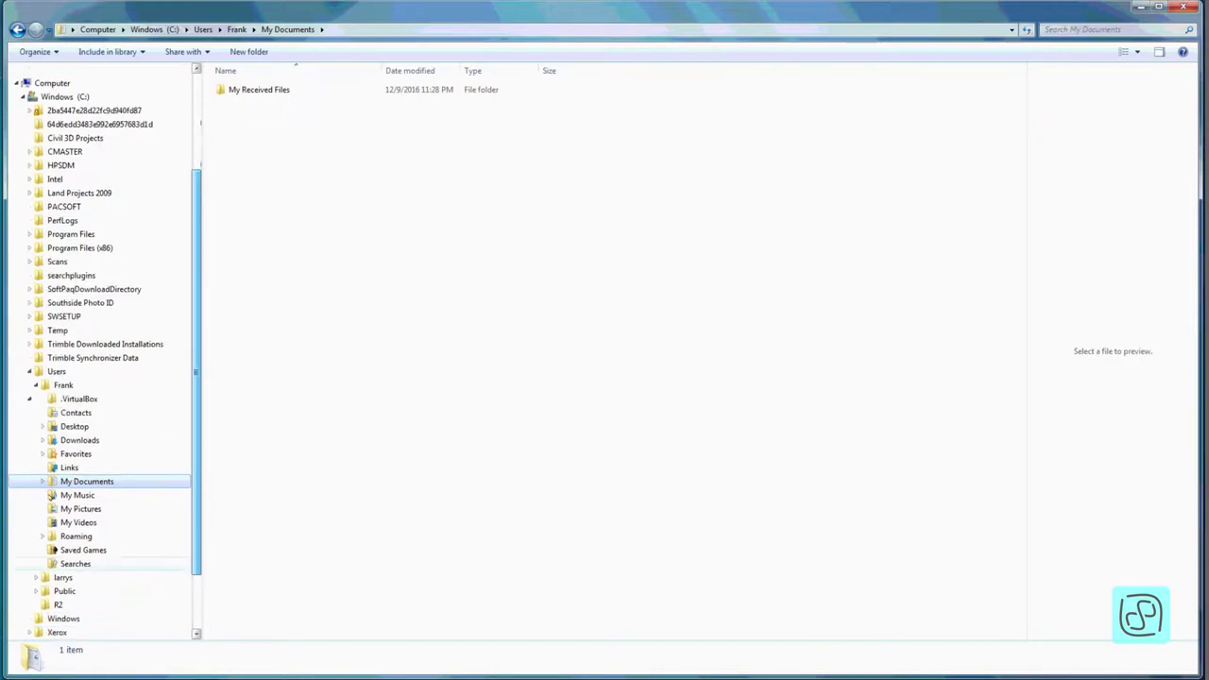
pyautogui.click(42, 485)
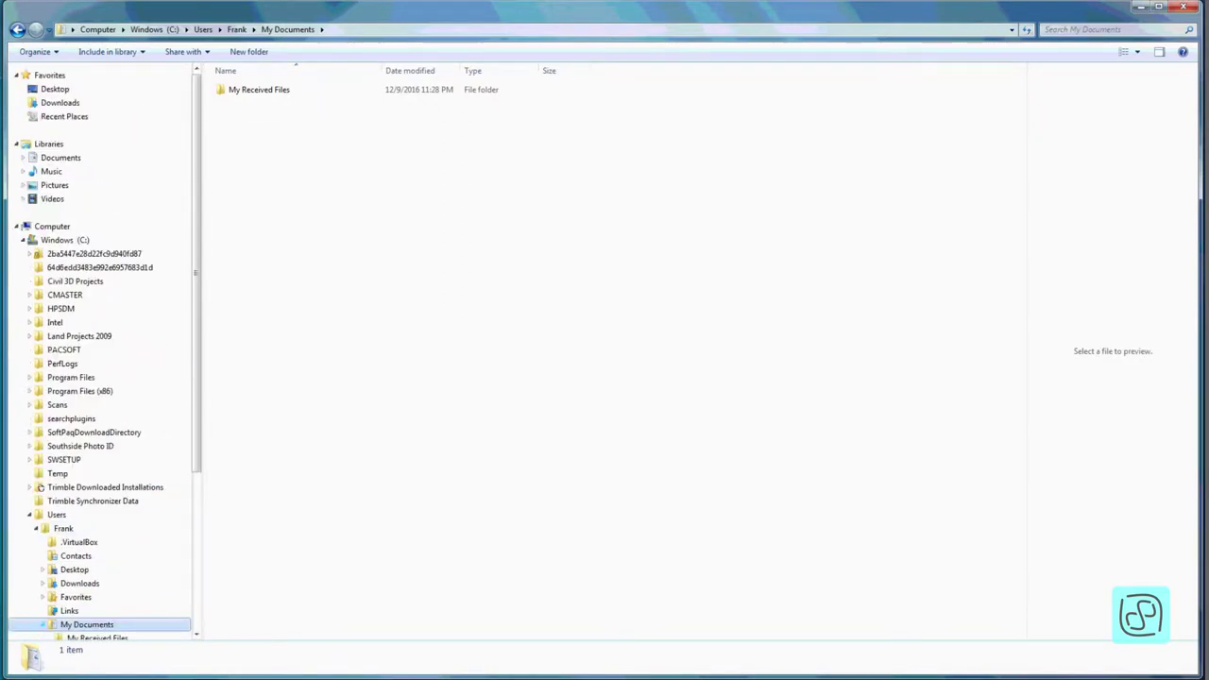
pyautogui.moveTo(195, 446); pyautogui.dragTo(192, 523)
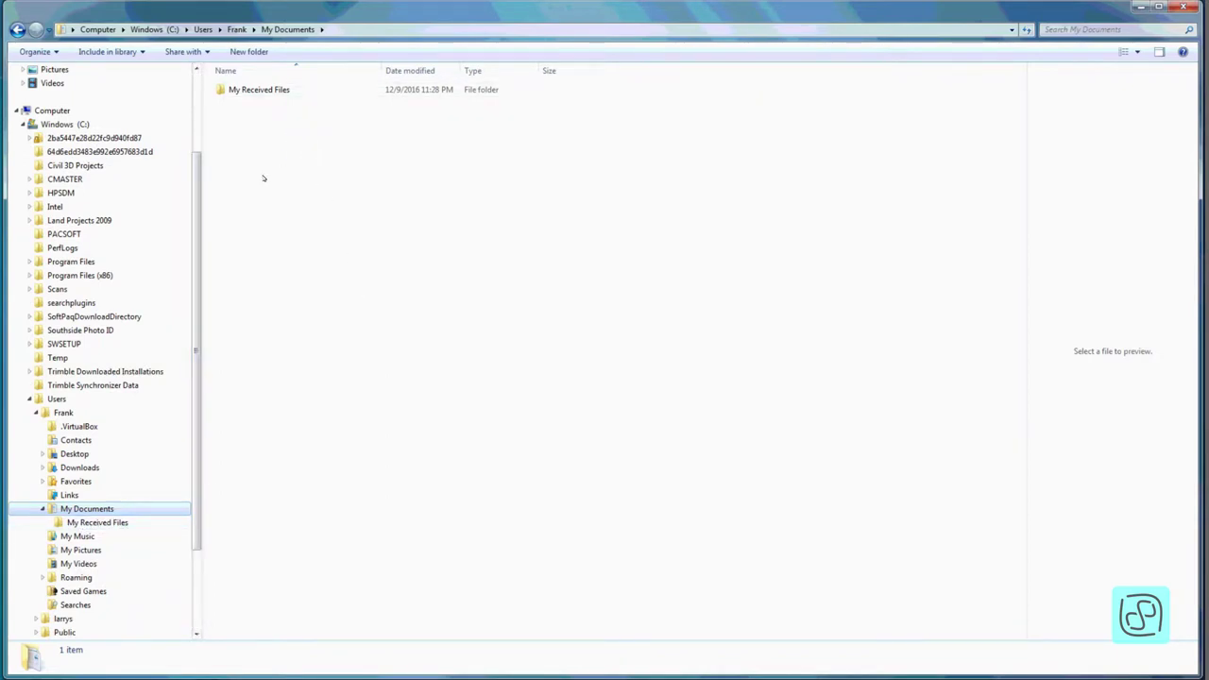
# - Show the full path of My Documents as text, examine its drive and folder parts, and return to the breadcrumb path
pyautogui.click(332, 28)
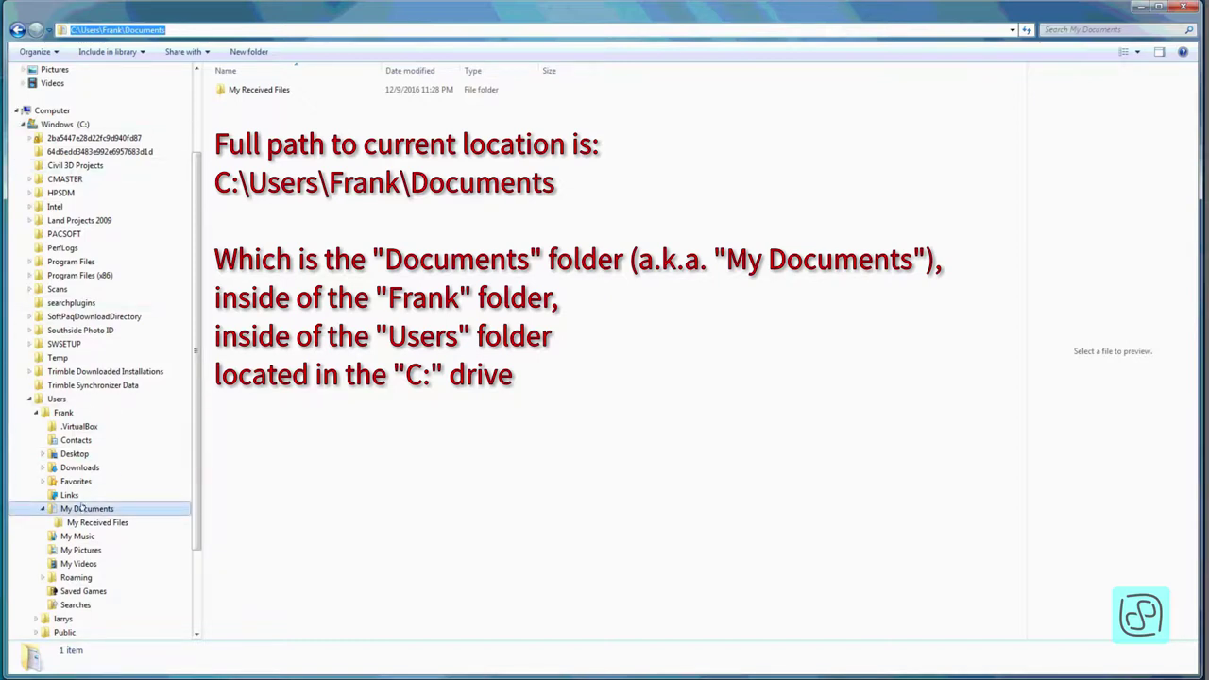
pyautogui.click(180, 31)
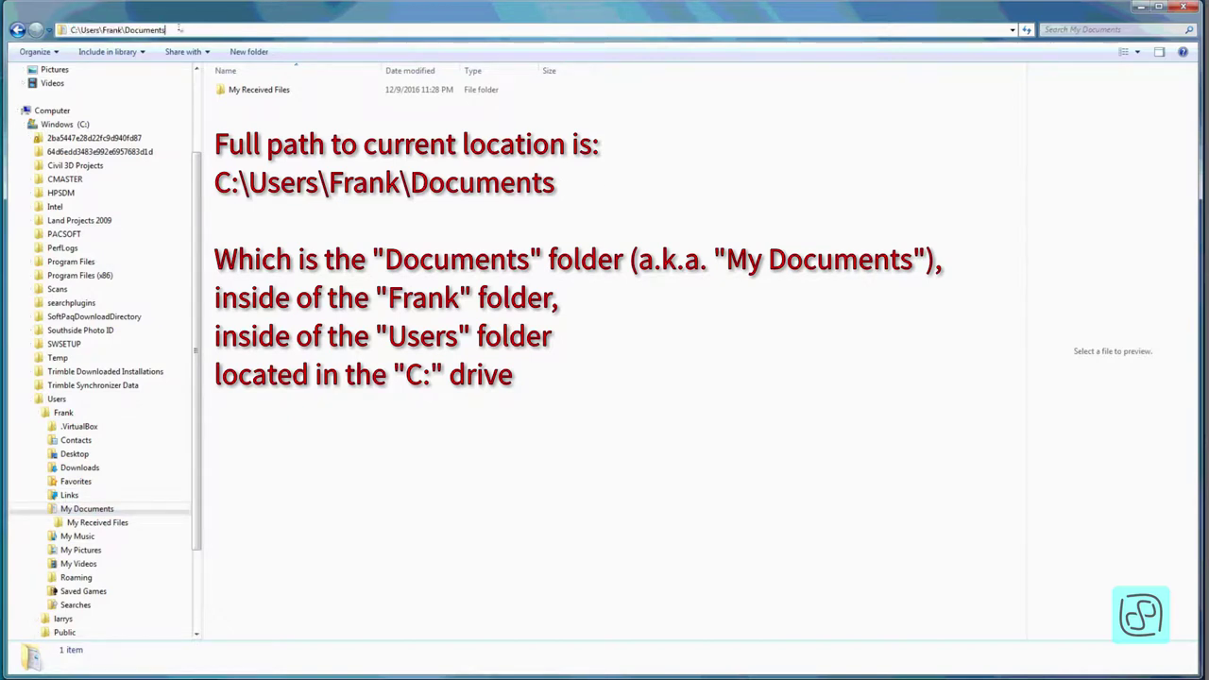
pyautogui.moveTo(166, 29); pyautogui.dragTo(66, 29)
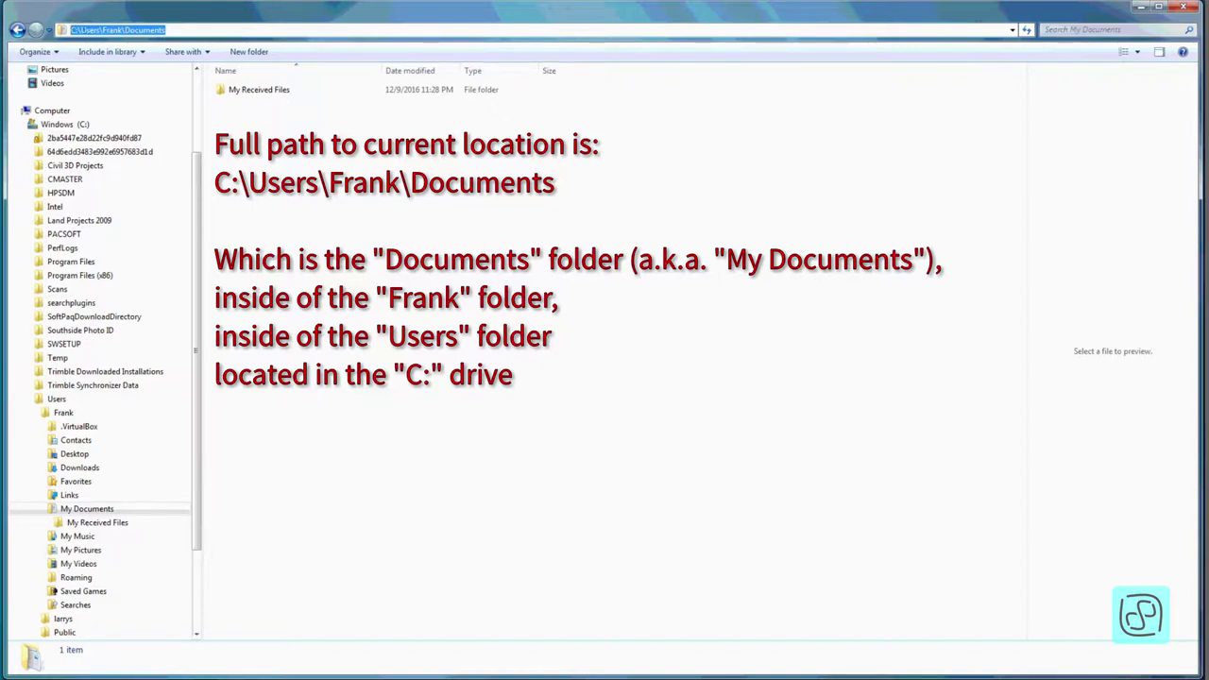
pyautogui.click(80, 29)
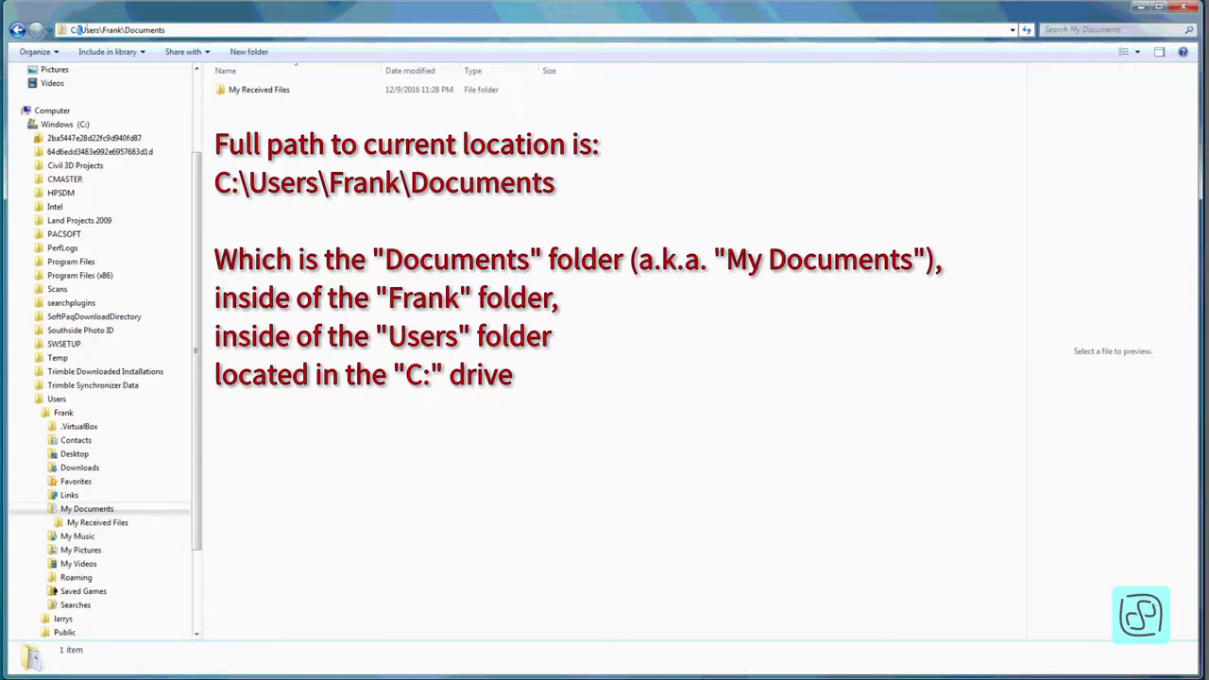
pyautogui.doubleClick(90, 30)
pyautogui.doubleClick(111, 30)
pyautogui.click(182, 29)
pyautogui.click(311, 165)
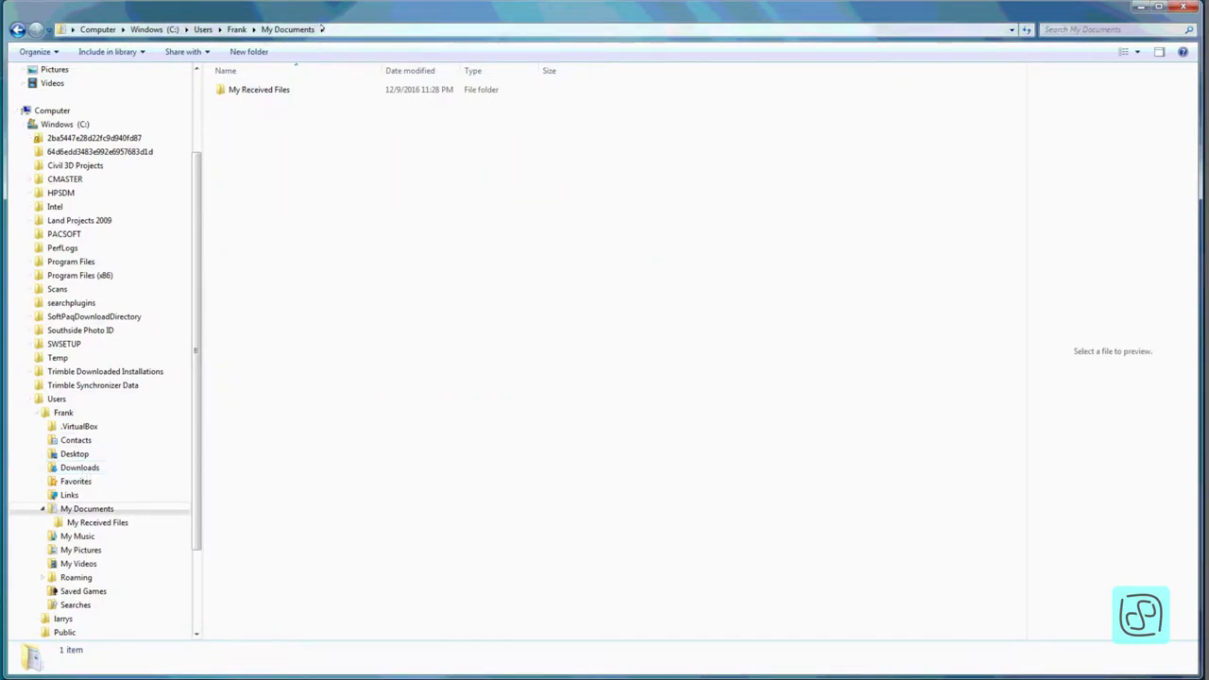
# - Go from My Documents to the same user's Downloads folder through the breadcrumb path and expand Downloads in the folder tree
pyautogui.click(253, 30)
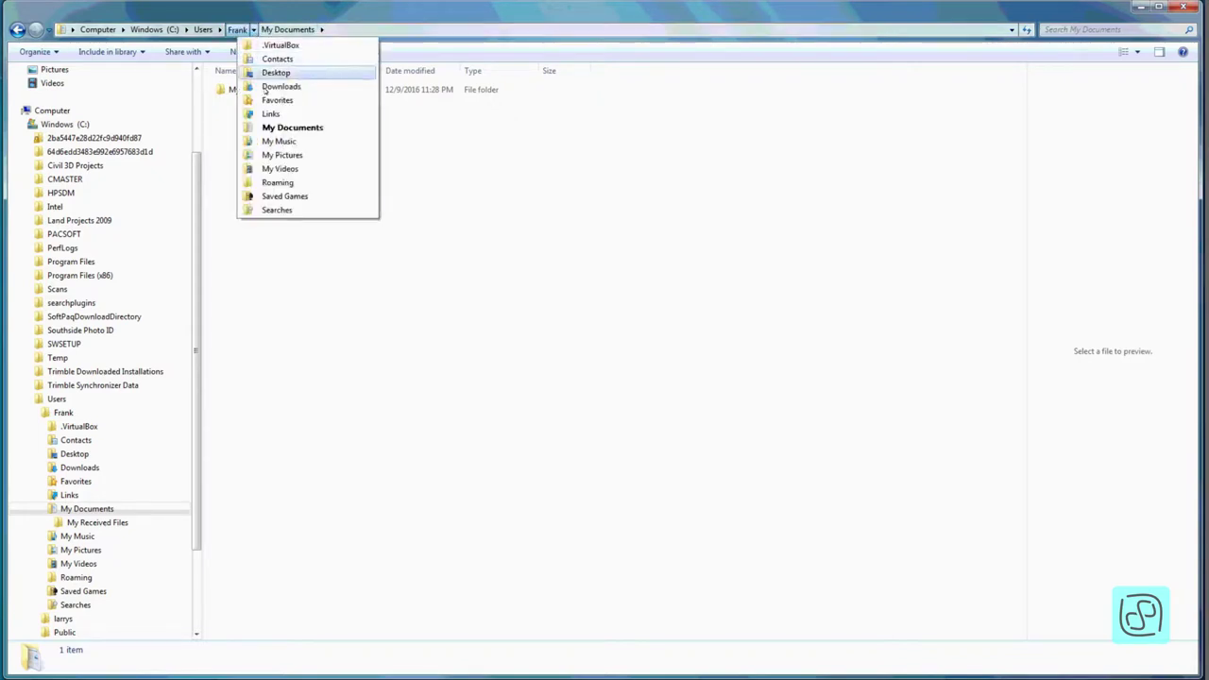
pyautogui.click(265, 89)
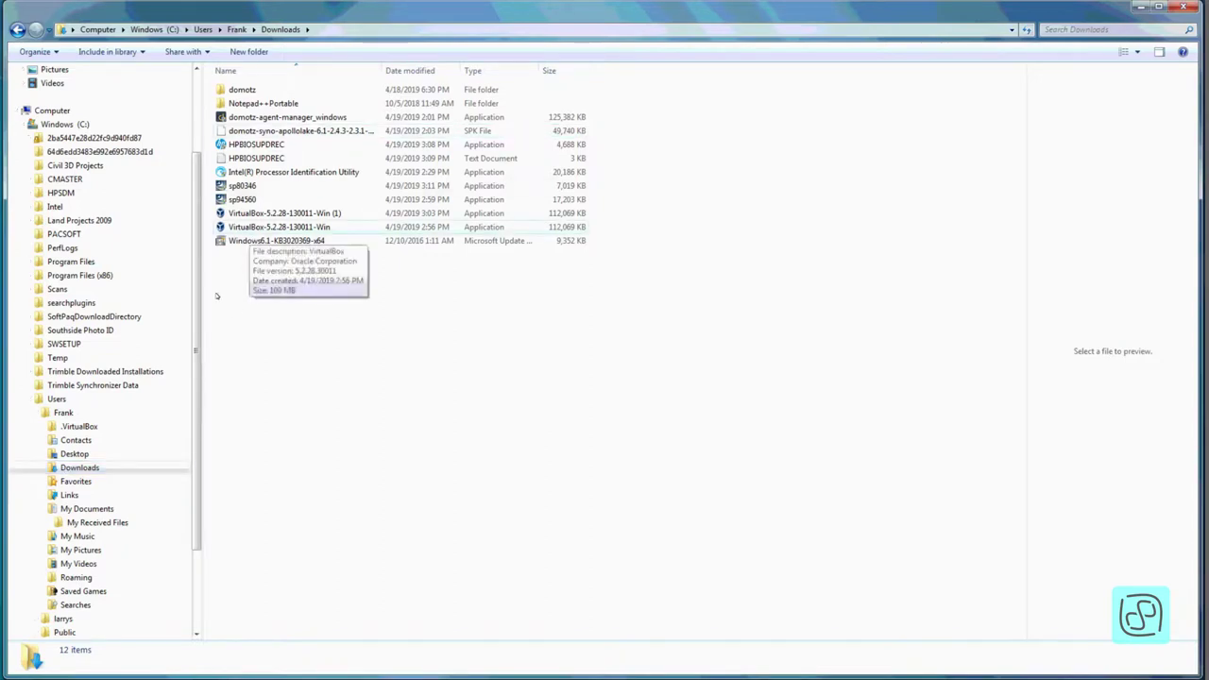
pyautogui.click(43, 470)
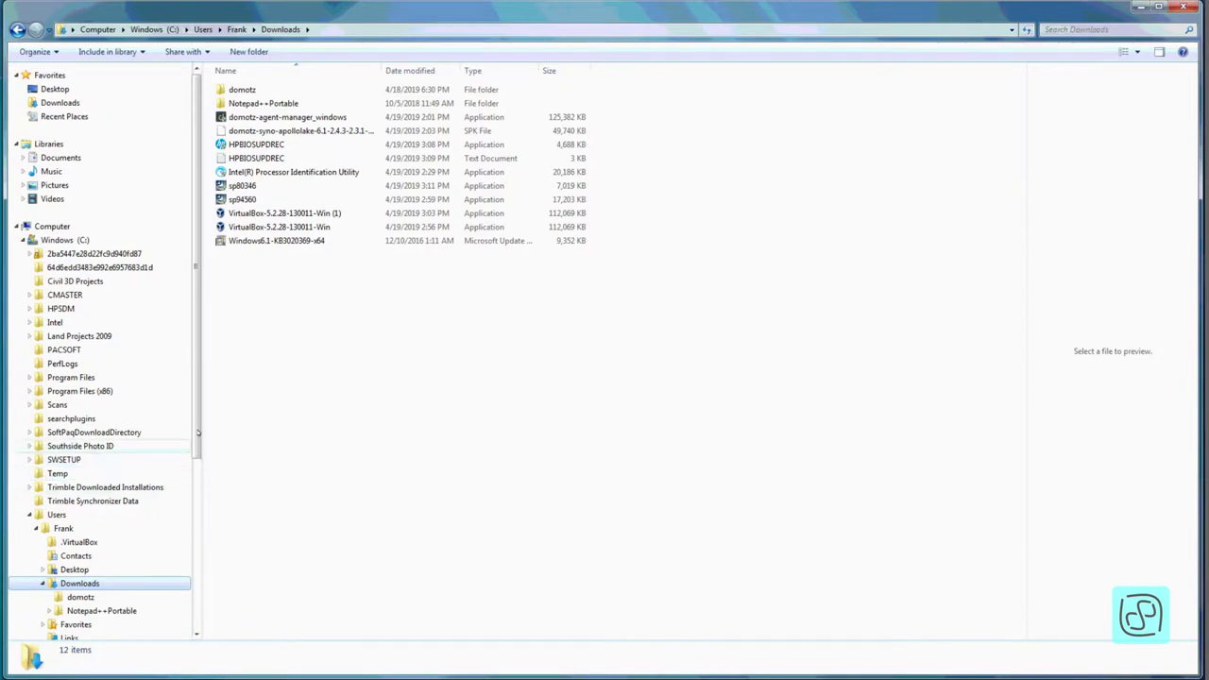
pyautogui.moveTo(198, 433); pyautogui.dragTo(190, 523)
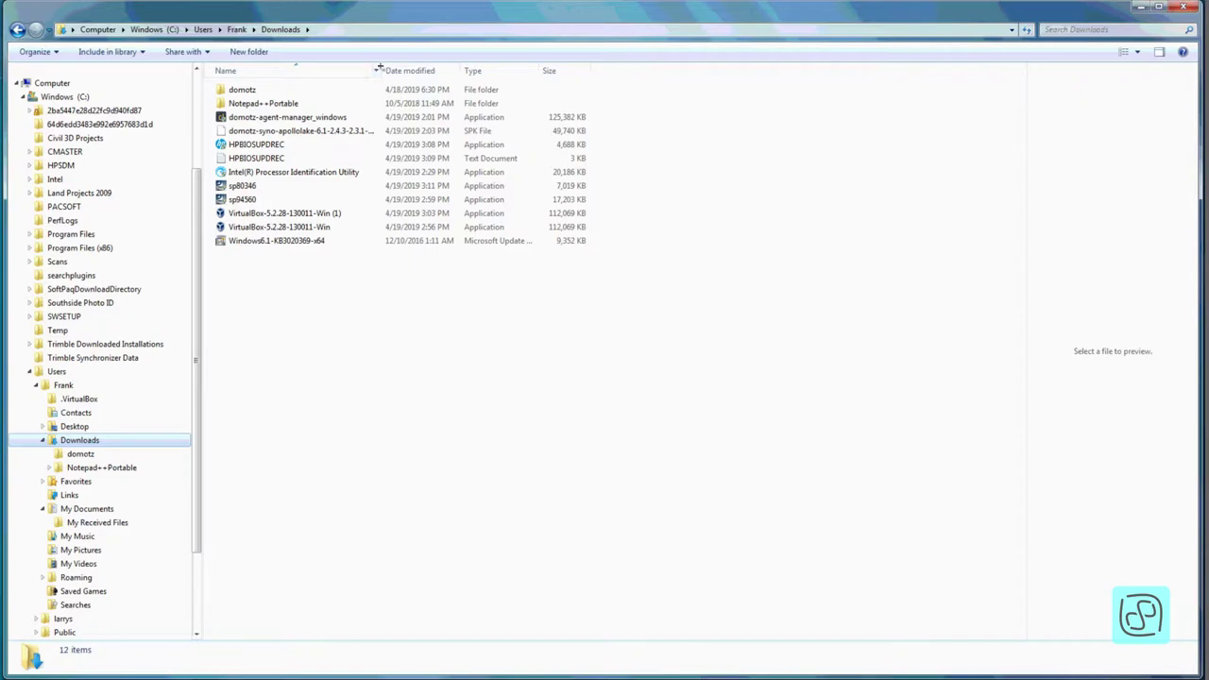
# - Widen the Name and Date modified columns in the Downloads list, and narrow the Name column slightly to fit the longest file name
pyautogui.moveTo(381, 68); pyautogui.dragTo(441, 71)
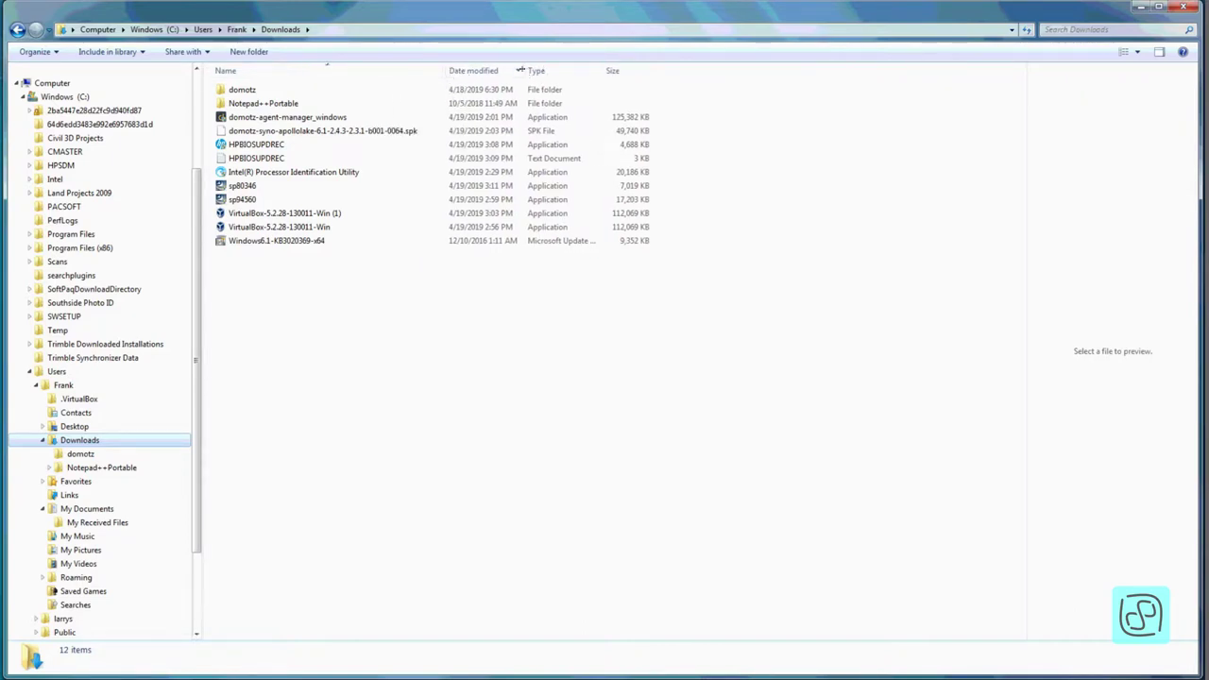
pyautogui.moveTo(520, 69); pyautogui.dragTo(541, 70)
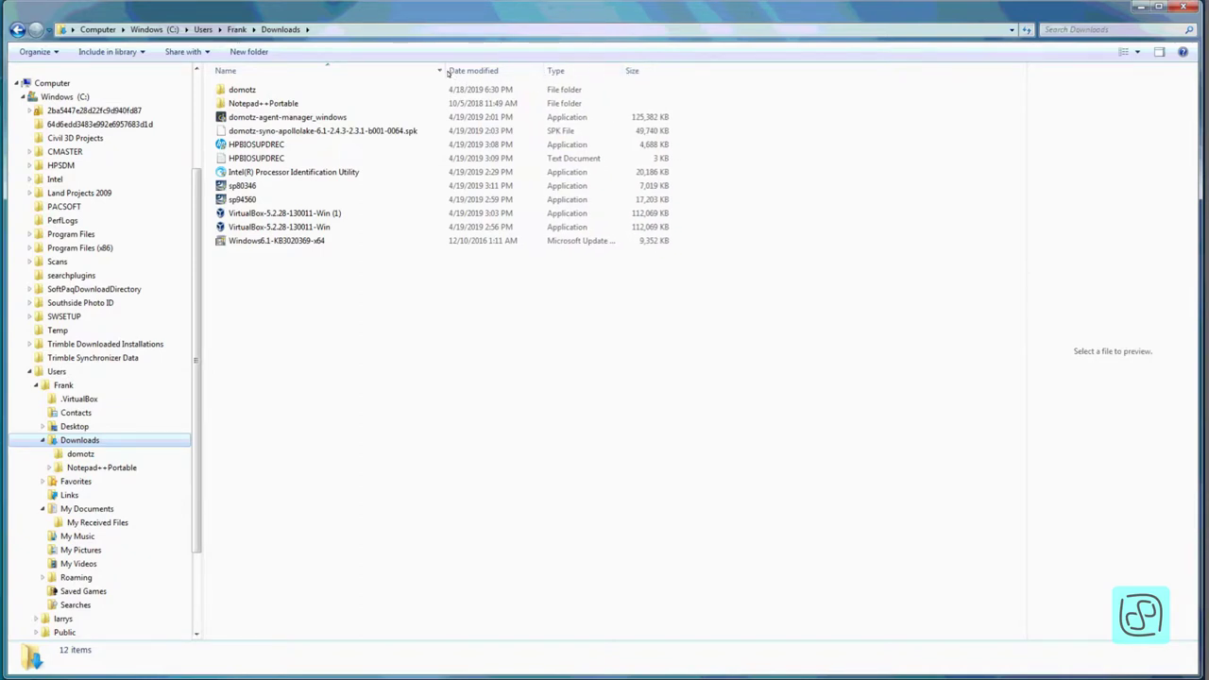
pyautogui.moveTo(440, 67); pyautogui.dragTo(429, 70)
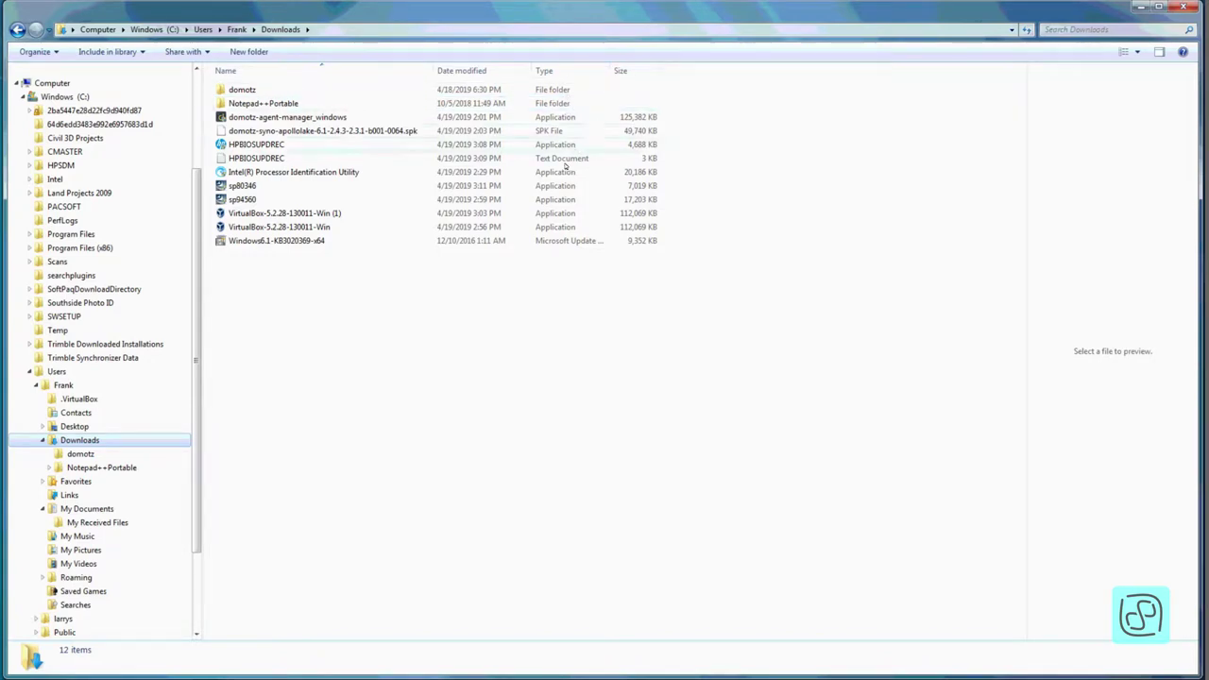
# - Filter the Downloads list by type to show only Application files, and clear the filter
pyautogui.click(604, 74)
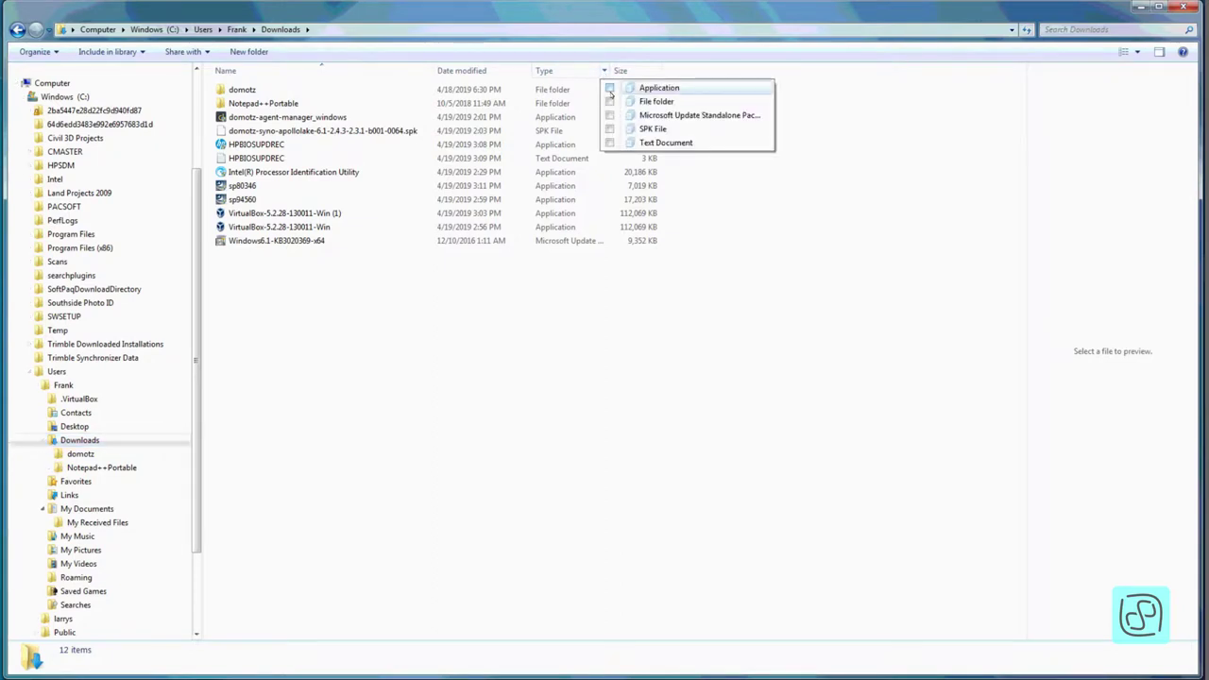
pyautogui.click(610, 88)
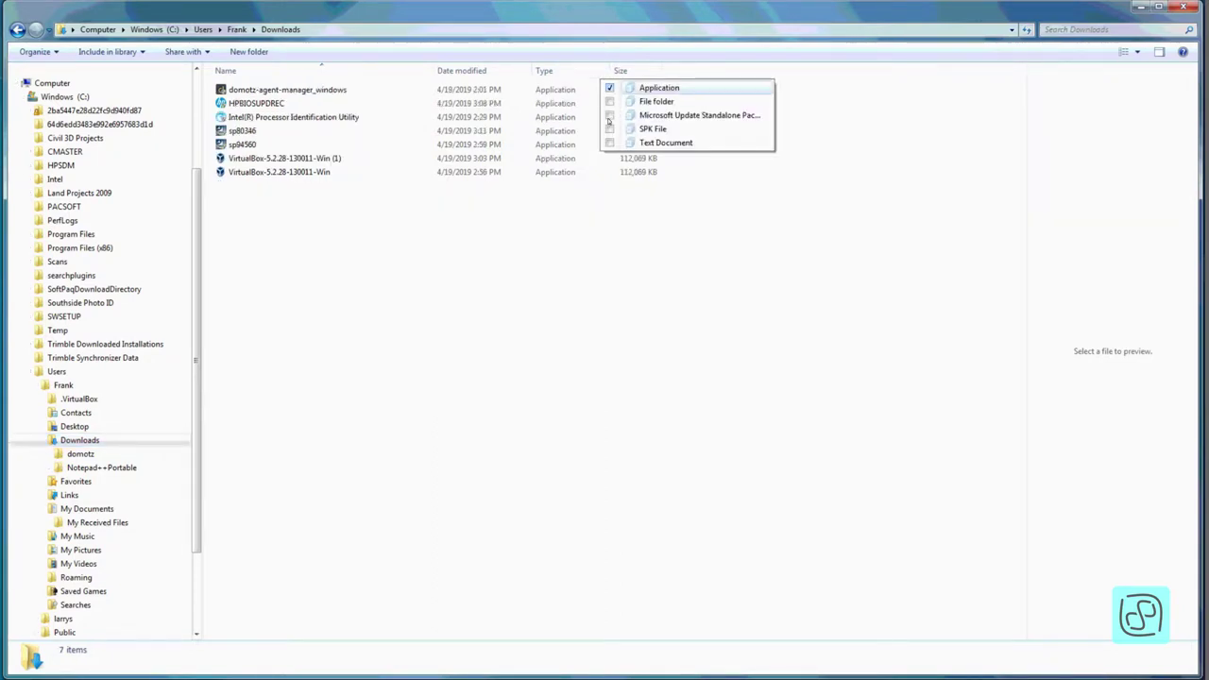
pyautogui.click(609, 88)
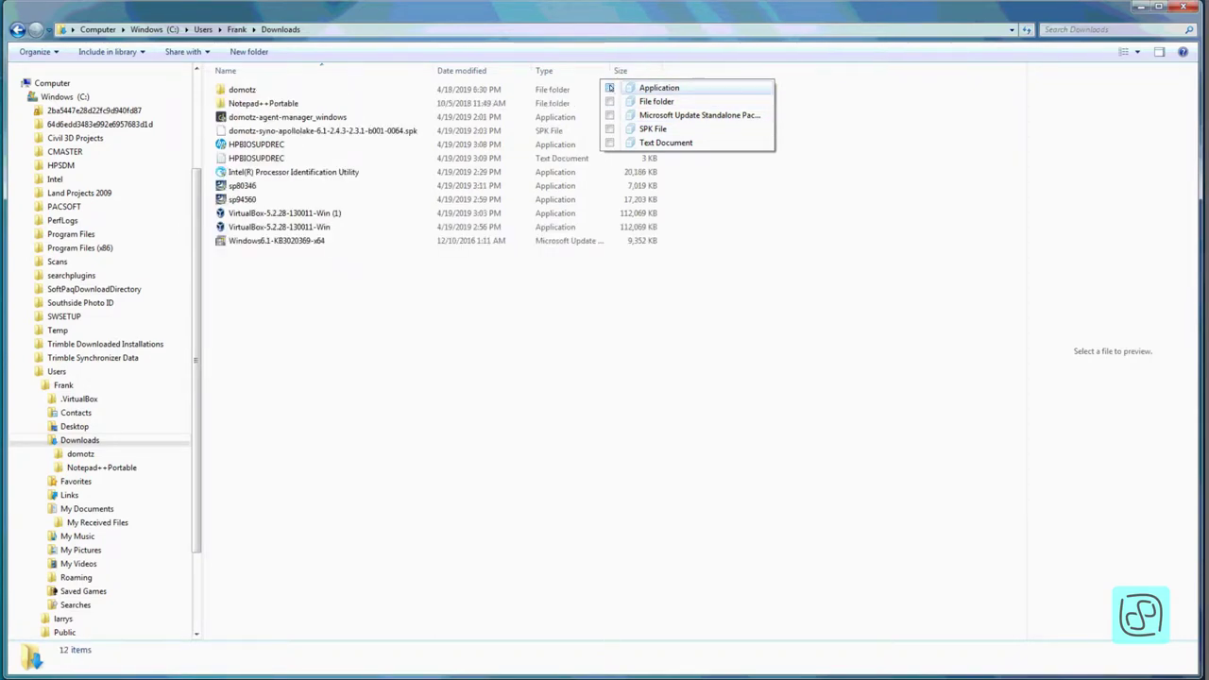
pyautogui.click(580, 291)
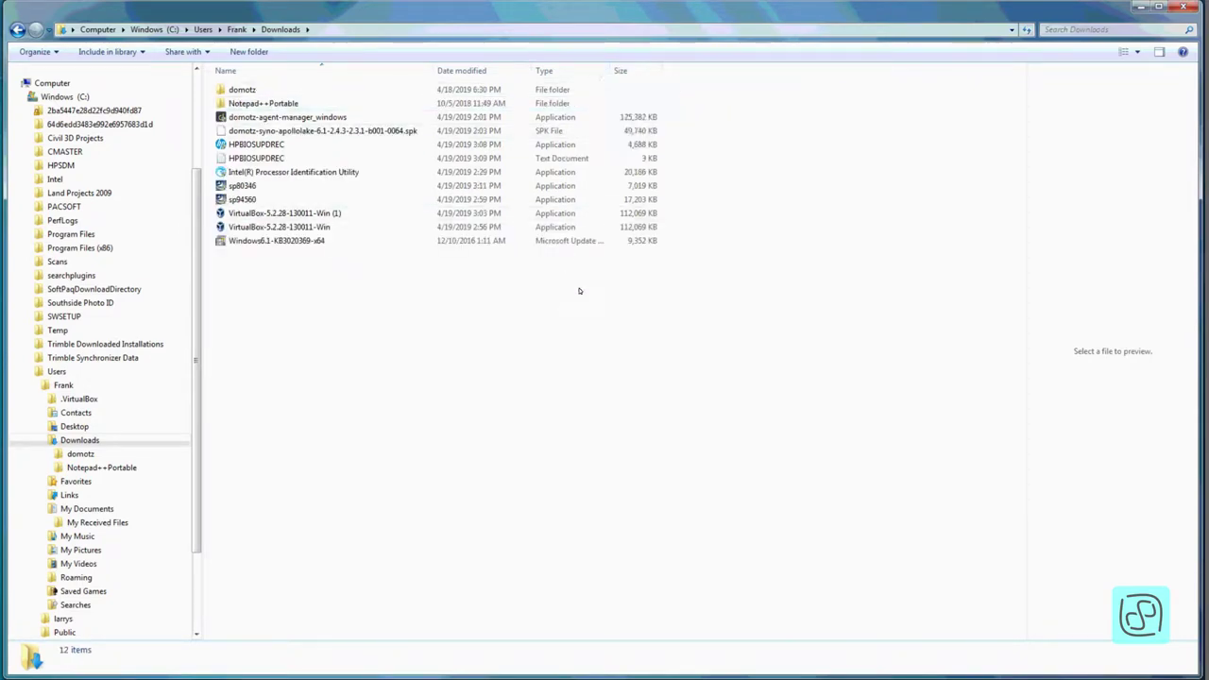
# - Filter the Downloads list by size to Huge (16 - 128 MB), and clear the filter
pyautogui.click(658, 72)
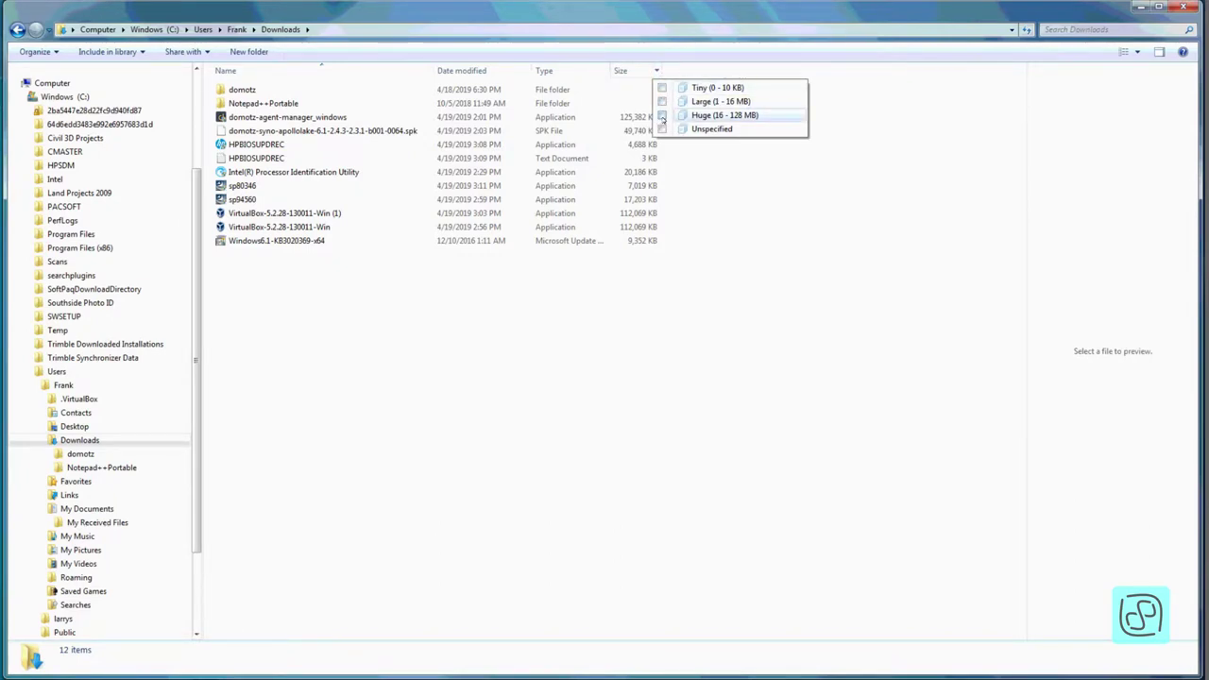
pyautogui.click(662, 115)
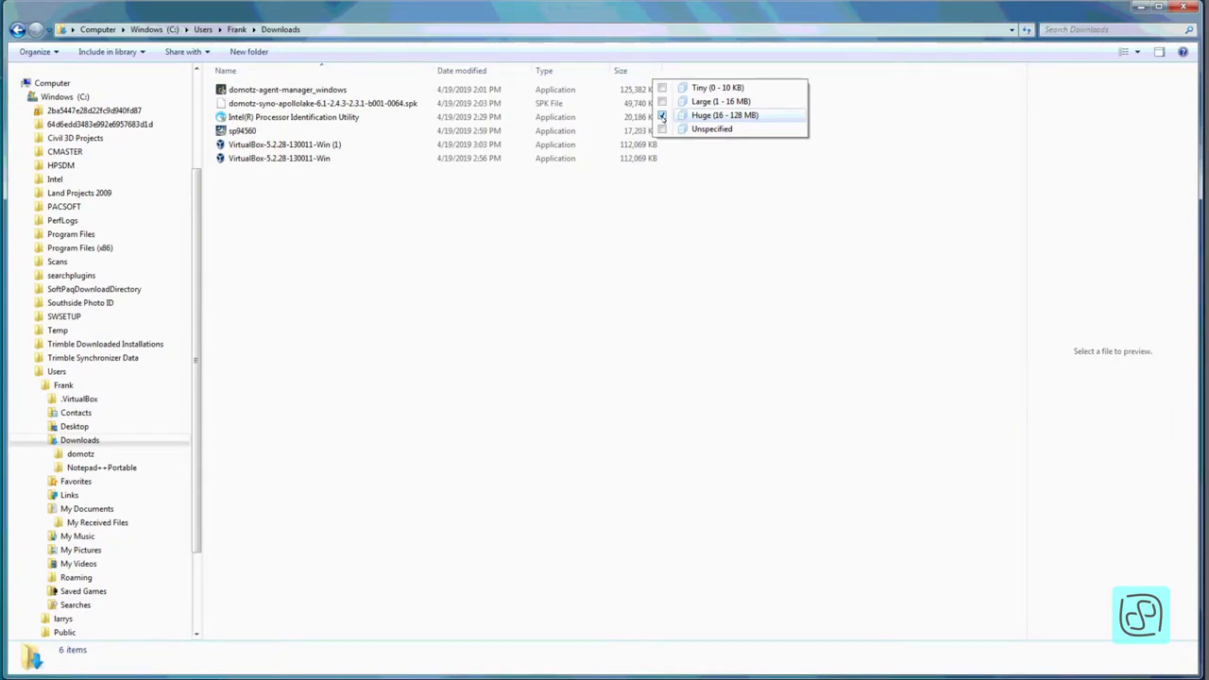
pyautogui.click(662, 116)
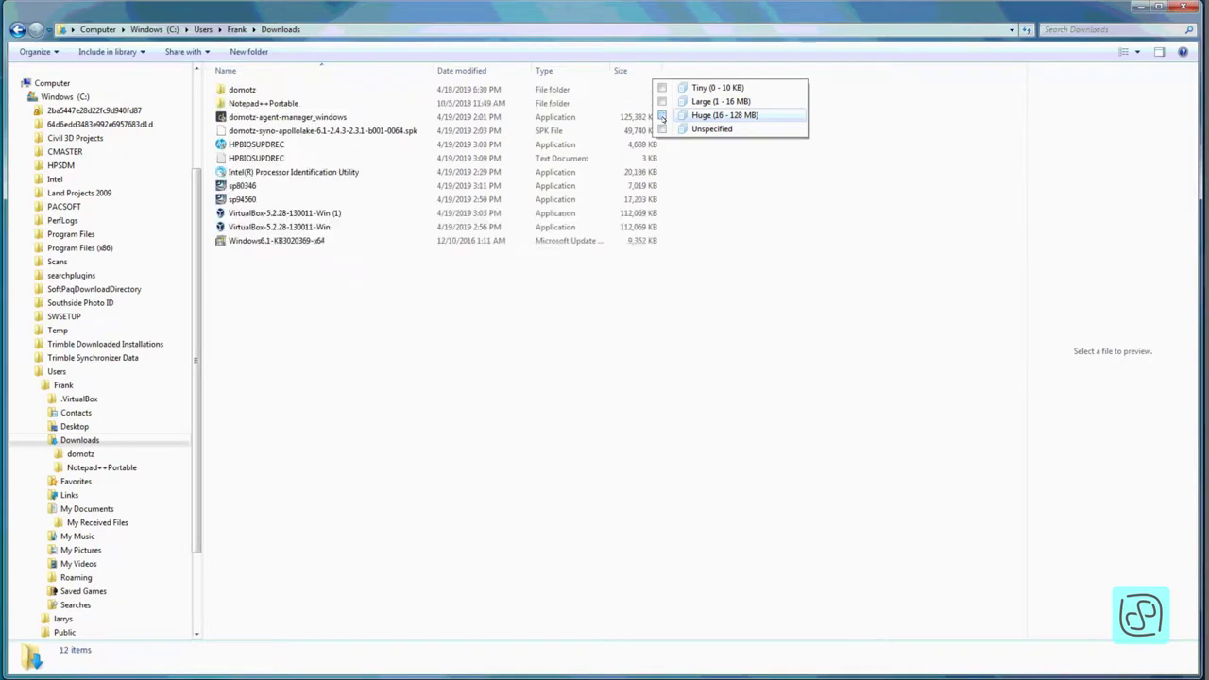
pyautogui.click(547, 328)
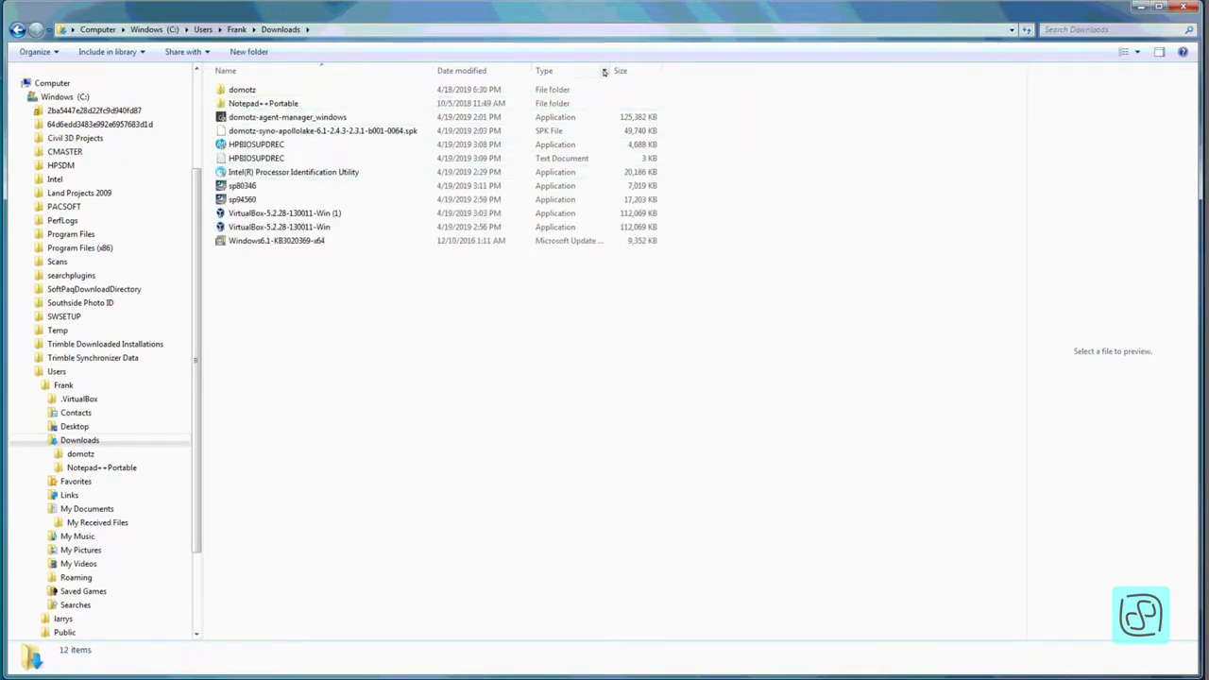
# - Filter the list by type to File folder, clear the filter, and view the filter options for Date modified
pyautogui.click(605, 71)
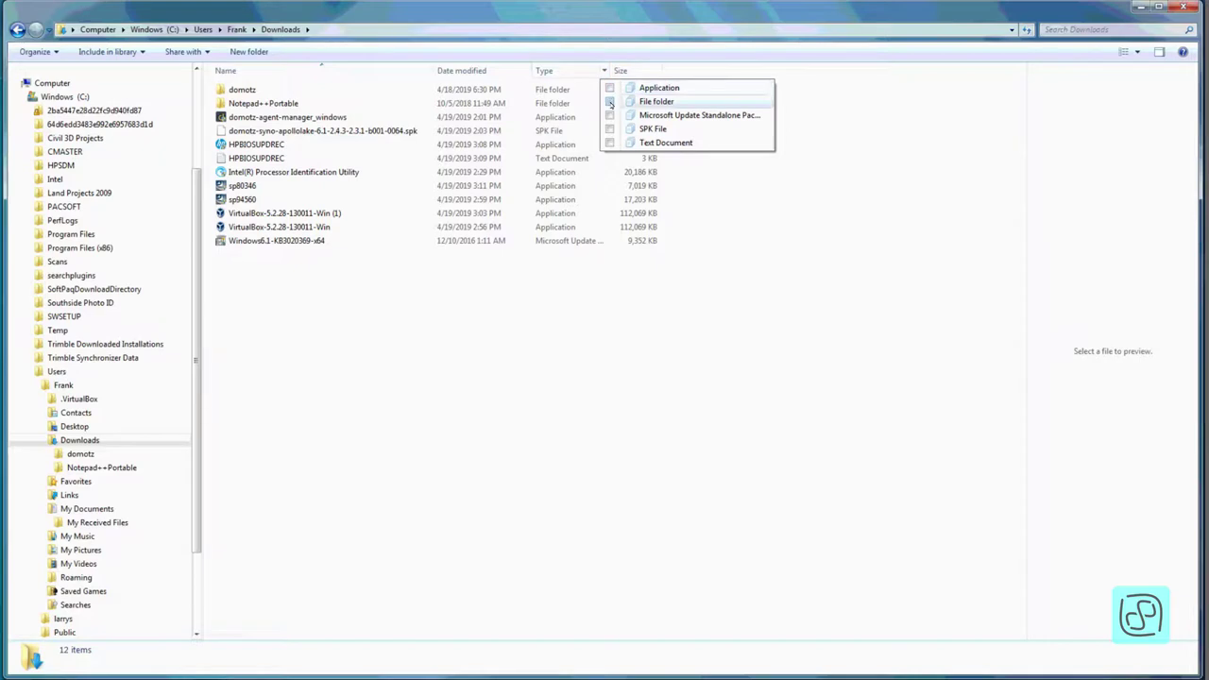
pyautogui.click(610, 101)
pyautogui.click(609, 101)
pyautogui.click(445, 335)
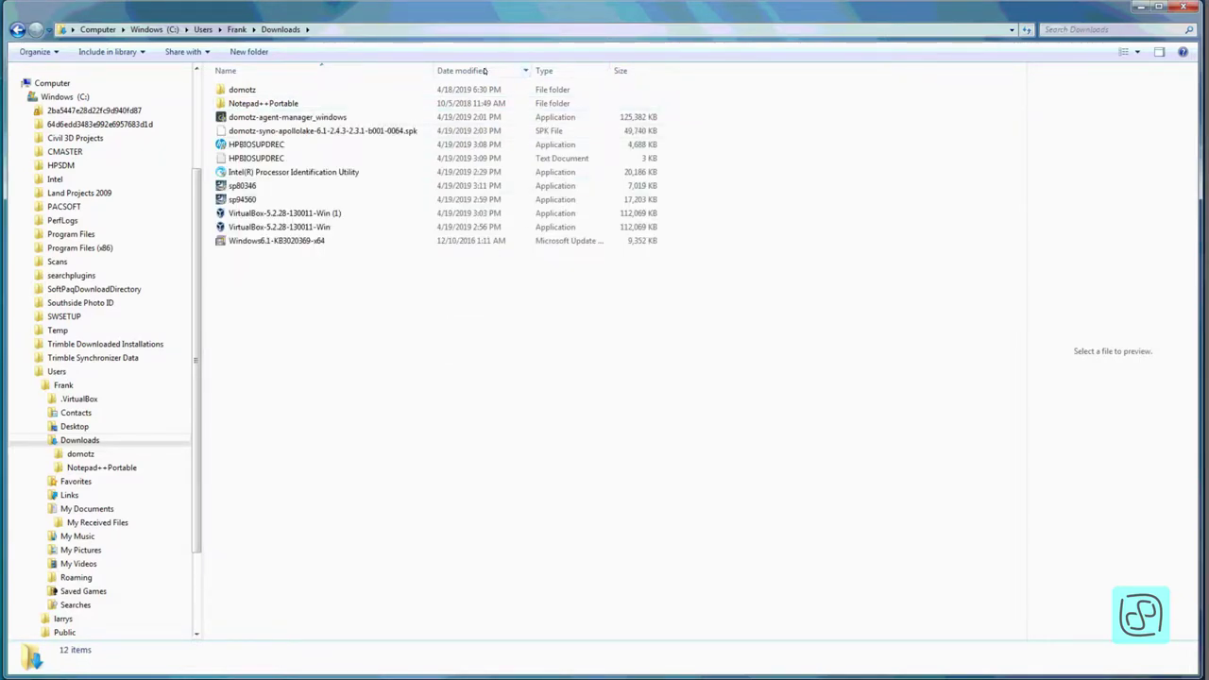
pyautogui.click(525, 71)
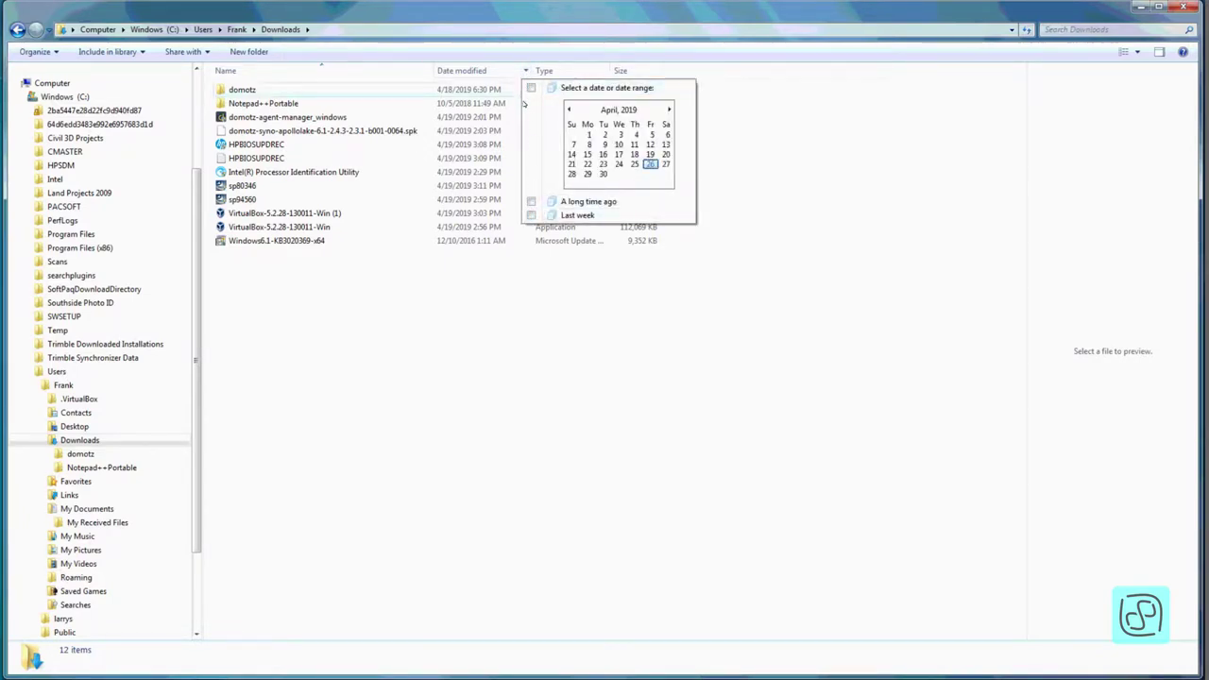
pyautogui.click(497, 319)
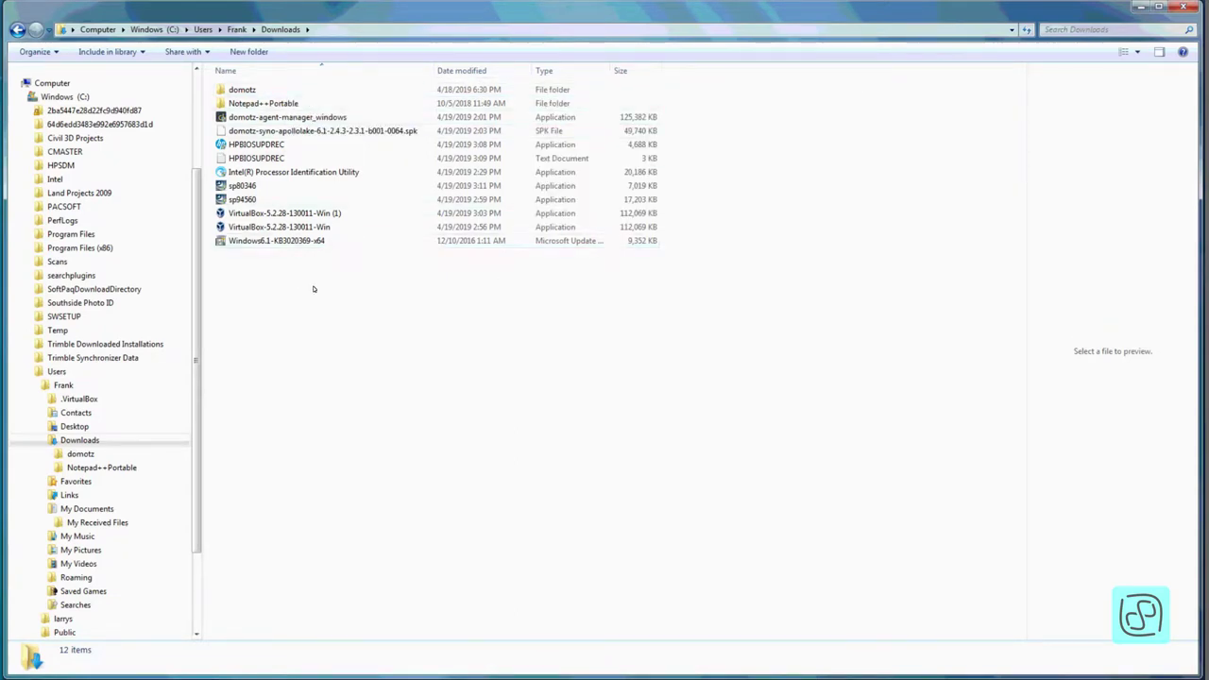
# - Hide the details pane from the window layout and show it again
pyautogui.click(57, 53)
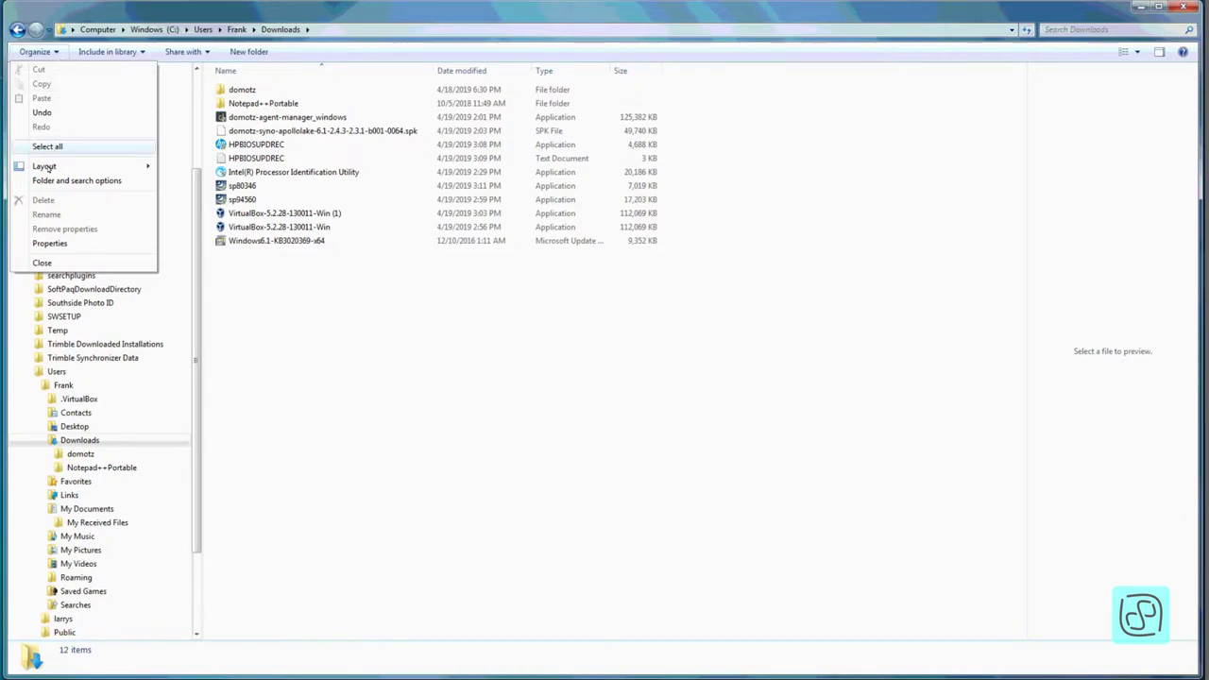
pyautogui.moveTo(45, 167)
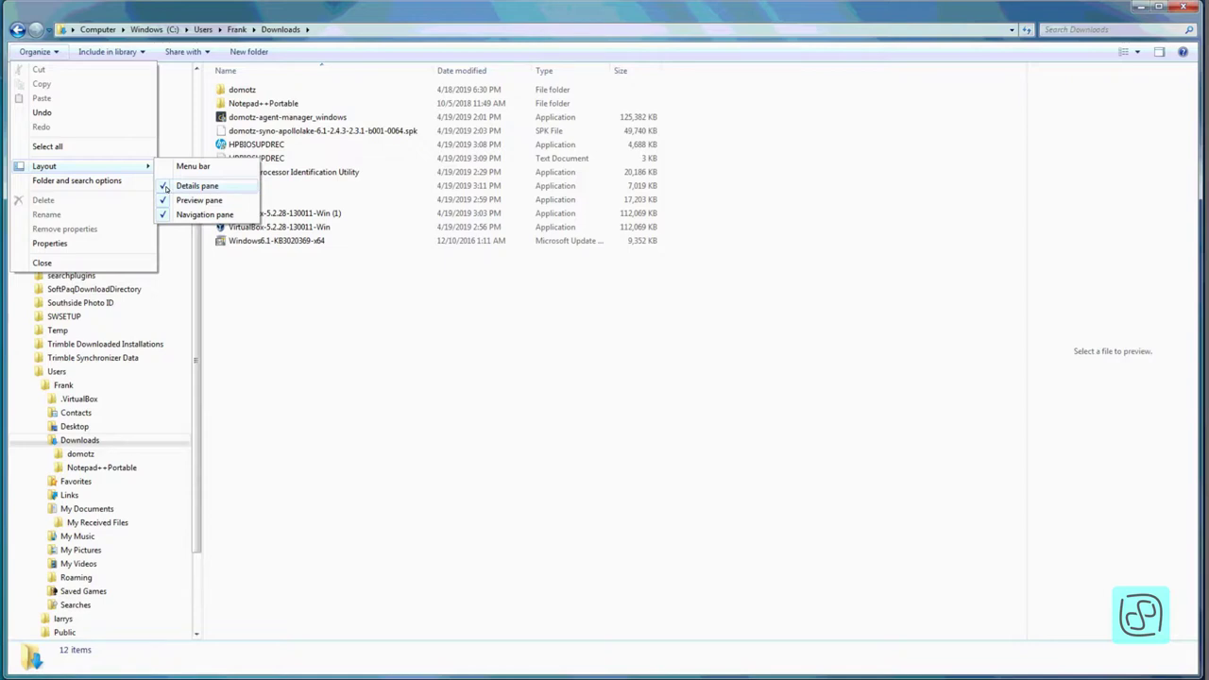
pyautogui.click(165, 187)
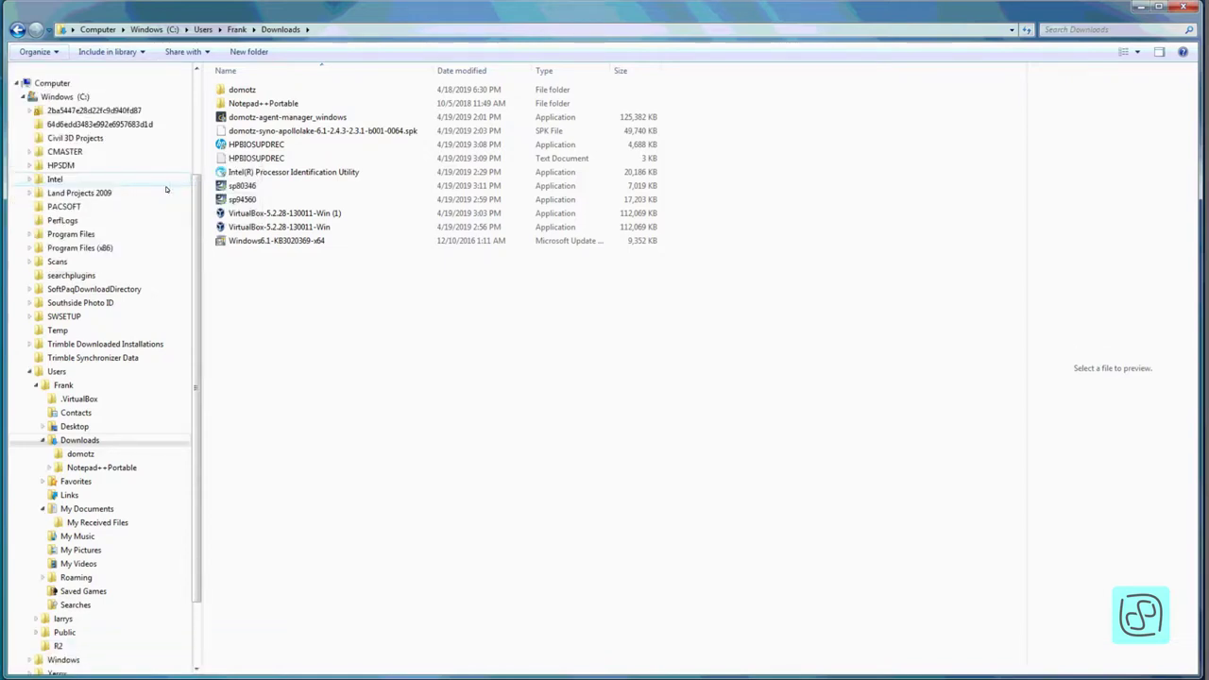
pyautogui.click(64, 54)
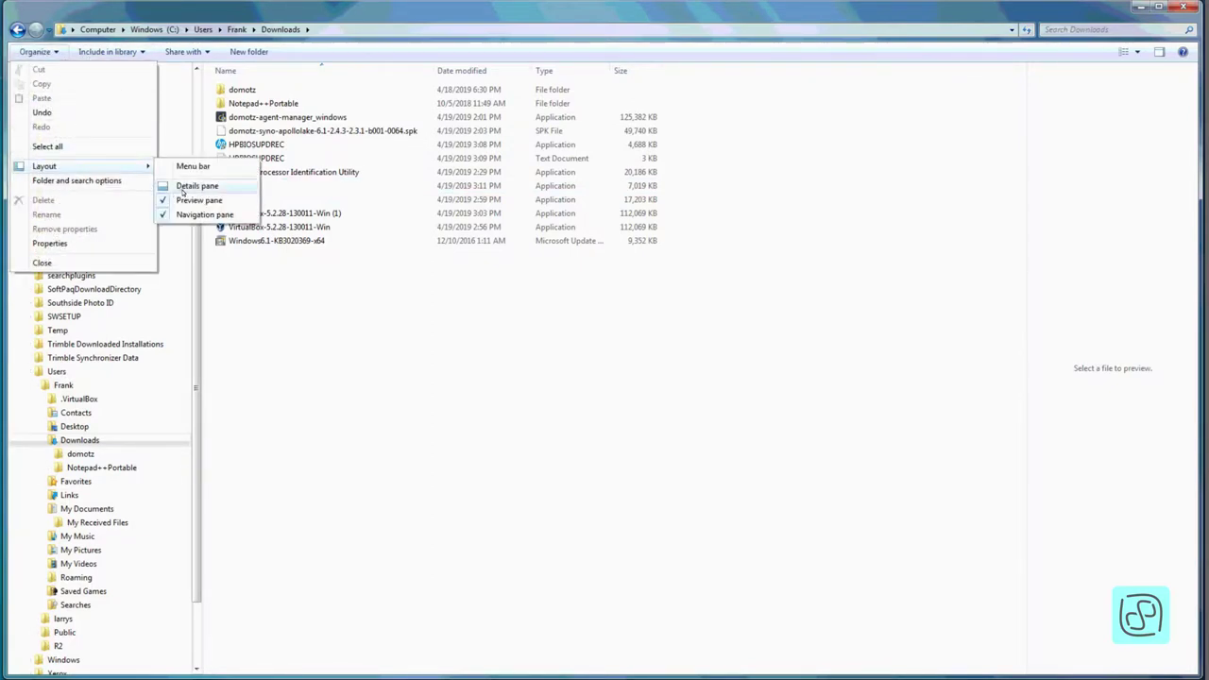
pyautogui.click(182, 187)
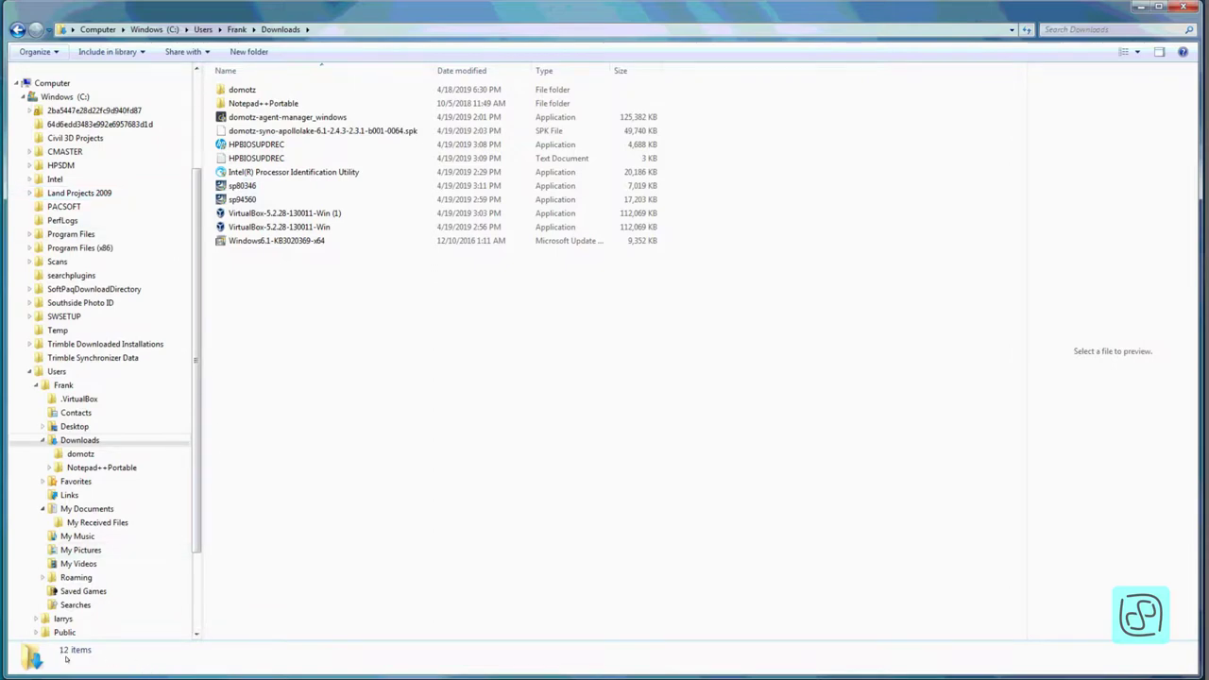
# - Hide the preview pane through the layout options, and toggle it on and off again
pyautogui.click(59, 54)
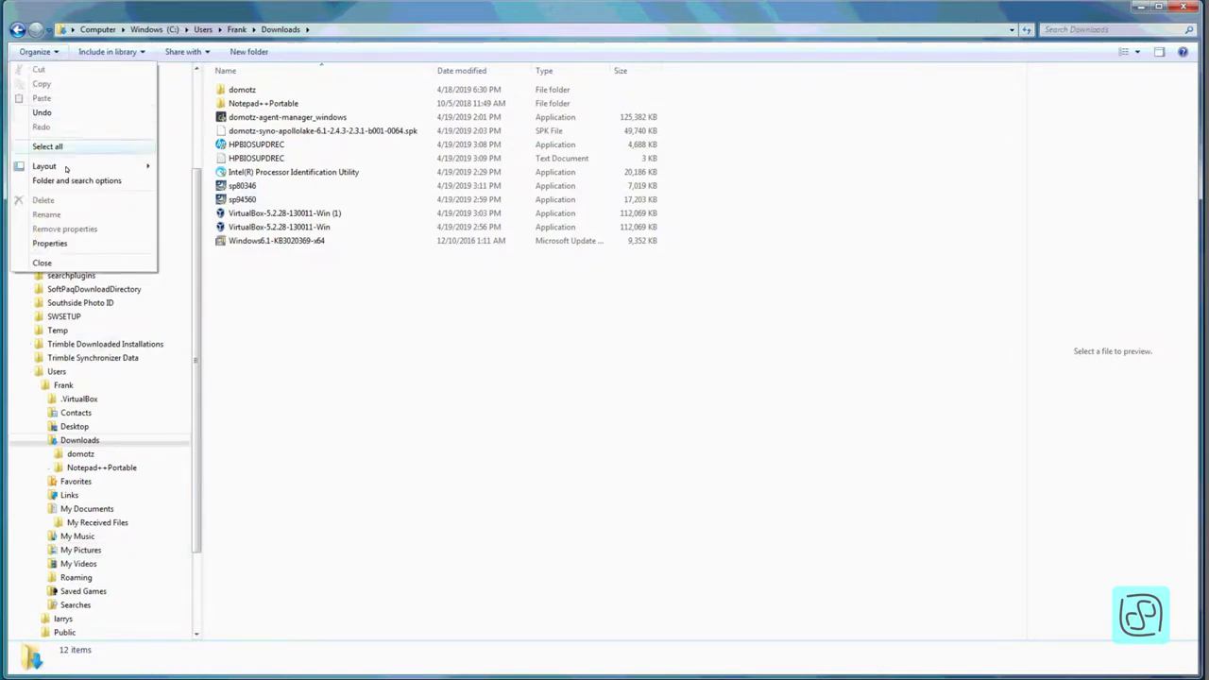
pyautogui.moveTo(132, 167)
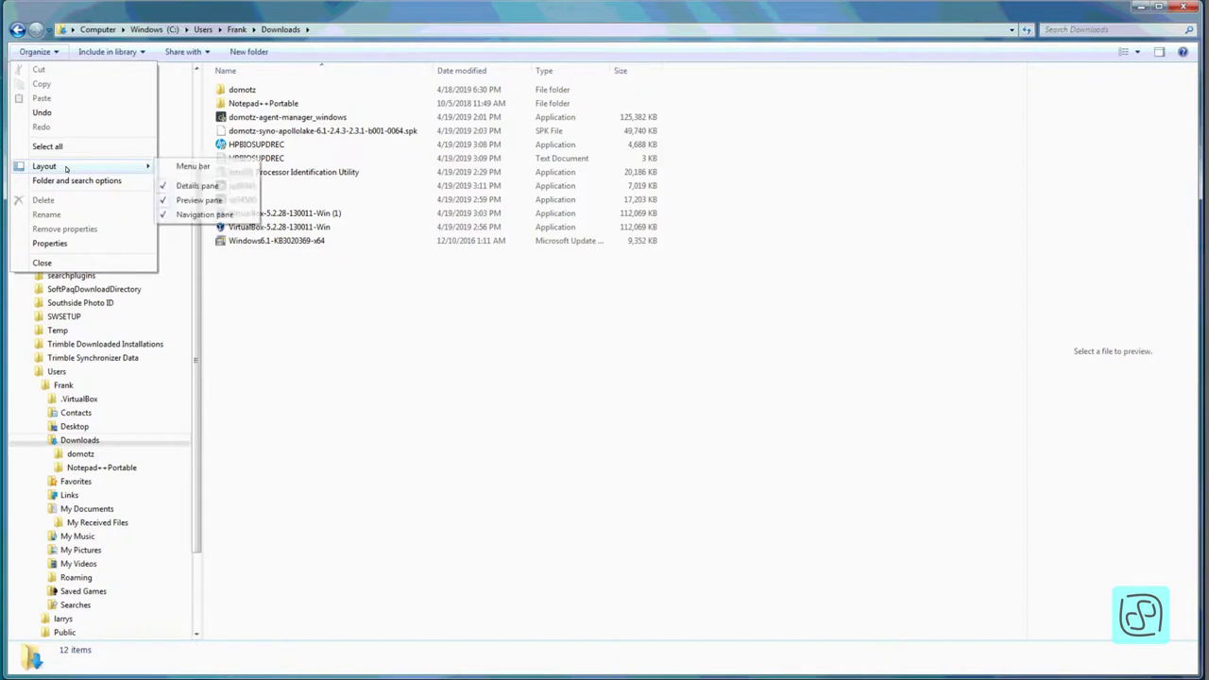
pyautogui.click(164, 204)
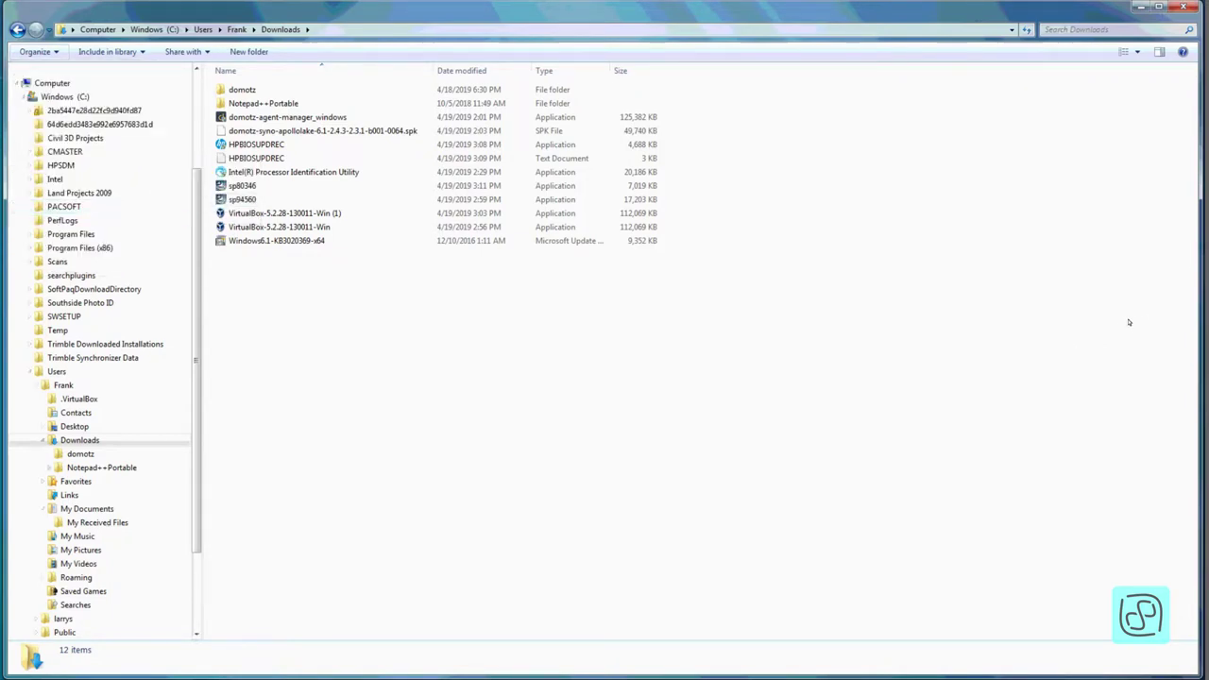
pyautogui.click(1160, 52)
pyautogui.click(1160, 53)
# - Hide the navigation pane with the folder tree from the window layout and restore it
pyautogui.click(57, 53)
pyautogui.moveTo(142, 166)
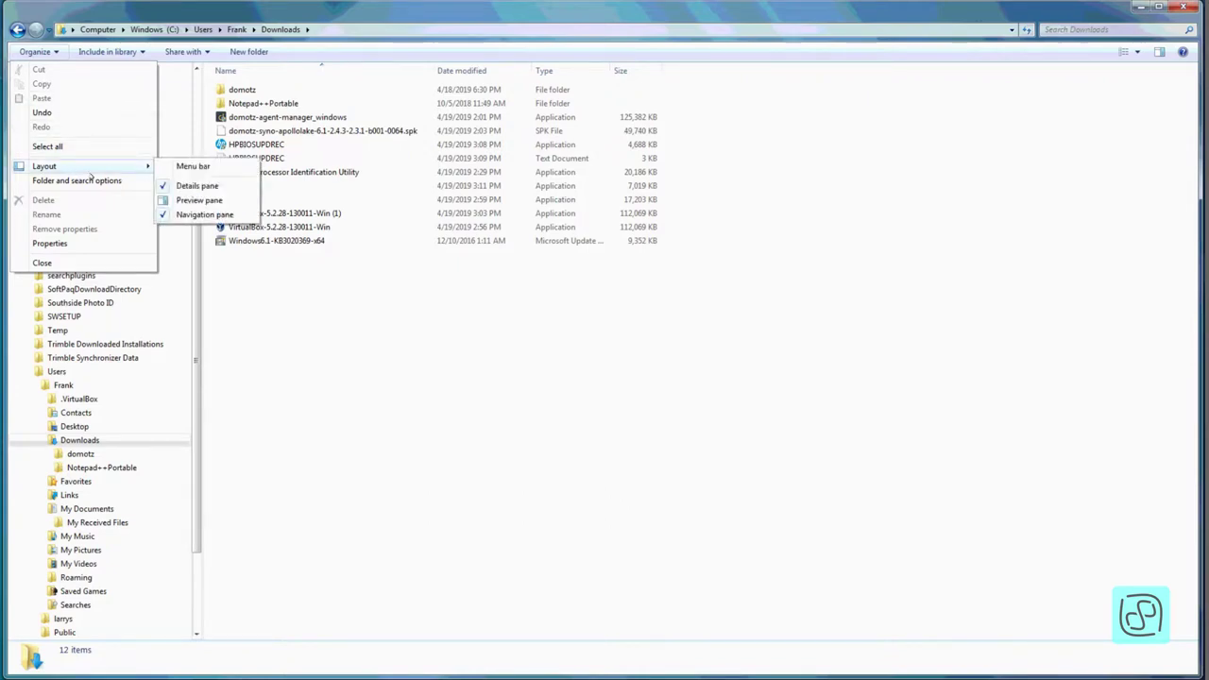
pyautogui.click(164, 216)
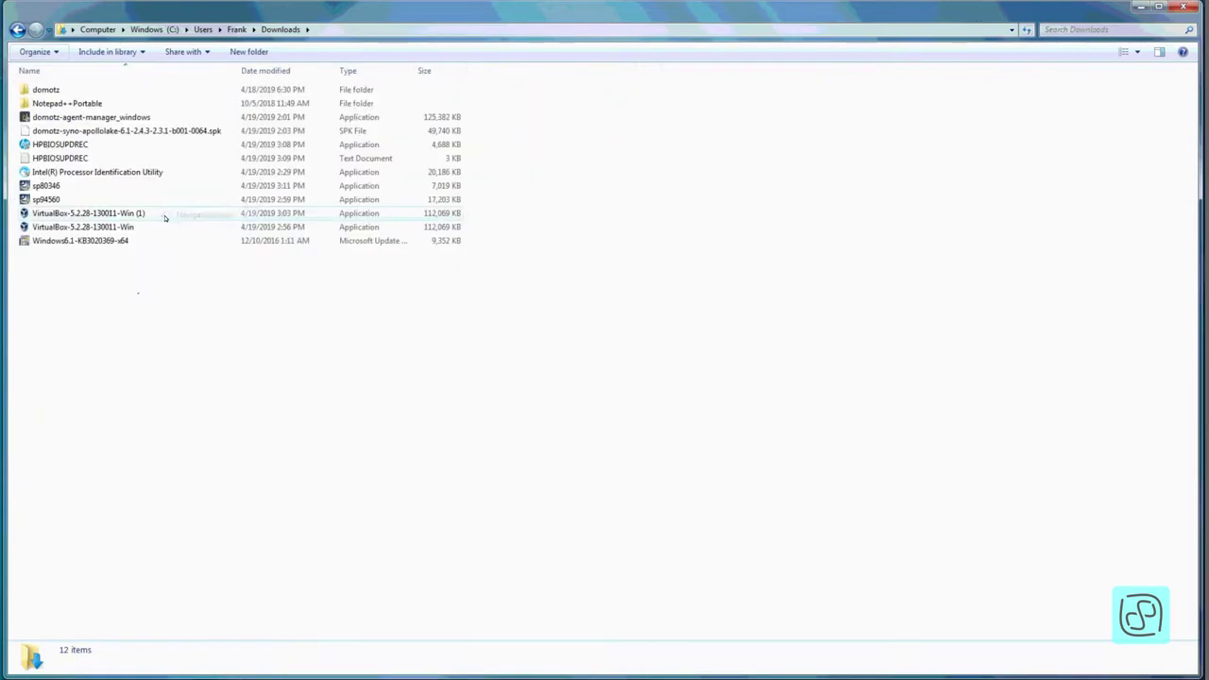
pyautogui.click(38, 52)
pyautogui.moveTo(73, 165)
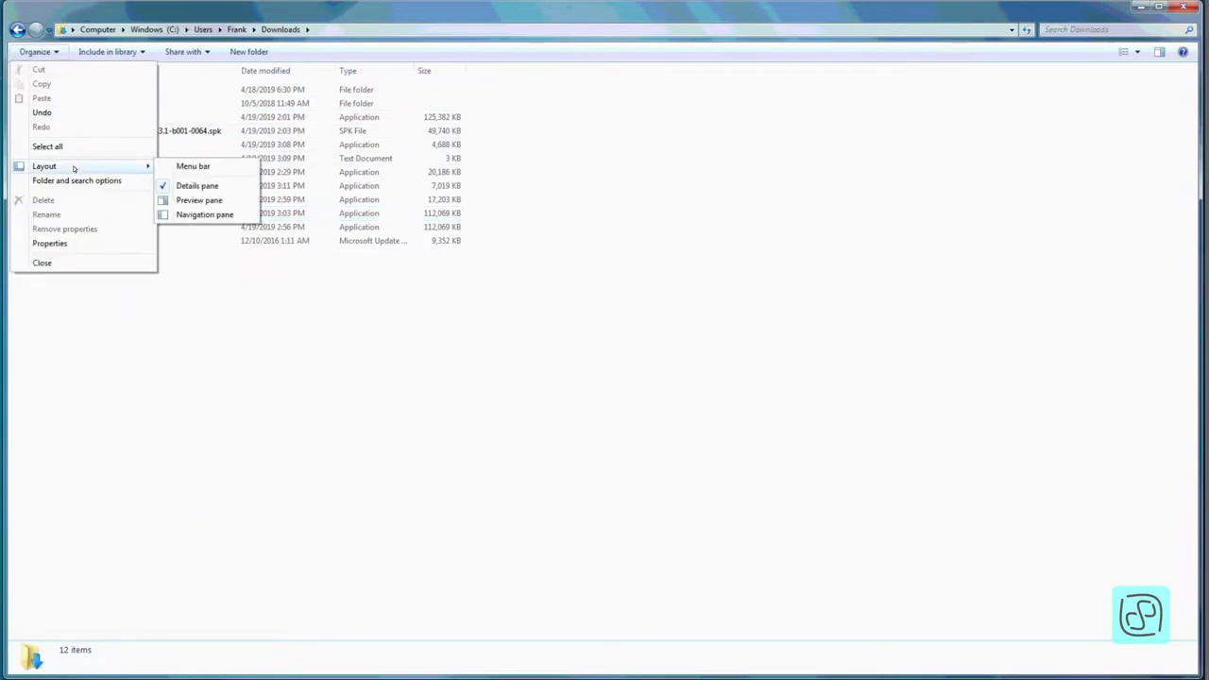
pyautogui.click(181, 215)
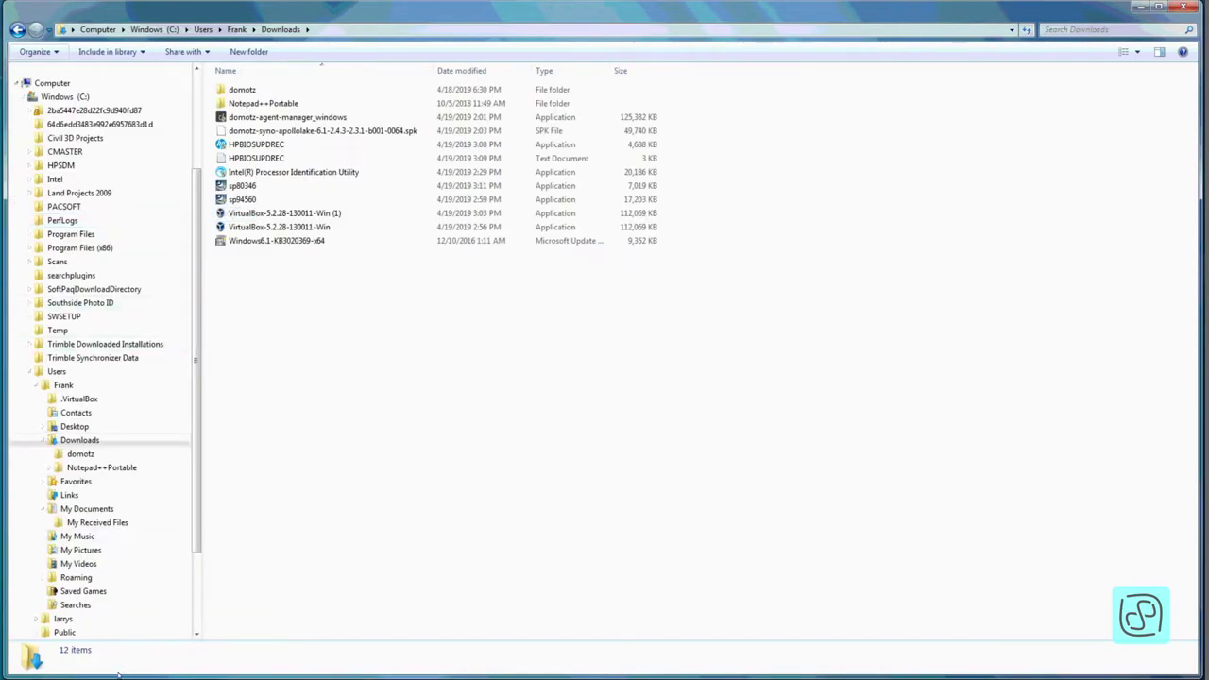
# - Toggle the preview pane until it is shown, and check previews of the HPBIOSUPDREC text document and the Intel(R) Processor Identification Utility
pyautogui.click(1160, 52)
pyautogui.click(1160, 53)
pyautogui.click(1160, 53)
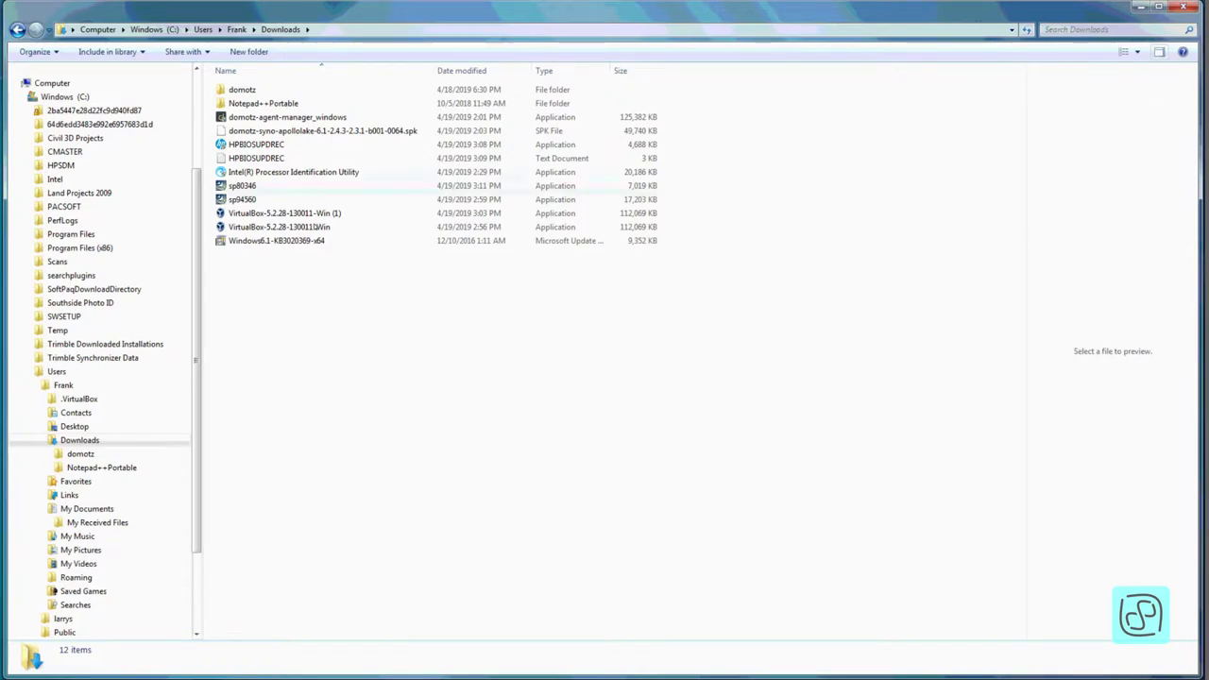
pyautogui.click(255, 159)
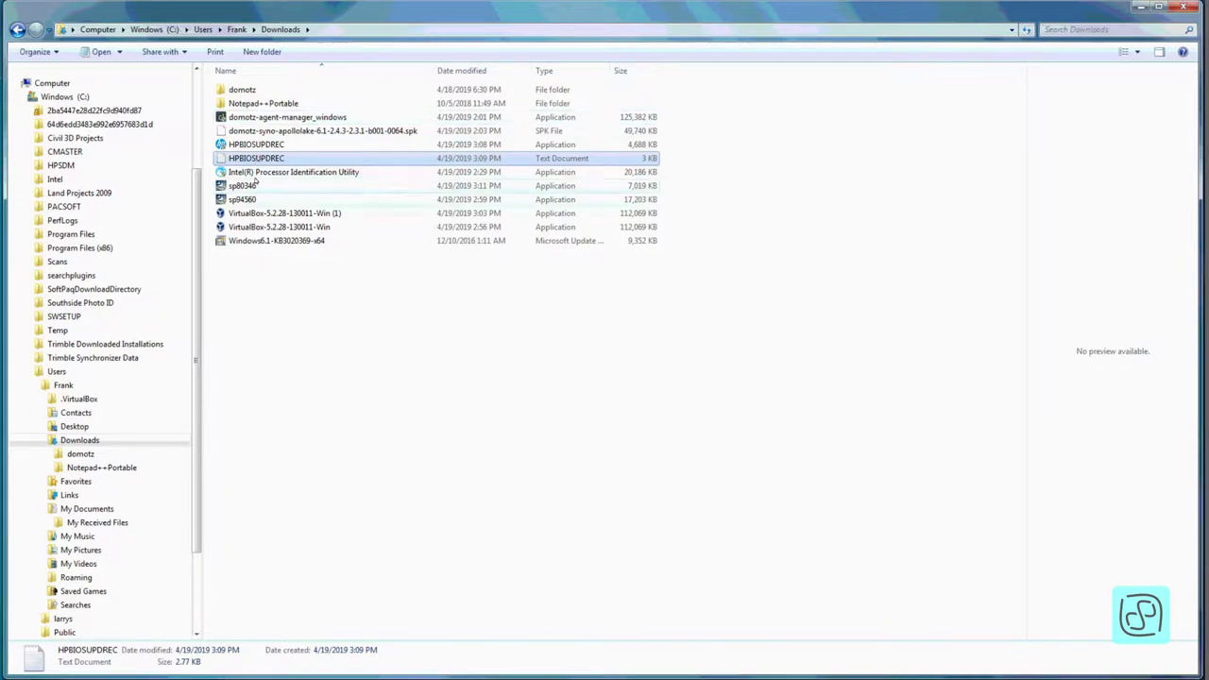
pyautogui.click(254, 176)
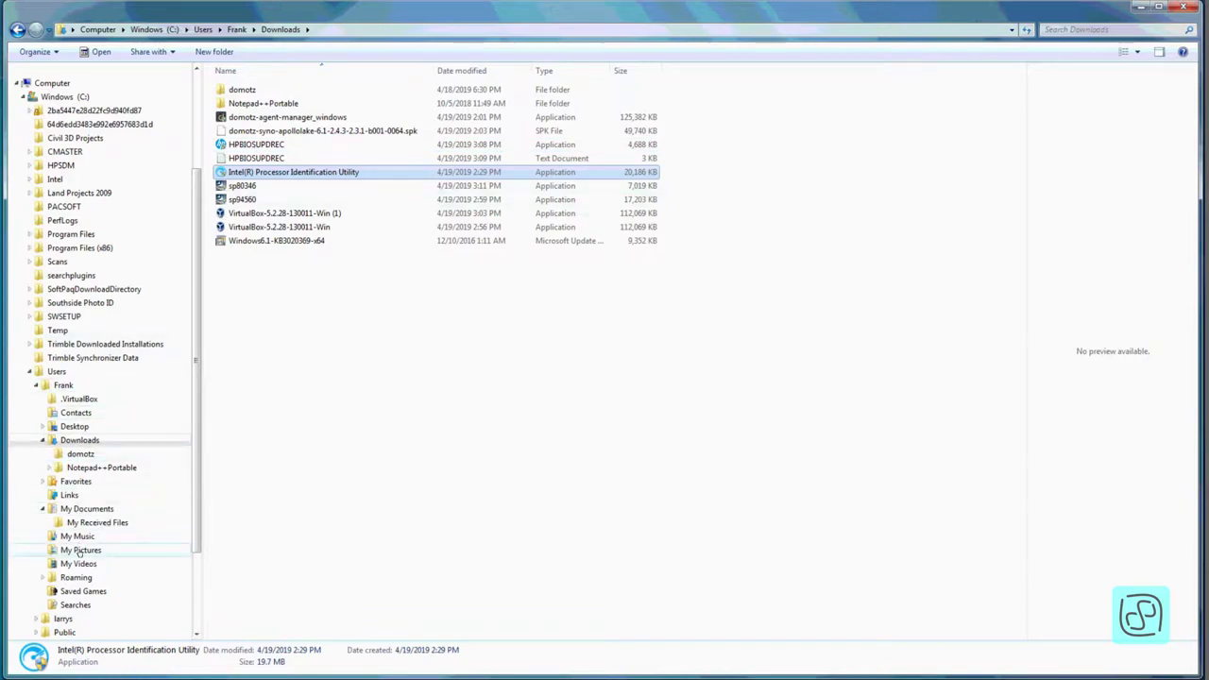
# - Browse My Pictures and My Documents from the folder tree, and return to the Downloads folder
pyautogui.click(79, 551)
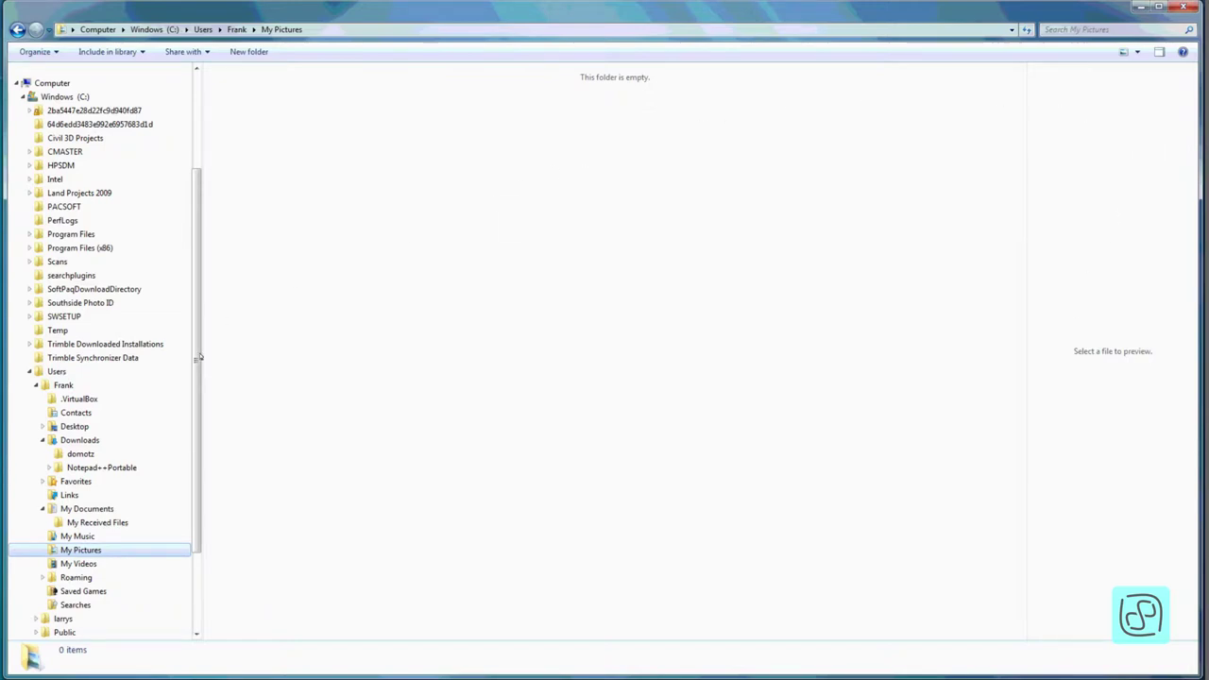
pyautogui.click(49, 54)
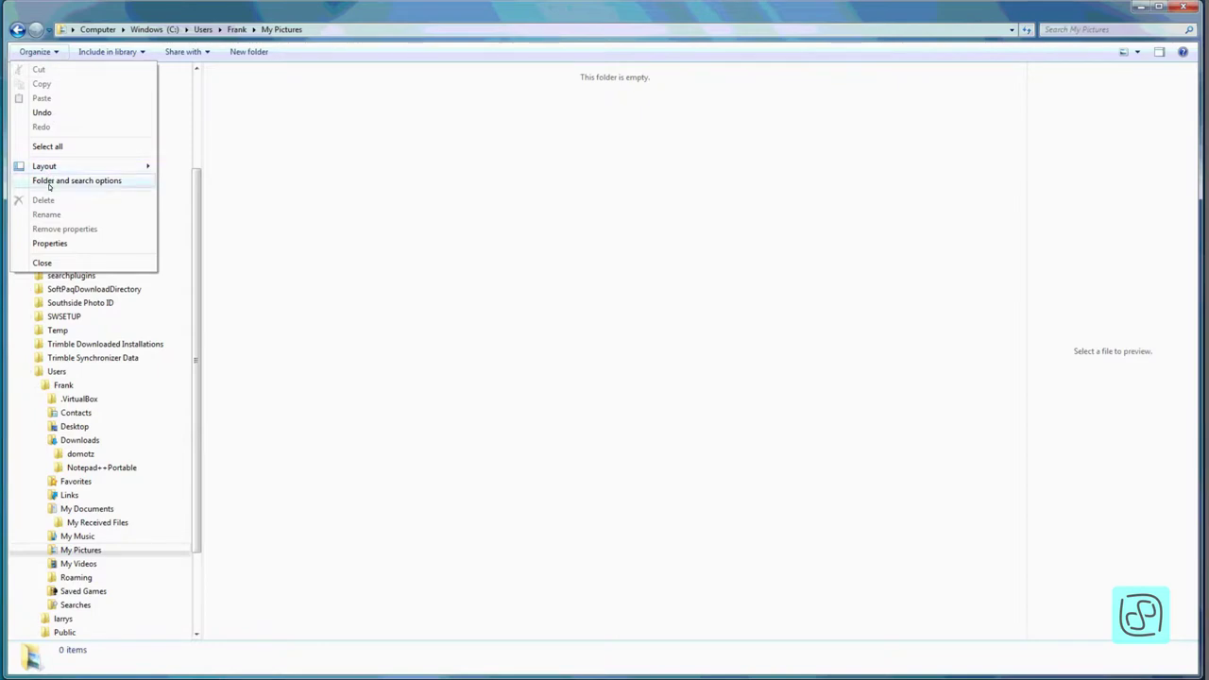
pyautogui.click(295, 181)
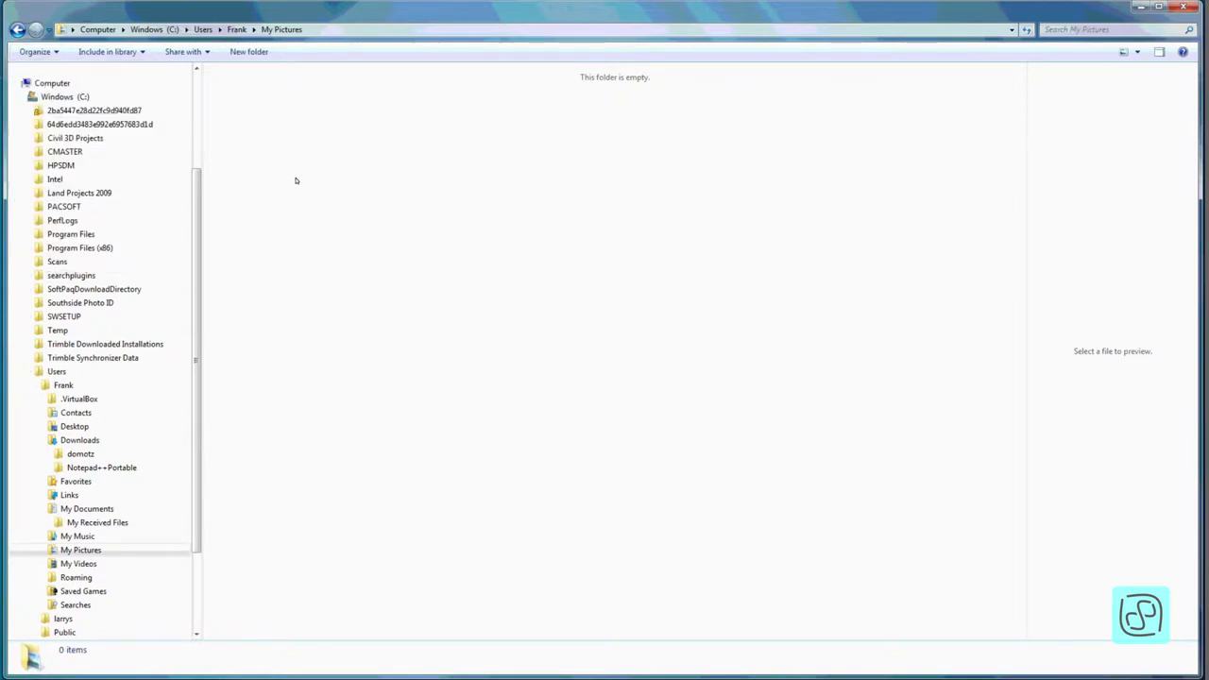
pyautogui.click(85, 510)
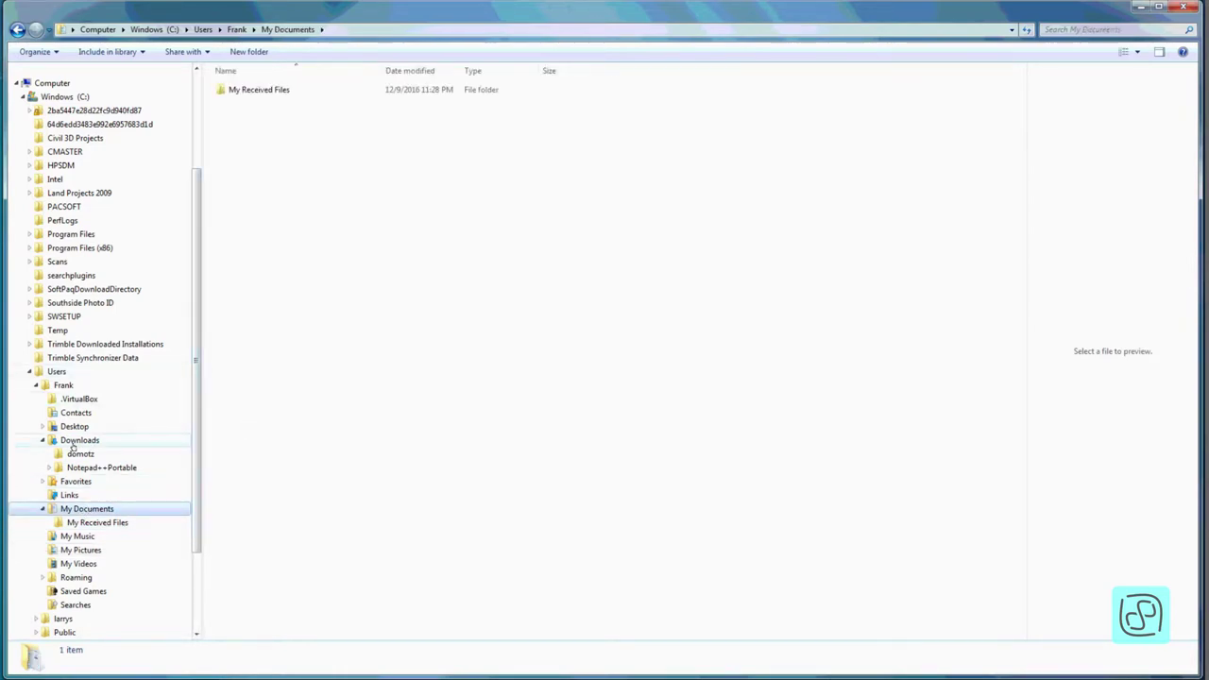
pyautogui.click(75, 441)
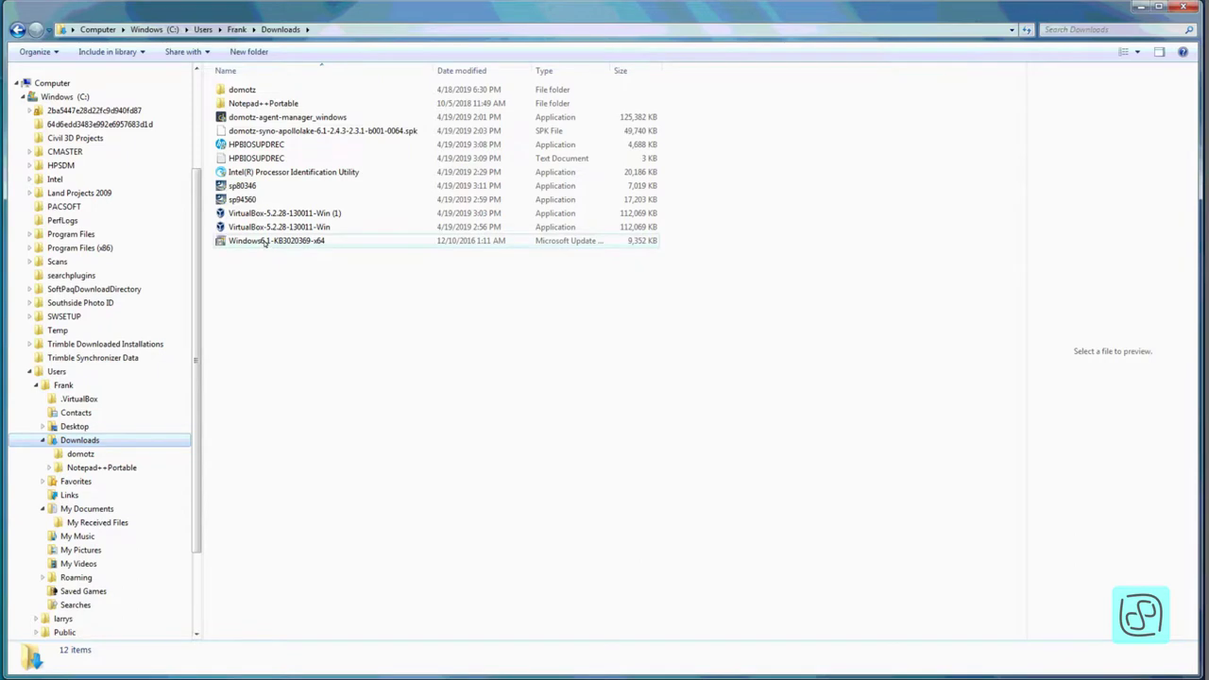
# - Review the Windows6.1-KB3020369-x64 file's properties, including location, digital signatures, security, details and previous versions, and close them unchanged
pyautogui.click(266, 242)
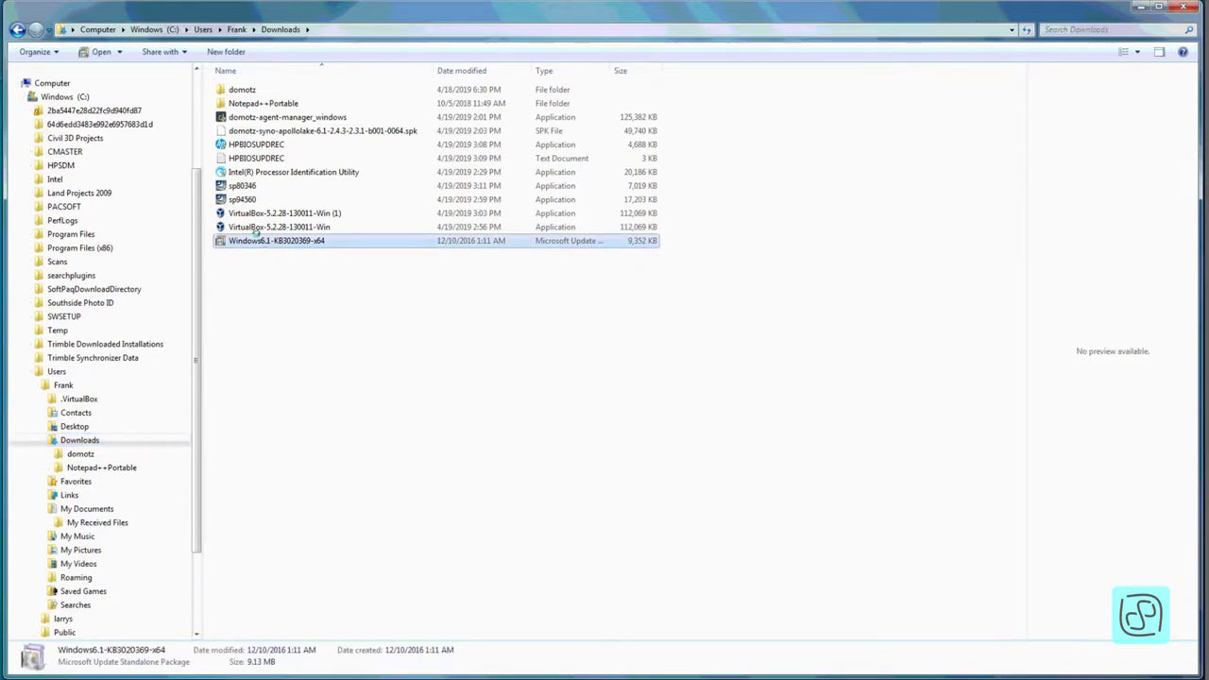
pyautogui.rightClick(265, 243)
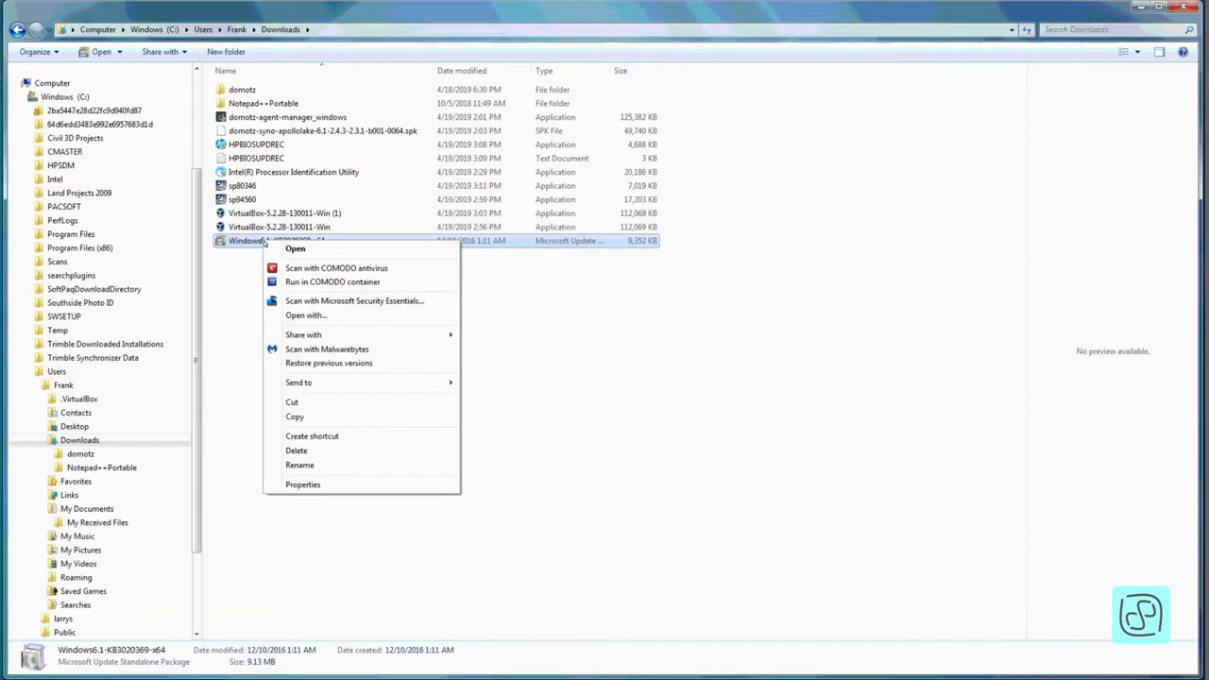
pyautogui.click(302, 484)
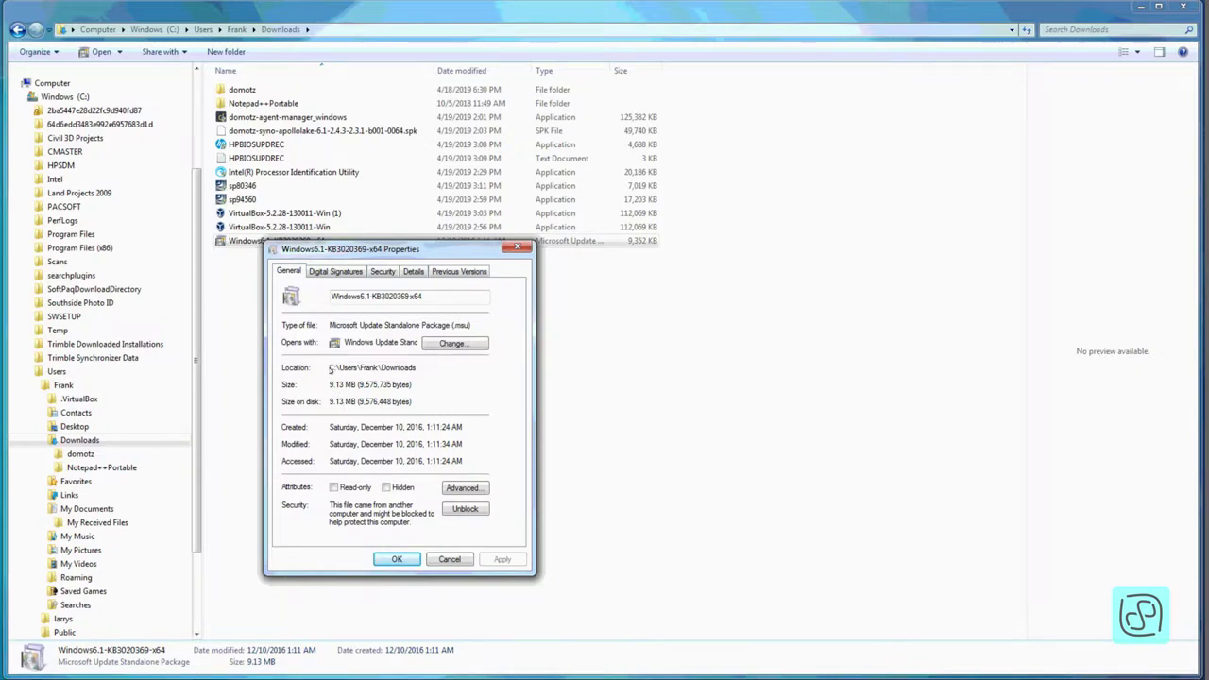
pyautogui.moveTo(330, 369); pyautogui.dragTo(419, 369)
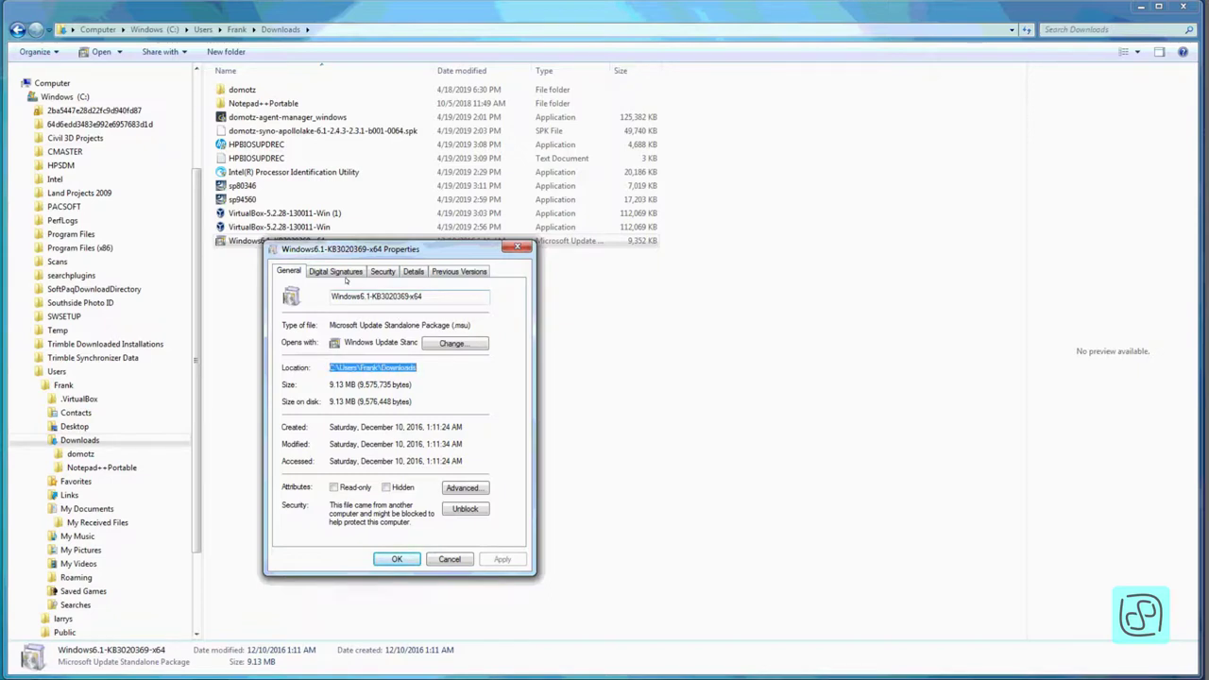
pyautogui.click(344, 273)
pyautogui.click(387, 272)
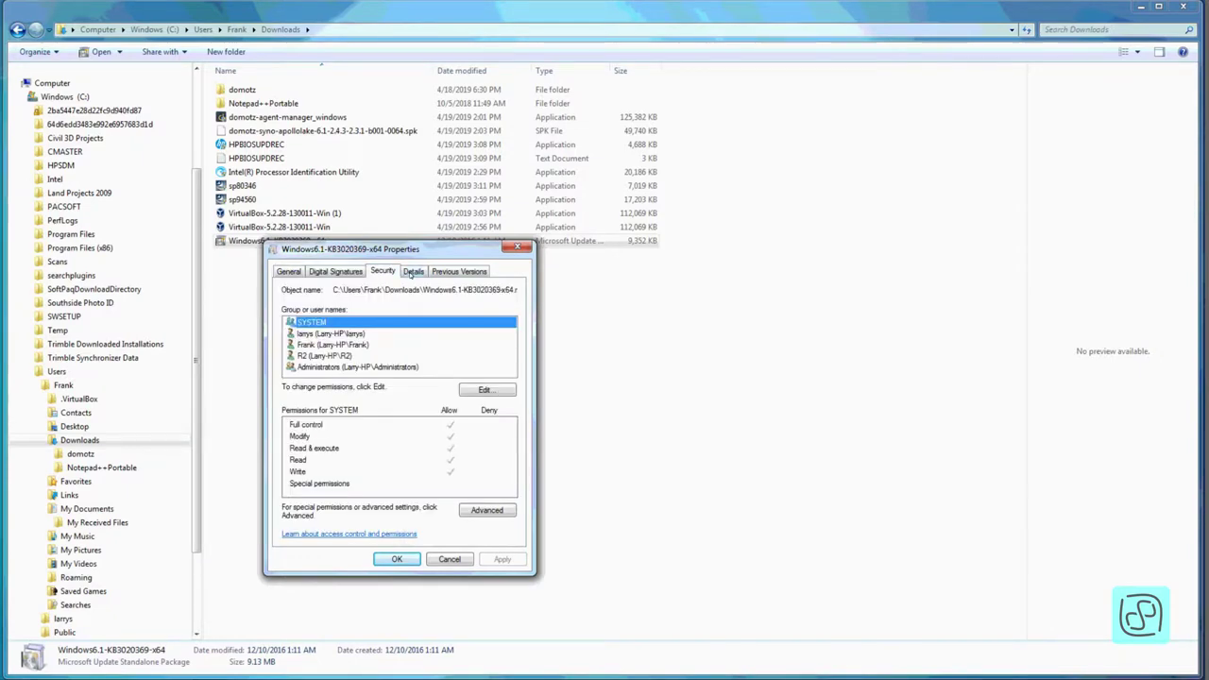
pyautogui.click(411, 272)
pyautogui.click(446, 272)
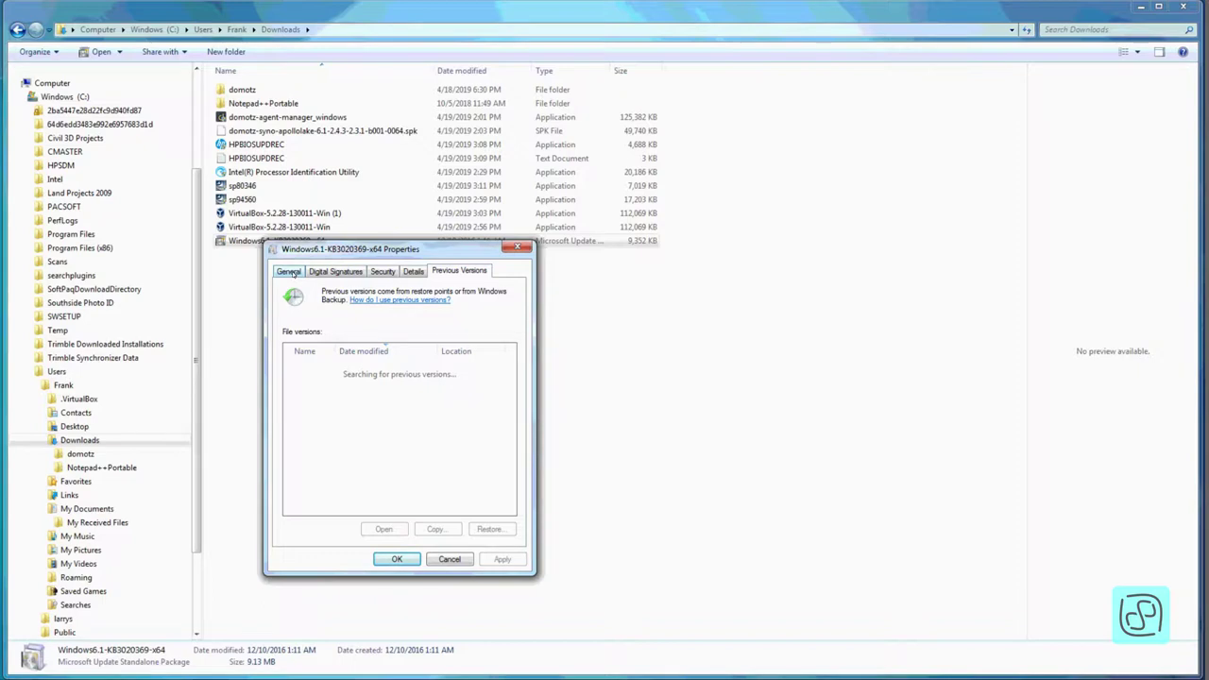
pyautogui.click(289, 272)
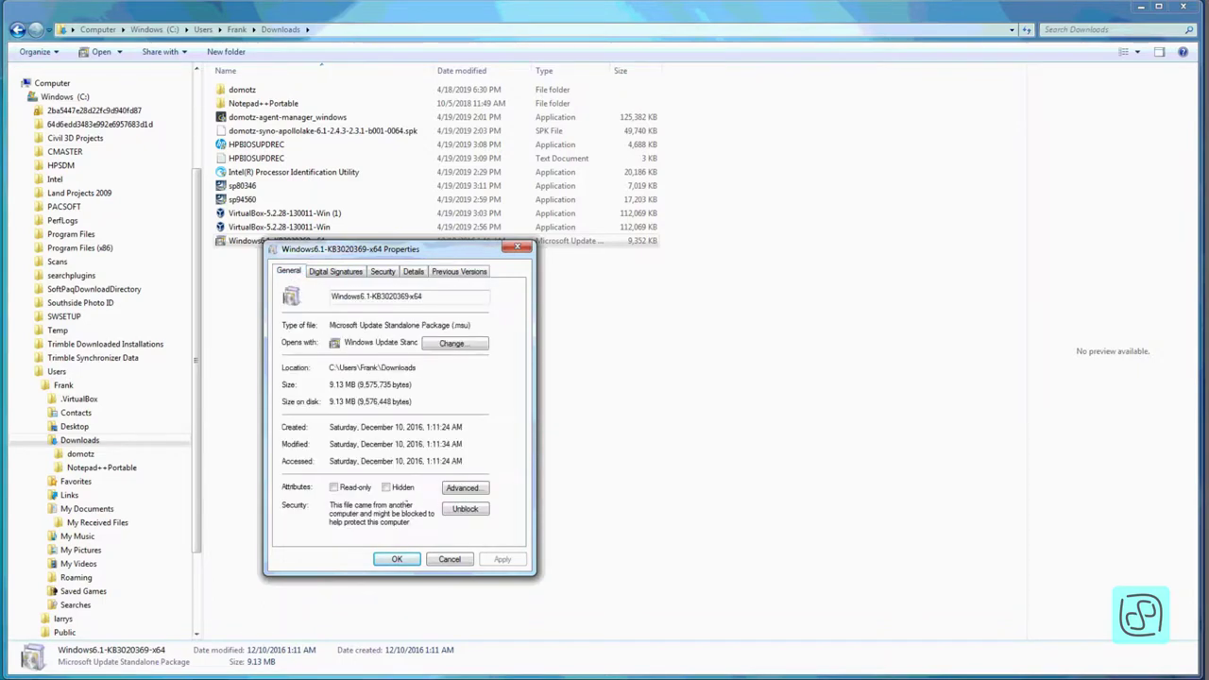
pyautogui.click(444, 560)
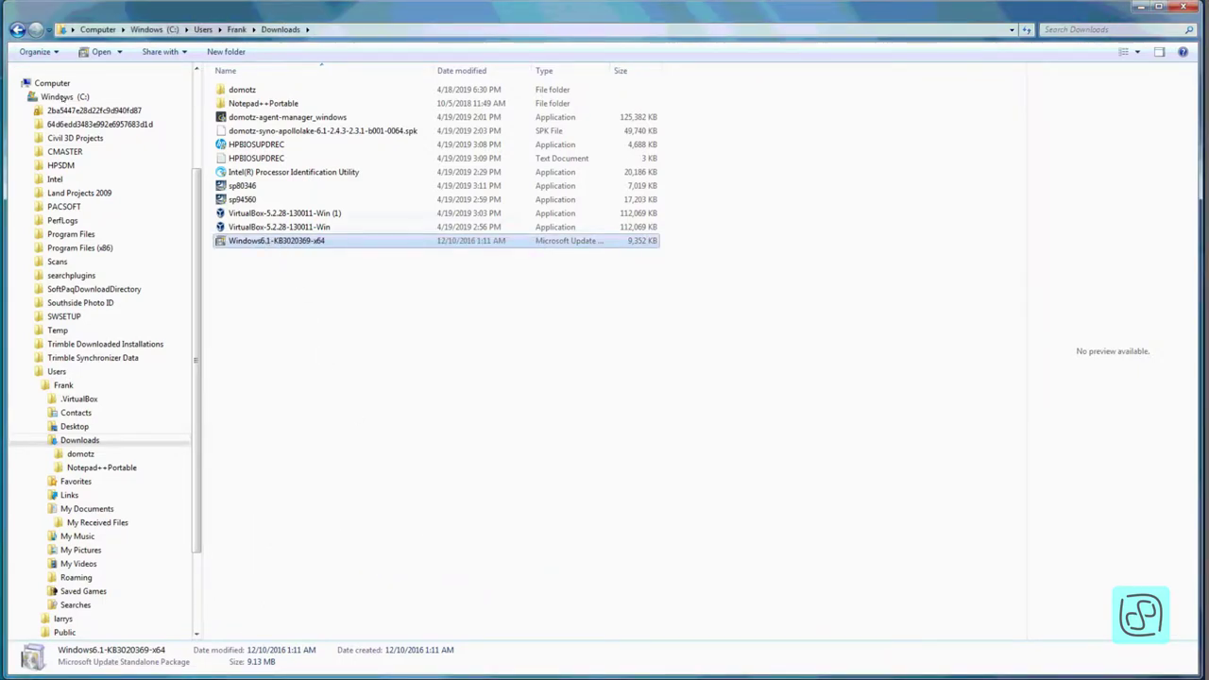
# - View the Windows6.1-KB3020369-x64 file's properties through the window's organizing commands, and close them without changes
pyautogui.click(38, 52)
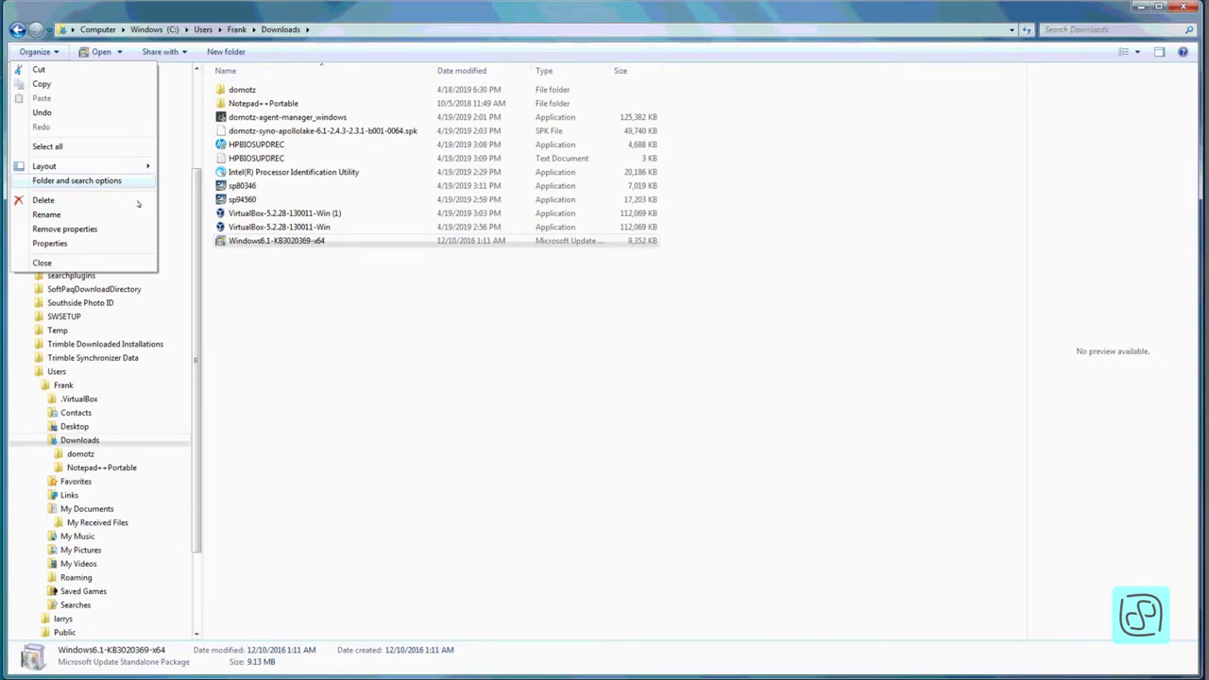
pyautogui.click(283, 258)
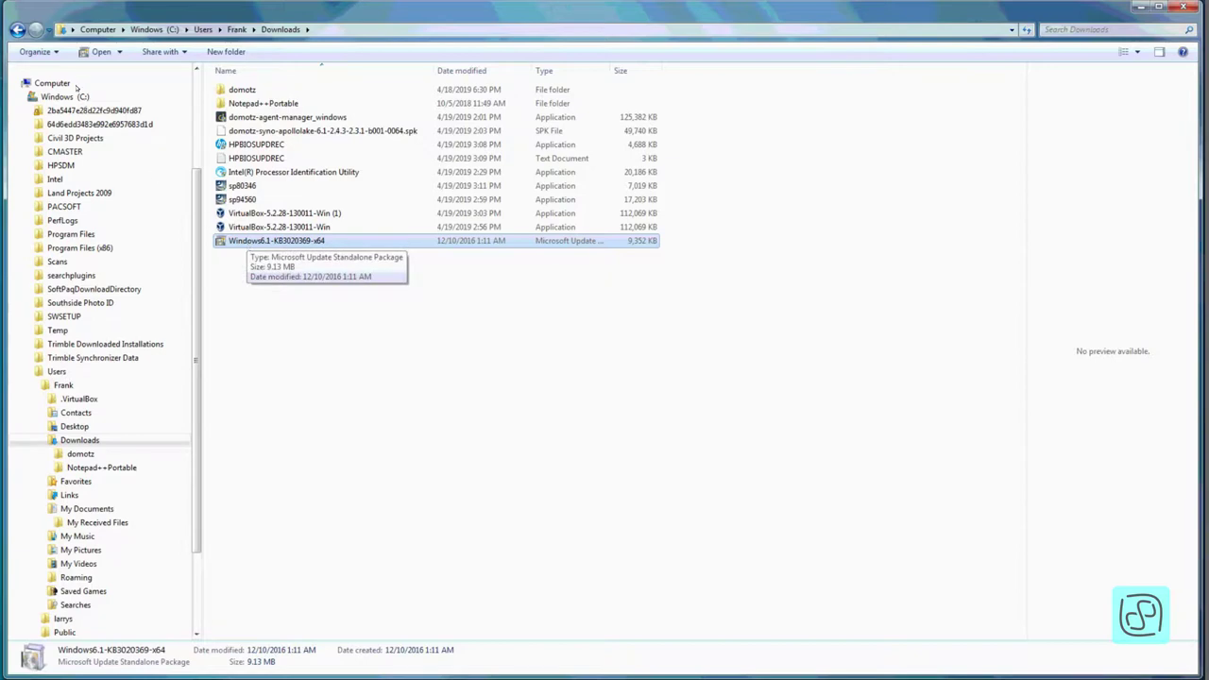
pyautogui.click(52, 52)
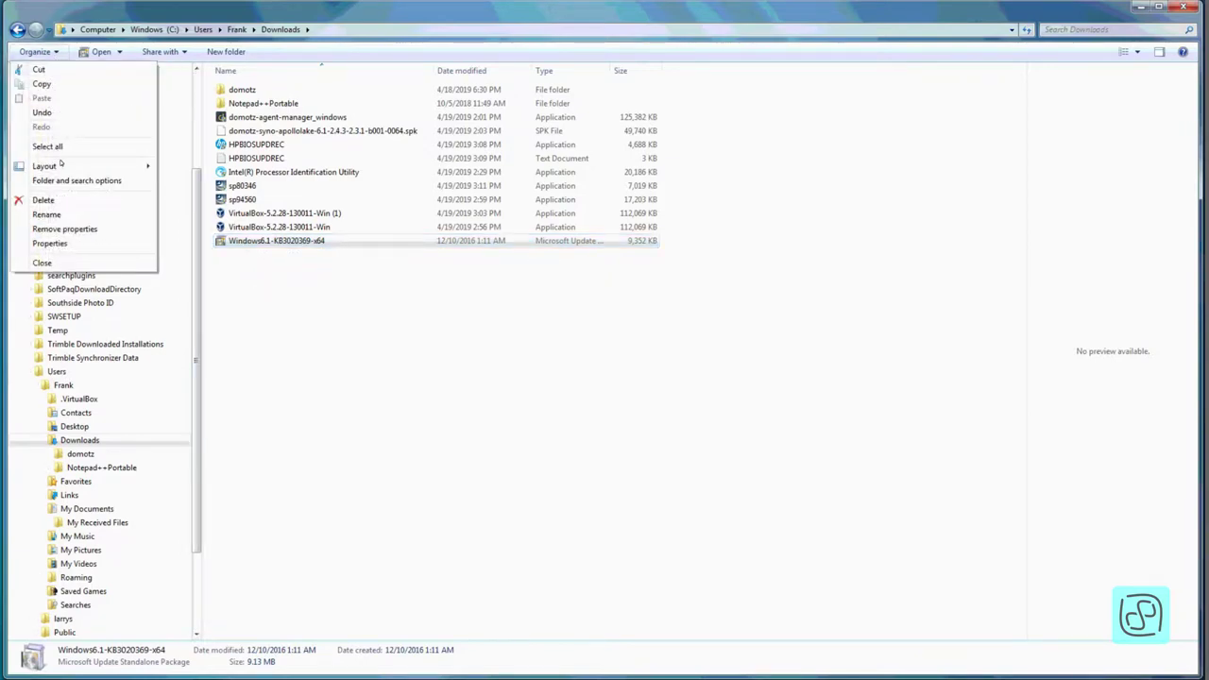
pyautogui.click(49, 244)
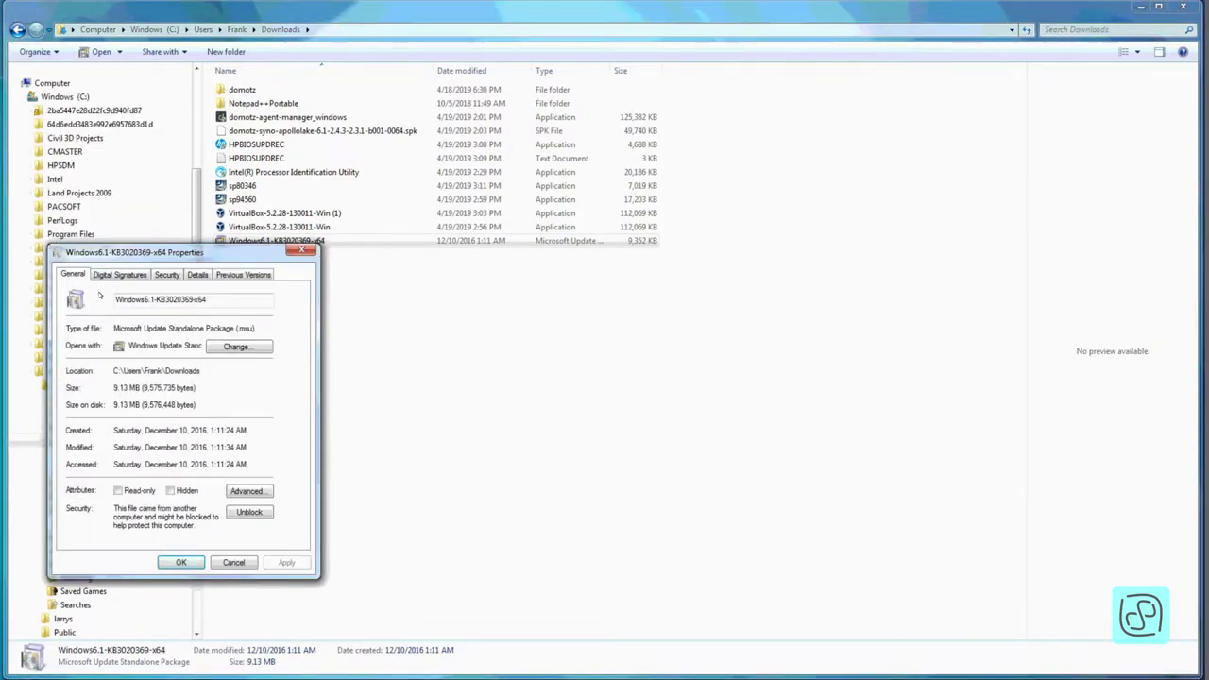
pyautogui.click(237, 563)
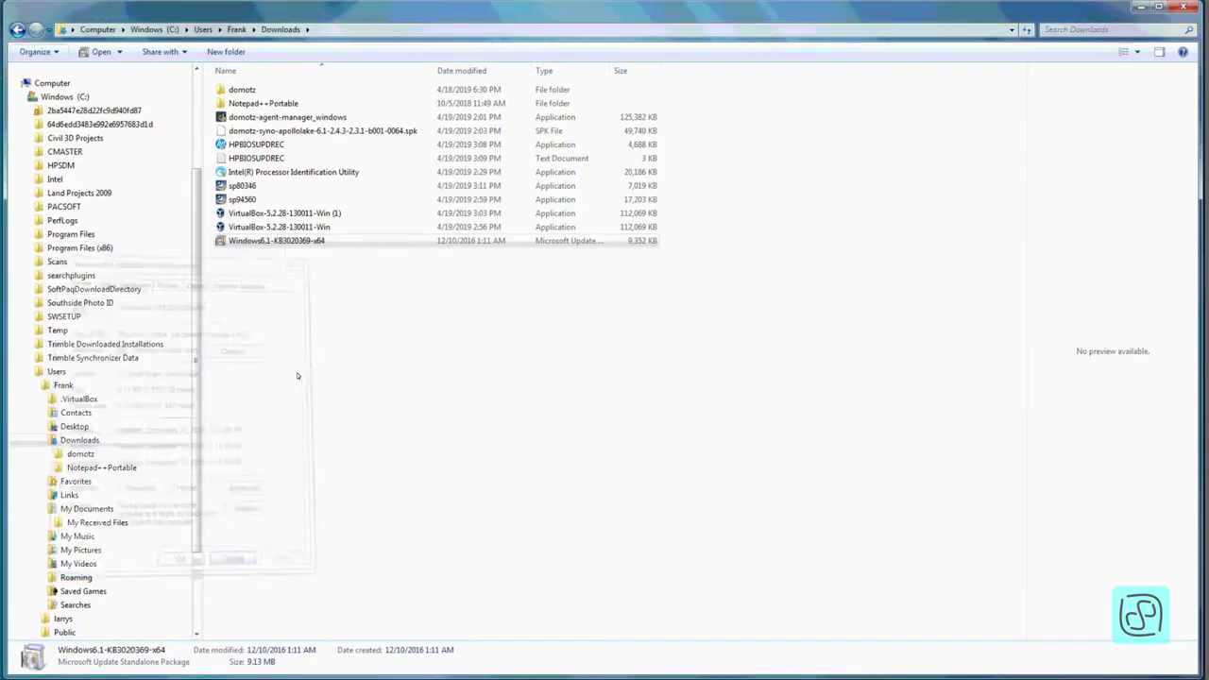
# - Compare the window's organizing commands with the Windows6.1-KB3020369-x64 file's own shortcut commands, and check the organizing commands with no file selected
pyautogui.click(56, 52)
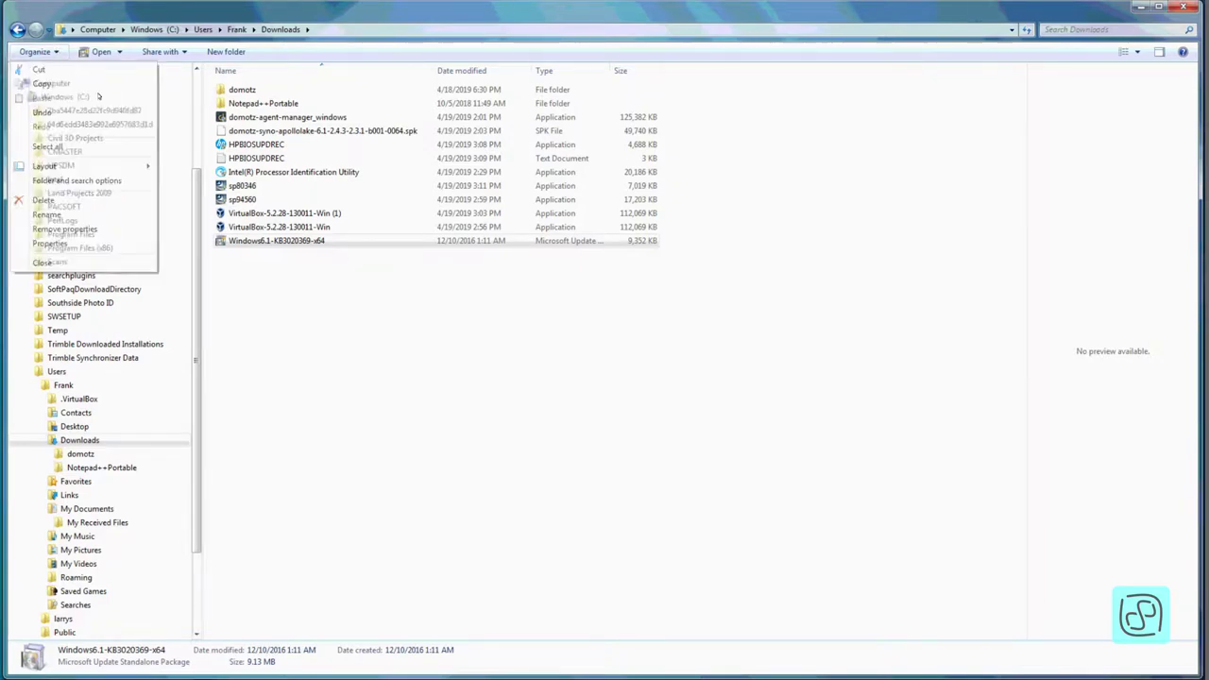
pyautogui.click(261, 288)
pyautogui.click(259, 244)
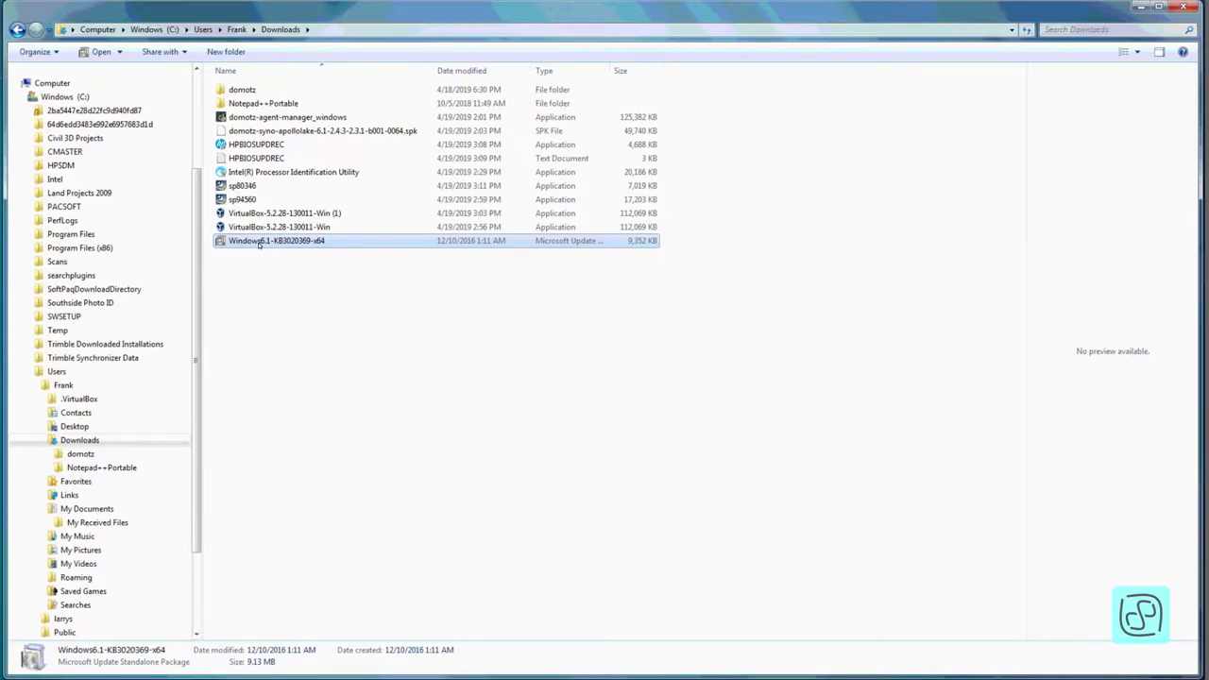
pyautogui.rightClick(259, 244)
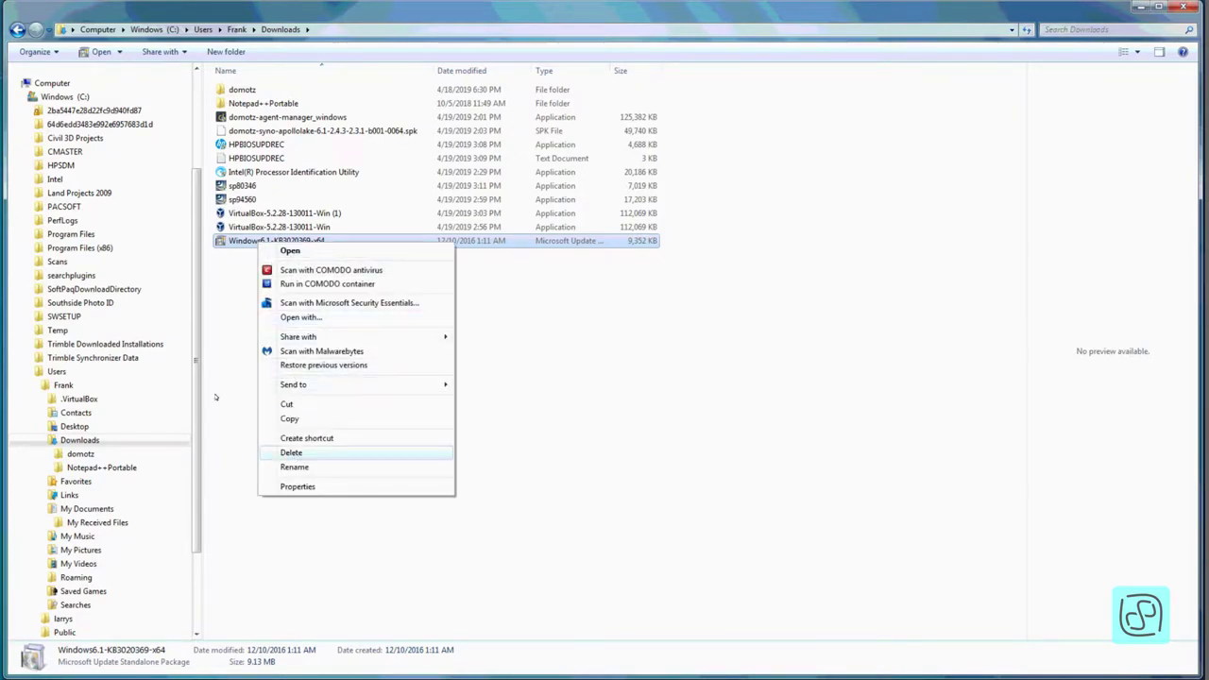
pyautogui.click(252, 251)
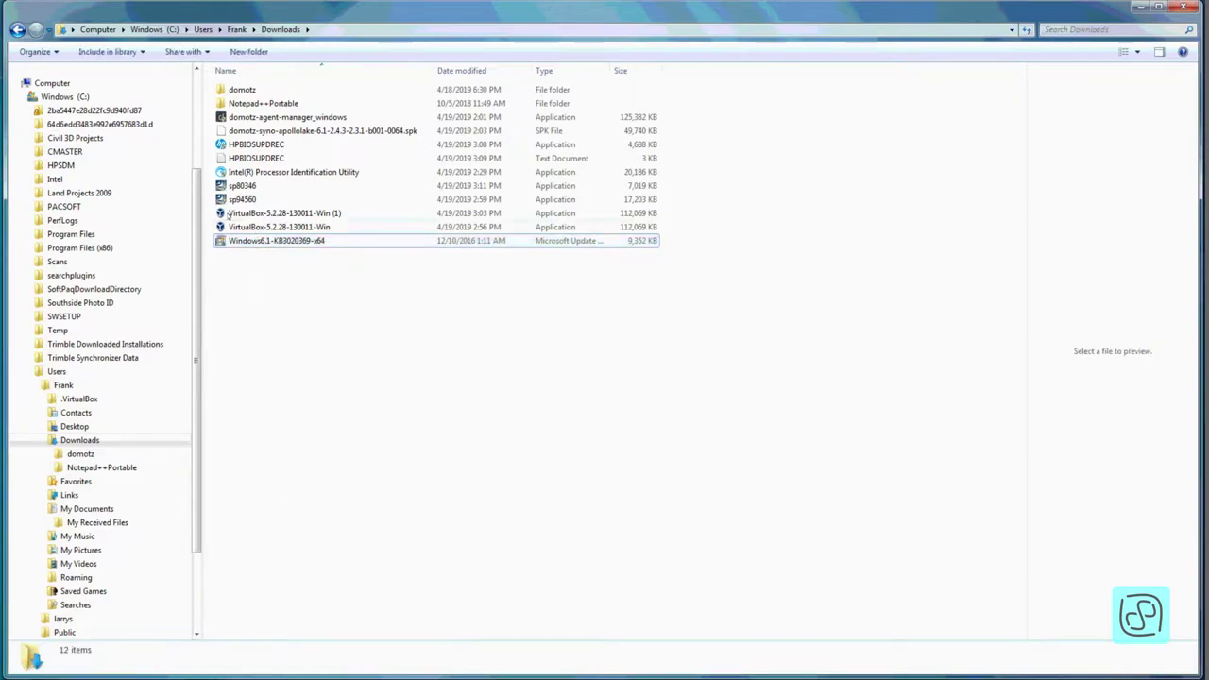
pyautogui.click(37, 52)
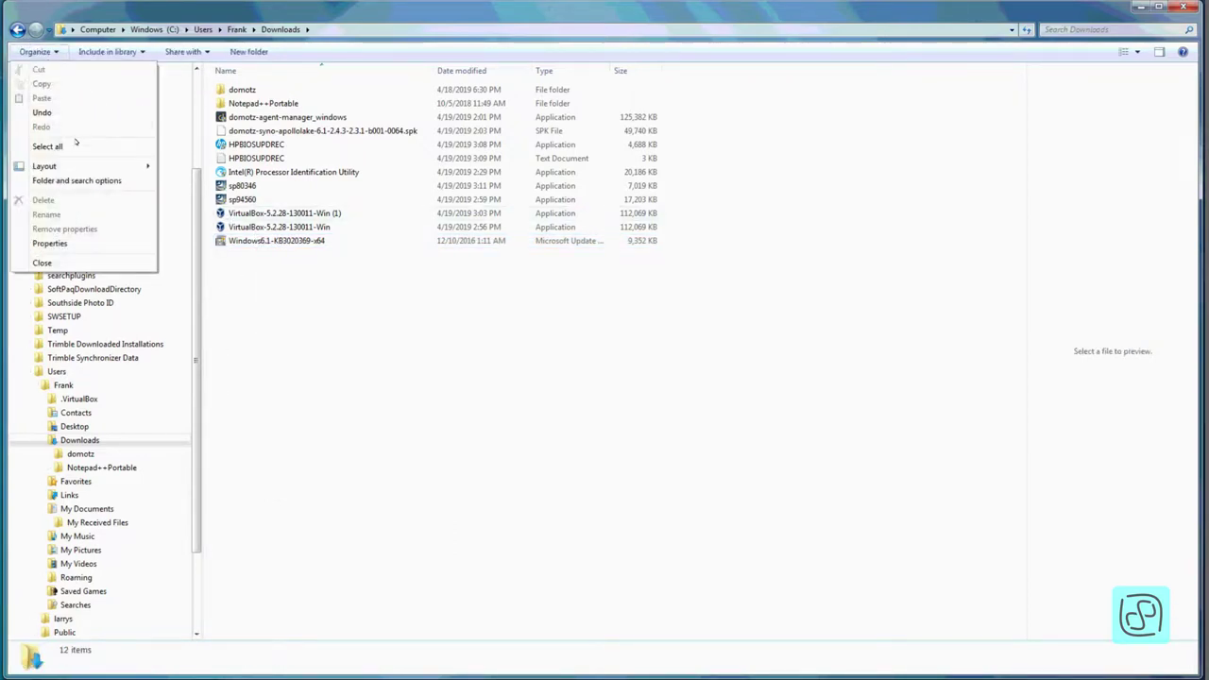
# - Try to delete the Windows6.1-KB3020369-x64 file through the organizing commands, and dismiss the Recycle Bin confirmation
pyautogui.click(309, 243)
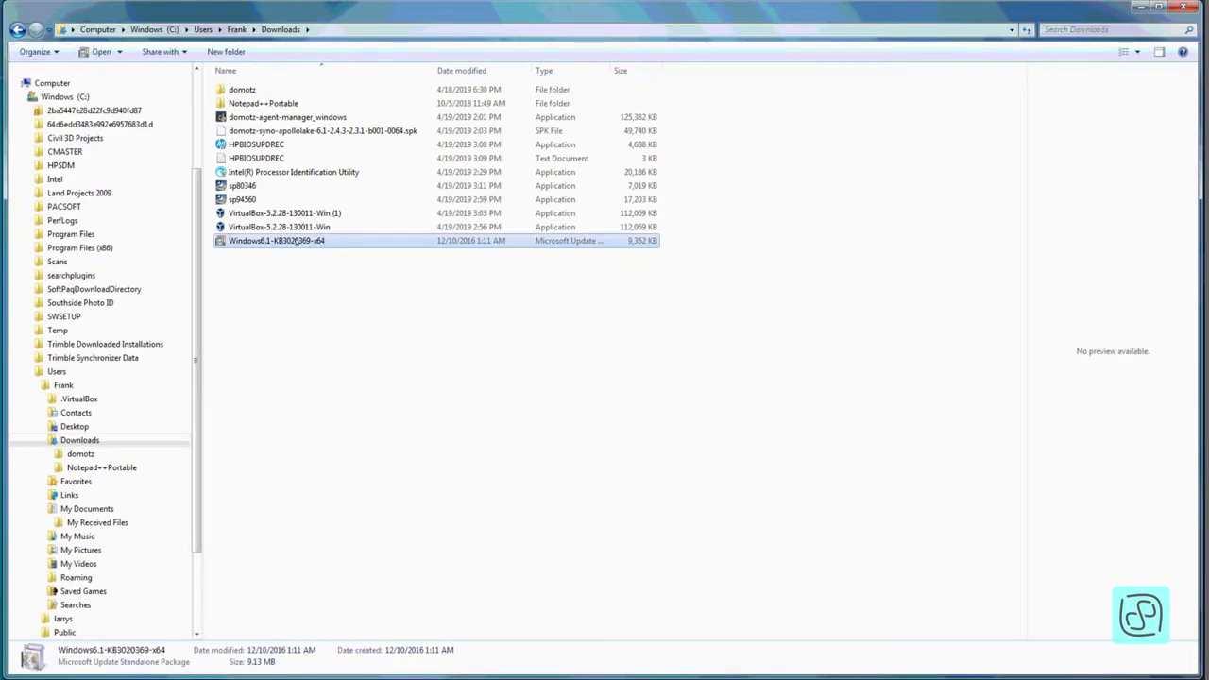
pyautogui.click(49, 53)
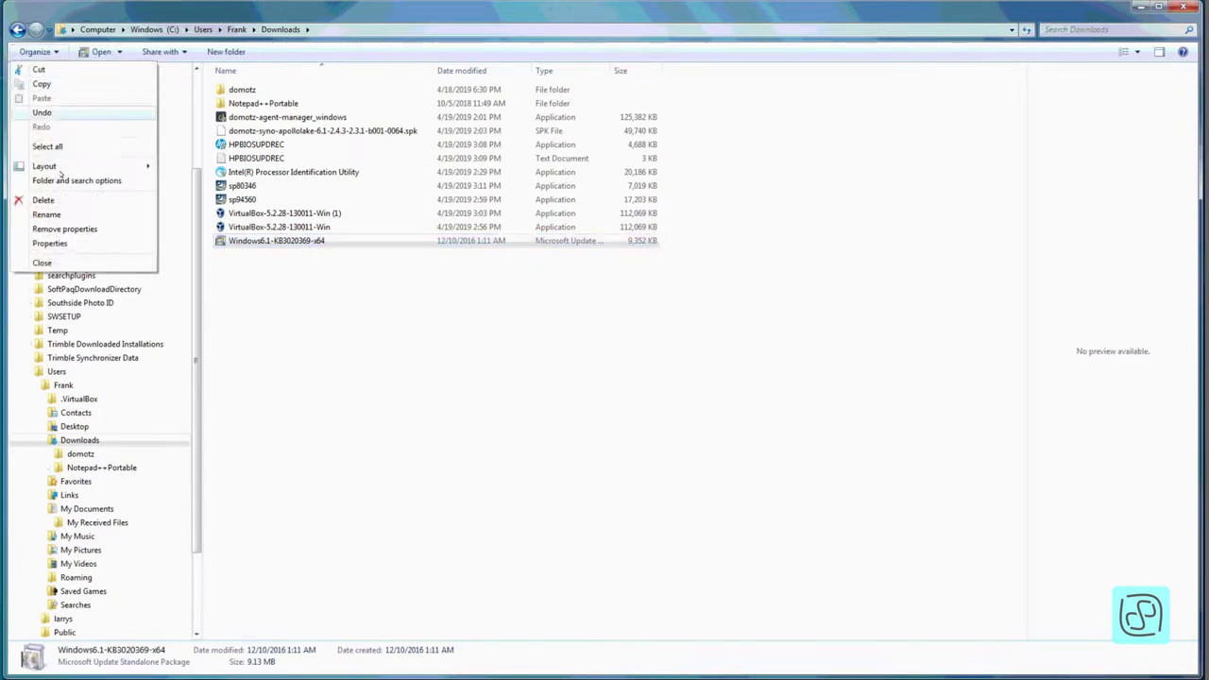
pyautogui.click(56, 202)
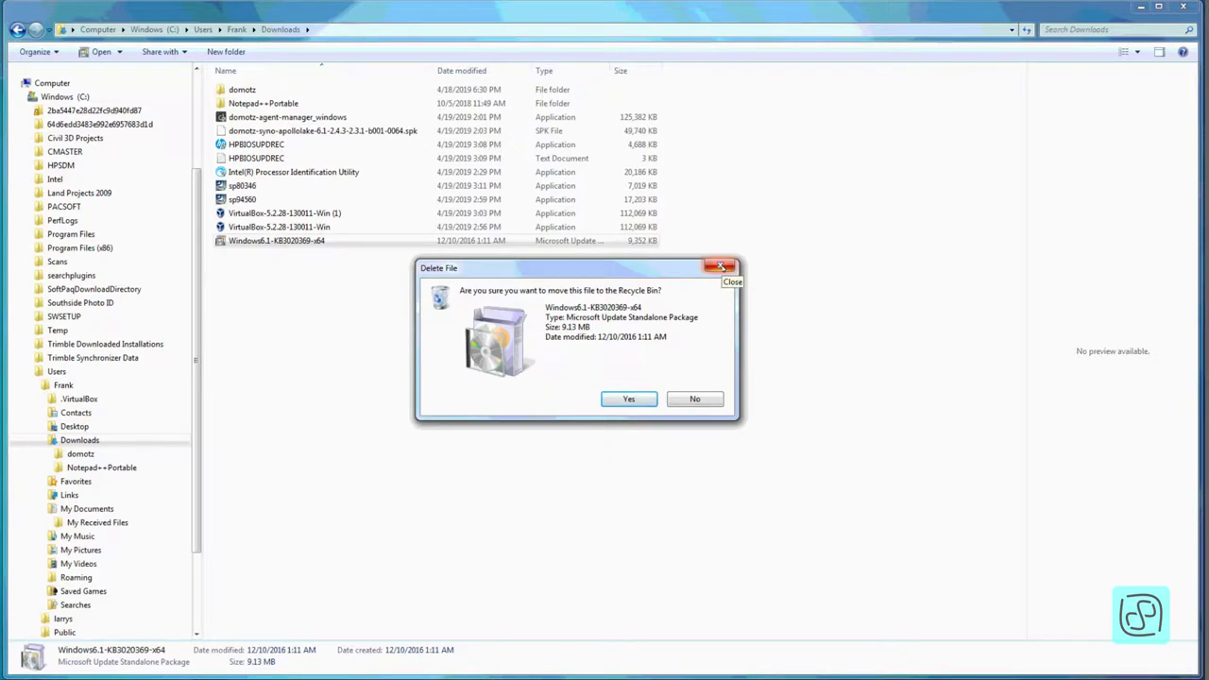
pyautogui.click(721, 268)
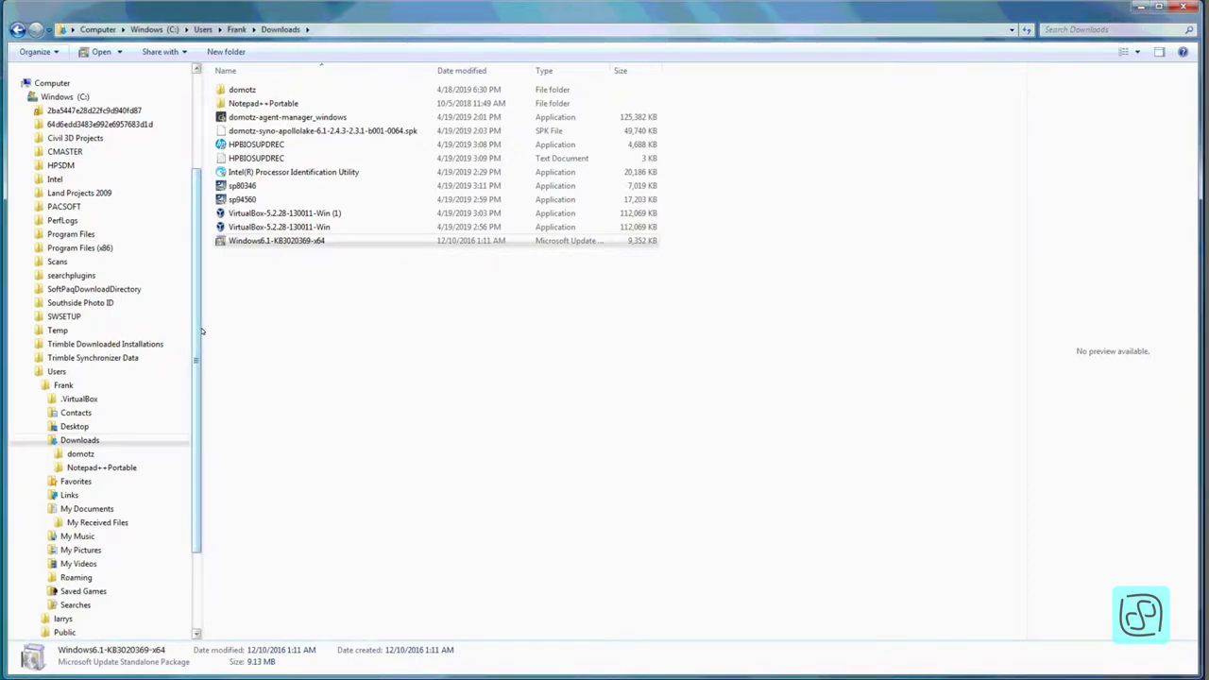
# - Look through the folder tree, and check which programs are offered for opening the Windows6.1-KB3020369-x64 file
pyautogui.moveTo(197, 336); pyautogui.dragTo(188, 522)
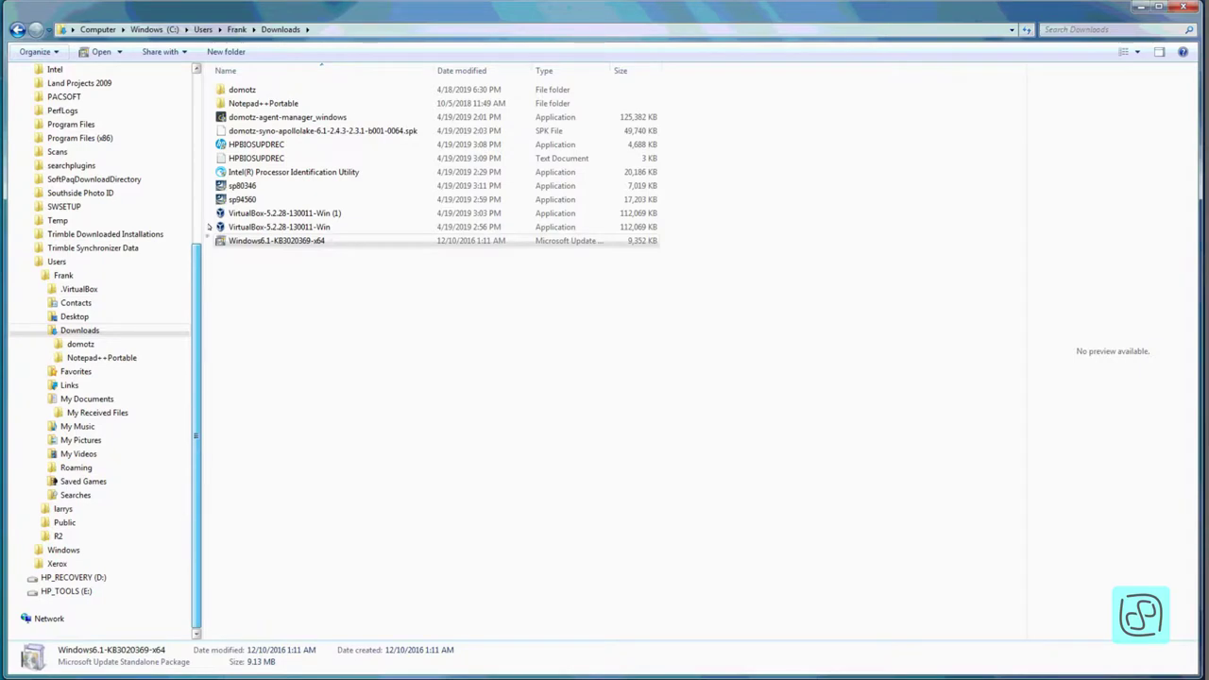
pyautogui.scroll(6, 142, 189)
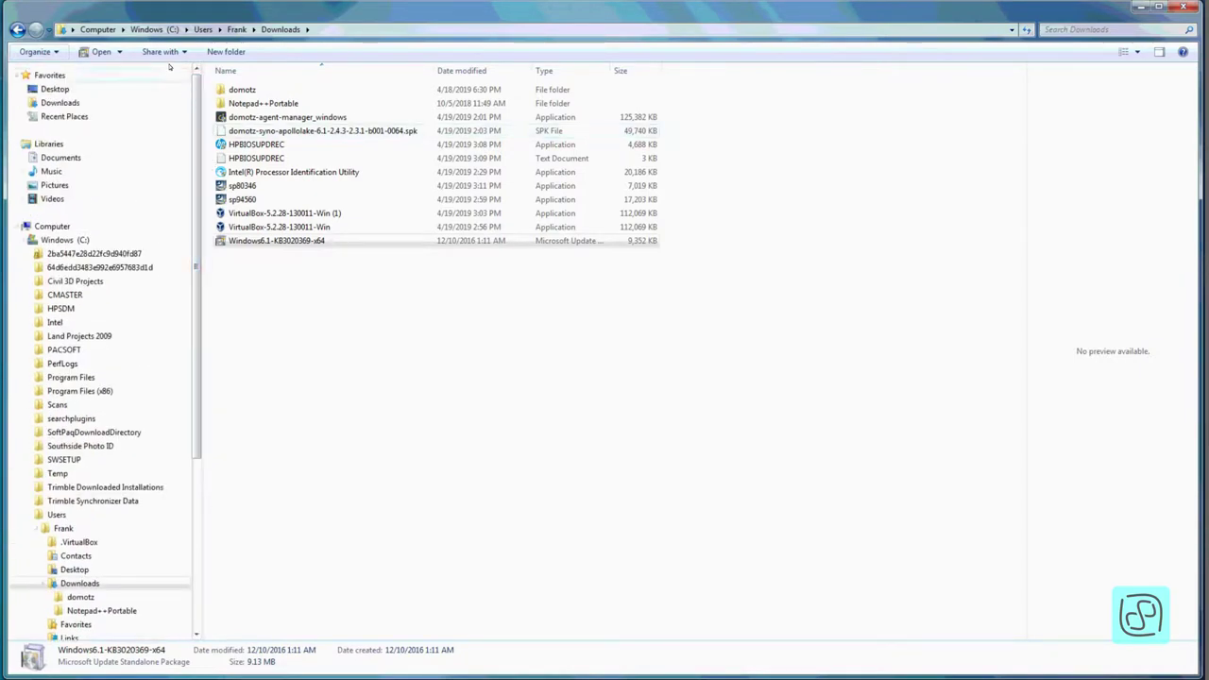
pyautogui.click(121, 55)
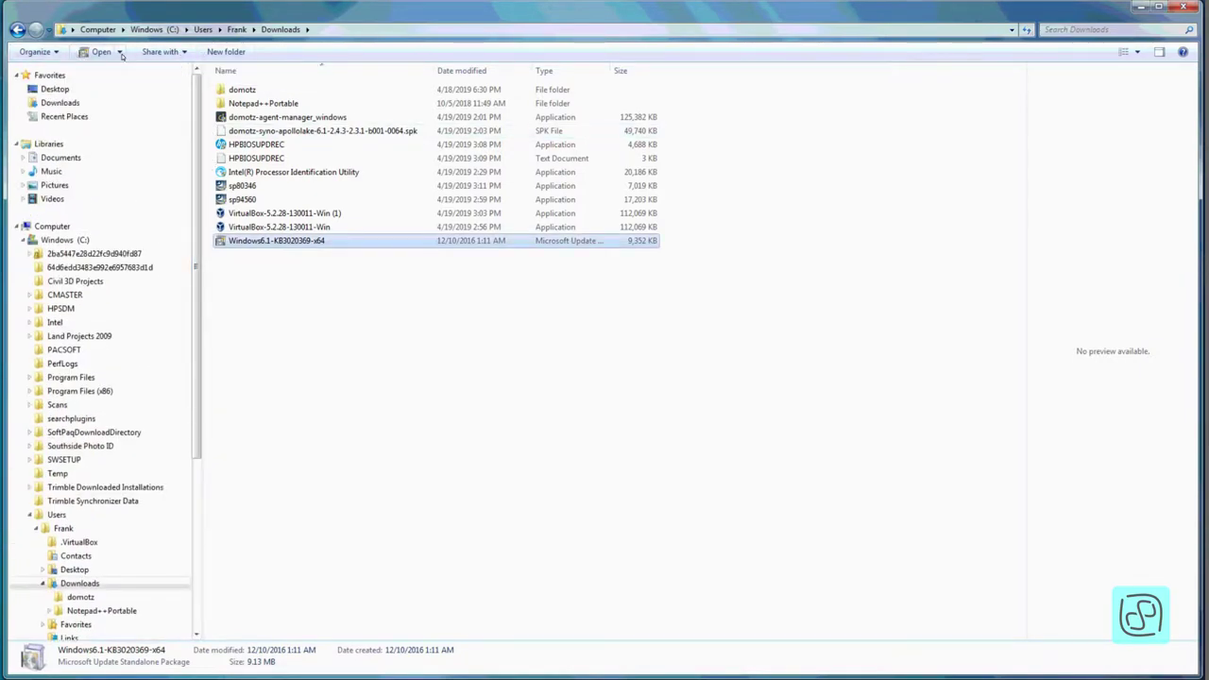
pyautogui.click(120, 53)
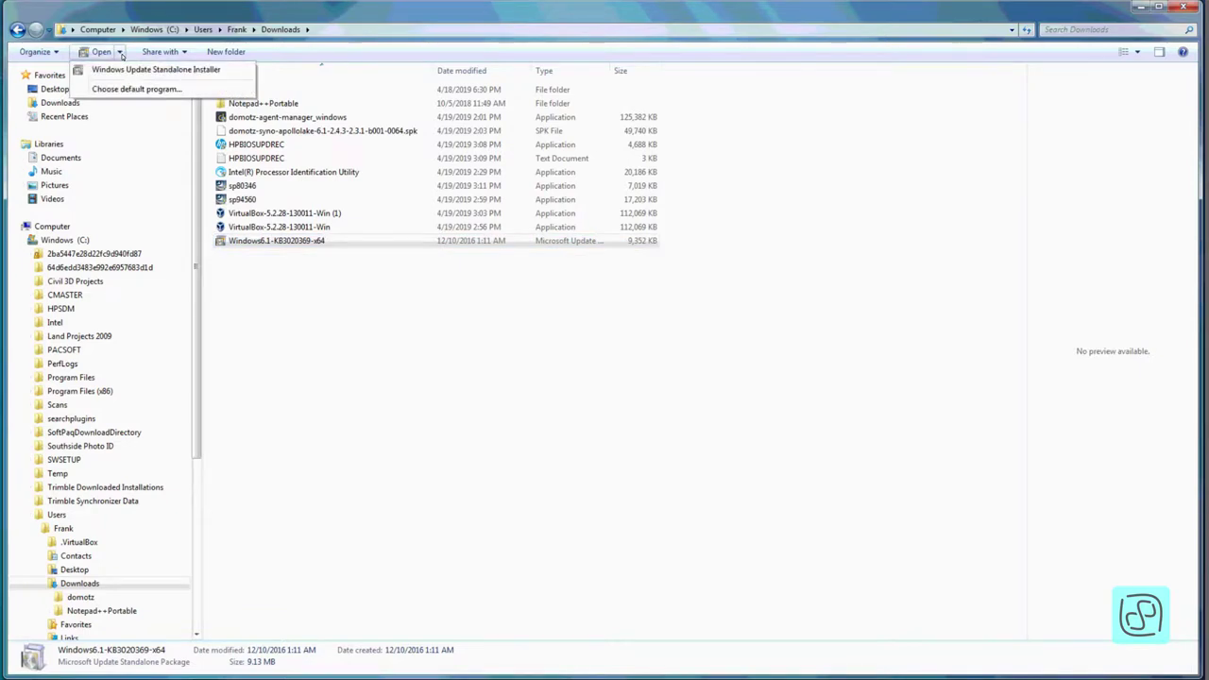
pyautogui.click(257, 231)
pyautogui.click(258, 231)
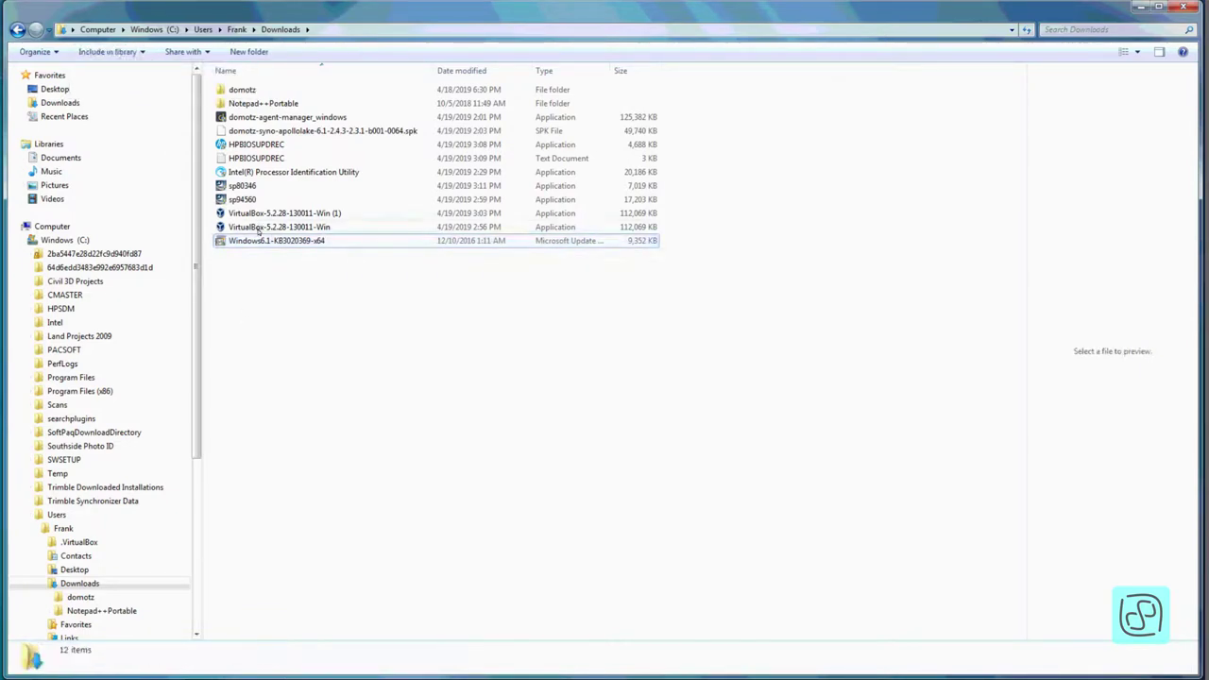
# - Select VirtualBox-5.2.28-130011-Win (1), sp80346 and the Intel(R) Processor Identification Utility in turn to compare their opening commands
pyautogui.click(266, 216)
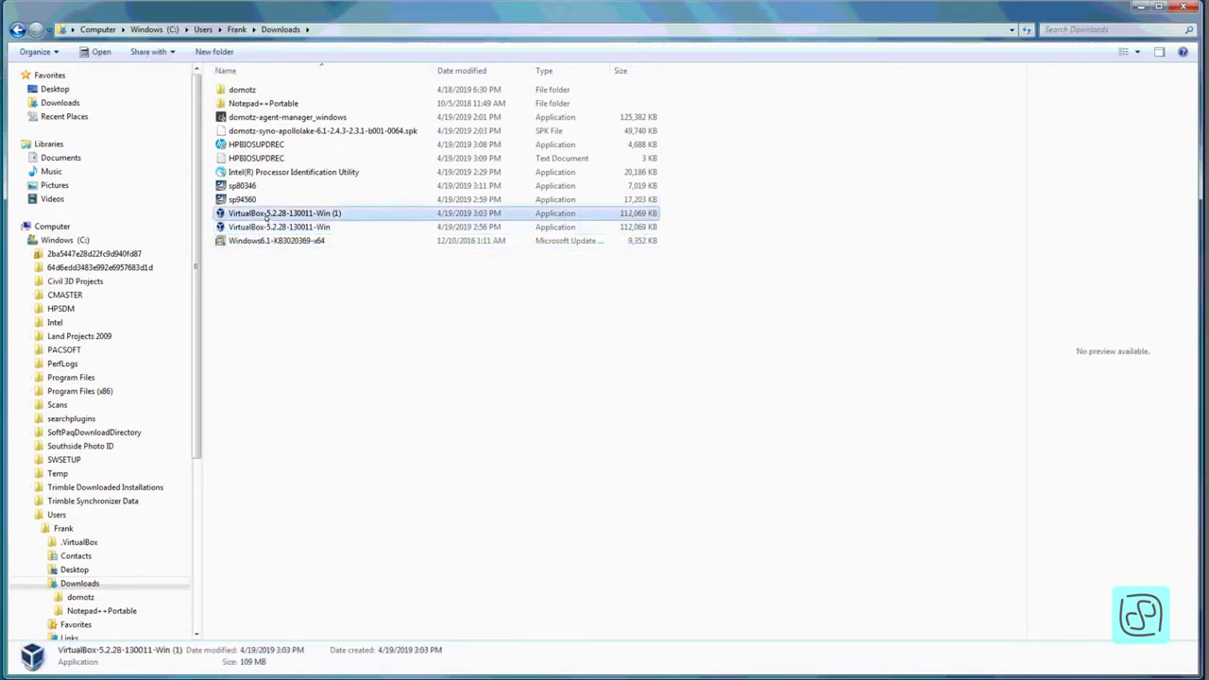
pyautogui.click(269, 186)
pyautogui.click(264, 172)
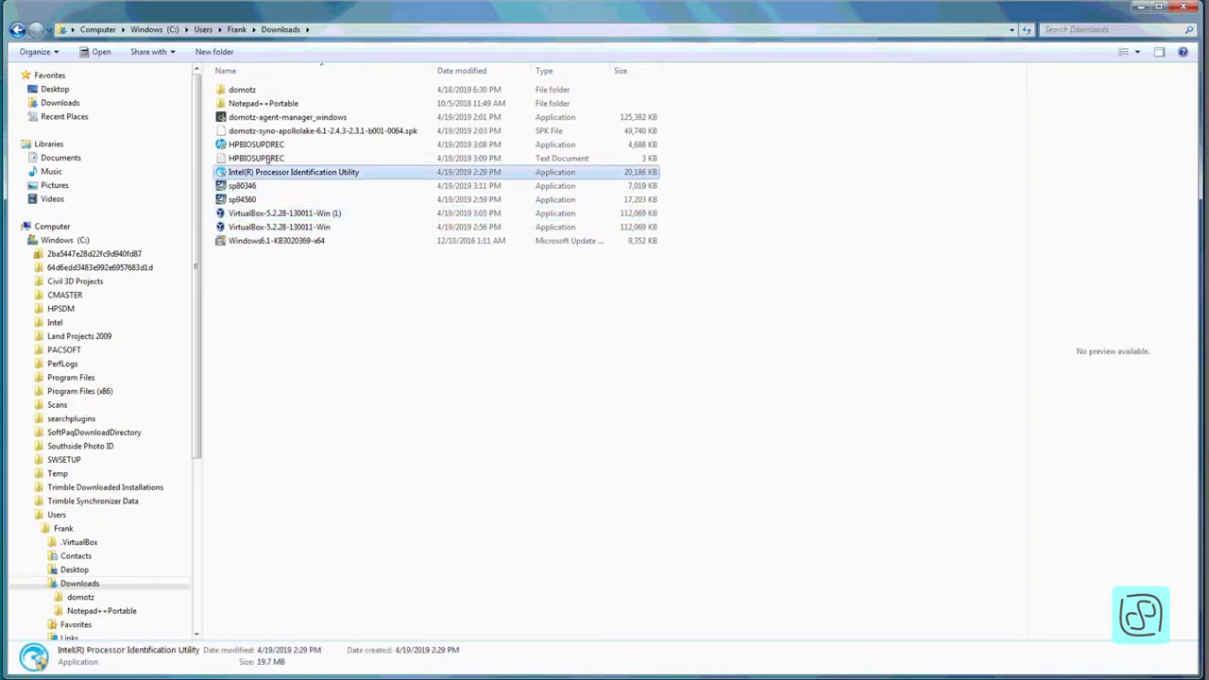
# - Open the HPBIOSUPDREC text document with Notepad, and close it again
pyautogui.click(264, 159)
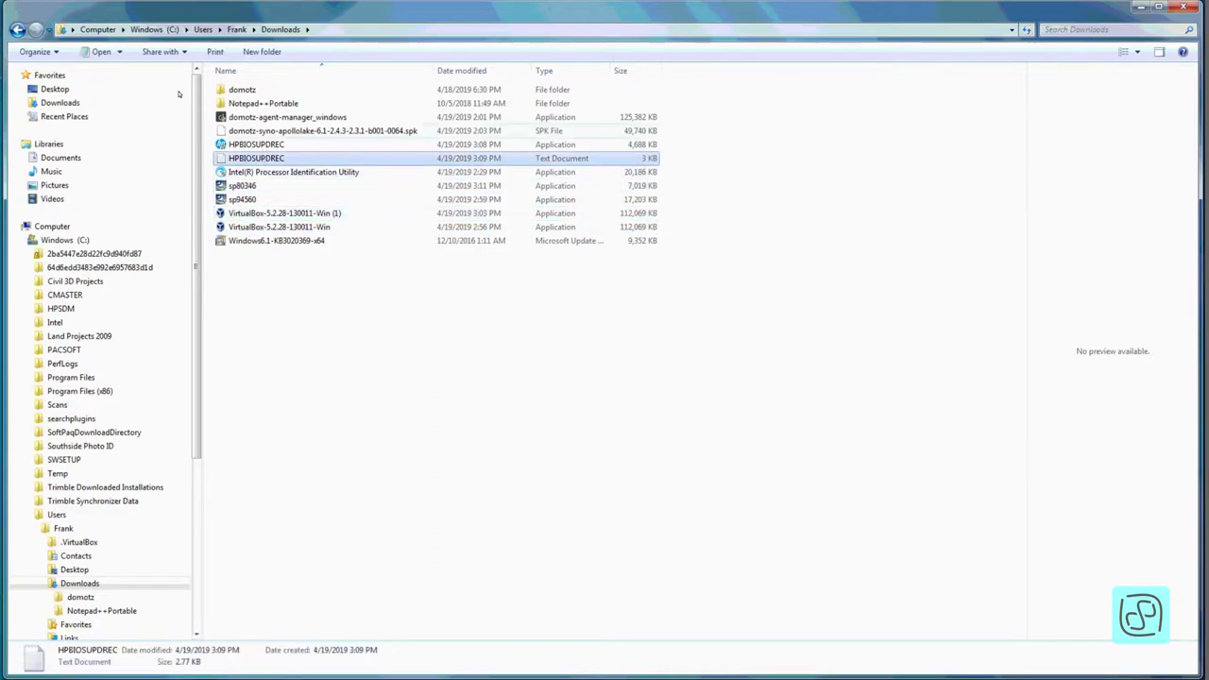
pyautogui.click(120, 52)
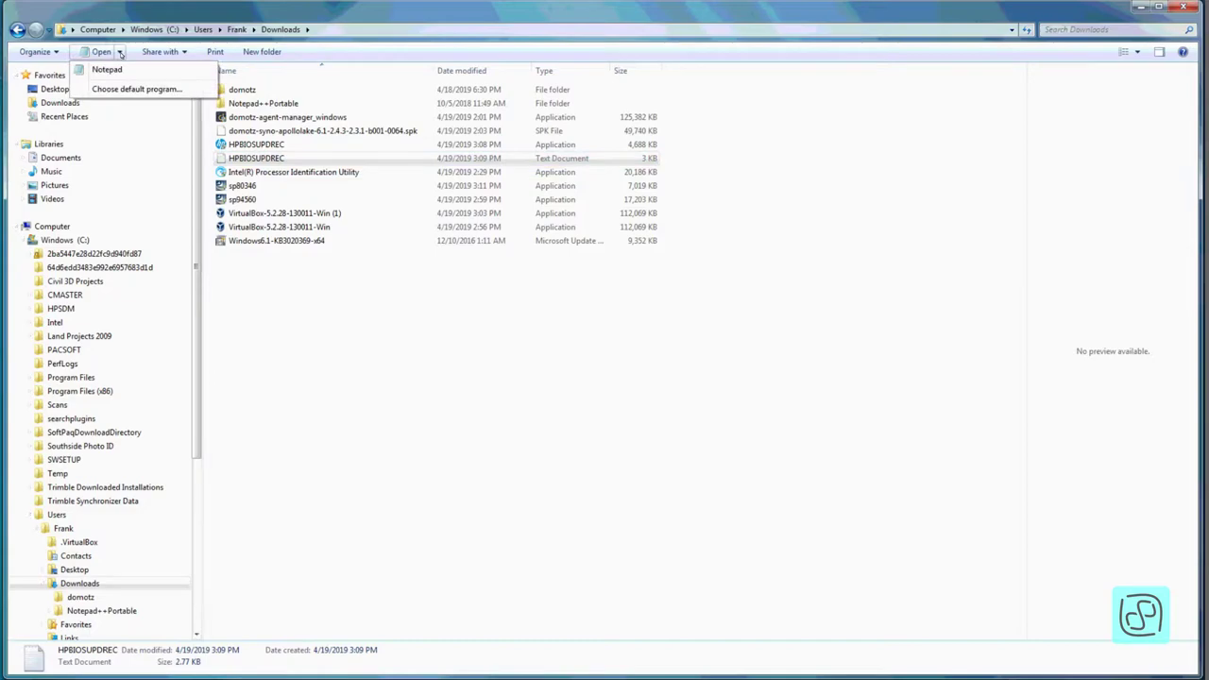
pyautogui.click(106, 71)
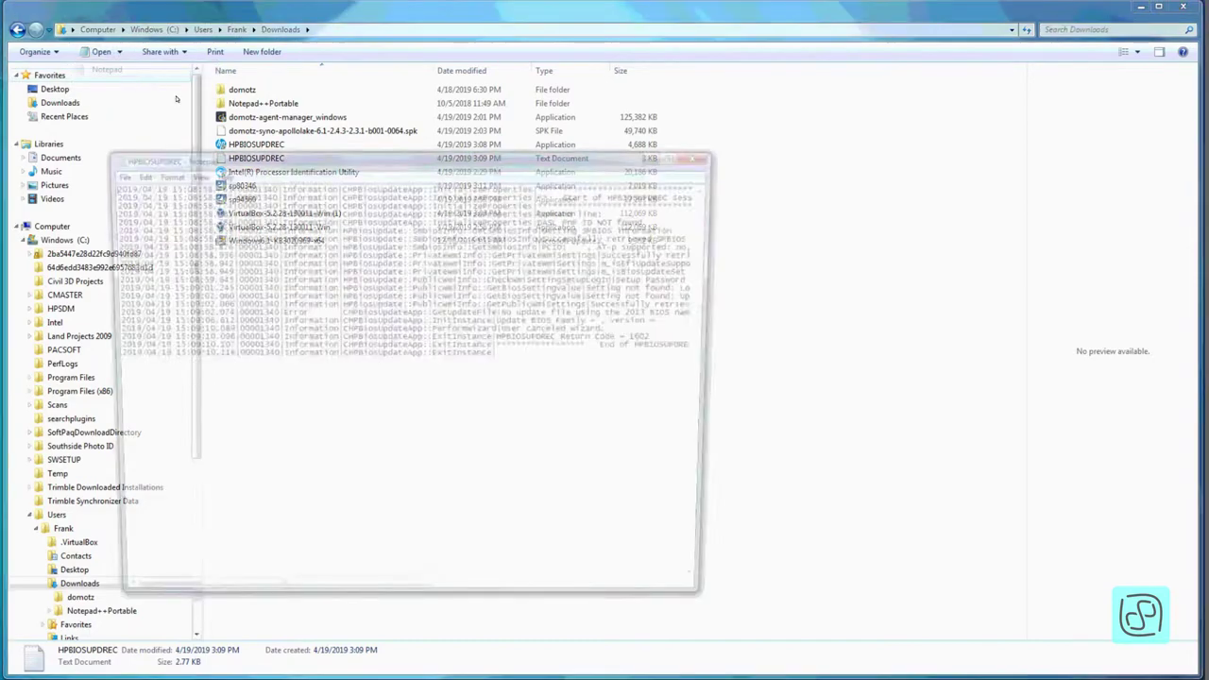
pyautogui.click(704, 153)
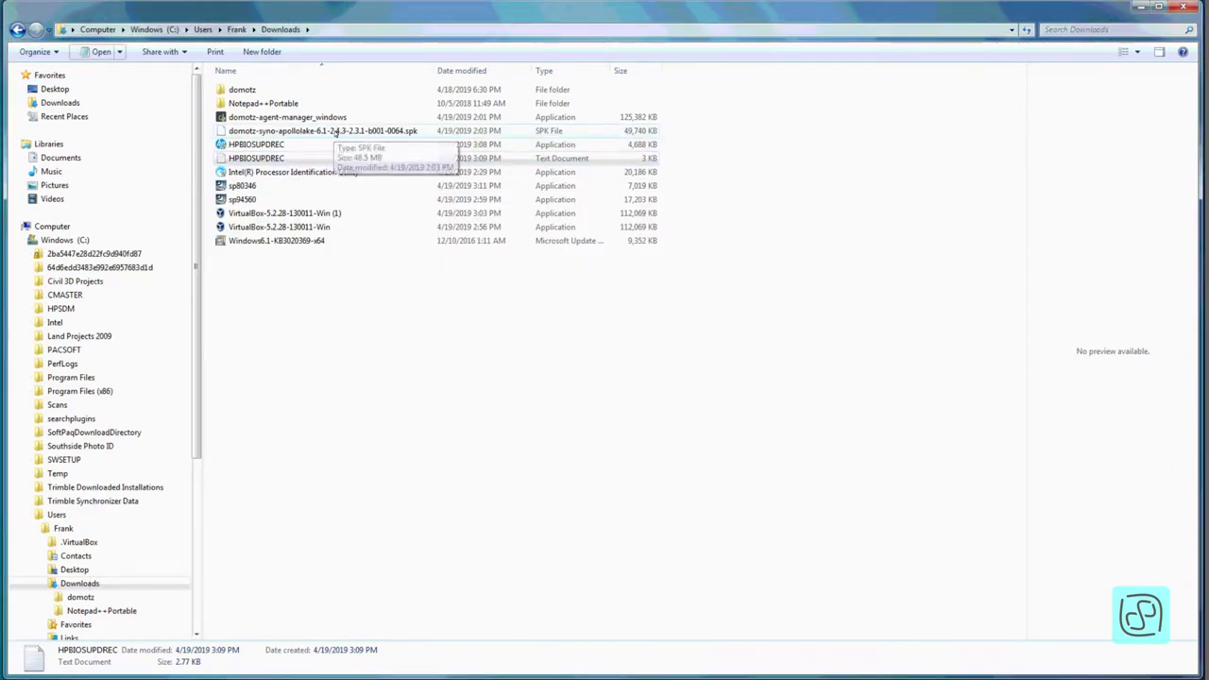
# - Select domotz-agent-manager_windows and the HPBIOSUPDREC application in turn to check the commands offered for each
pyautogui.click(331, 117)
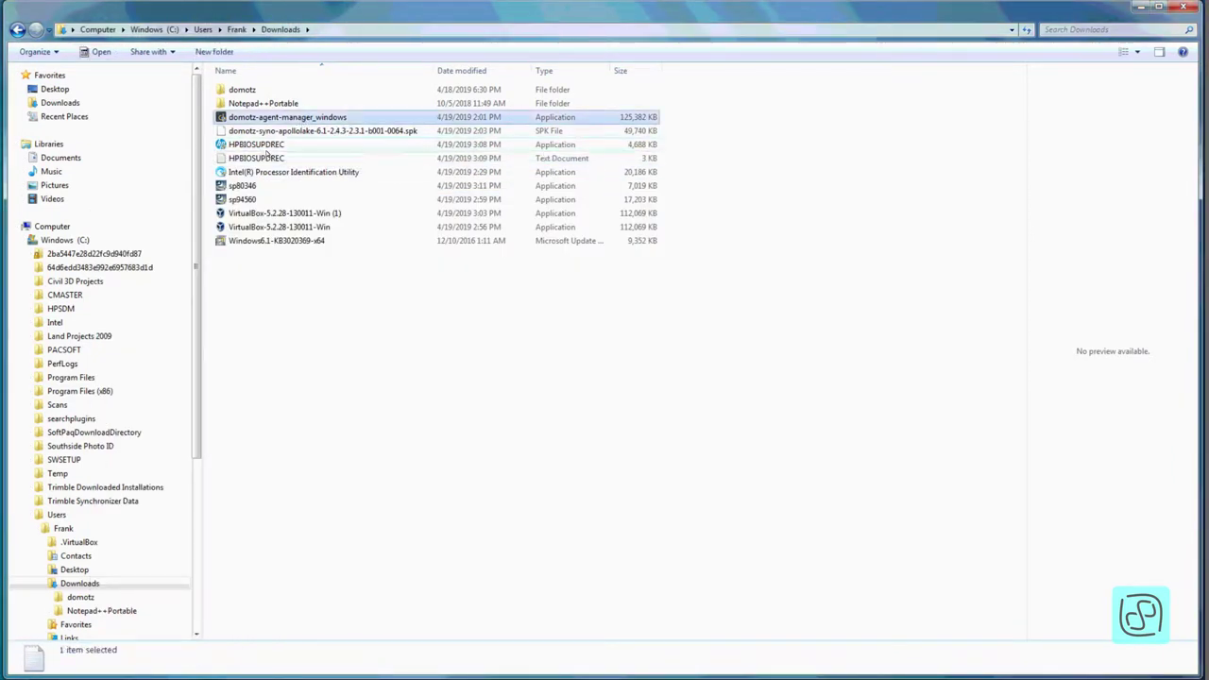
pyautogui.click(268, 148)
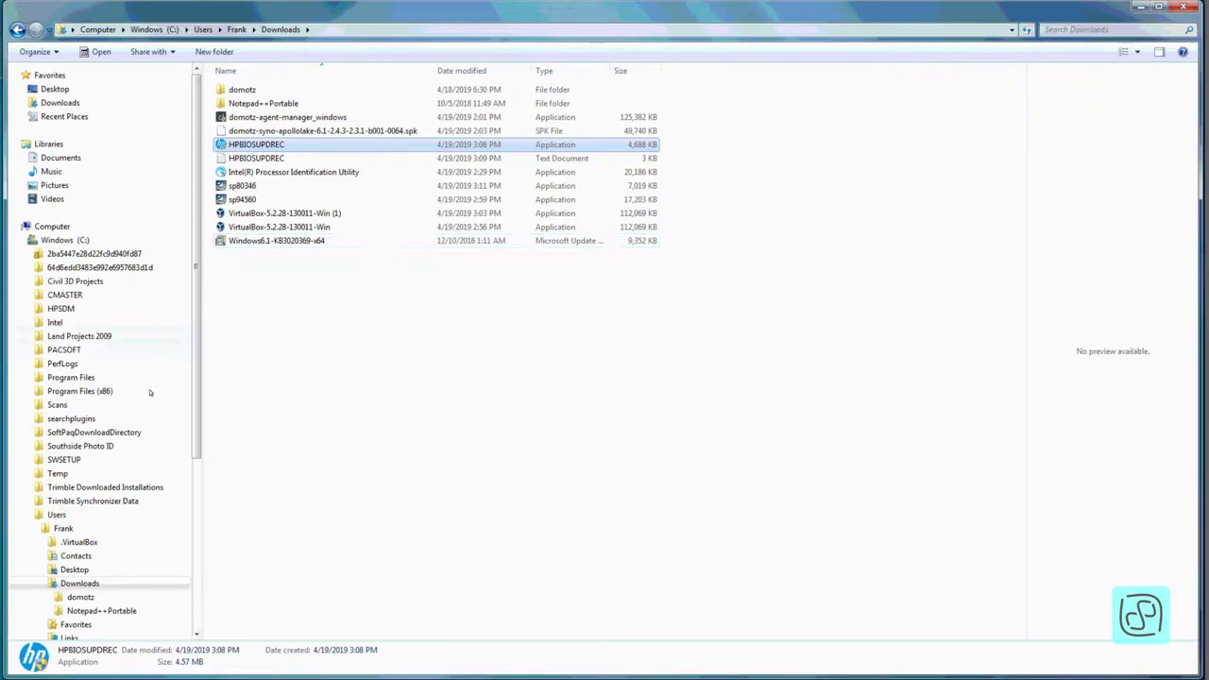
# - Look through the general file commands, such as Delete and Rename, offered for the selected HPBIOSUPDREC application
pyautogui.moveTo(197, 322); pyautogui.dragTo(193, 259)
pyautogui.click(63, 55)
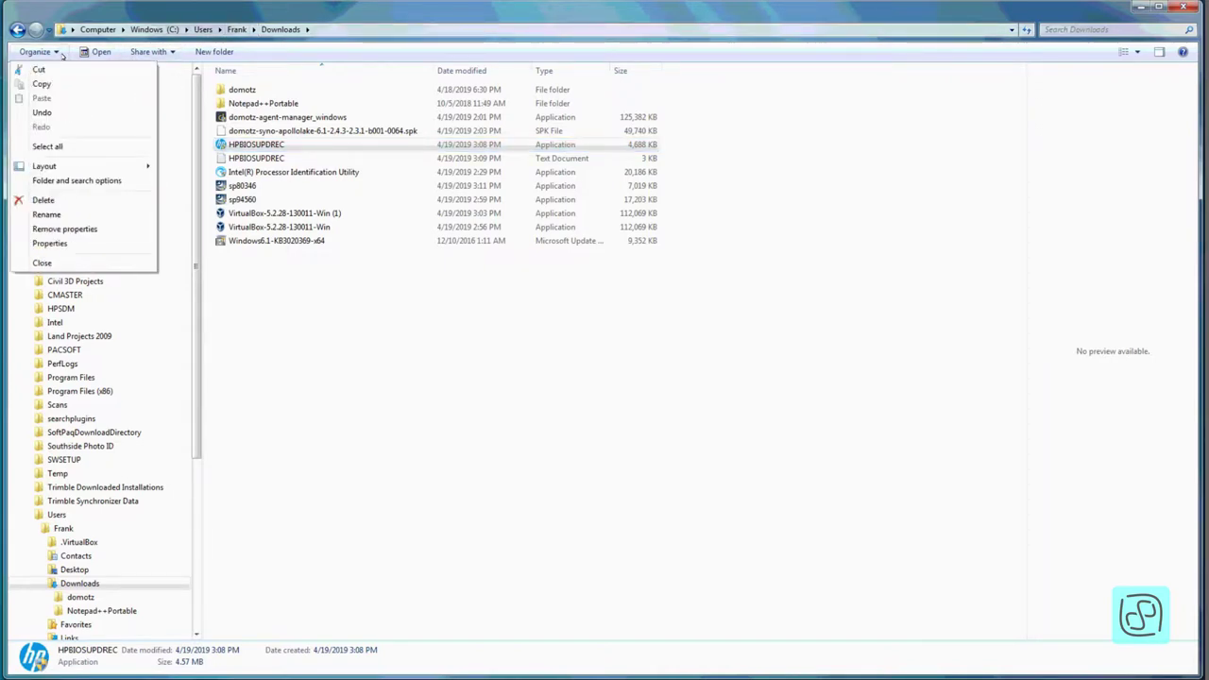
pyautogui.click(62, 54)
pyautogui.click(62, 54)
# - Minimize the Downloads window and move the Recycle Bin icon towards the middle of the desktop
pyautogui.click(1138, 8)
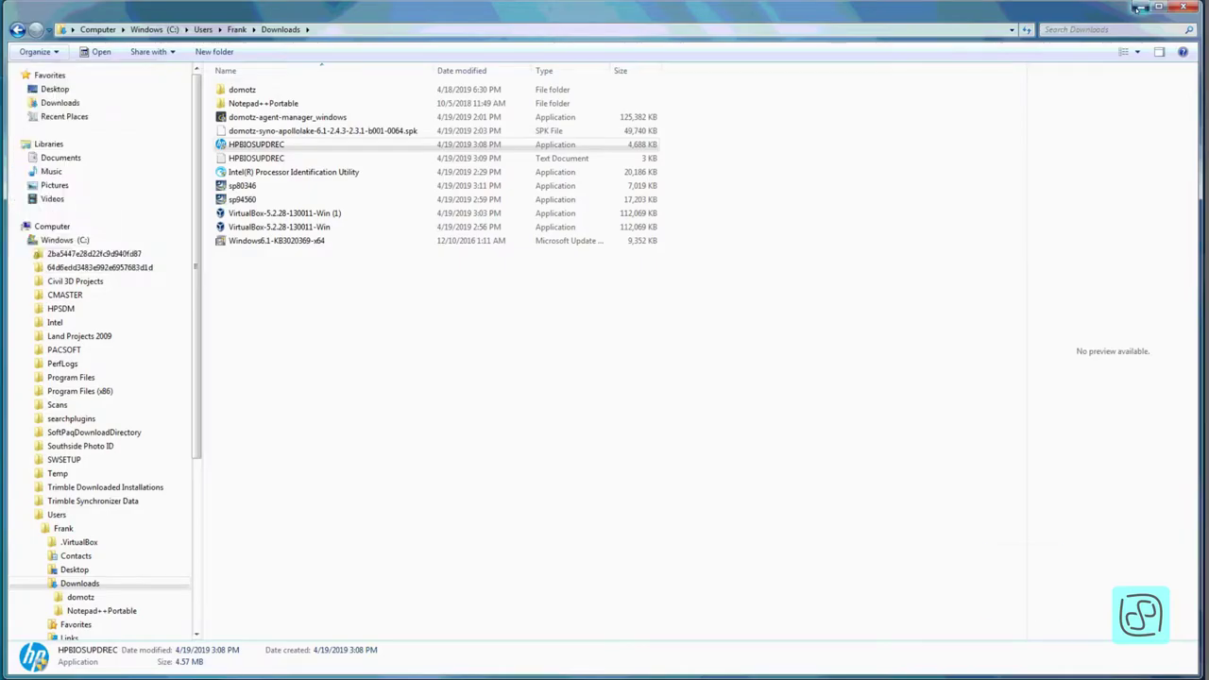
pyautogui.click(1138, 8)
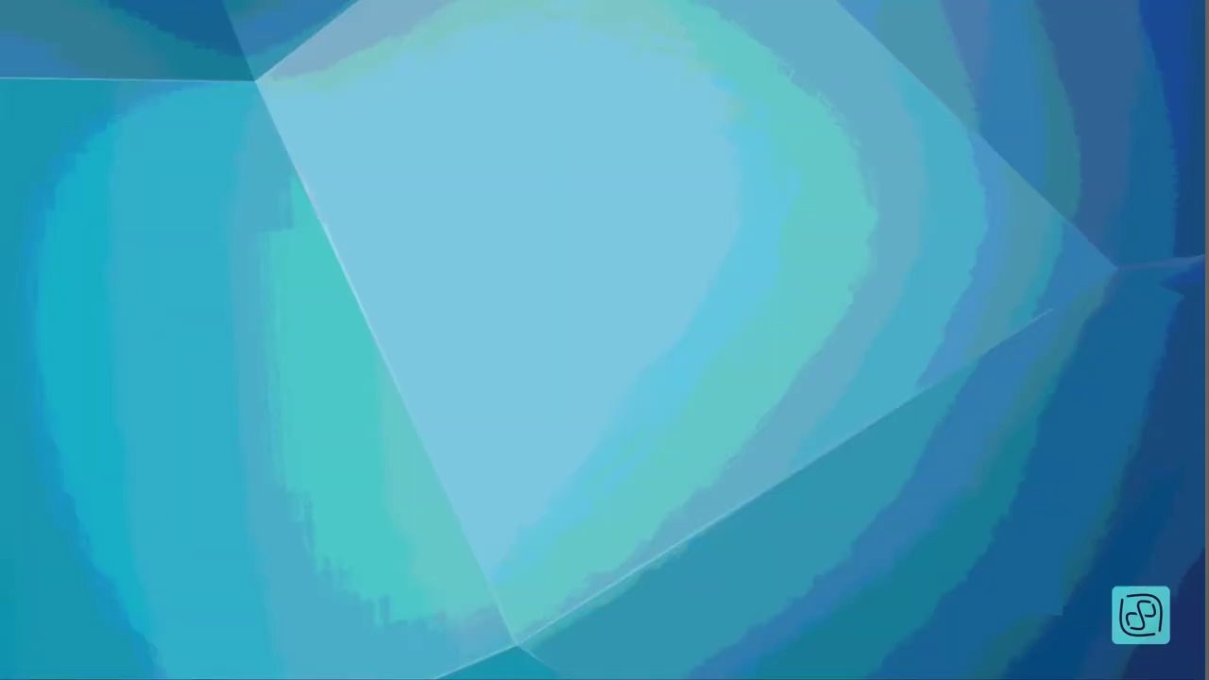
pyautogui.moveTo(90, 56); pyautogui.dragTo(441, 163)
pyautogui.click(487, 231)
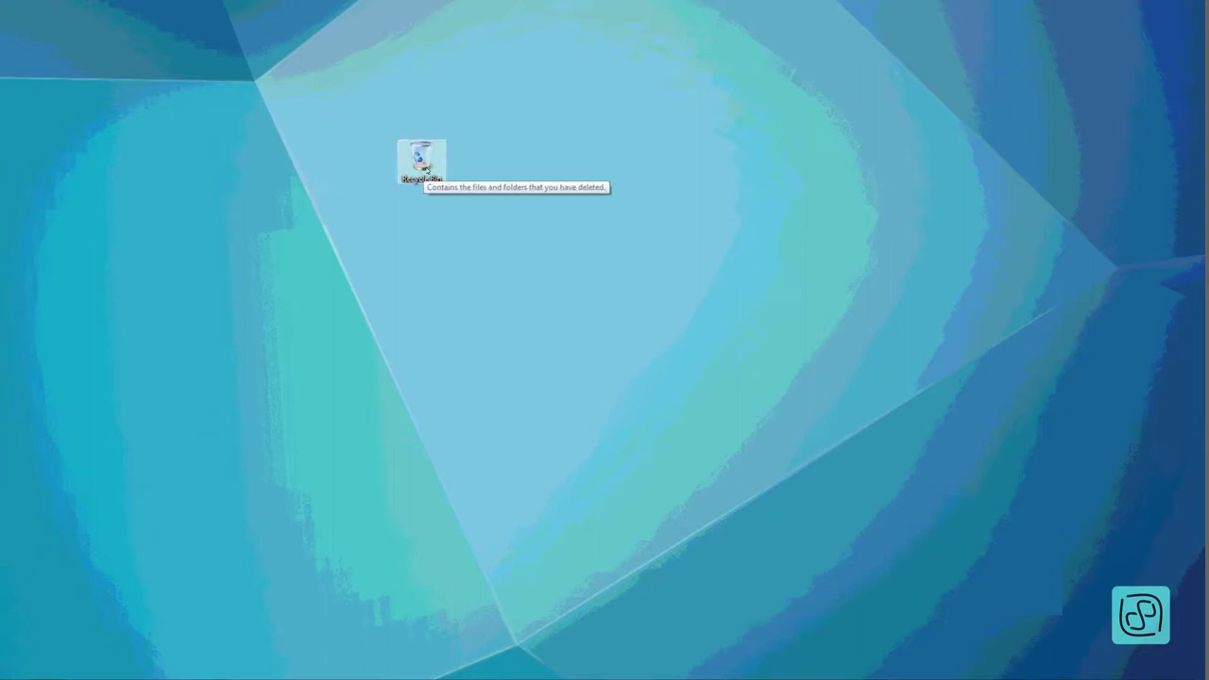
# - Open the Recycle Bin and make its window taller to view its contents
pyautogui.doubleClick(423, 163)
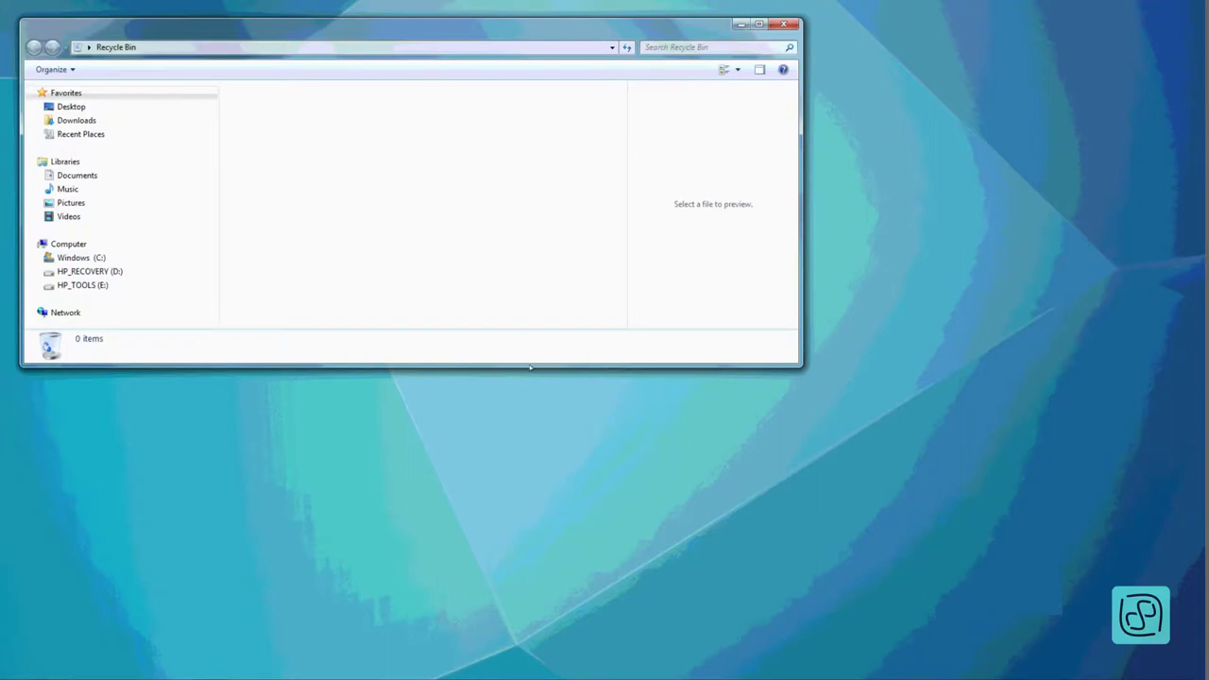
pyautogui.moveTo(524, 363); pyautogui.dragTo(500, 500)
pyautogui.click(171, 45)
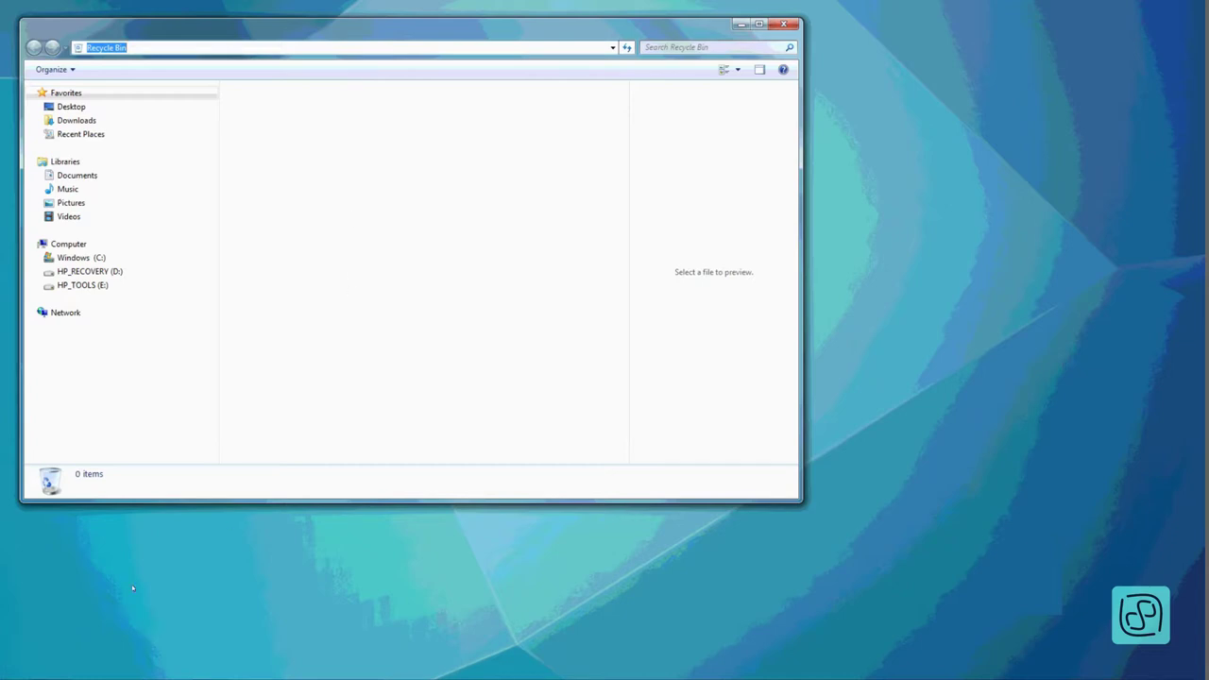
# - Return to the Downloads window and move the Intel(R) Processor Identification Utility file to the Recycle Bin
pyautogui.moveTo(113, 675)
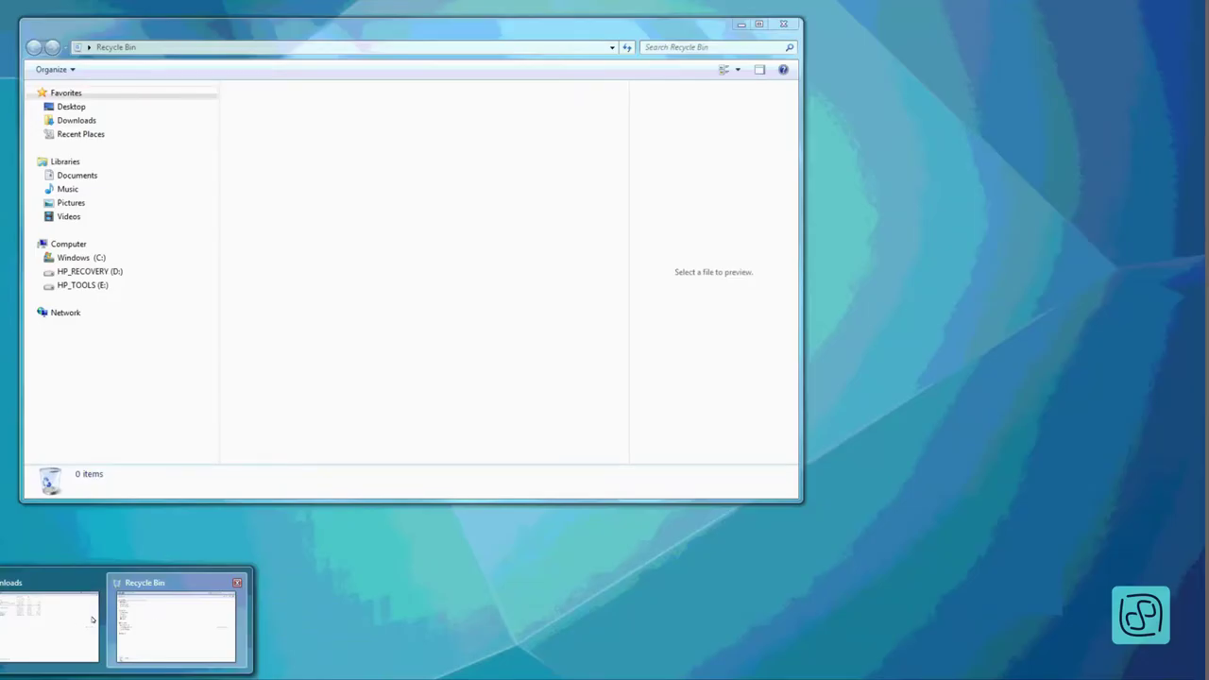
pyautogui.moveTo(59, 622)
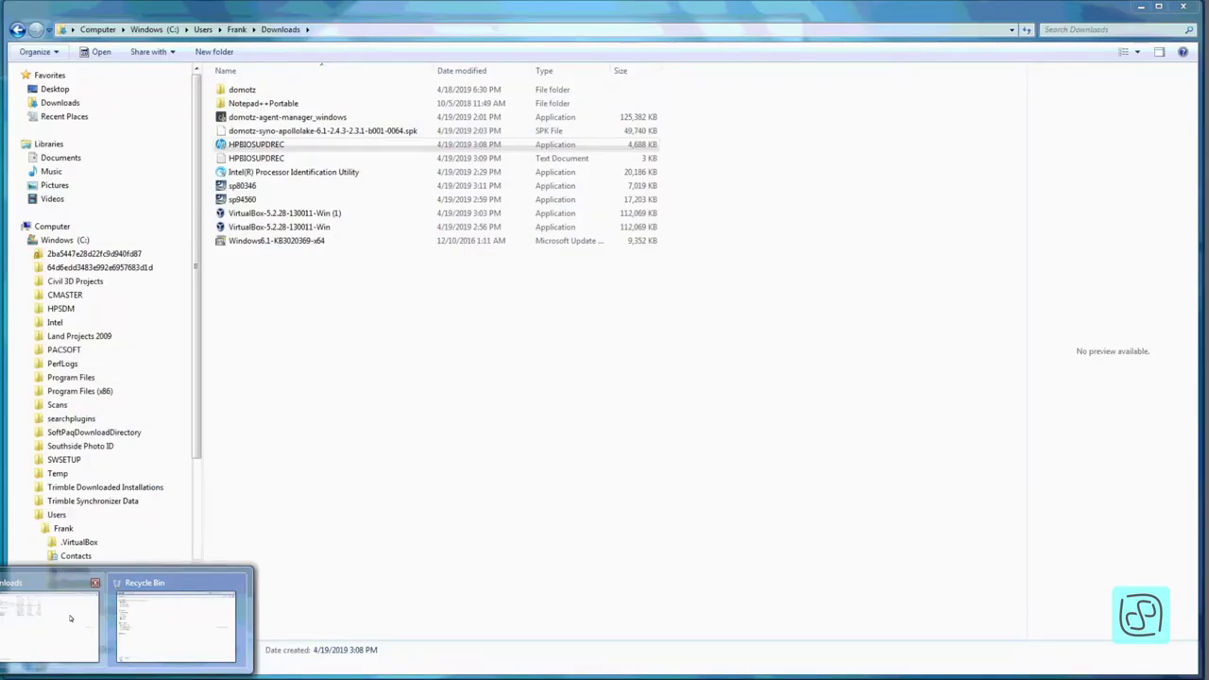
pyautogui.click(70, 619)
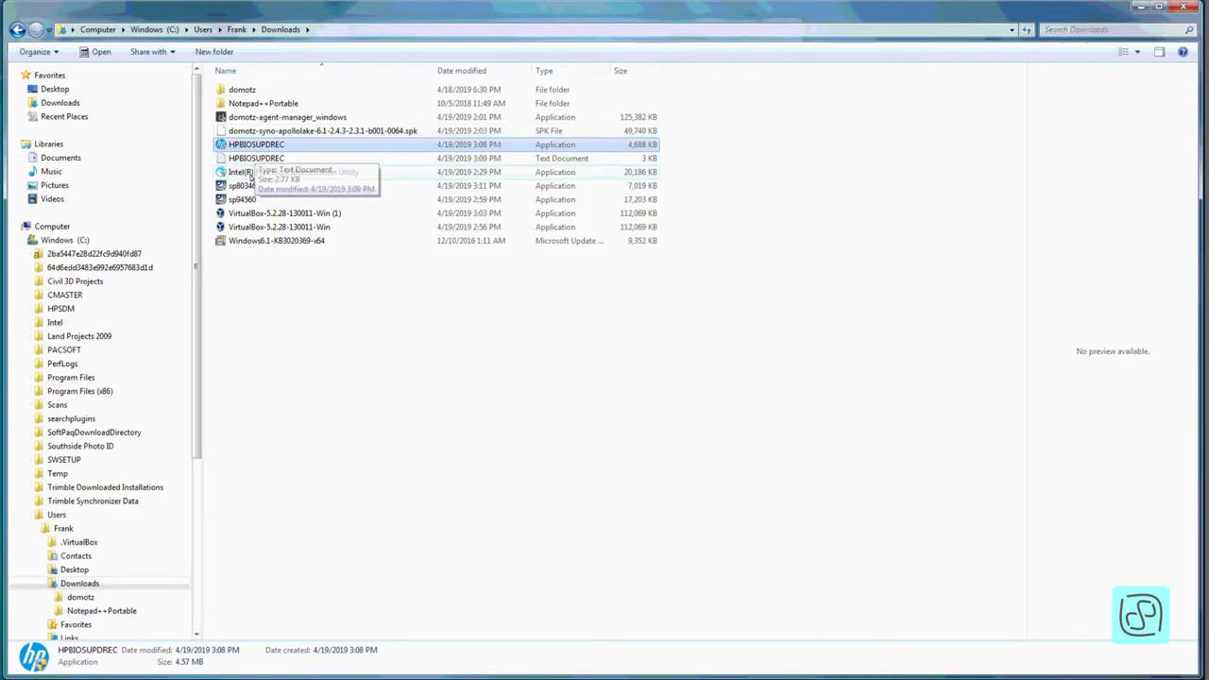
pyautogui.click(260, 177)
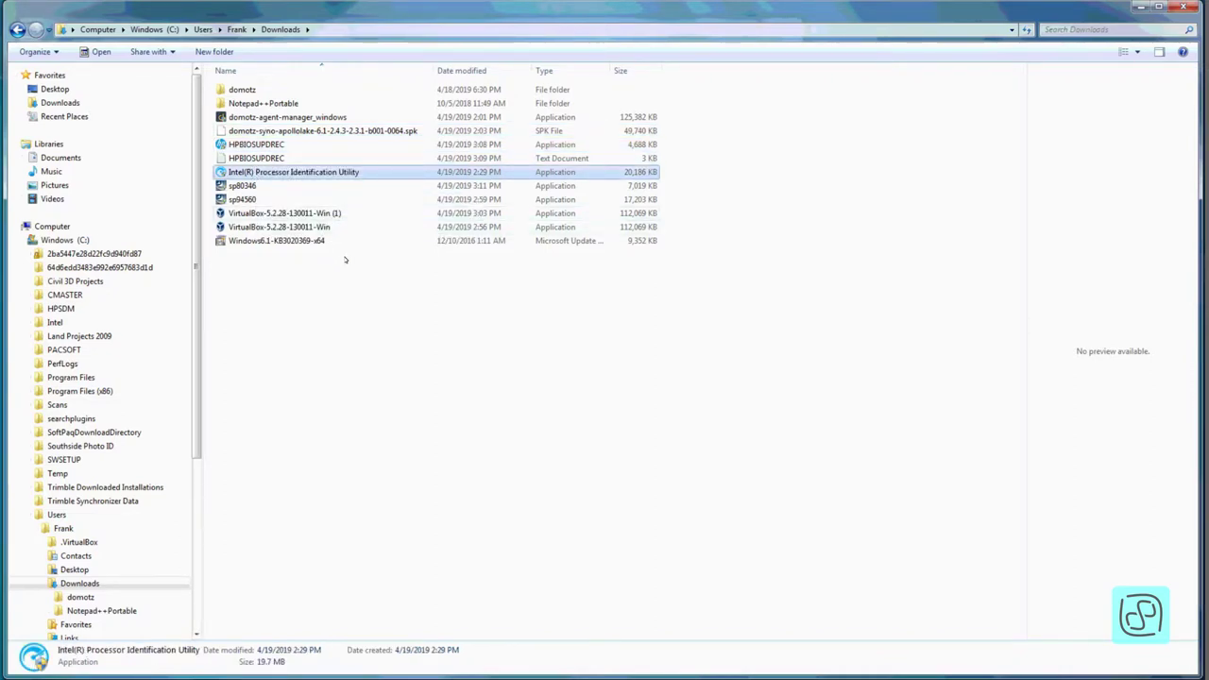
pyautogui.rightClick(338, 174)
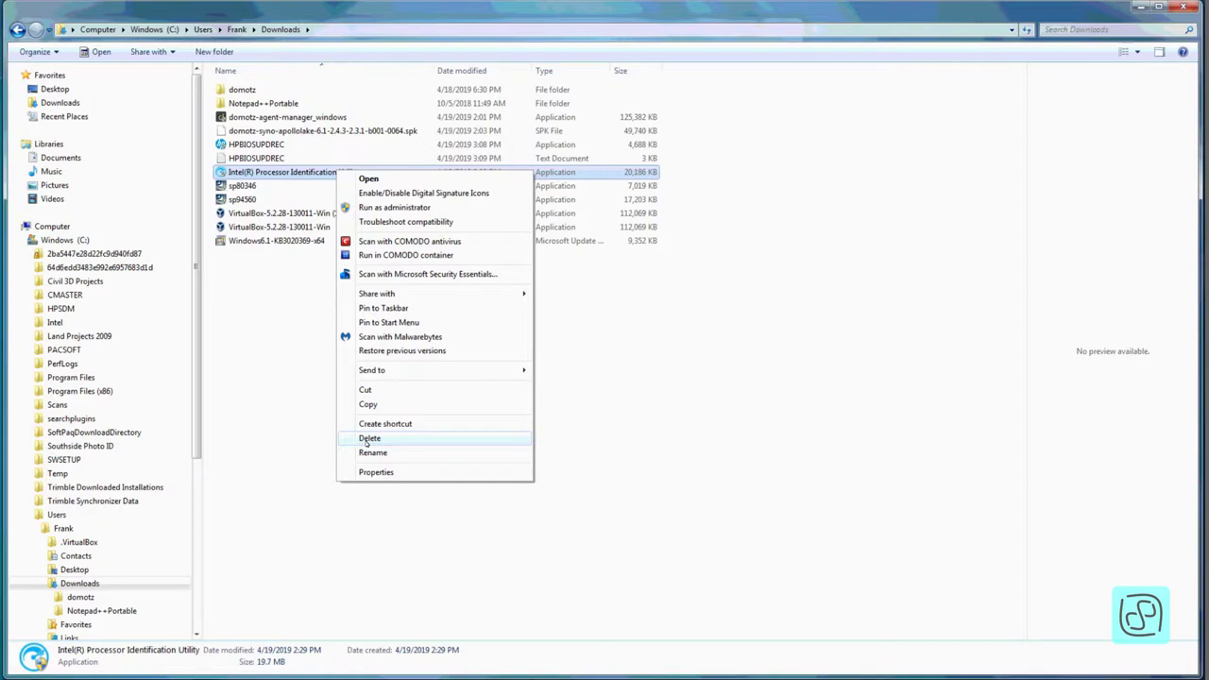
pyautogui.click(368, 438)
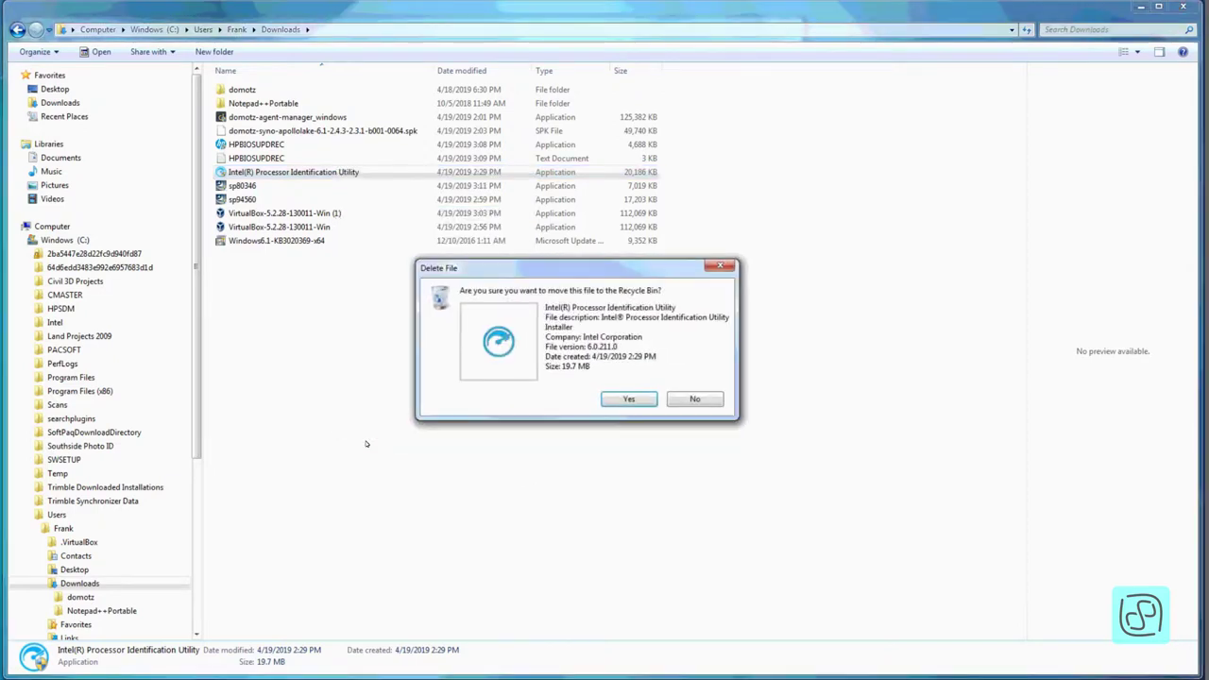
pyautogui.click(615, 400)
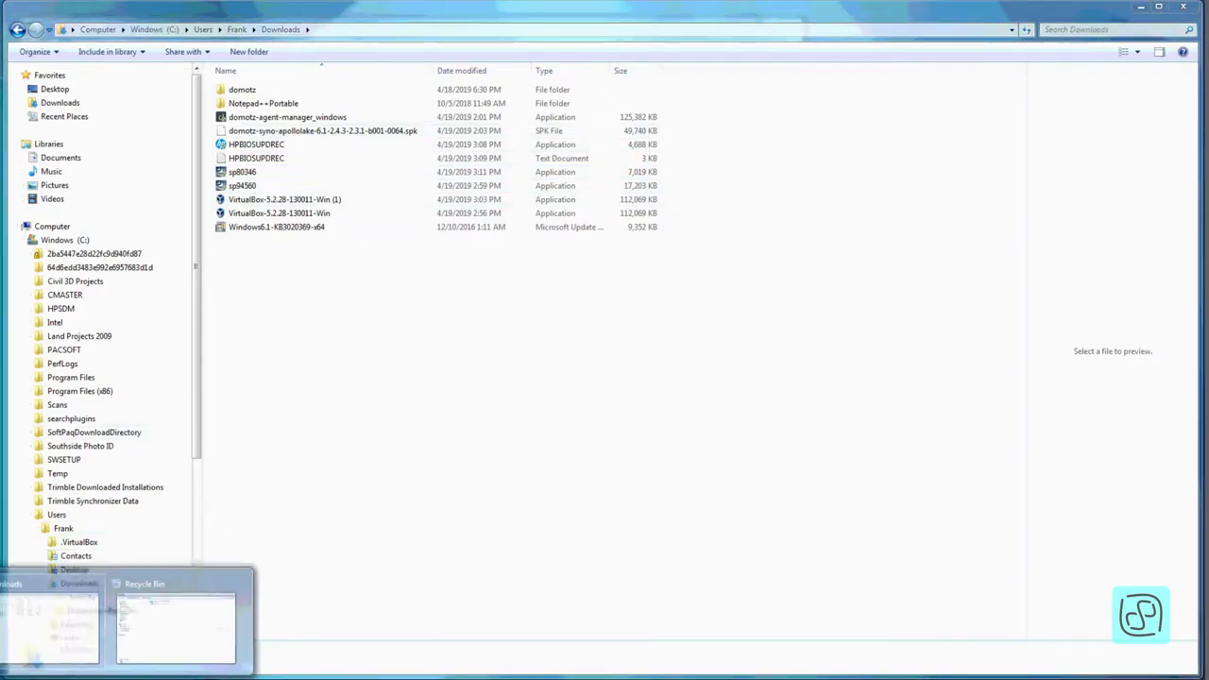
# - Switch to the Recycle Bin and restore the Intel(R) Processor Identification Utility to its original location
pyautogui.click(169, 607)
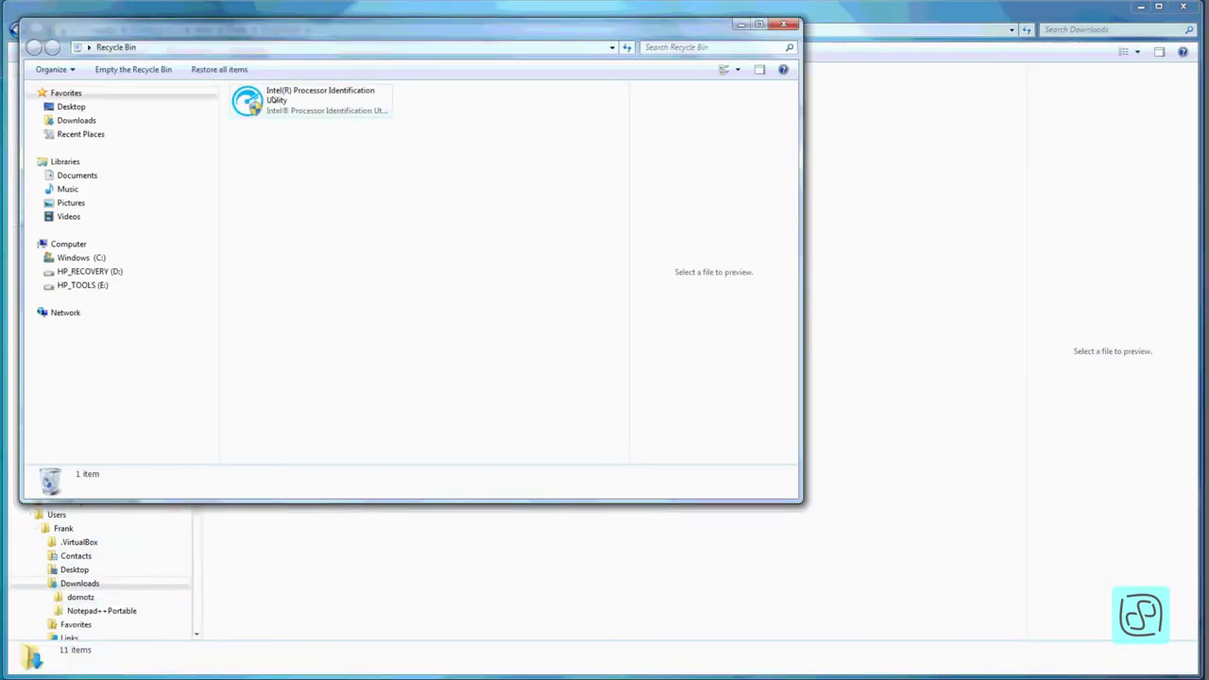
pyautogui.click(268, 98)
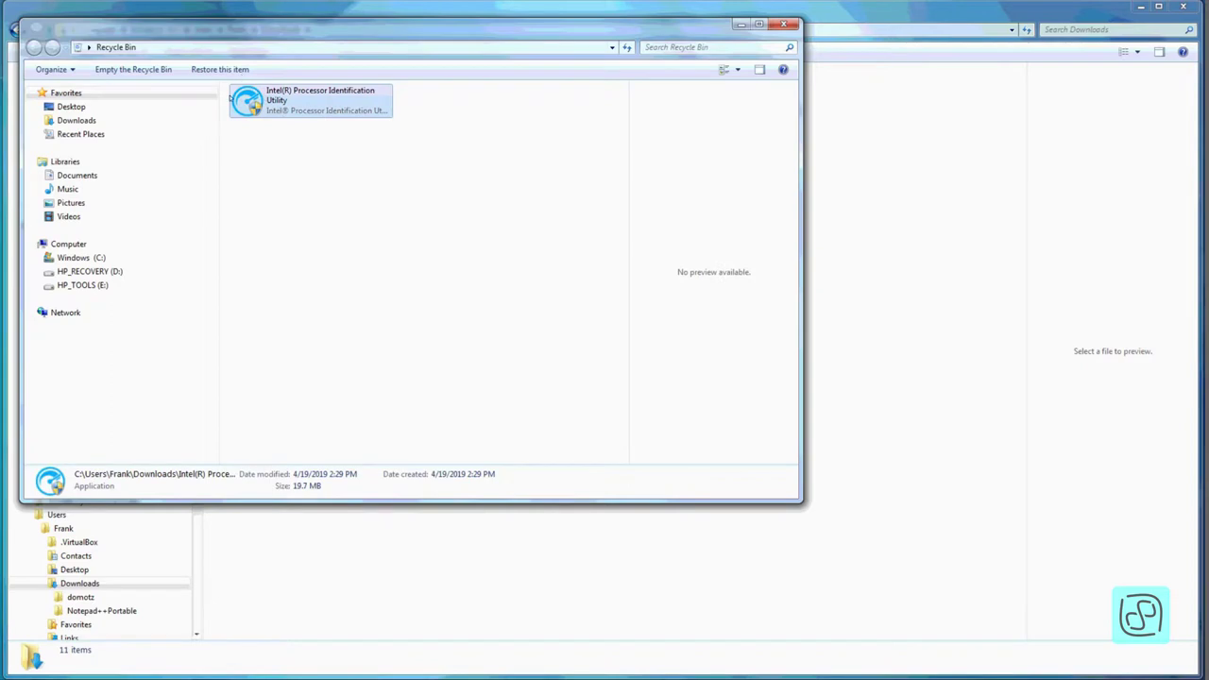
pyautogui.click(218, 118)
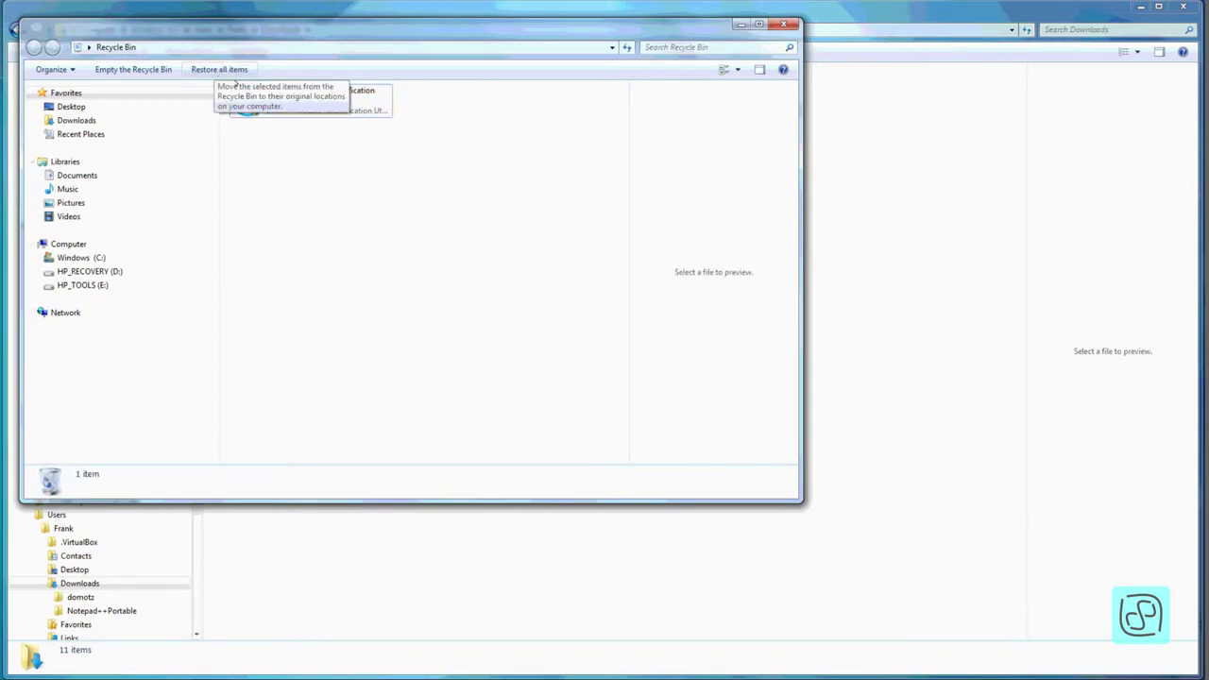
pyautogui.click(333, 105)
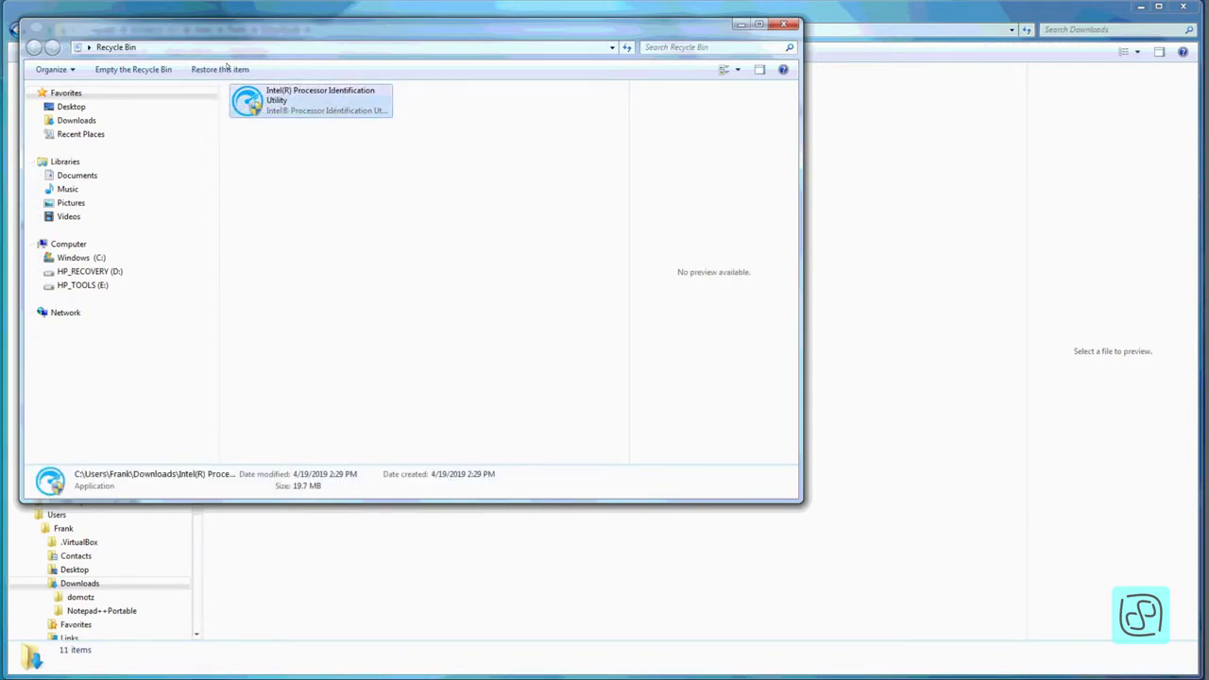
pyautogui.click(220, 70)
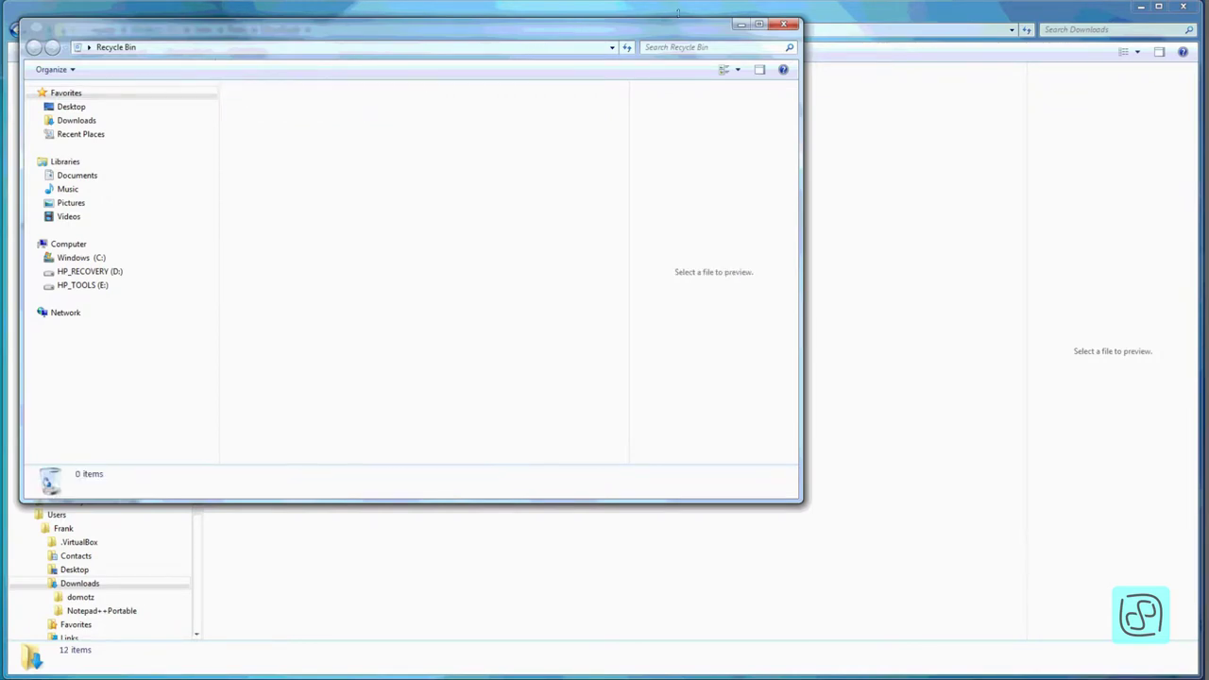
# - Minimize the Recycle Bin window and check the Intel(R) Processor Identification Utility and the folder path in Downloads
pyautogui.click(741, 25)
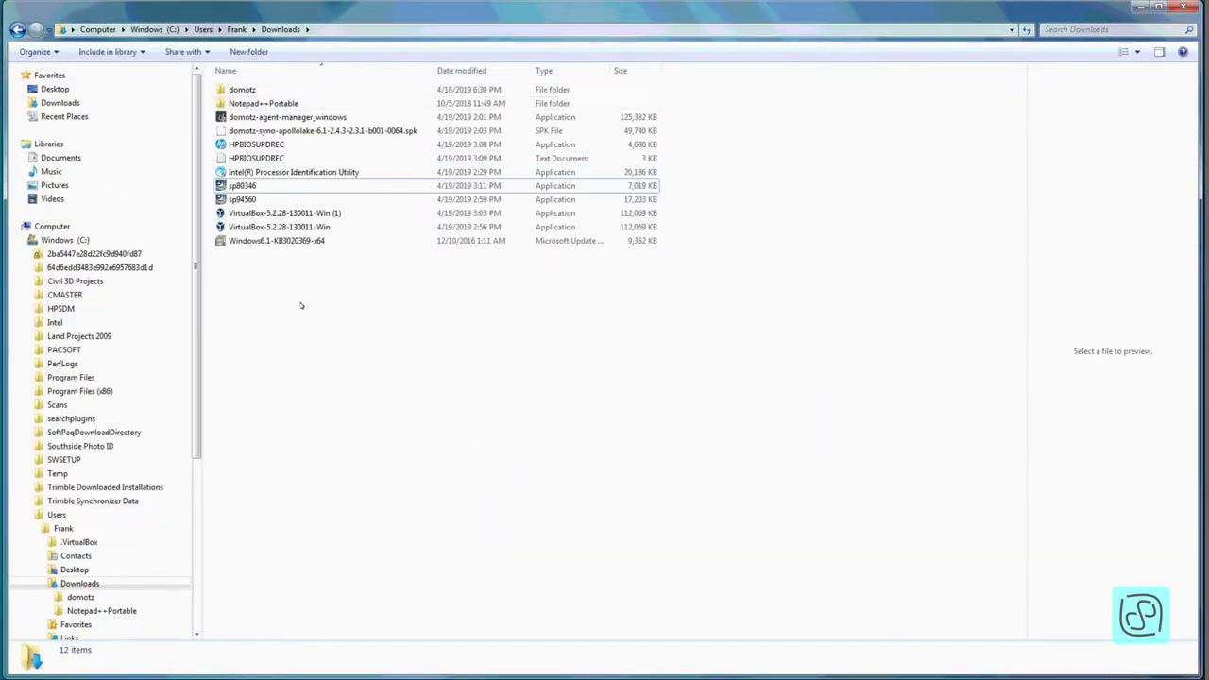
pyautogui.click(247, 174)
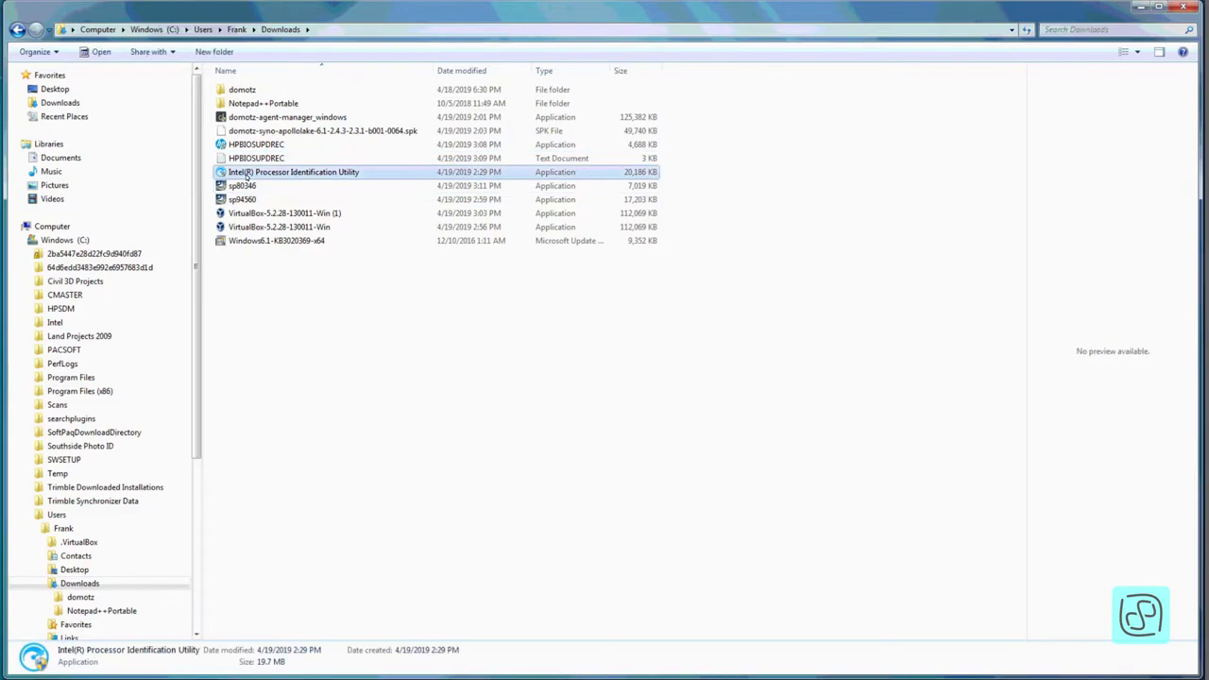
pyautogui.click(331, 27)
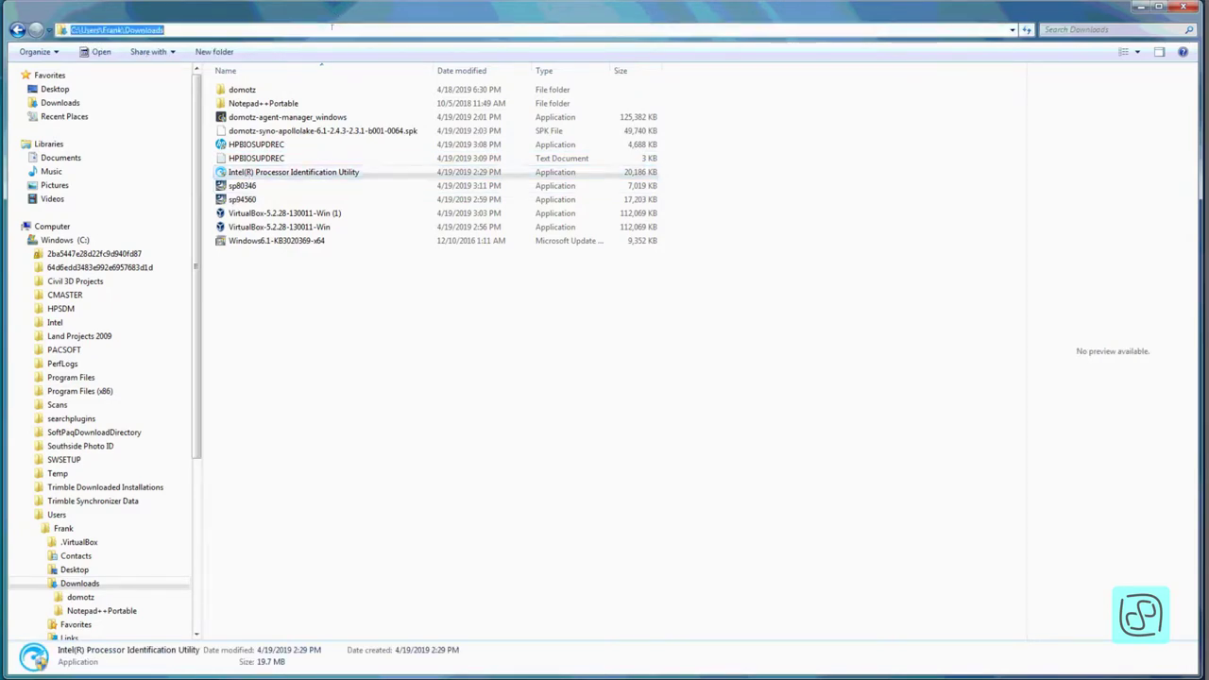
pyautogui.click(327, 327)
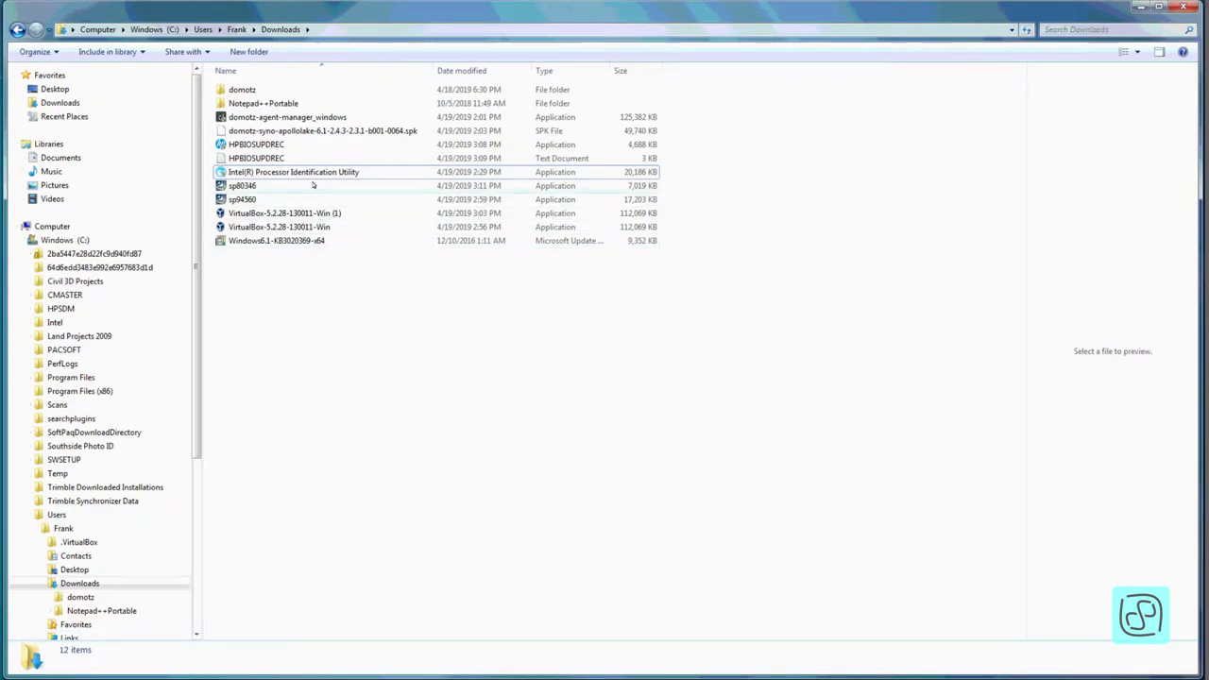
# - Delete the Intel(R) Processor Identification Utility from Downloads to the Recycle Bin again
pyautogui.click(319, 176)
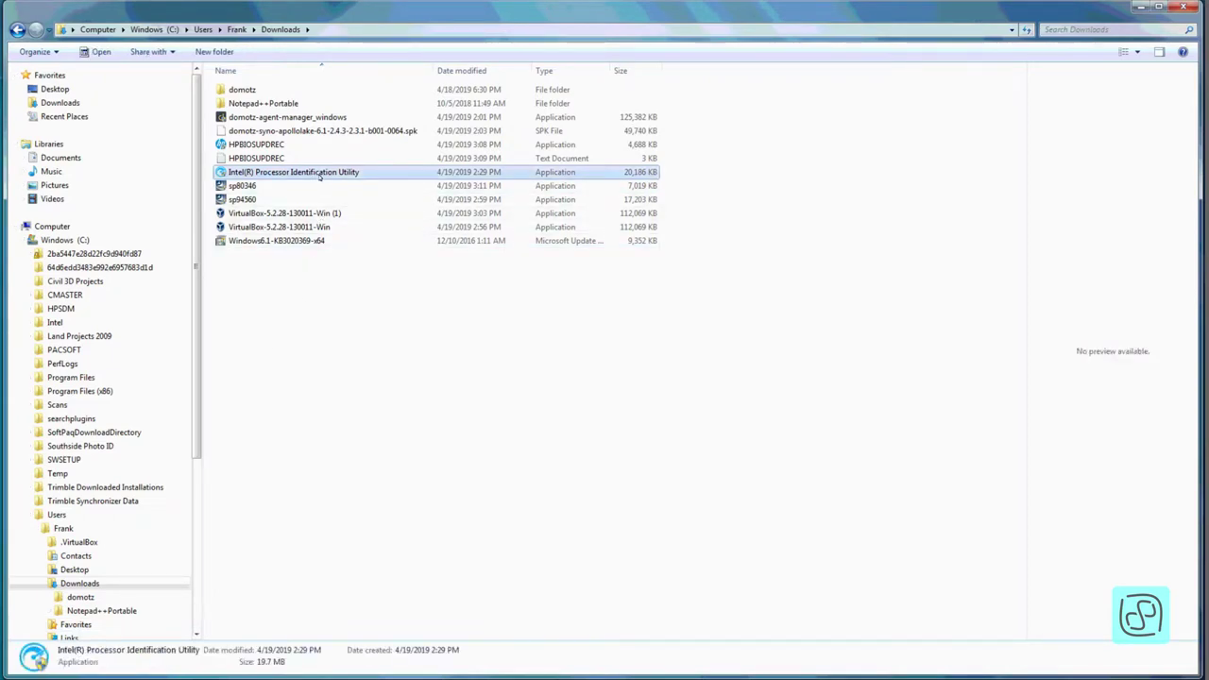
pyautogui.rightClick(320, 176)
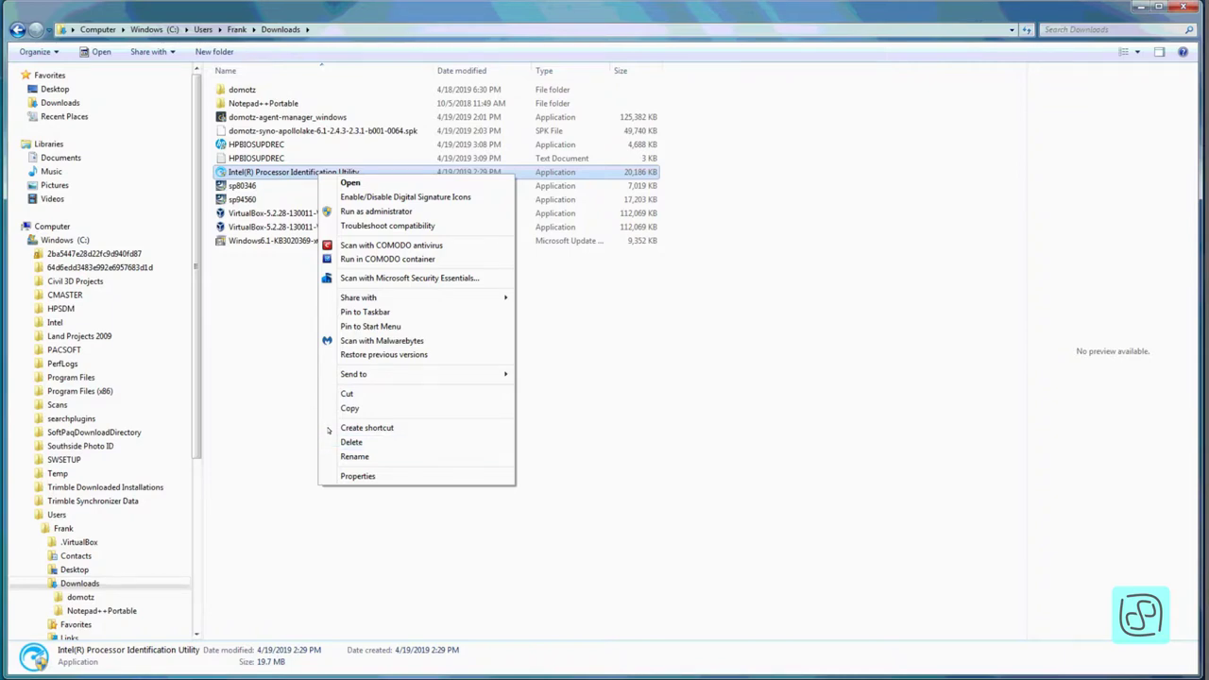
pyautogui.click(345, 444)
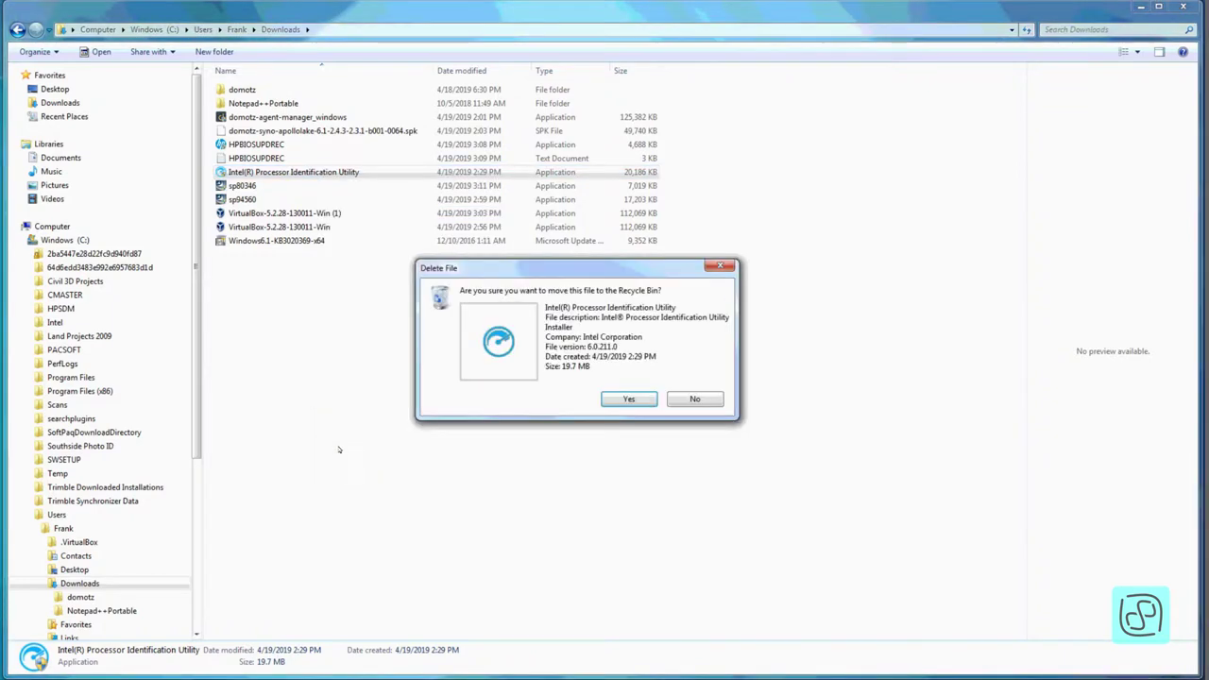
pyautogui.click(613, 403)
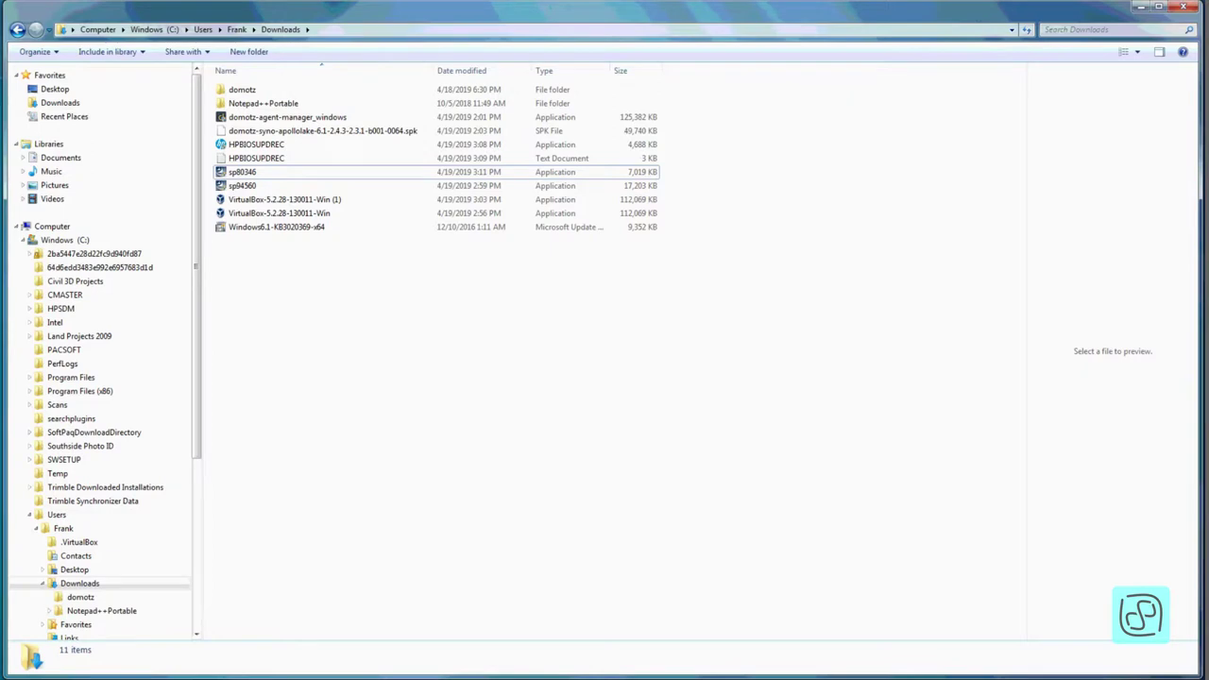
# - Restore the Intel(R) Processor Identification Utility from the Recycle Bin once more and close the Recycle Bin window
pyautogui.moveTo(31, 659)
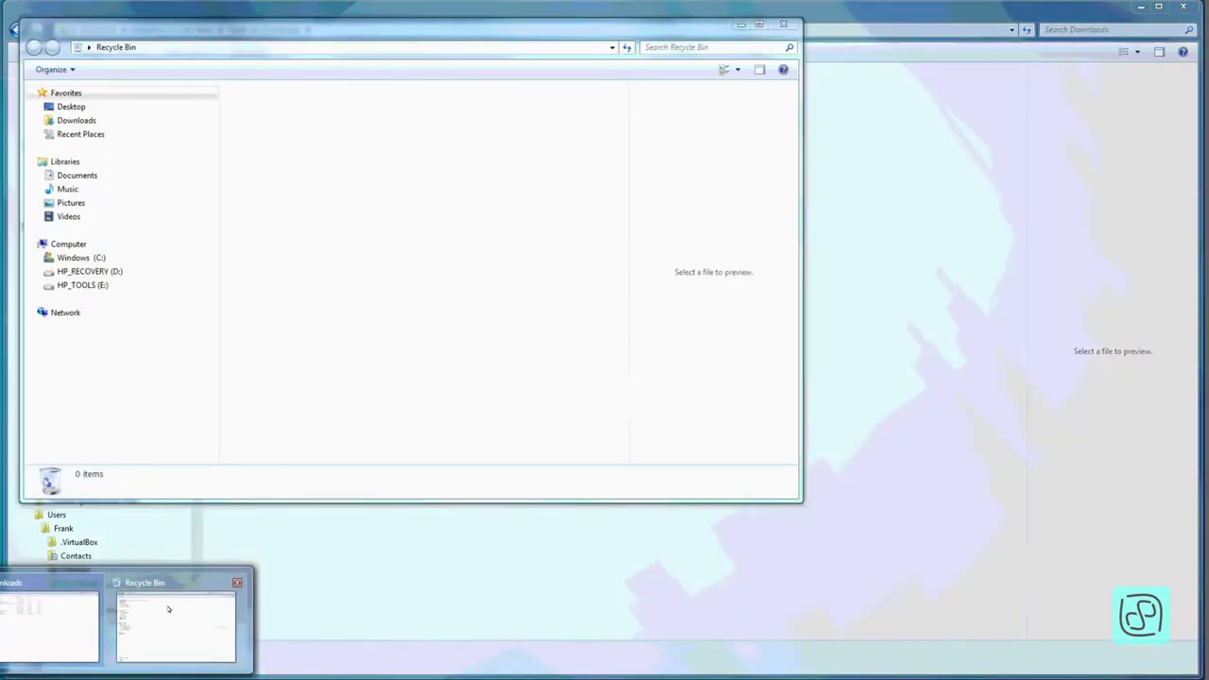
pyautogui.click(168, 609)
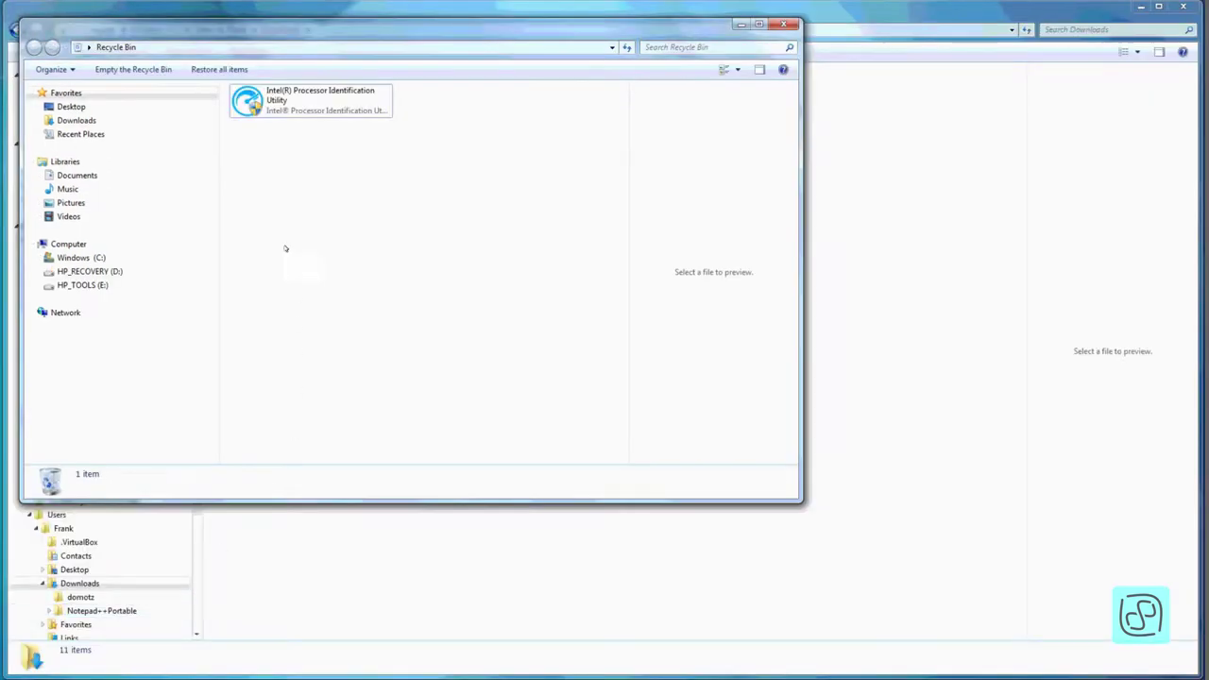
pyautogui.click(276, 98)
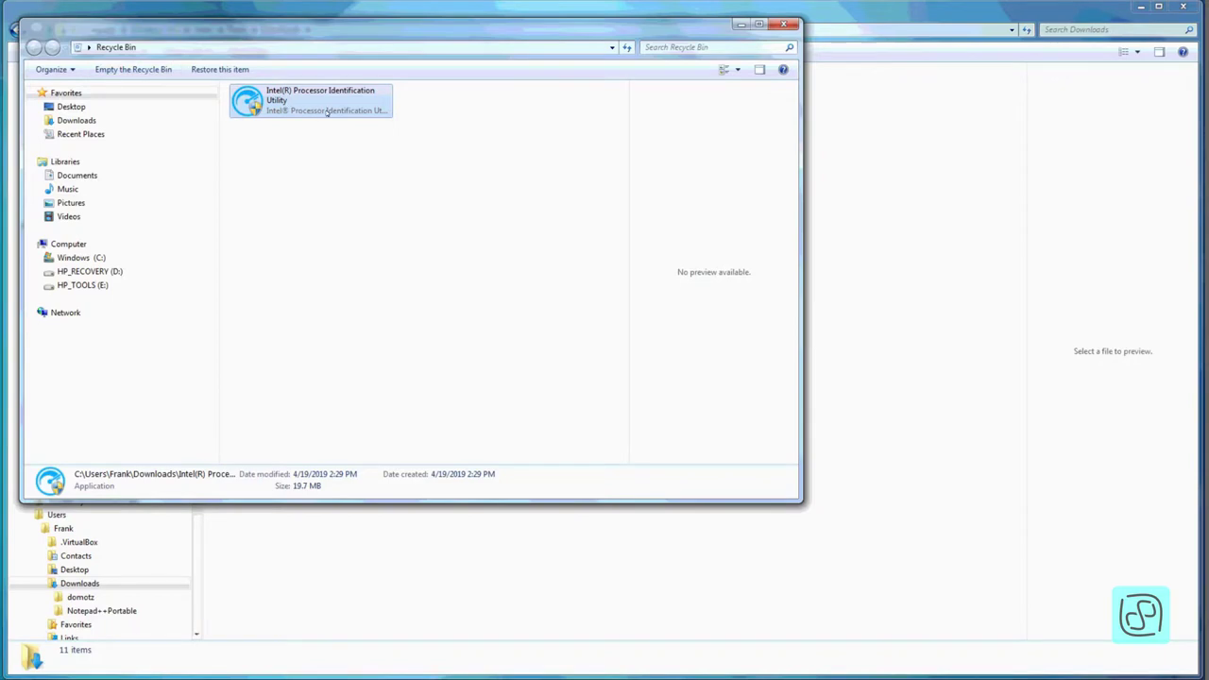
pyautogui.moveTo(324, 112)
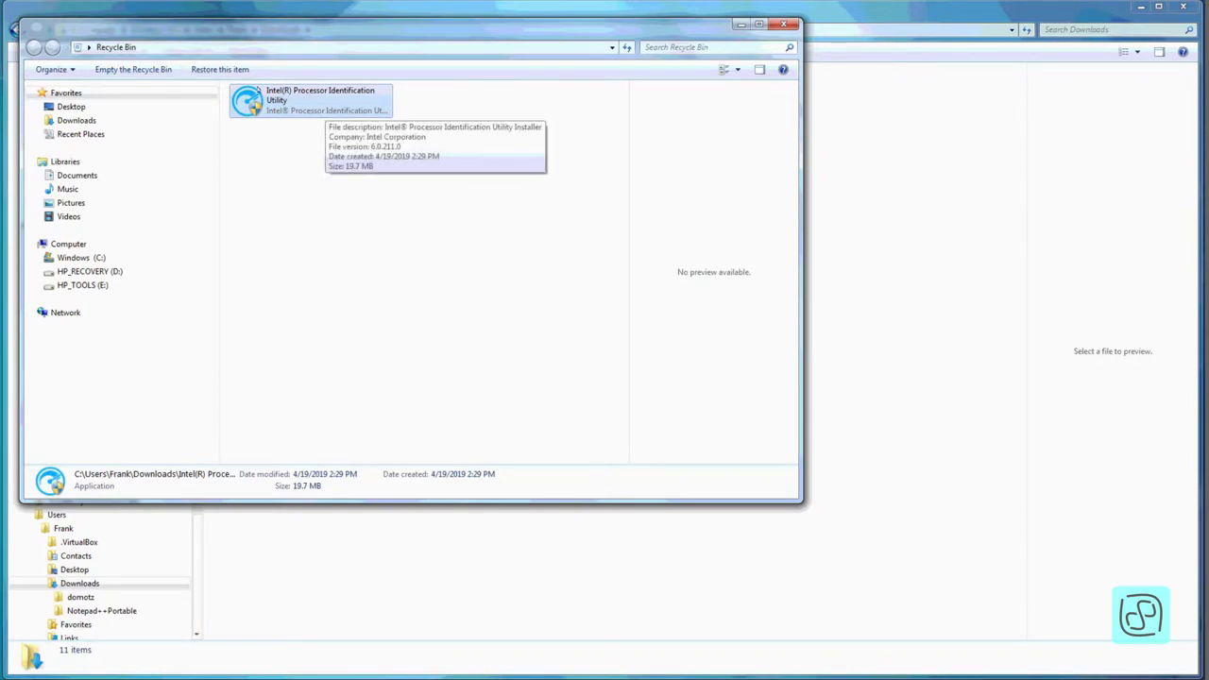
pyautogui.click(220, 69)
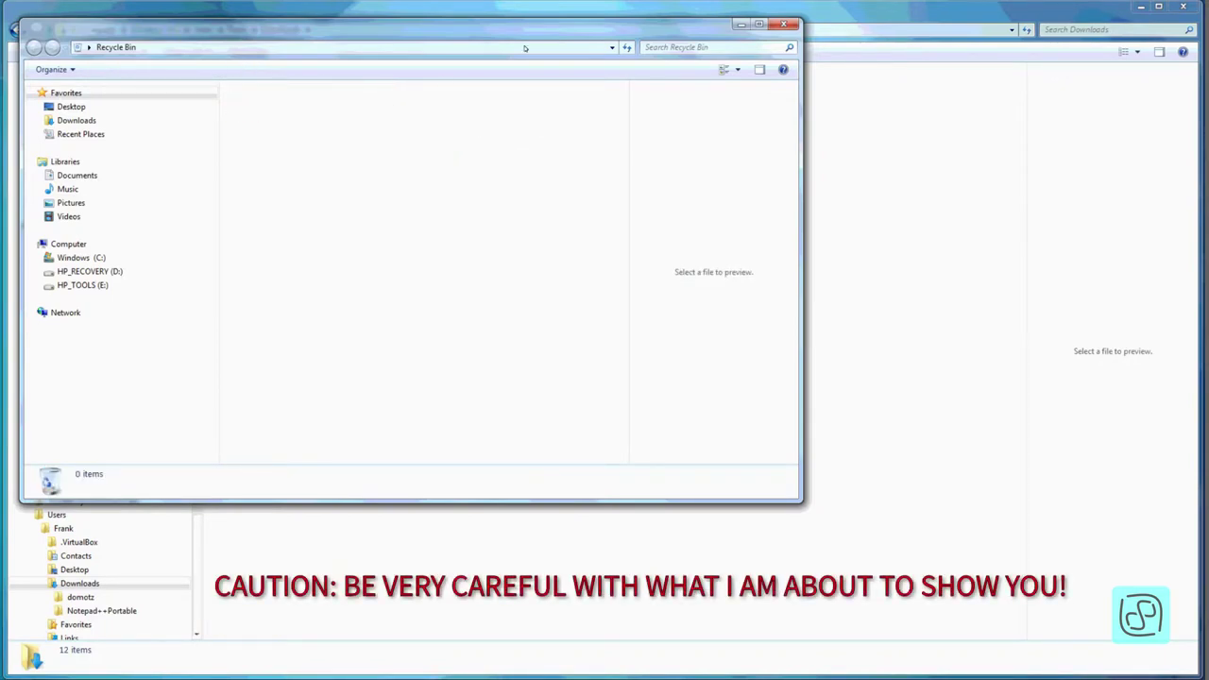
pyautogui.click(784, 24)
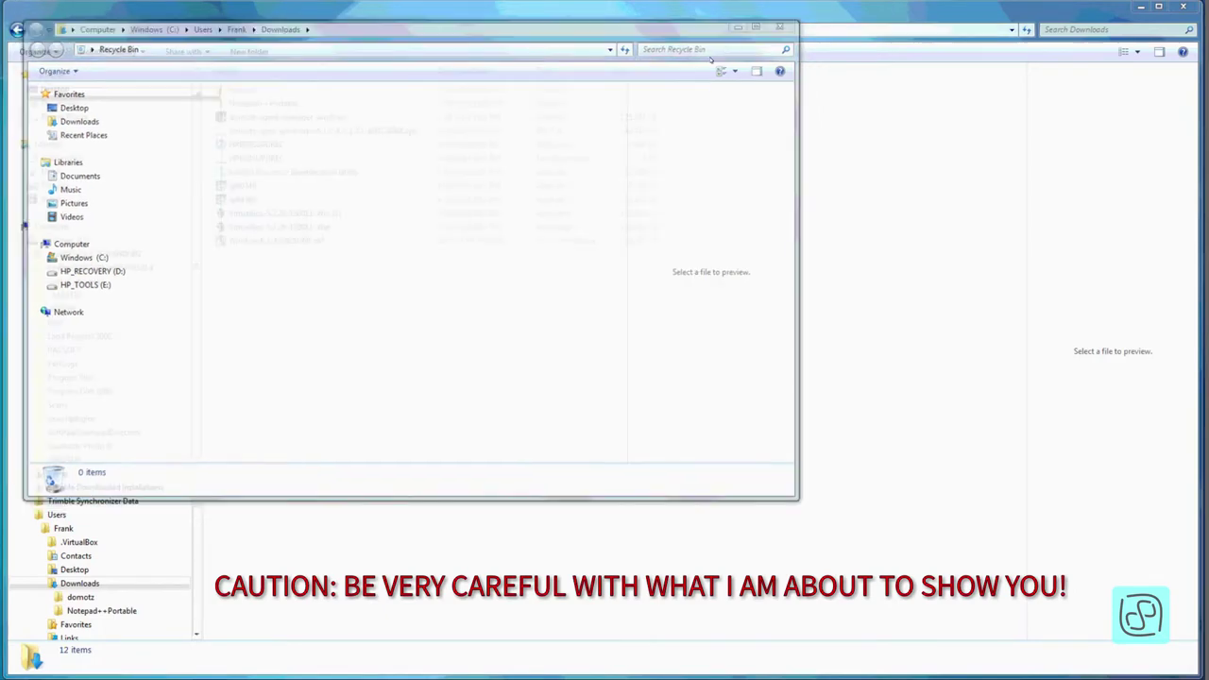
# - Permanently delete the Intel(R) Processor Identification Utility from Downloads, bypassing the Recycle Bin
pyautogui.click(293, 174)
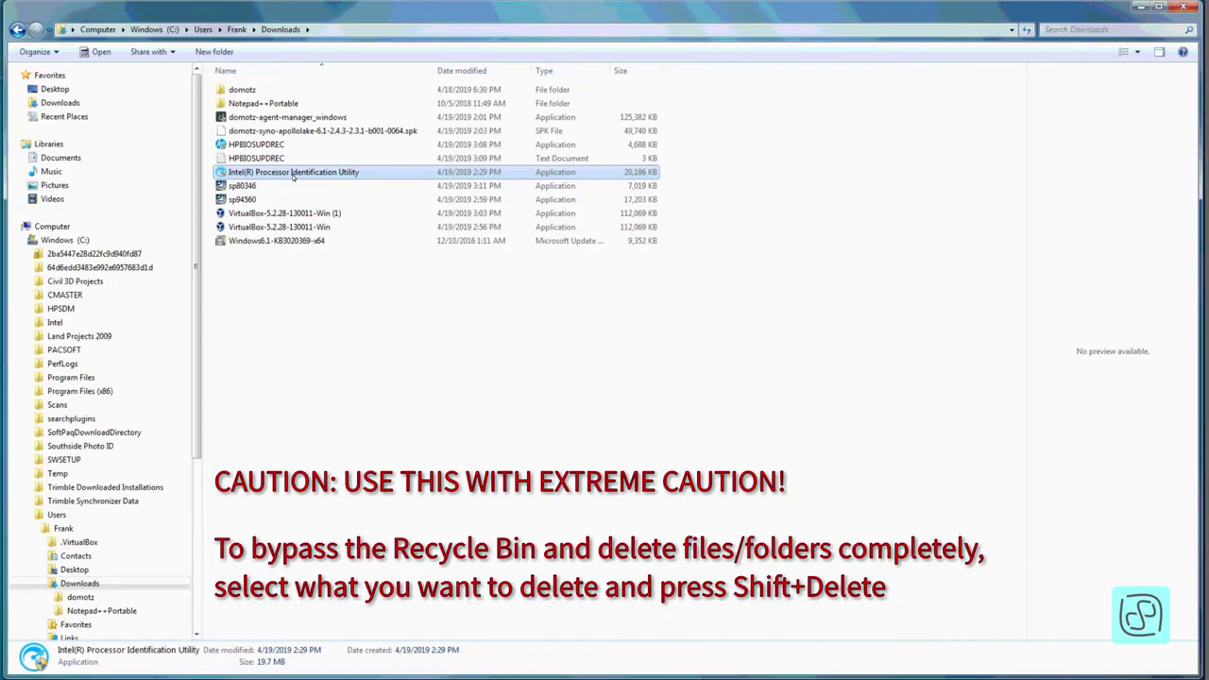
pyautogui.hotkey('shift', 'Delete')
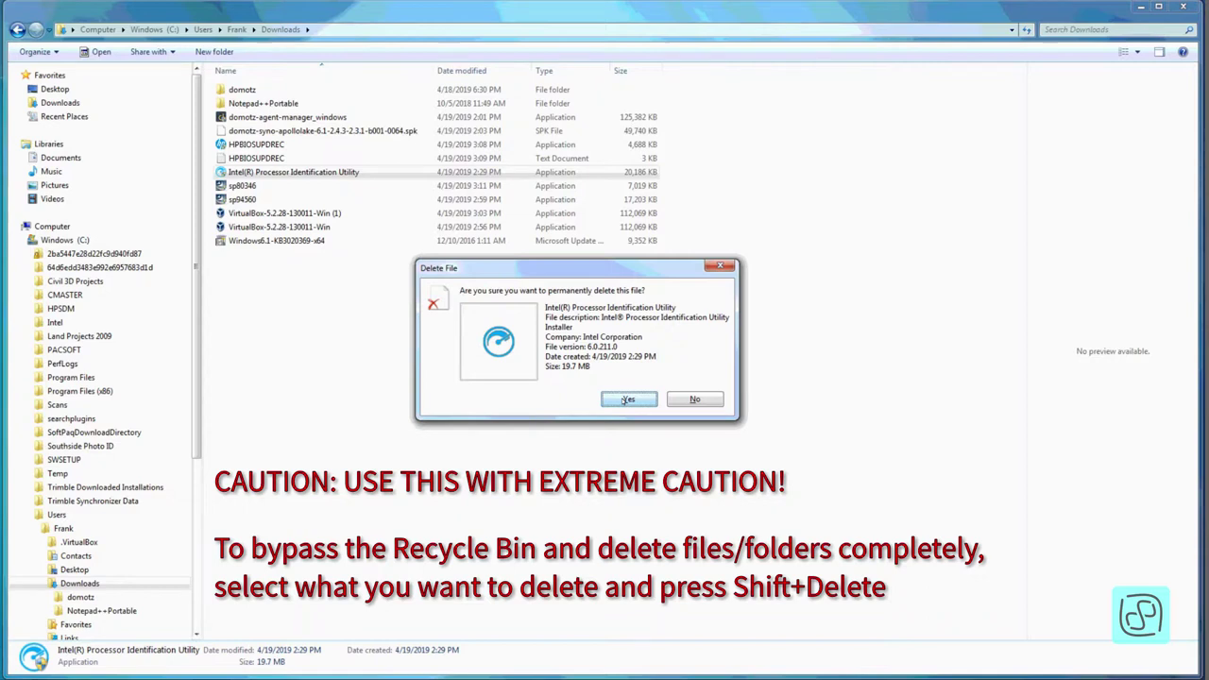
pyautogui.click(627, 400)
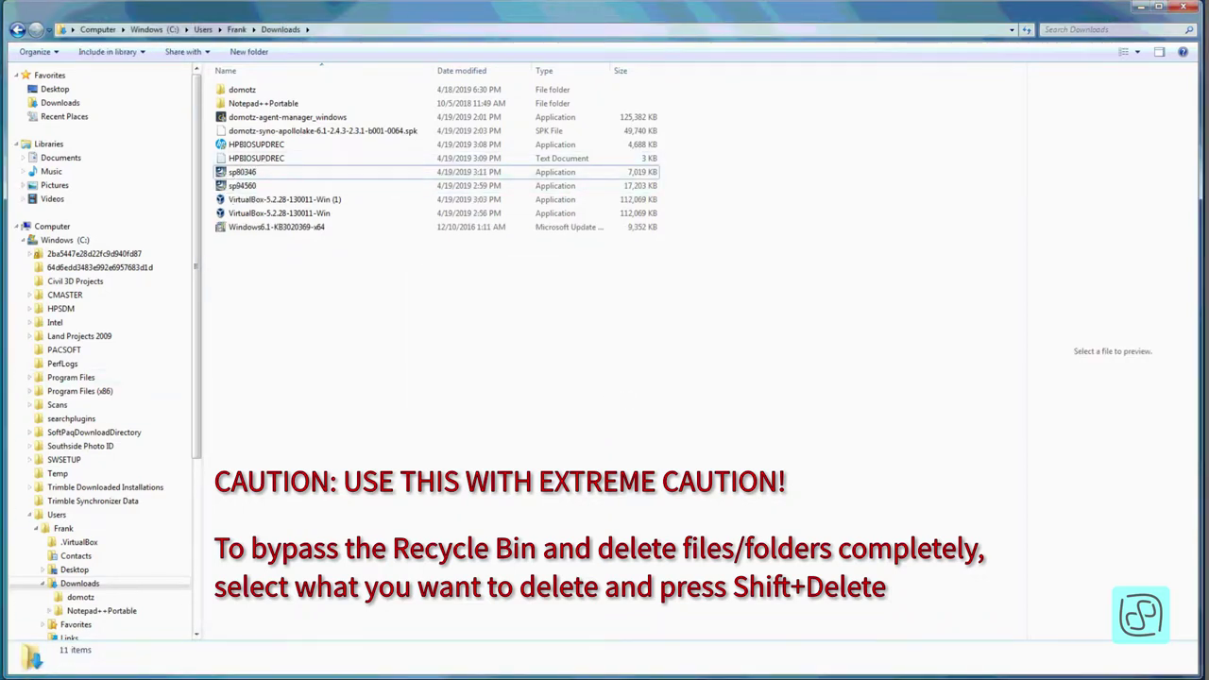
# - Check the Recycle Bin for the permanently deleted utility and minimize its window
pyautogui.moveTo(31, 658)
pyautogui.click(165, 618)
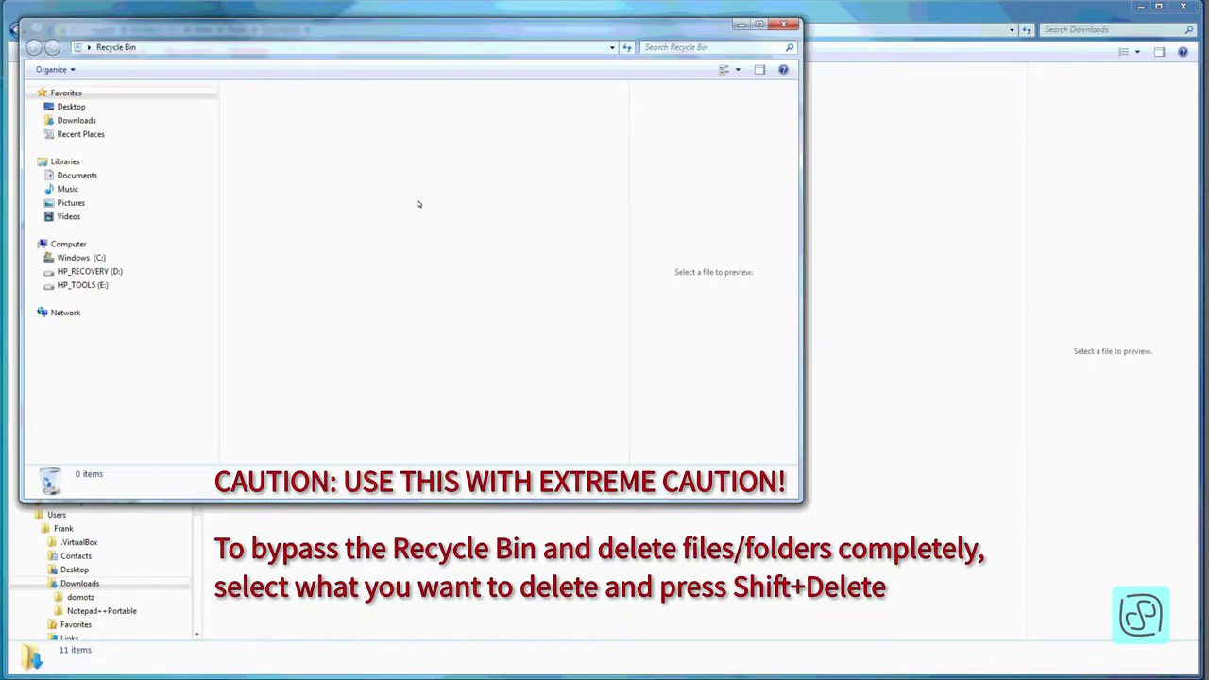
pyautogui.click(740, 24)
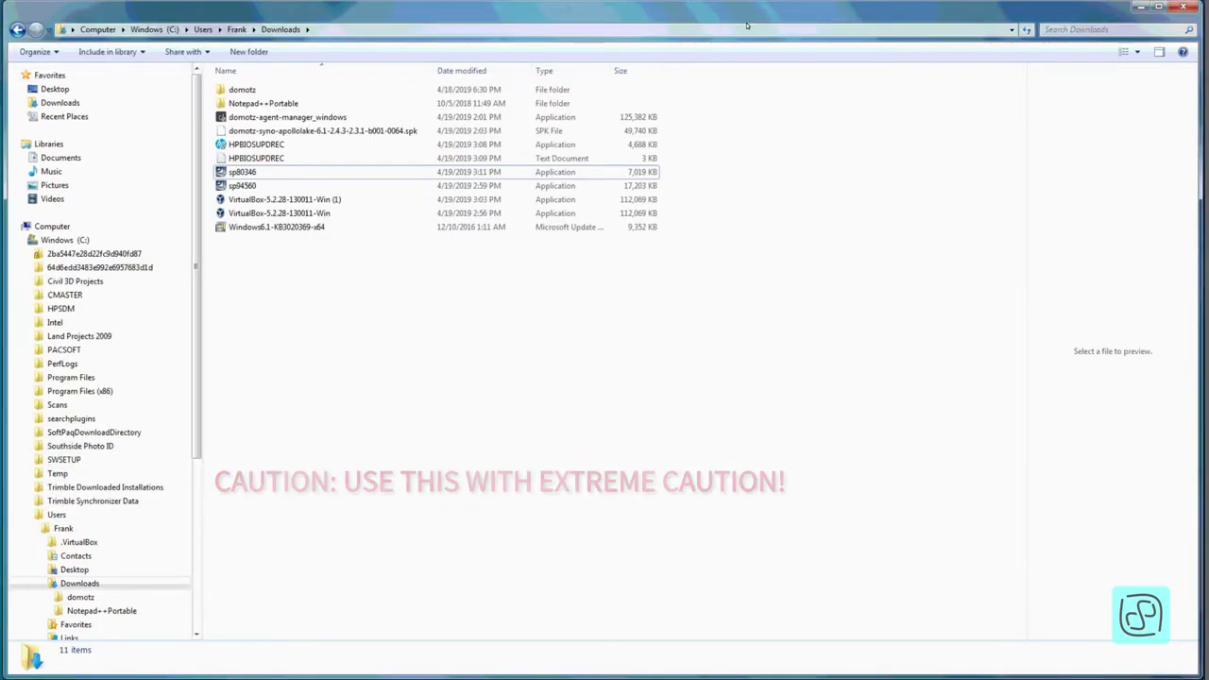
# - Select the Notepad++Portable folder, the domotz-agent-manager_windows application and the domotz folder in turn to compare their item types in Downloads
pyautogui.click(299, 92)
pyautogui.click(299, 104)
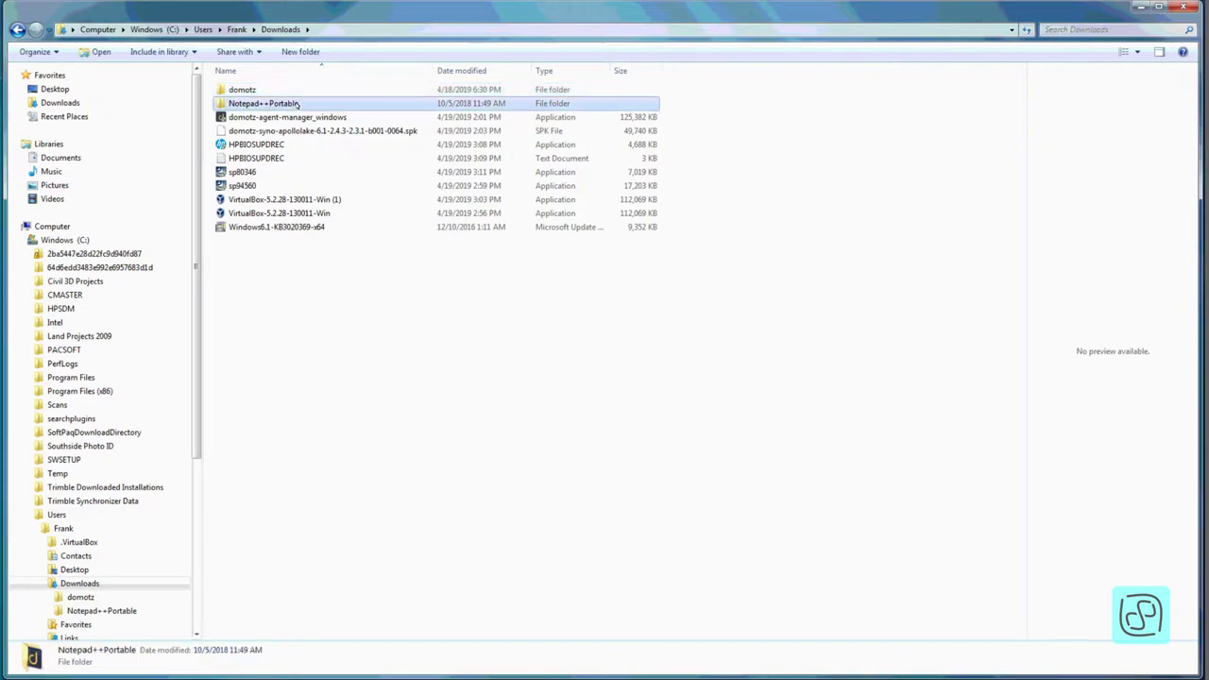
pyautogui.click(253, 118)
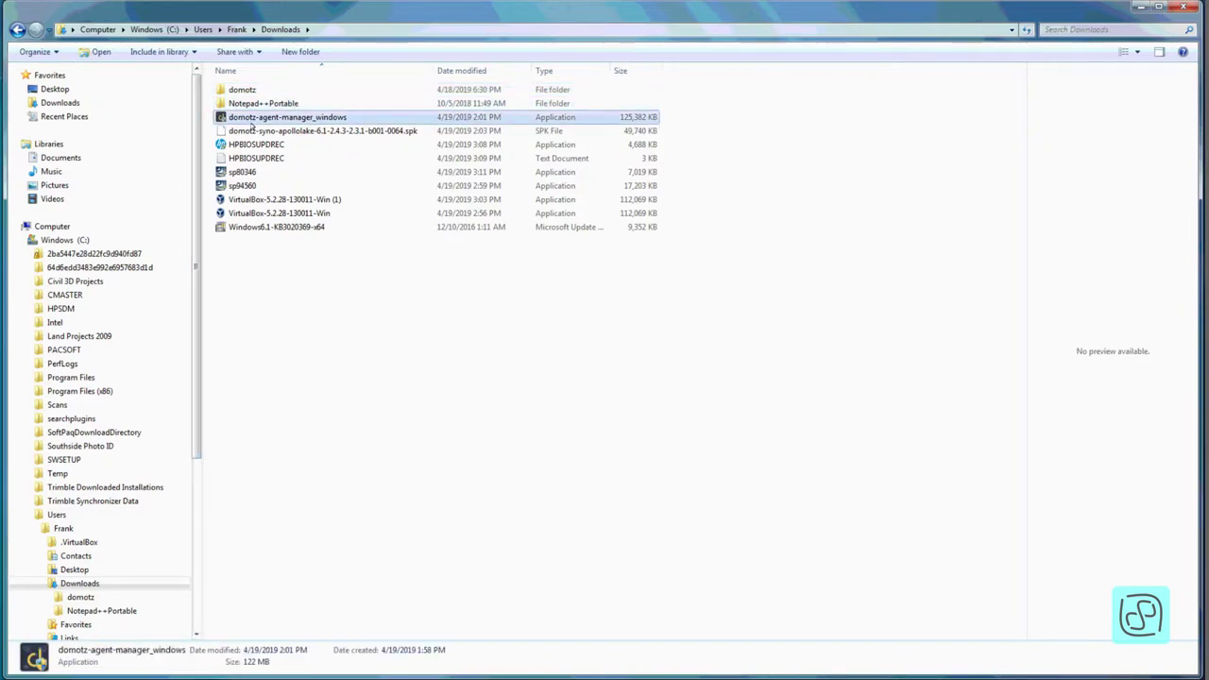
pyautogui.click(573, 91)
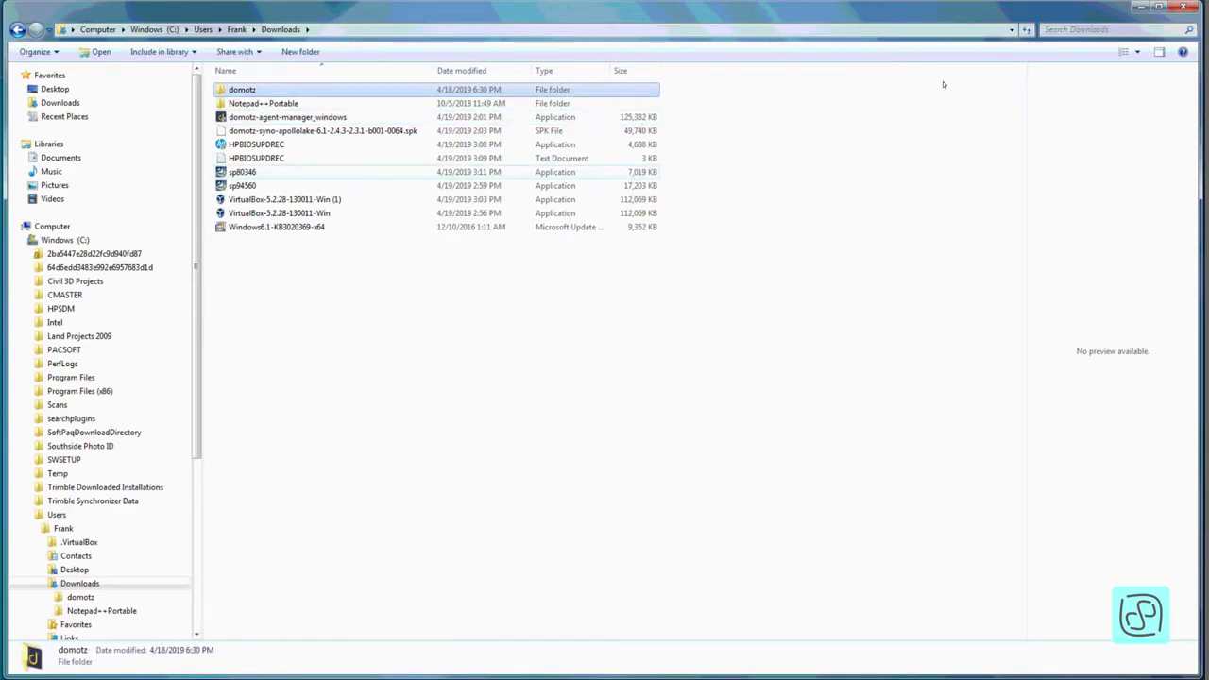
# - Show the Downloads contents as Small Icons and as Large Icons, and return to the Details view
pyautogui.click(1137, 53)
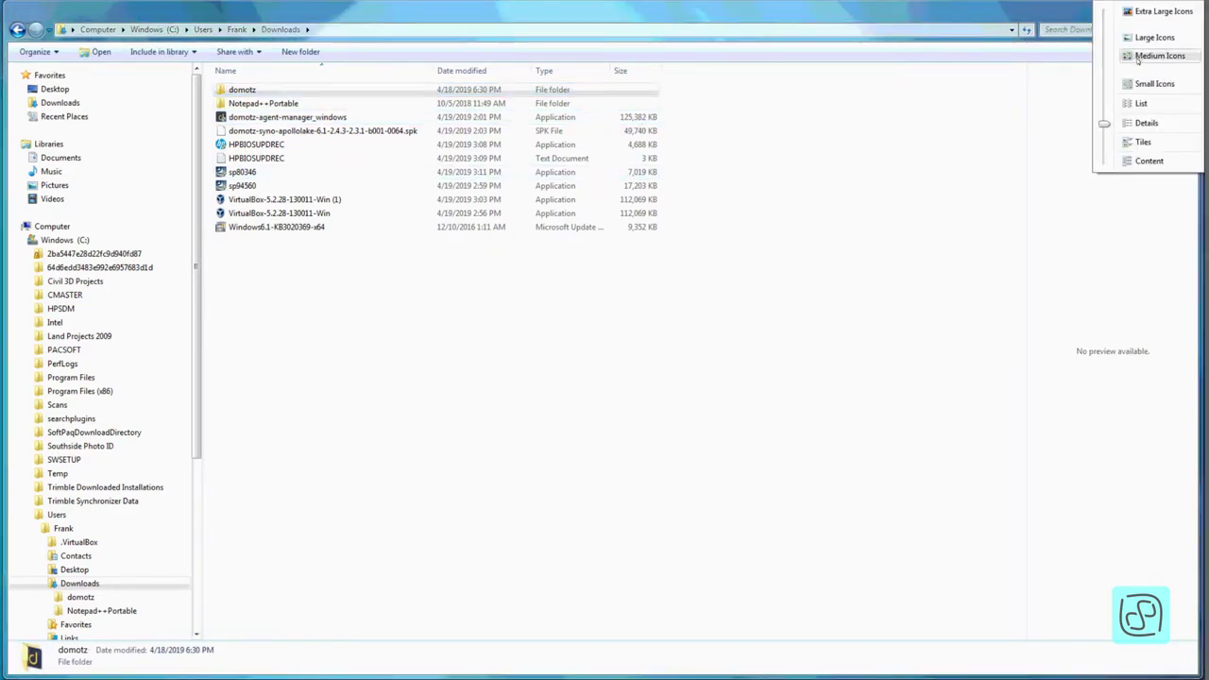
pyautogui.click(1137, 85)
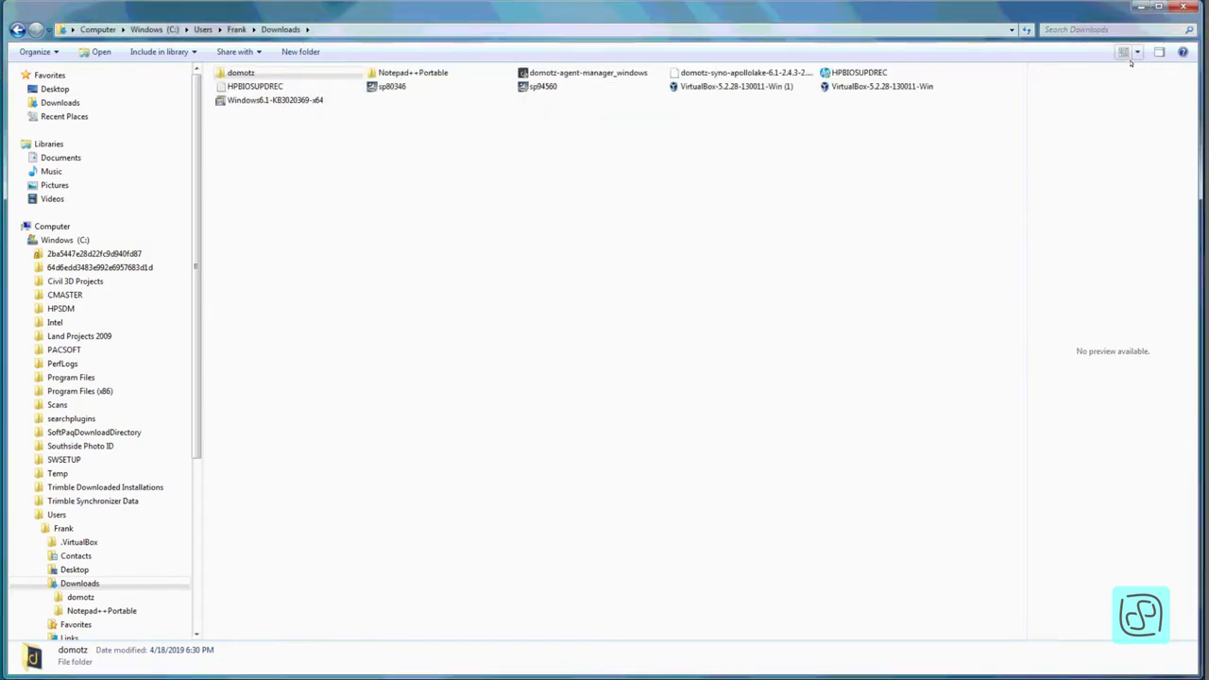
pyautogui.click(1129, 51)
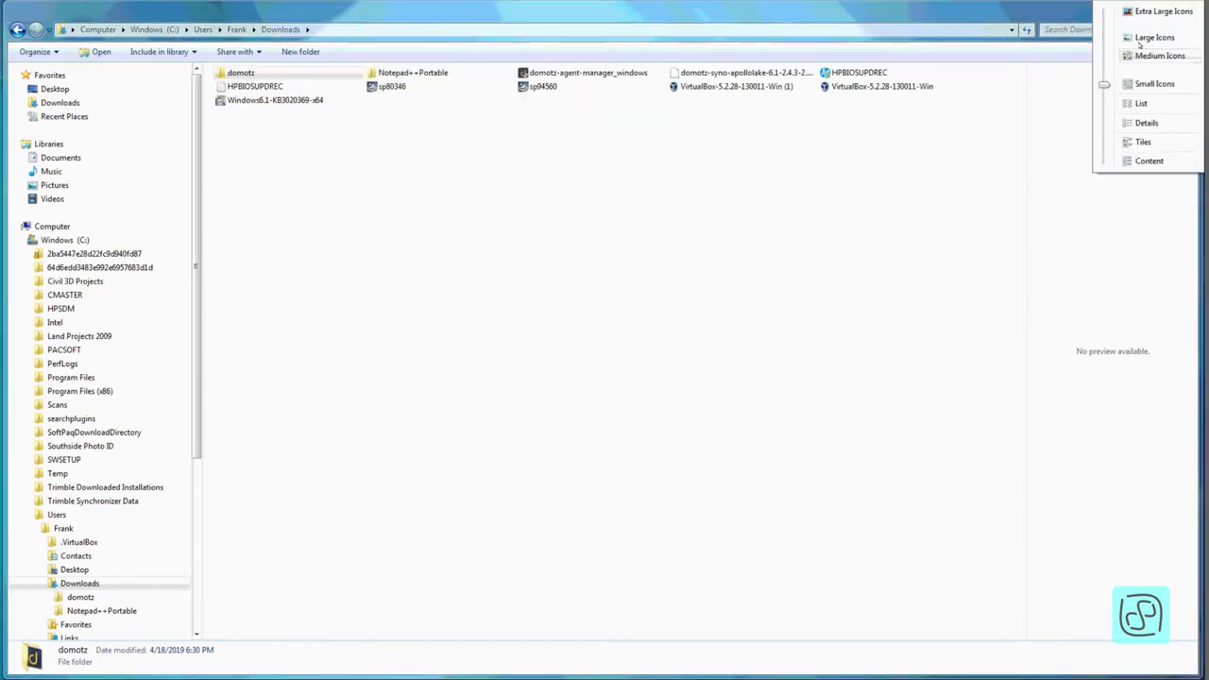
pyautogui.click(1139, 56)
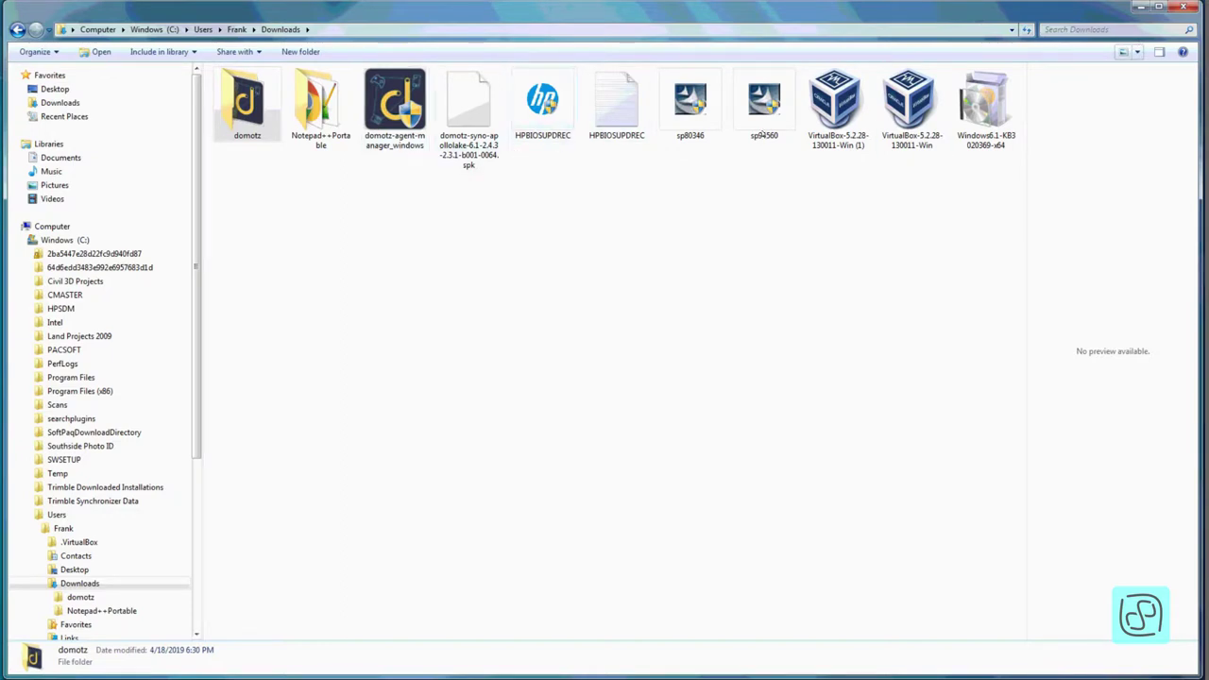
pyautogui.click(1139, 53)
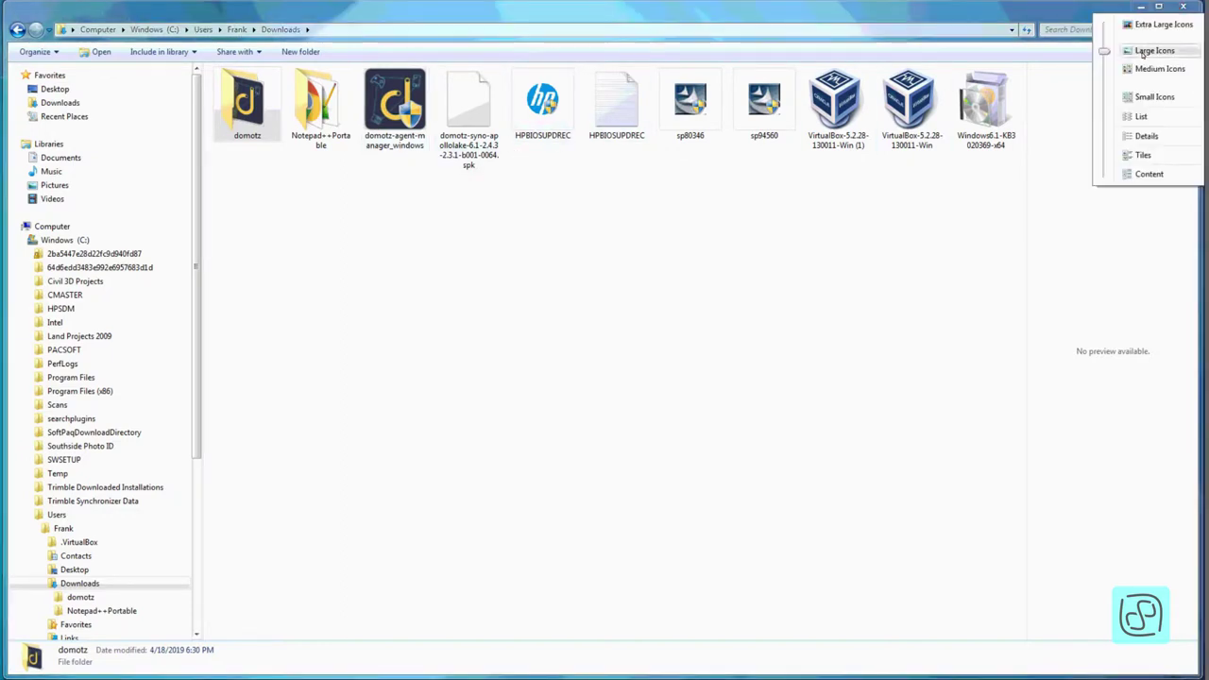
pyautogui.click(1143, 136)
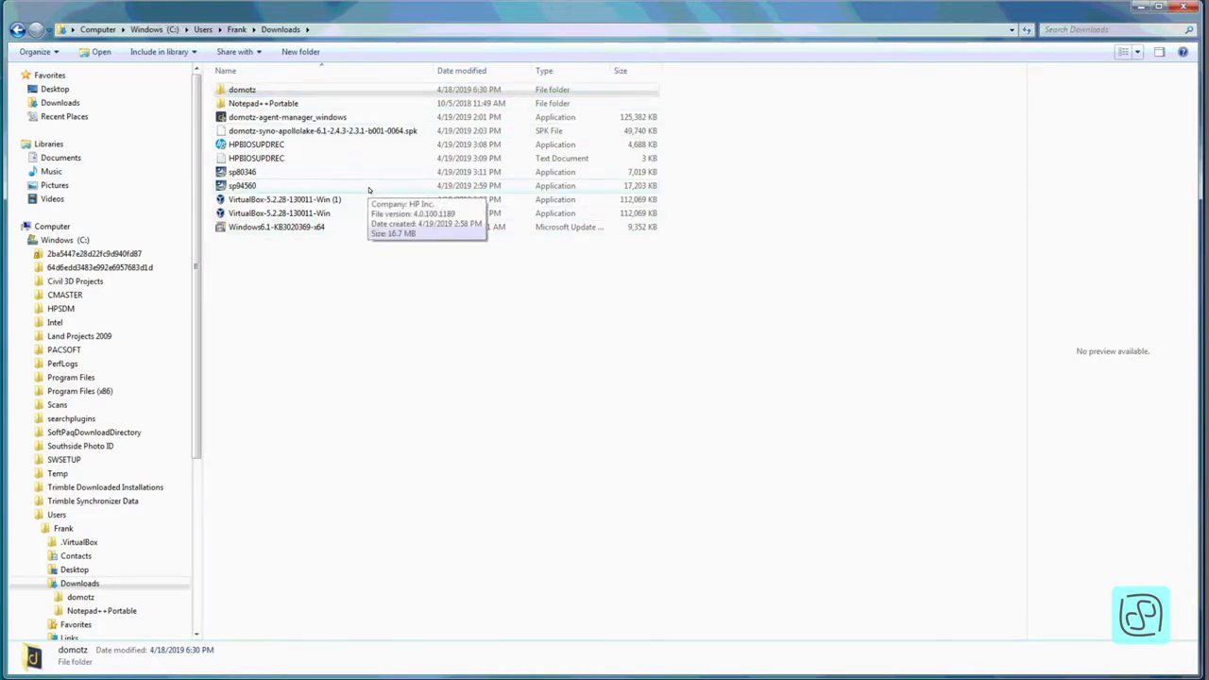
# - Look at the search filters offered for Downloads, Date modified and Size, and leave the search empty
pyautogui.click(1071, 27)
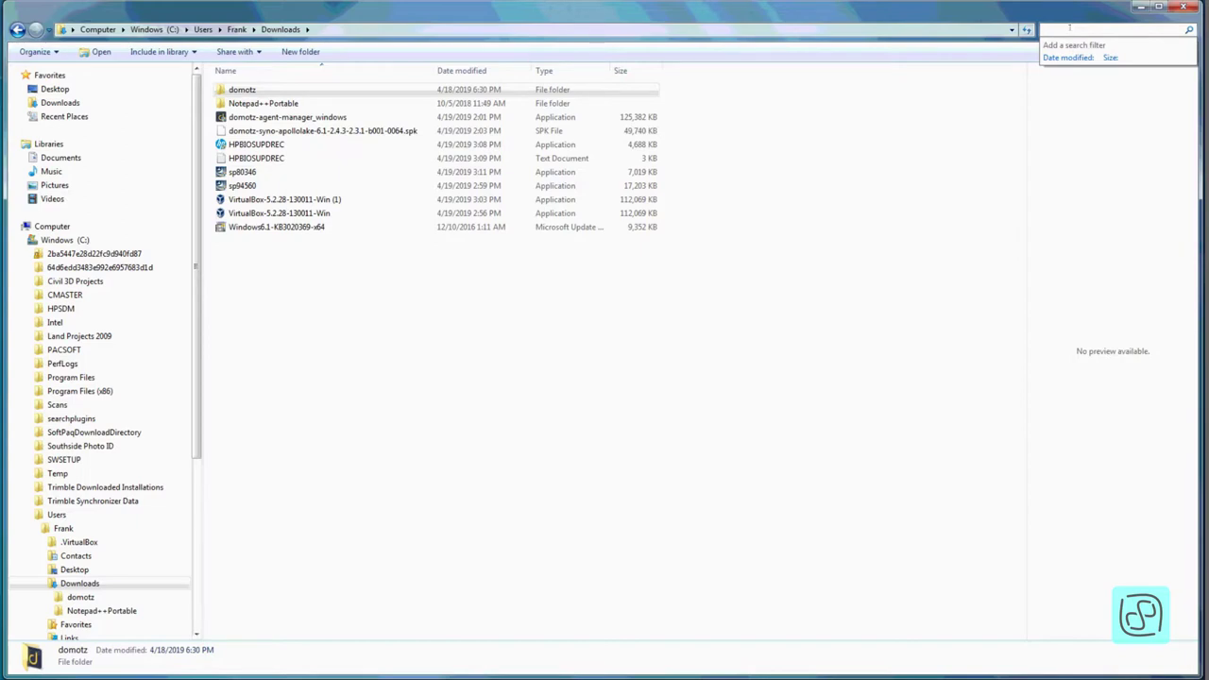
pyautogui.click(1069, 27)
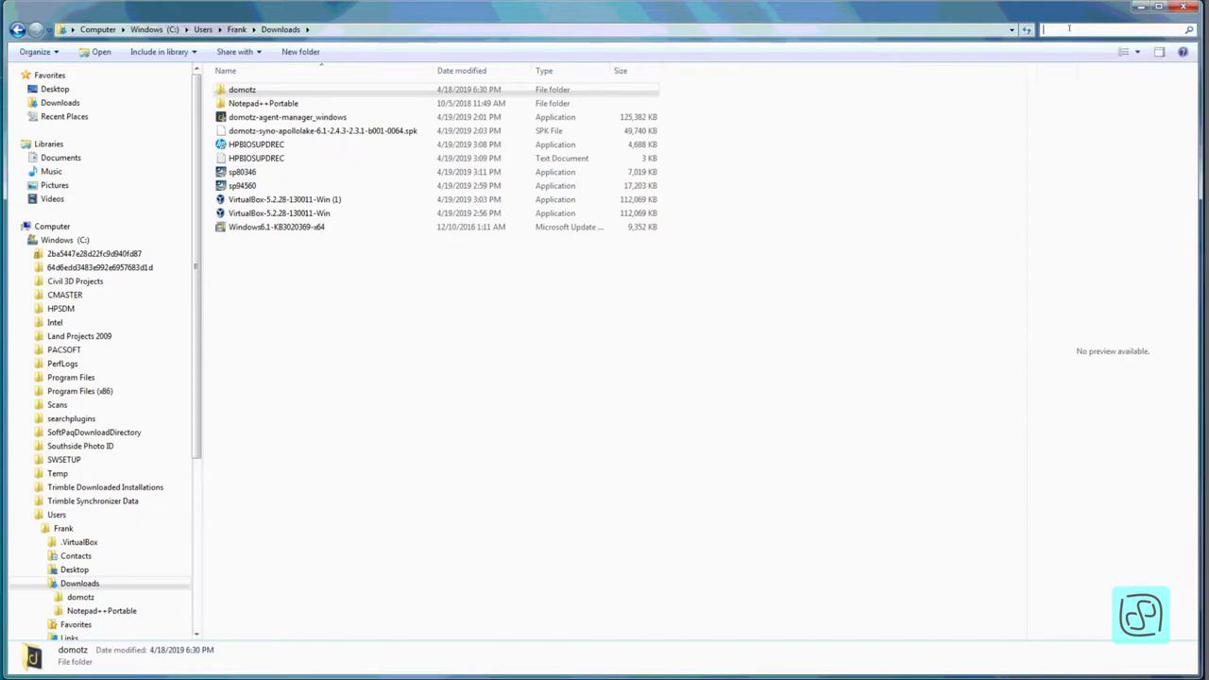
pyautogui.click(1070, 27)
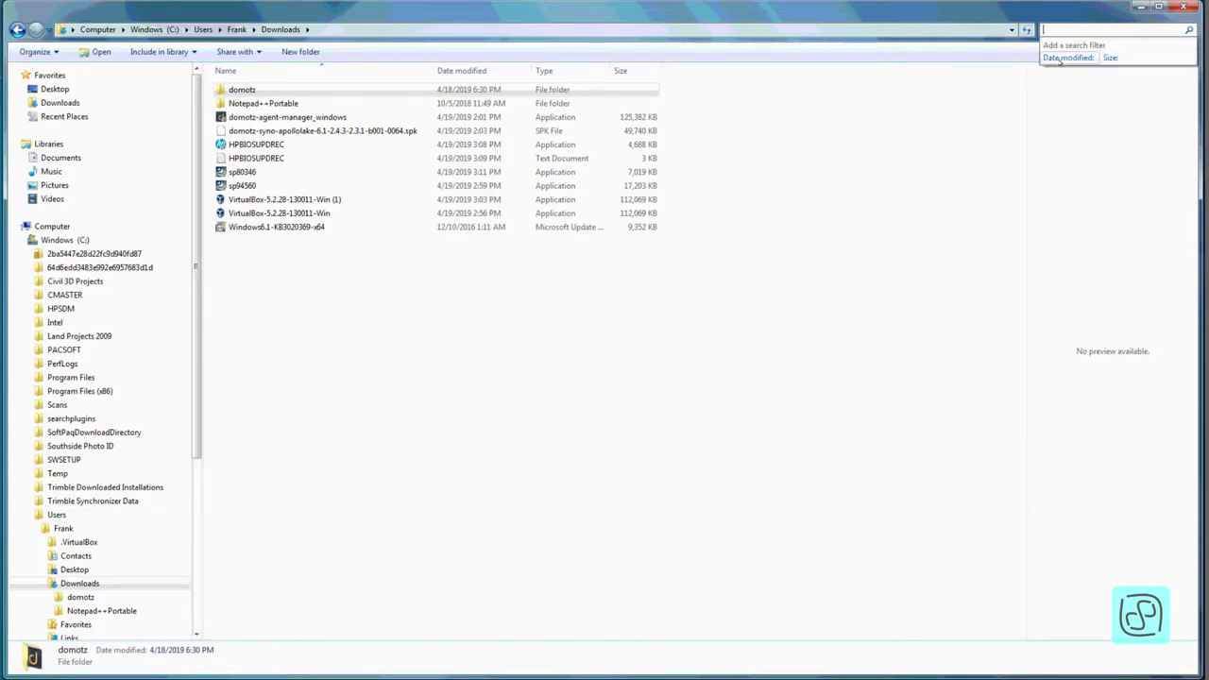
pyautogui.click(836, 140)
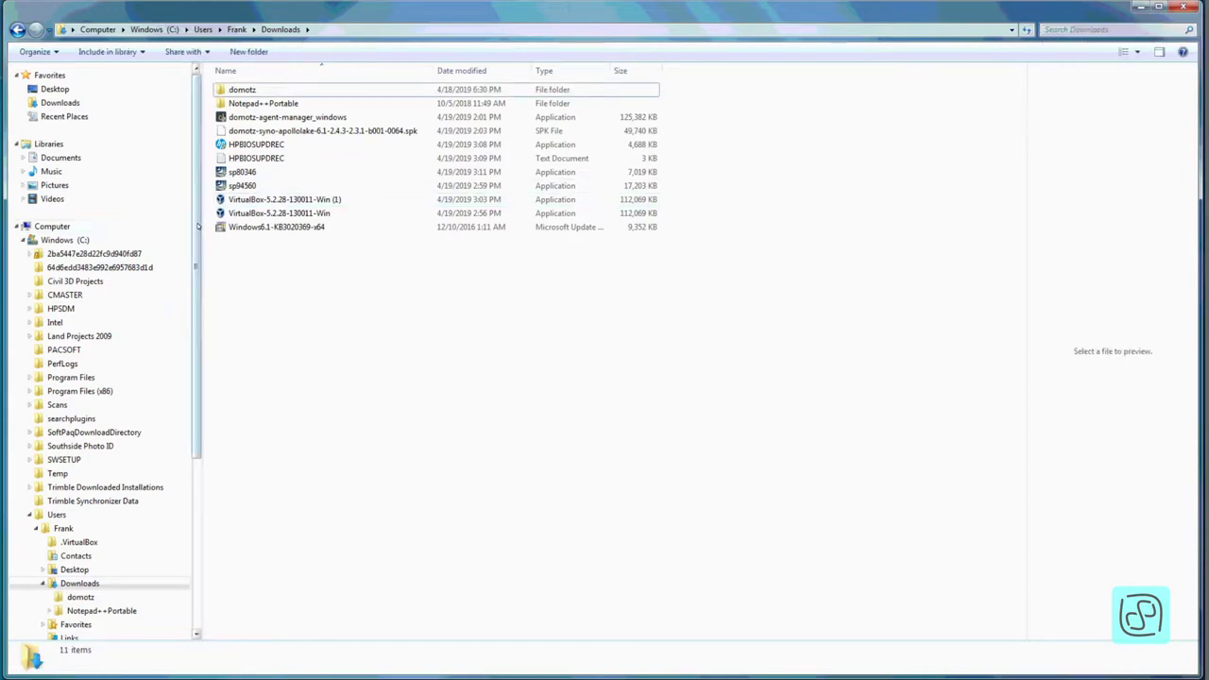
# - Look through the folder tree from the libraries down to the other drives and Network
pyautogui.scroll(-1, 188, 257)
pyautogui.scroll(-2, 188, 258)
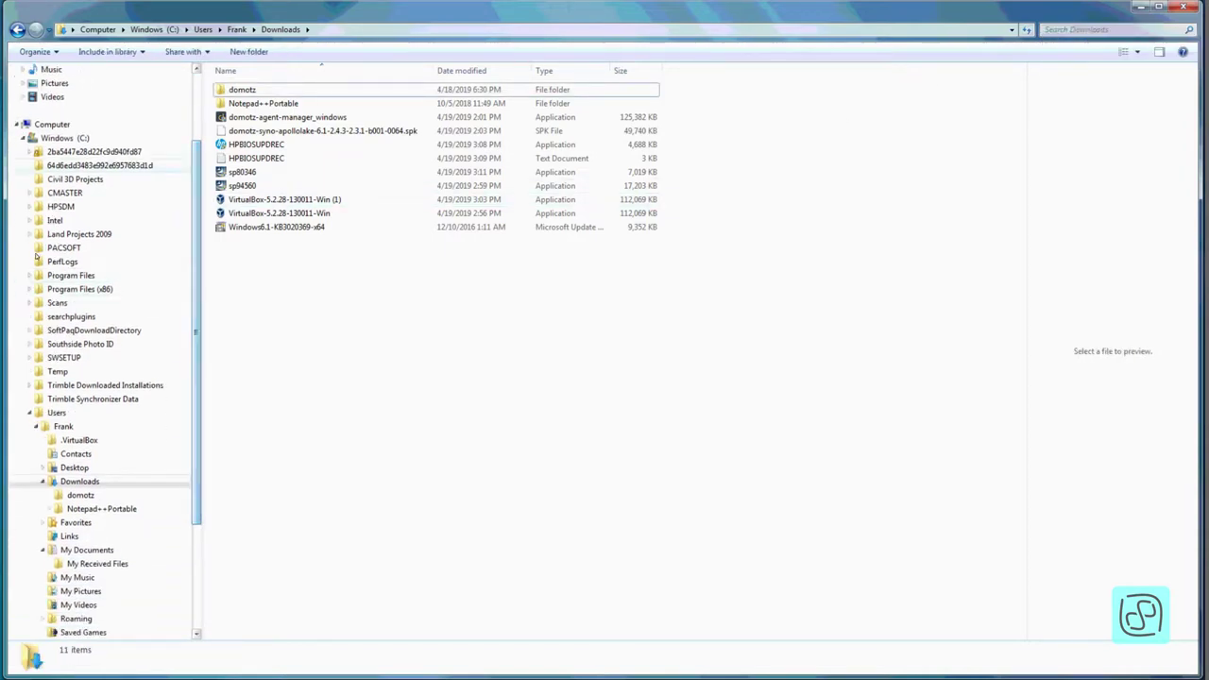
pyautogui.scroll(-2, 192, 260)
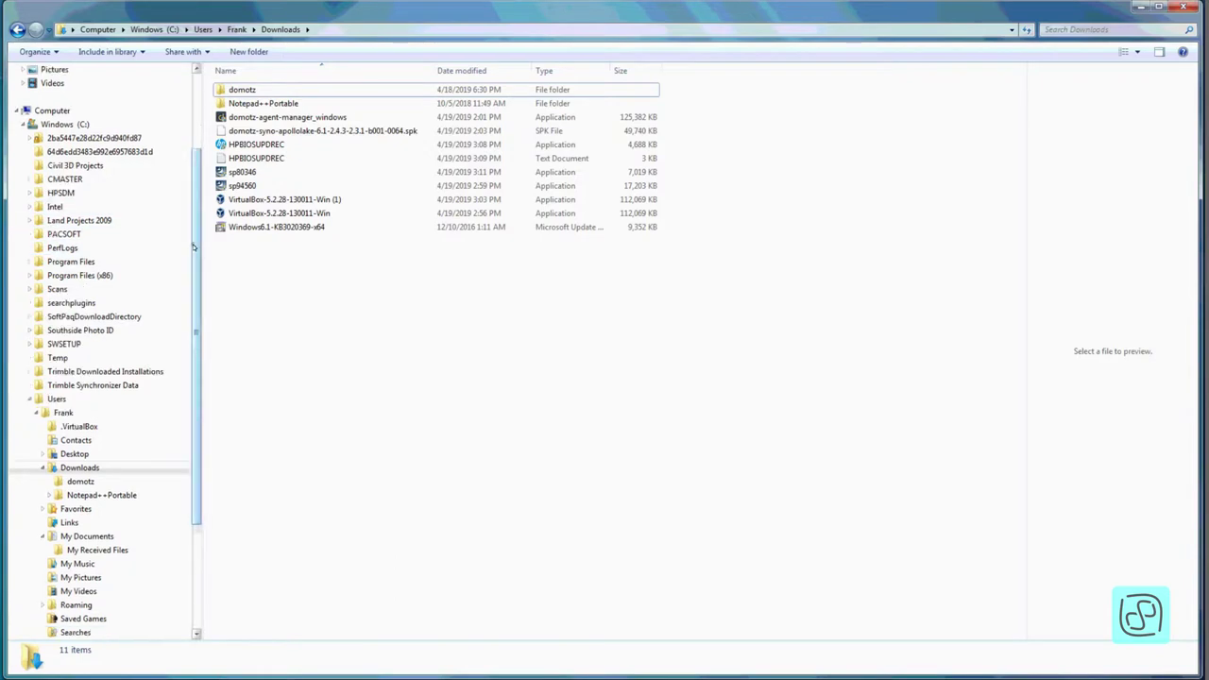
pyautogui.moveTo(191, 260); pyautogui.dragTo(190, 327)
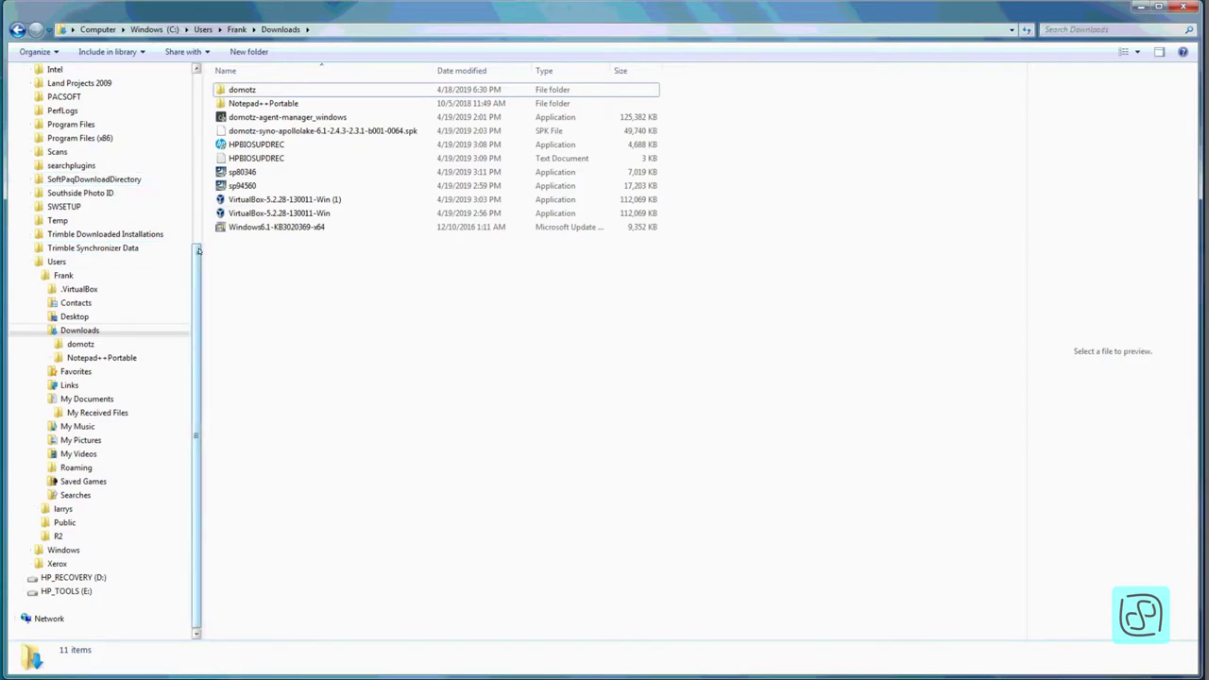
pyautogui.moveTo(199, 253); pyautogui.dragTo(201, 212)
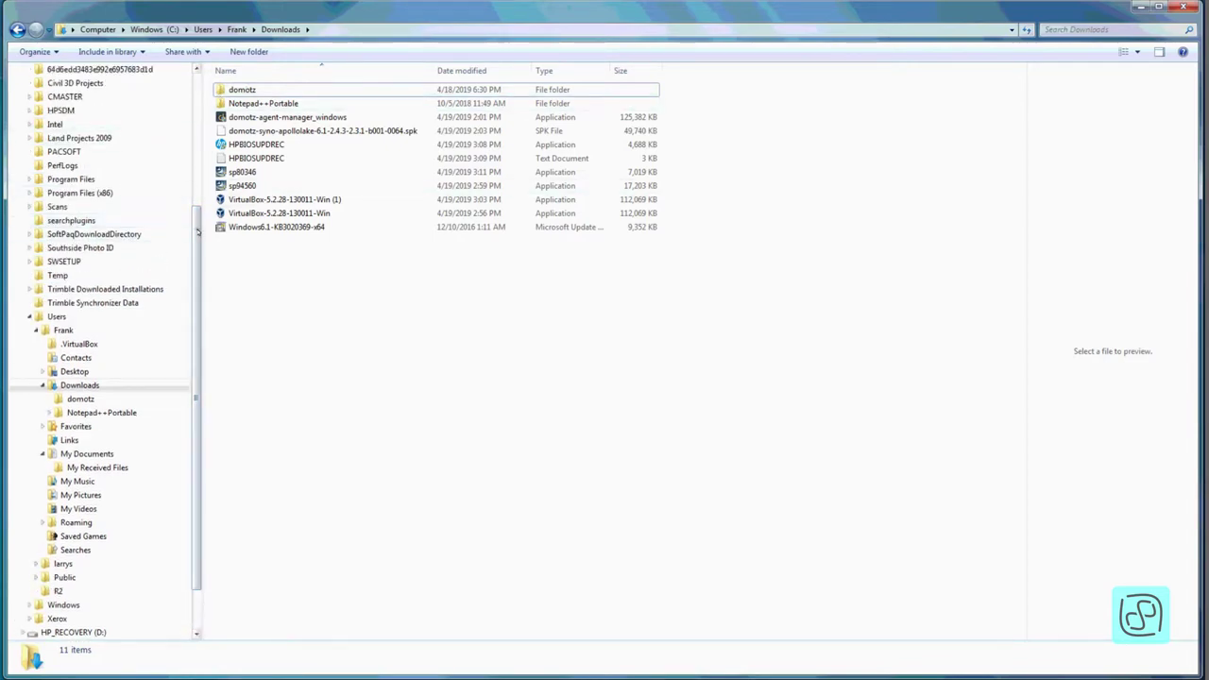
pyautogui.scroll(3, 199, 231)
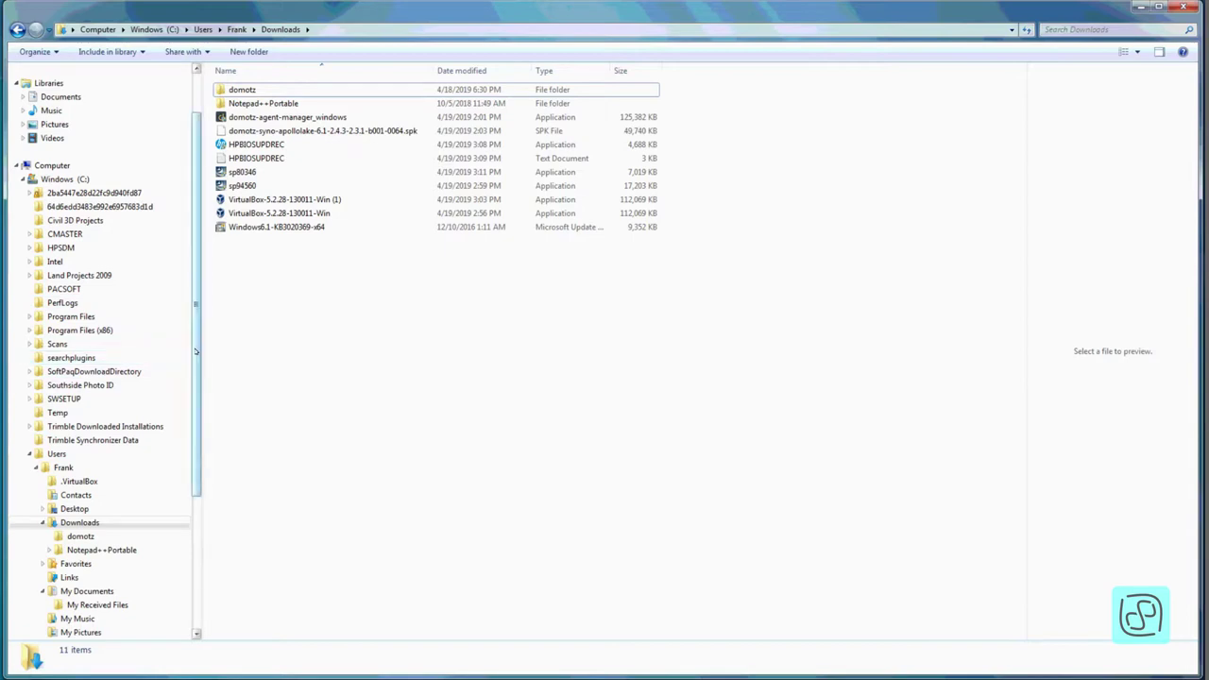
pyautogui.scroll(-2, 94, 396)
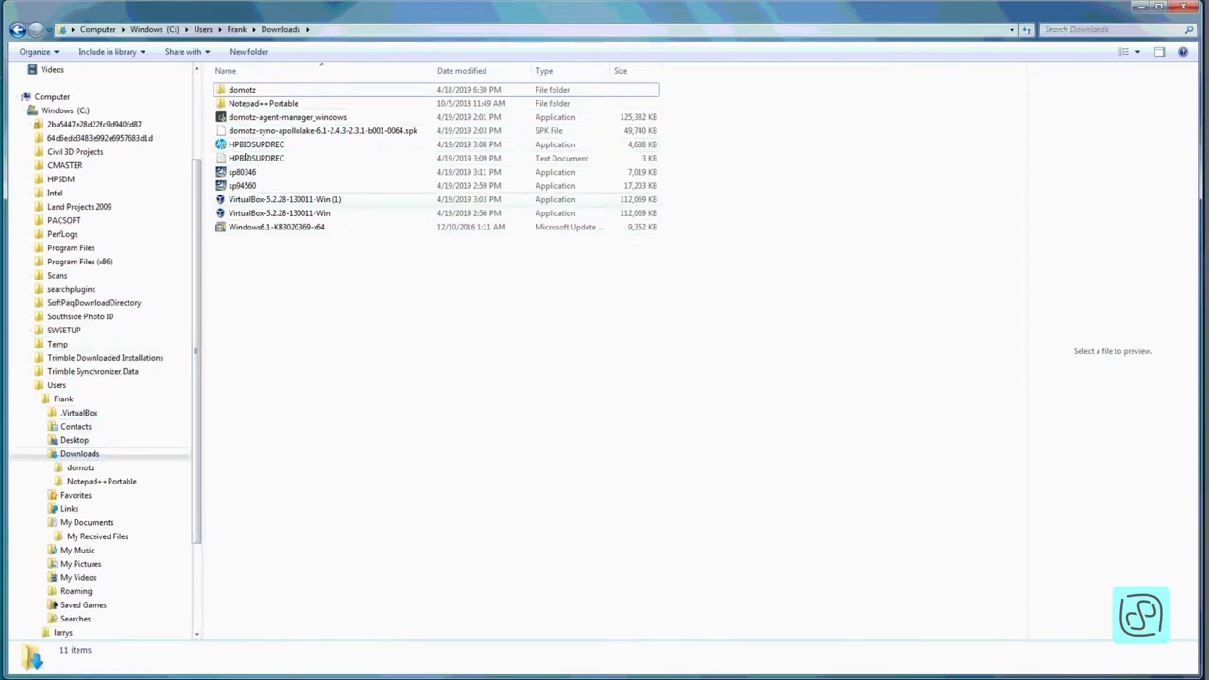
# - Turn on automatic expansion of the navigation pane to the current folder in Folder Options
pyautogui.click(57, 54)
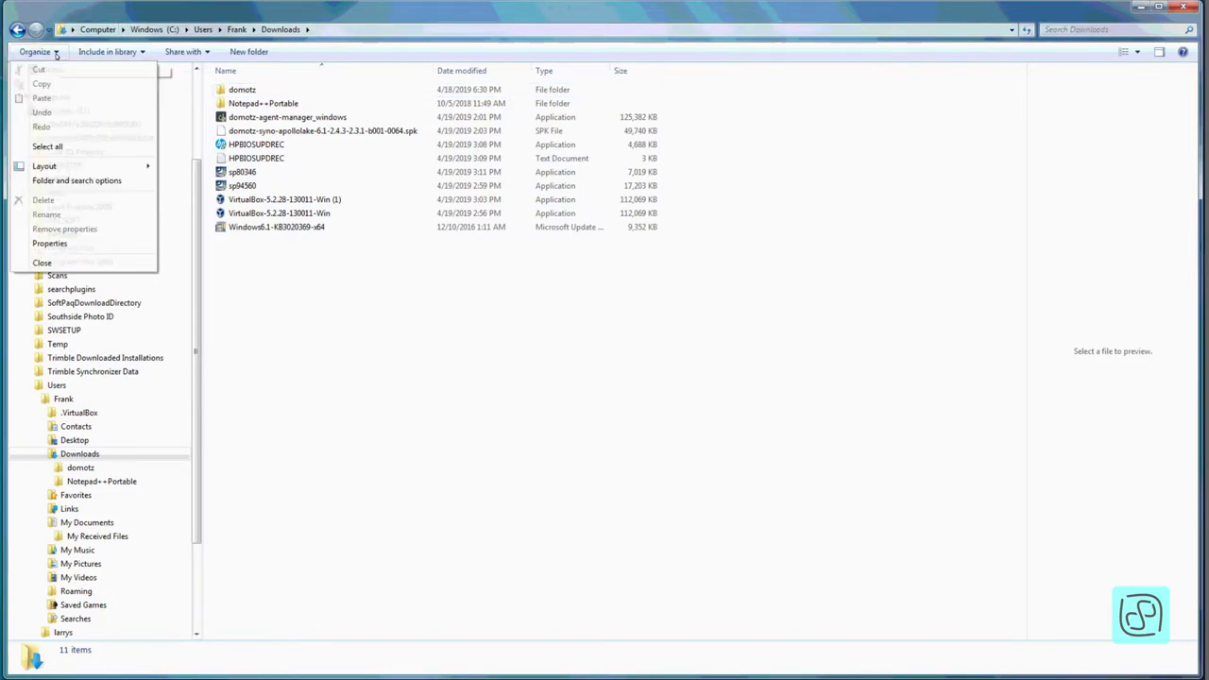
pyautogui.click(66, 182)
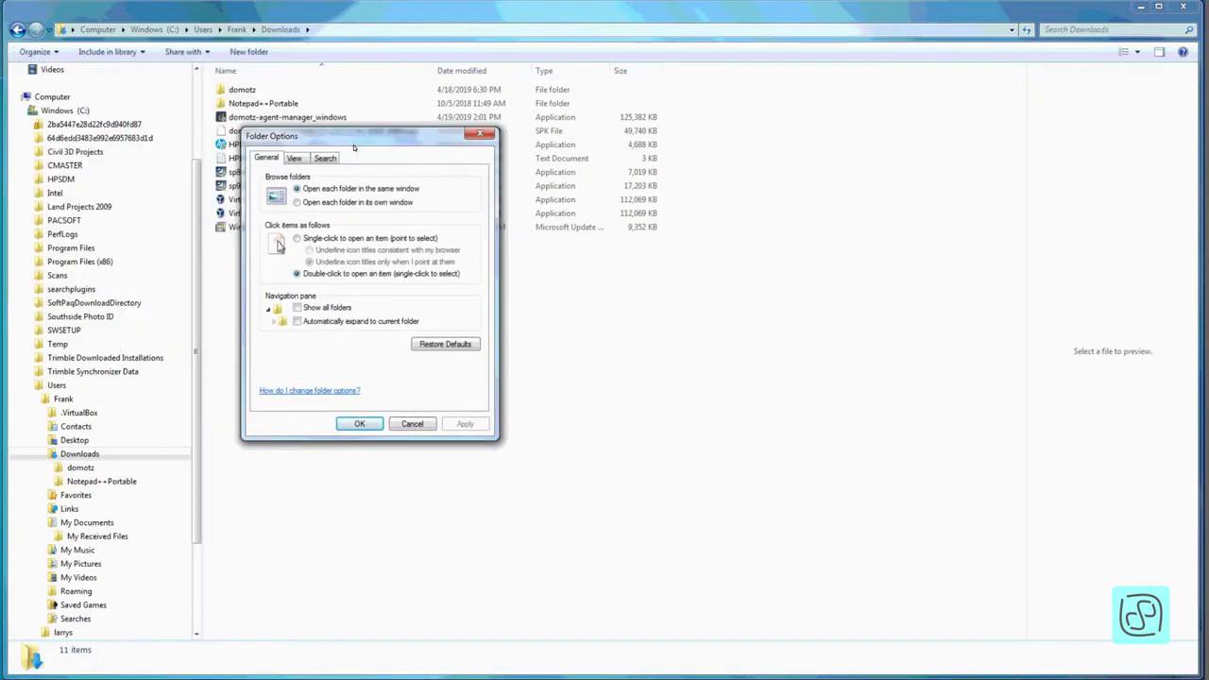
pyautogui.click(318, 325)
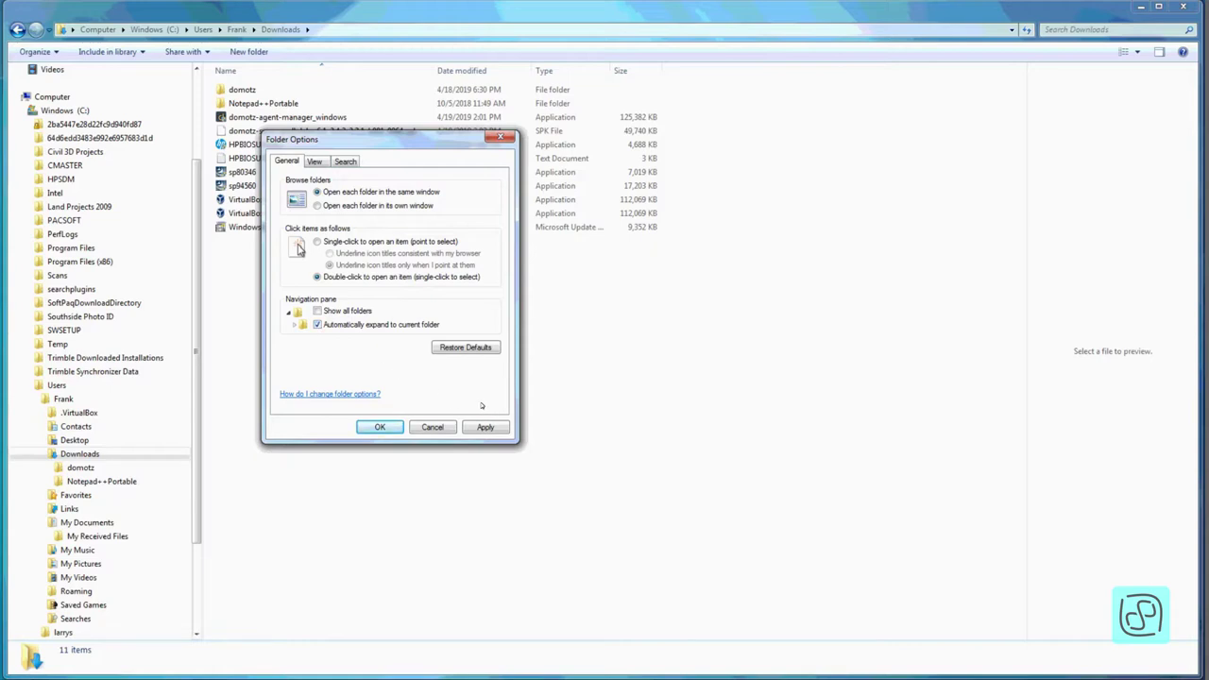
pyautogui.click(380, 427)
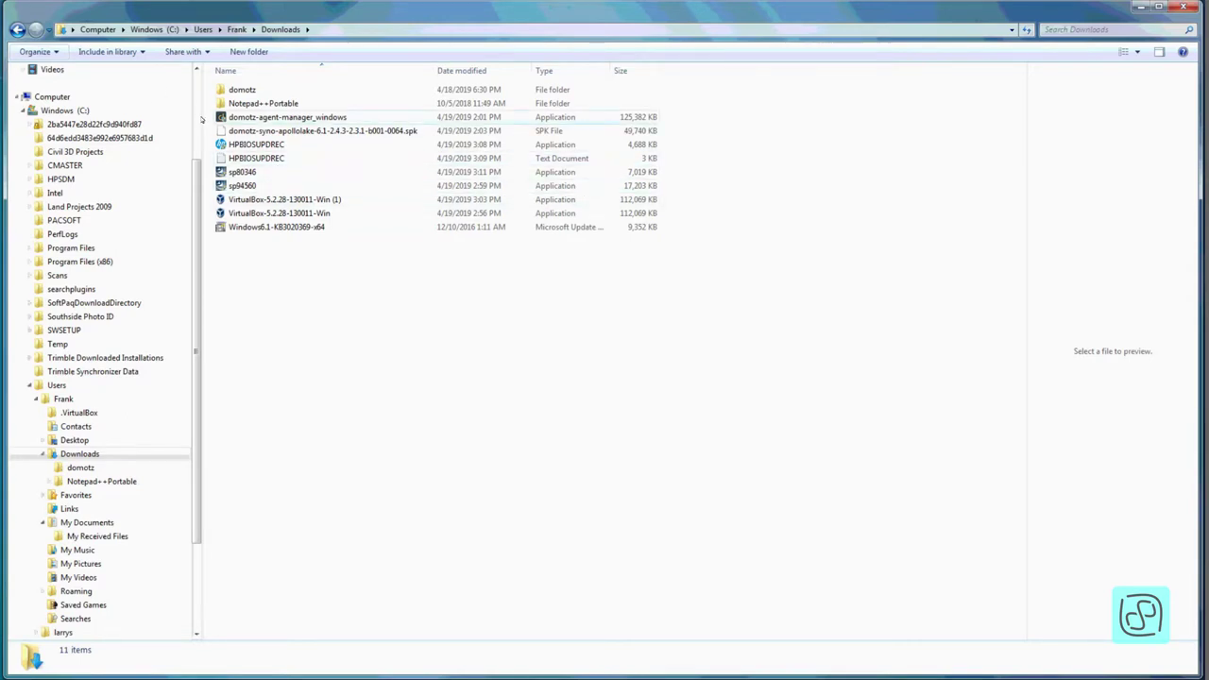
# - Close the Downloads window, and reopen the Recycle Bin from the desktop to close it as well
pyautogui.moveTo(243, 120)
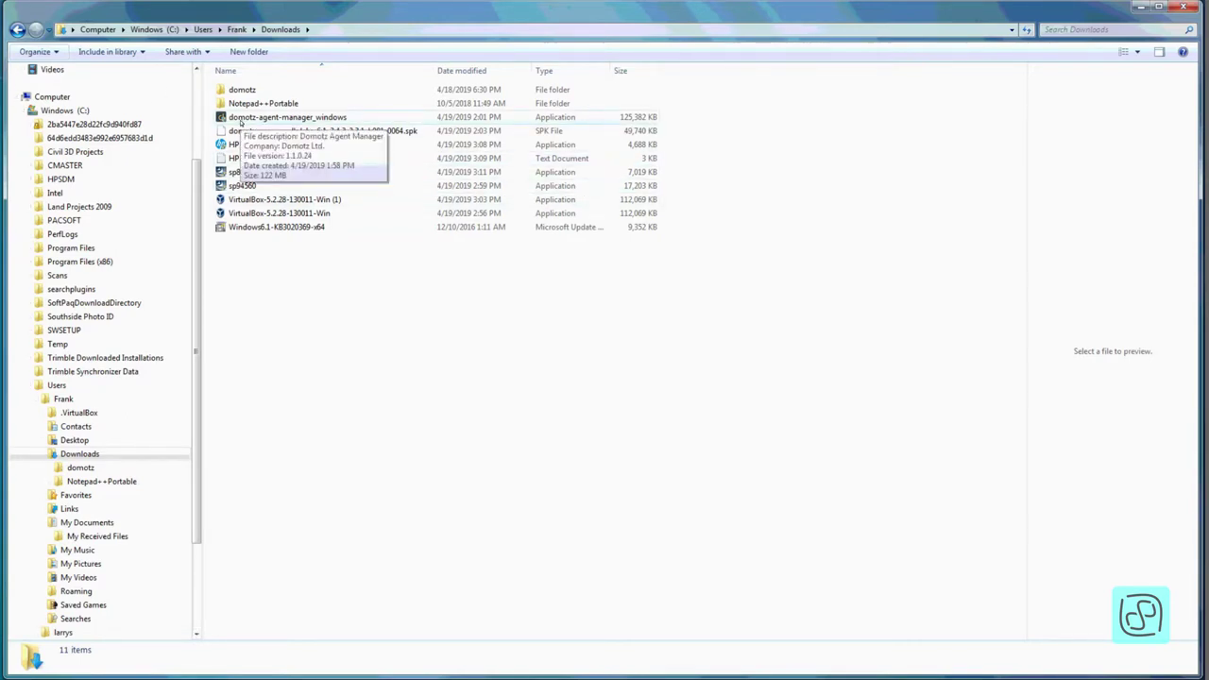
pyautogui.moveTo(194, 177); pyautogui.dragTo(193, 71)
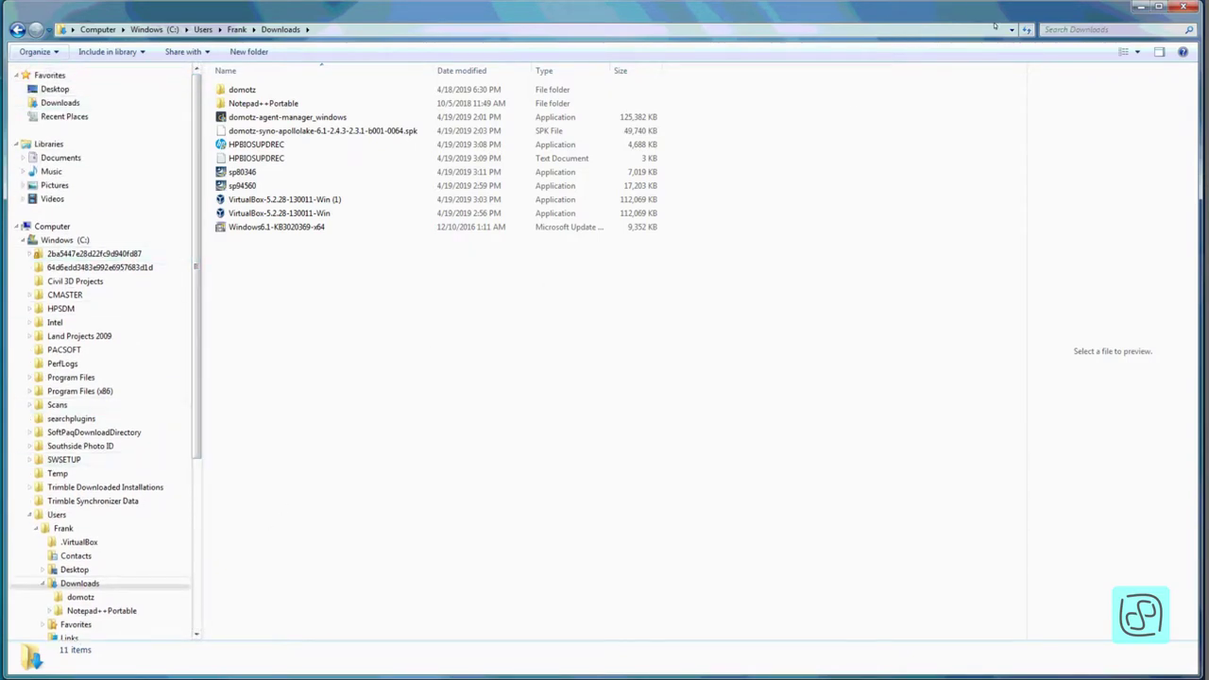
pyautogui.click(1190, 11)
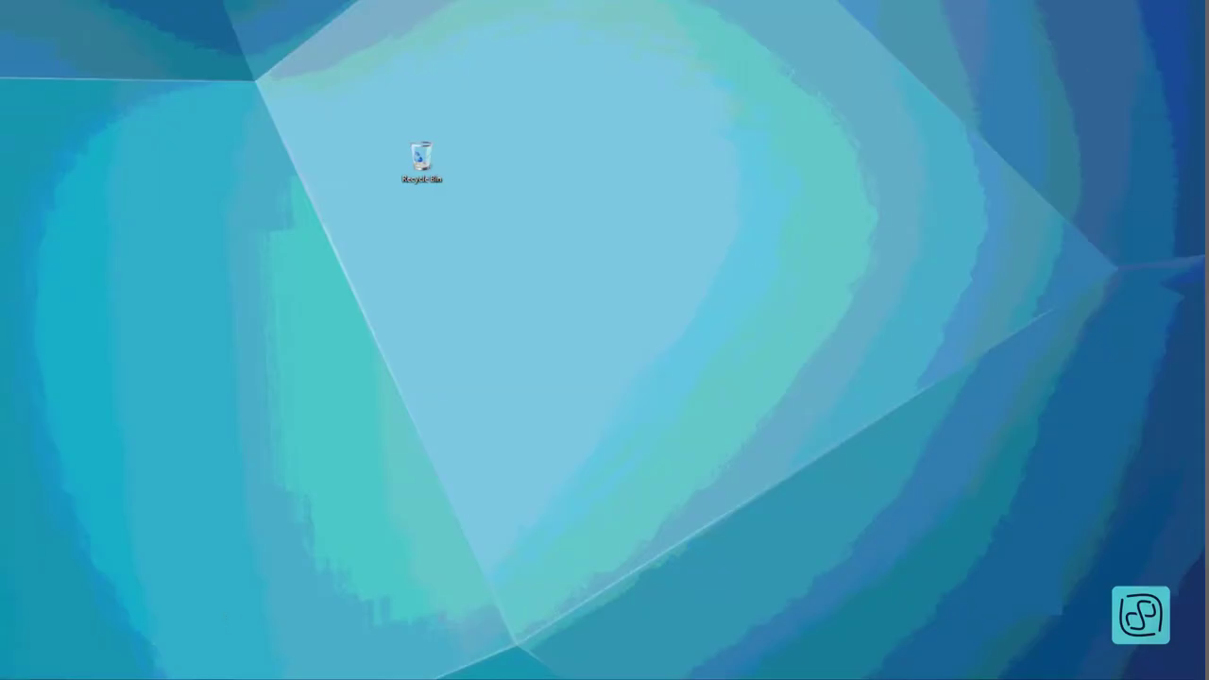
pyautogui.doubleClick(421, 161)
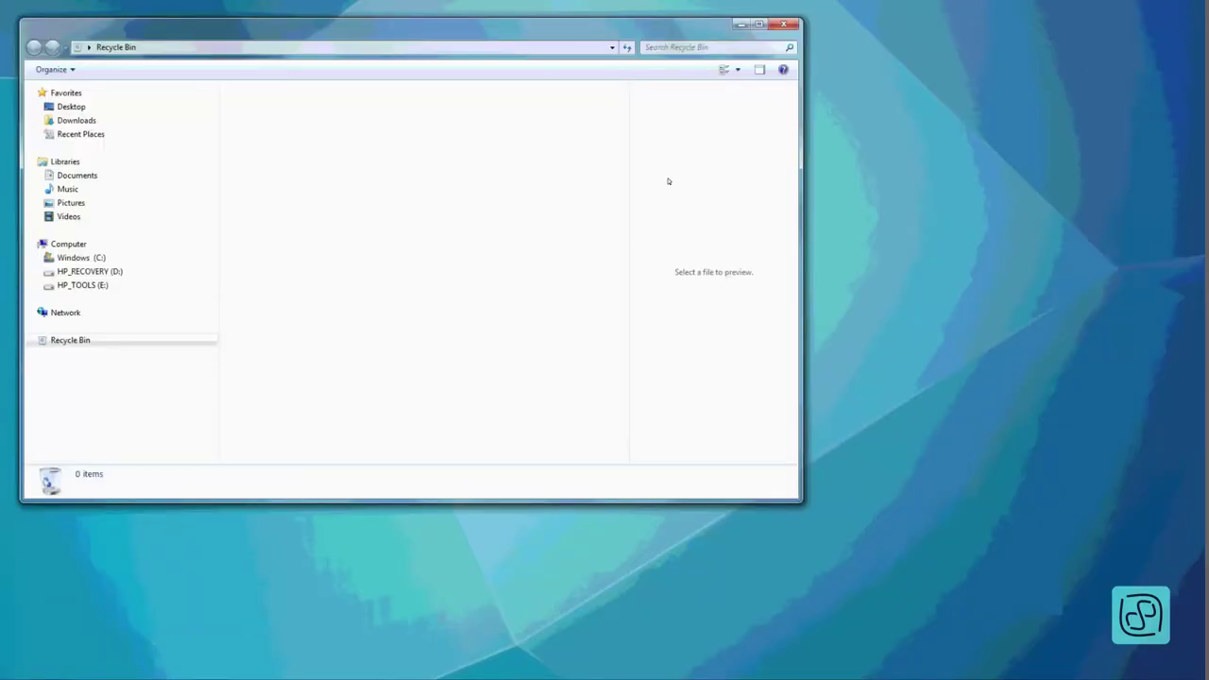
pyautogui.click(783, 24)
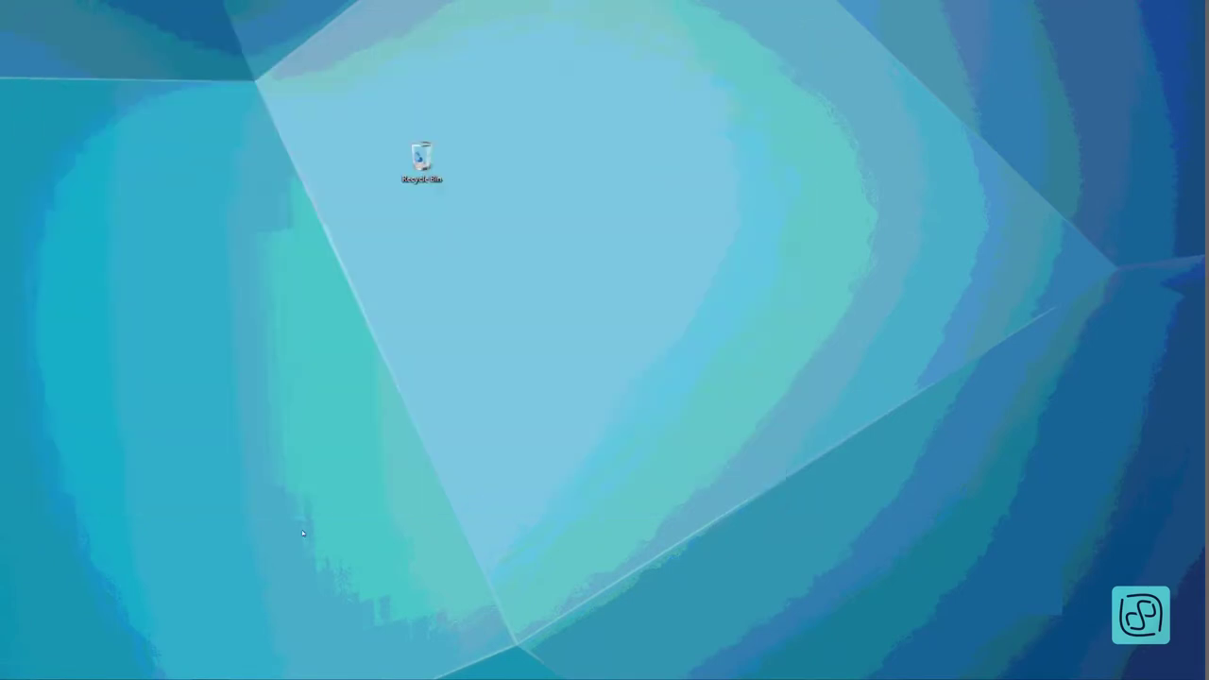
# - Show the Downloads folder in a new Explorer window enlarged to nearly the full screen
pyautogui.press('super+e')
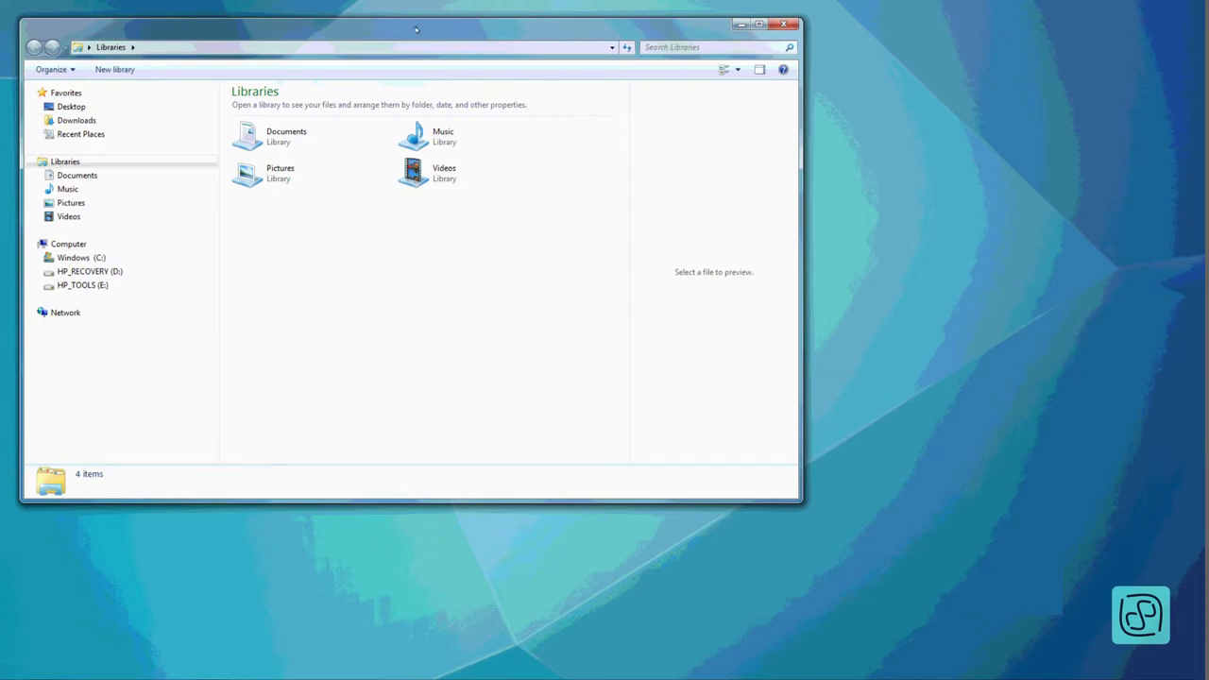
pyautogui.moveTo(416, 28); pyautogui.dragTo(414, 14)
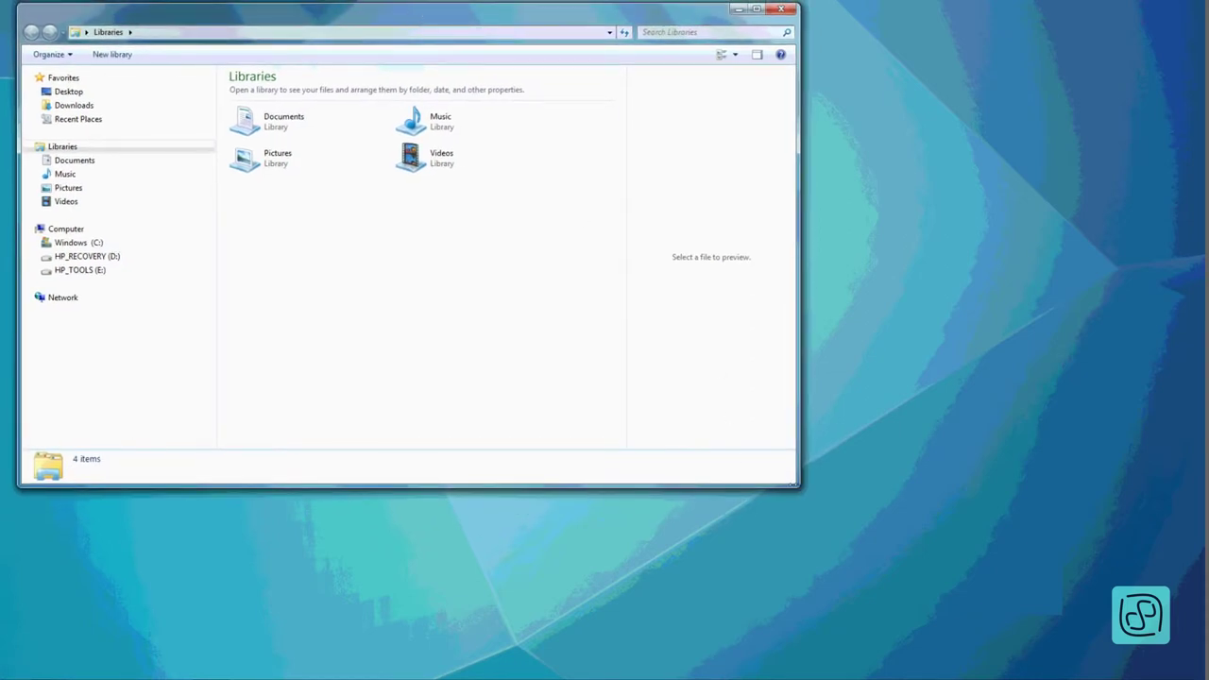
pyautogui.moveTo(799, 245); pyautogui.dragTo(1202, 246)
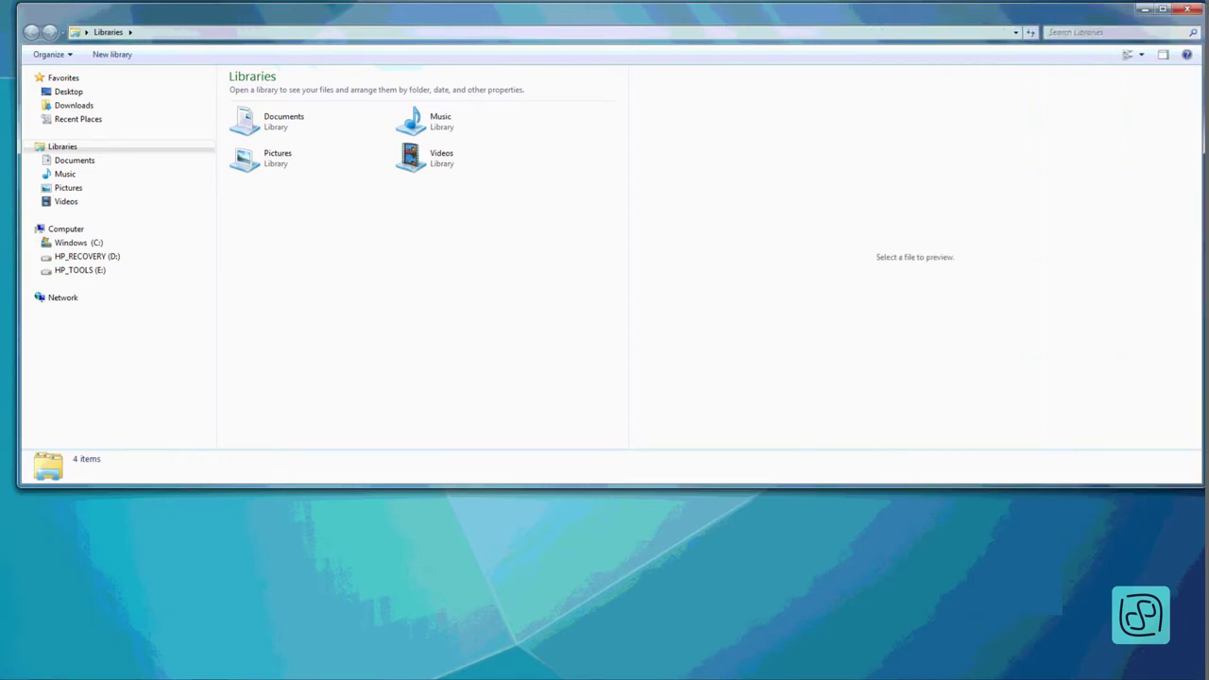
pyautogui.moveTo(1201, 532); pyautogui.dragTo(1188, 675)
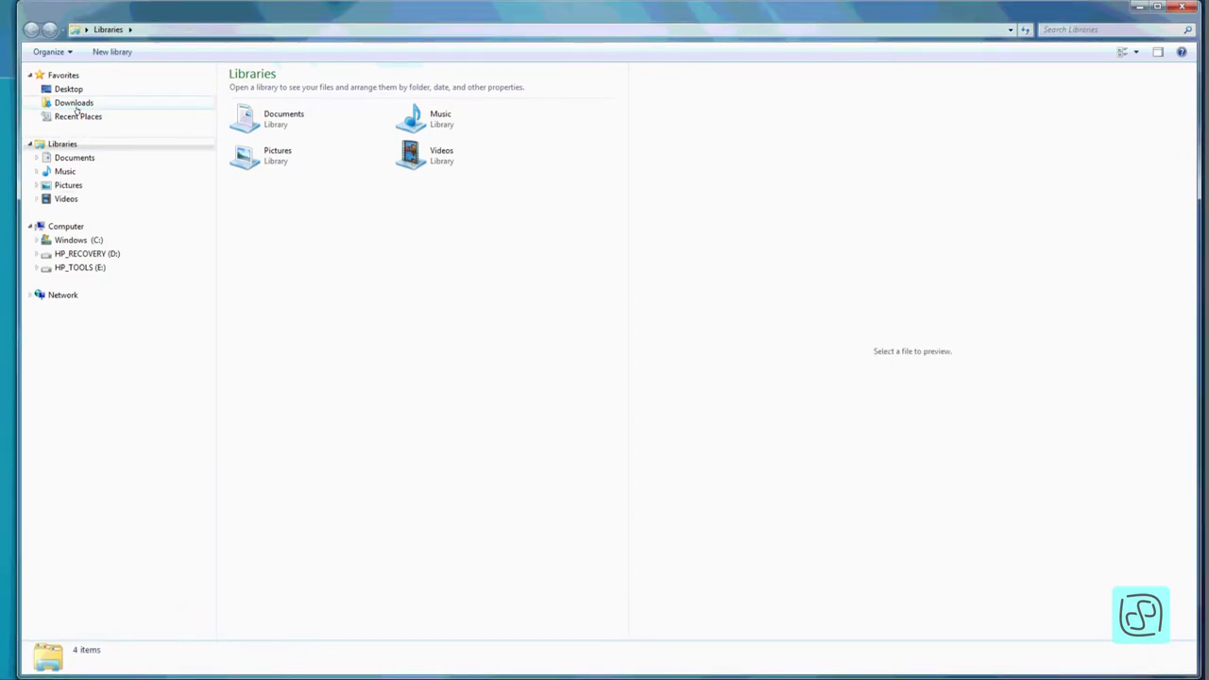
pyautogui.click(74, 103)
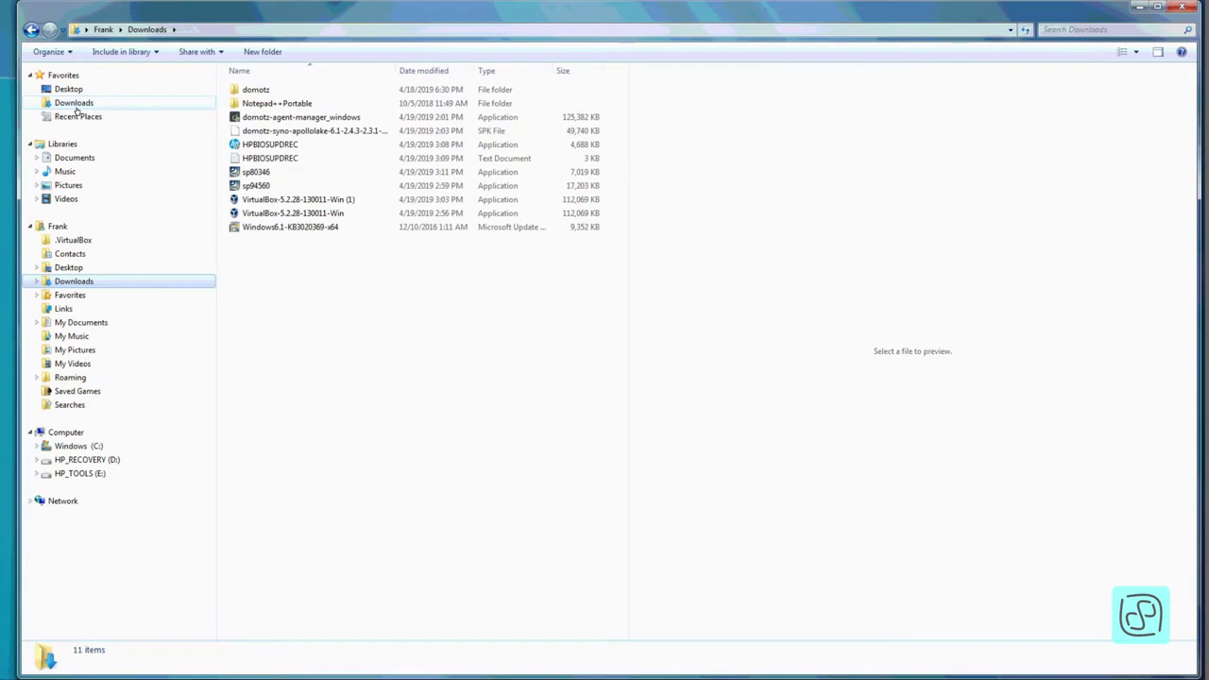
# - Expand the Downloads folder in the folder tree, view the Documents library, and return to Downloads
pyautogui.click(37, 282)
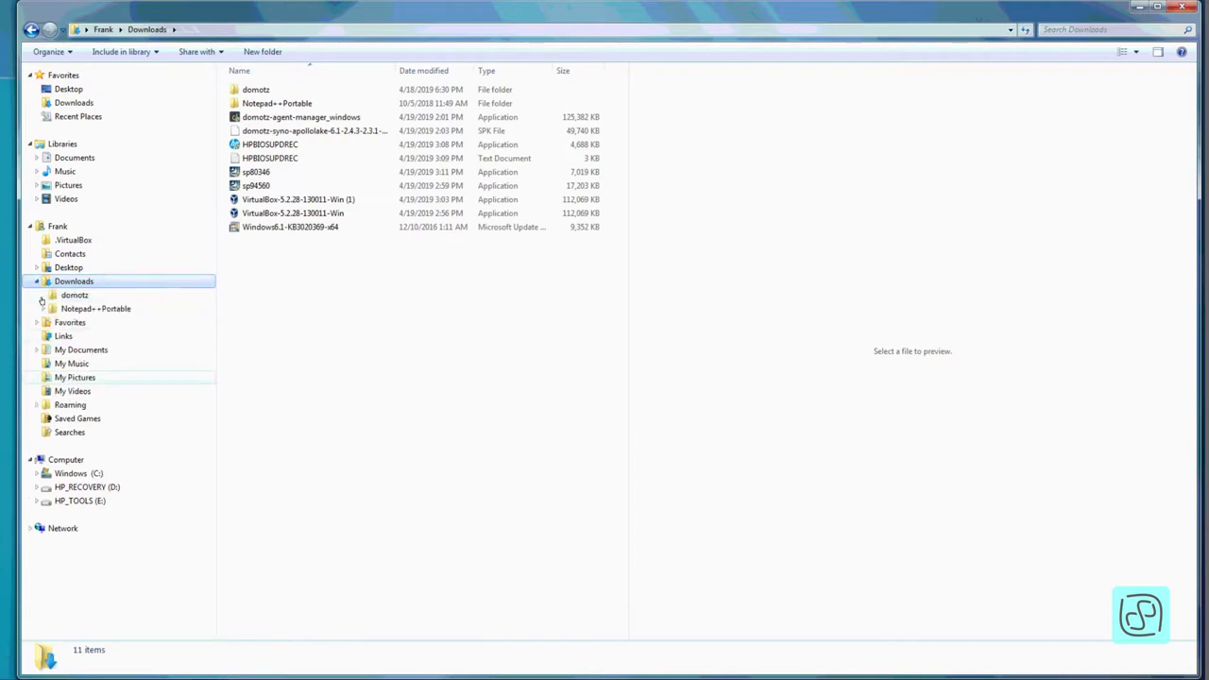
pyautogui.click(69, 159)
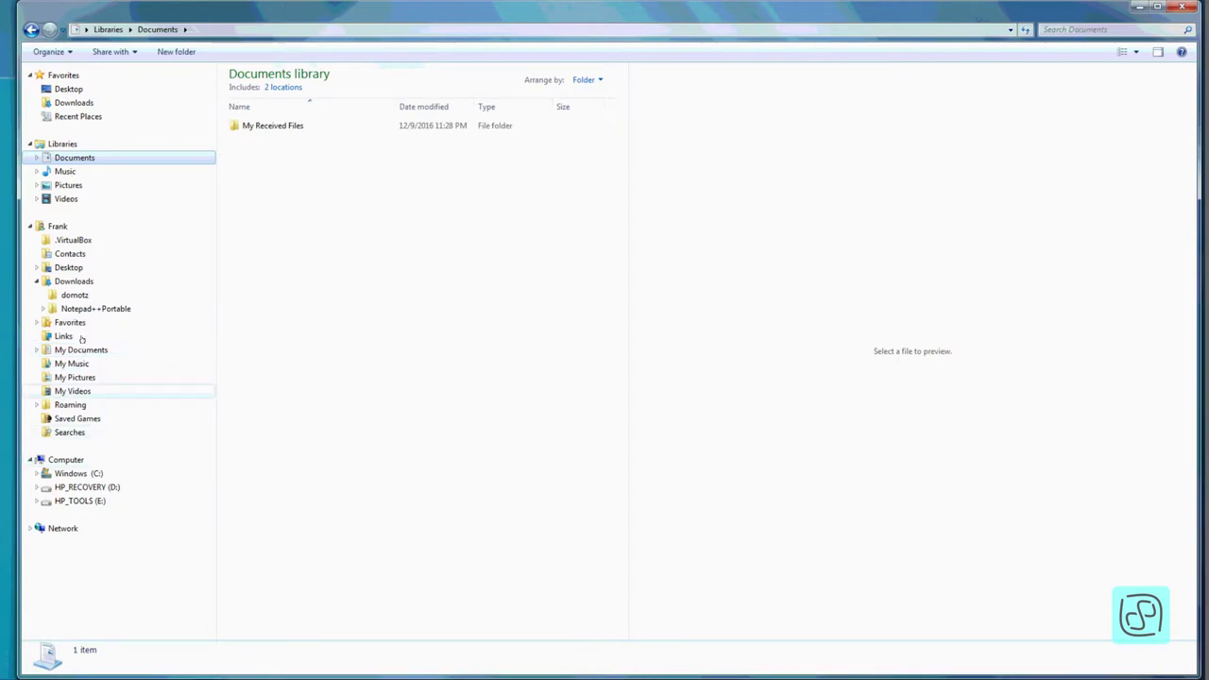
pyautogui.click(75, 283)
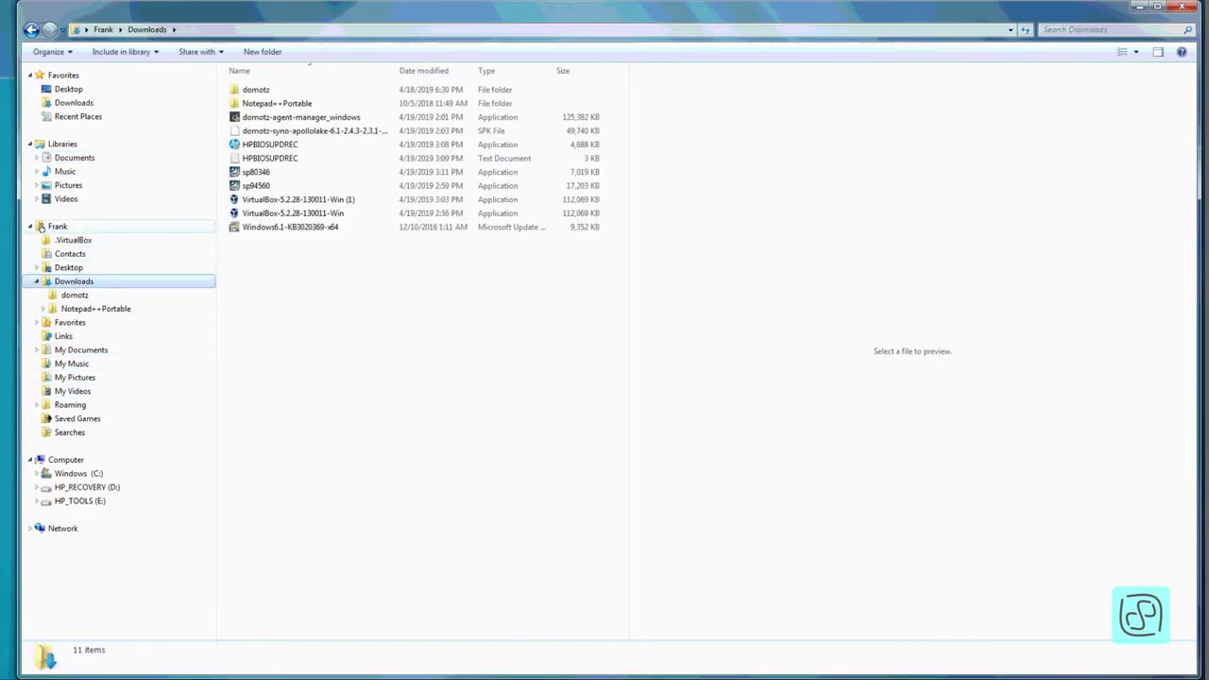
# - Show the Downloads folder's full path in the address bar and return it to the breadcrumb display
pyautogui.click(187, 31)
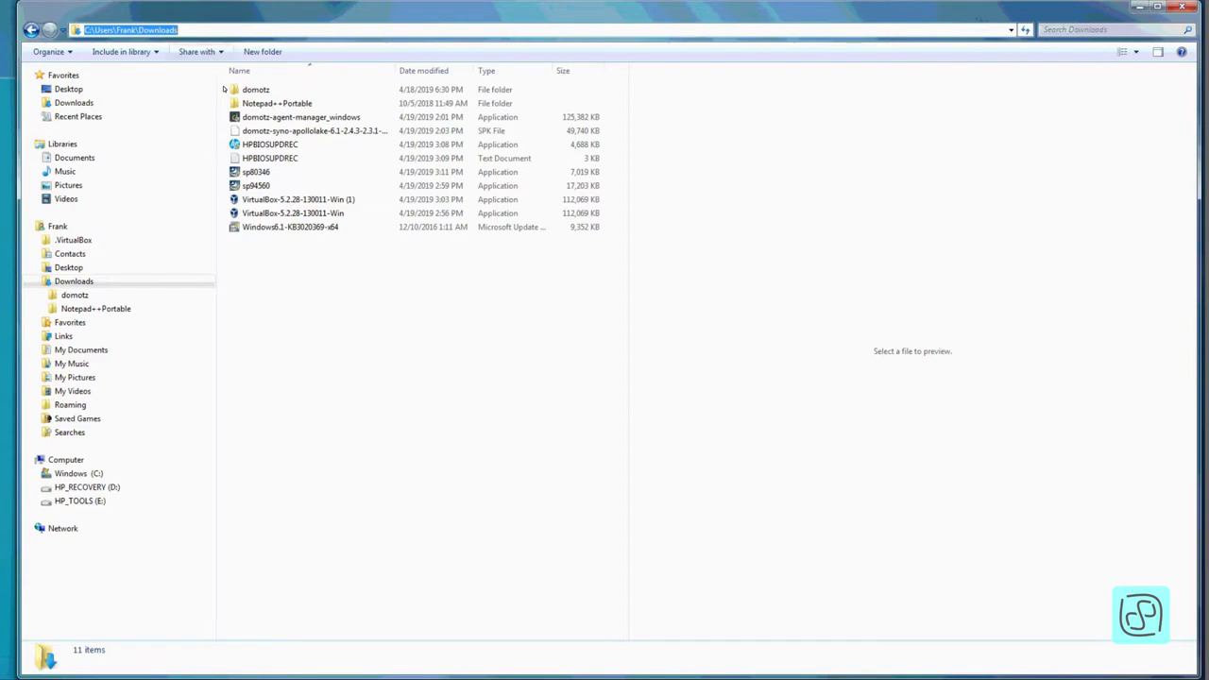
pyautogui.click(187, 29)
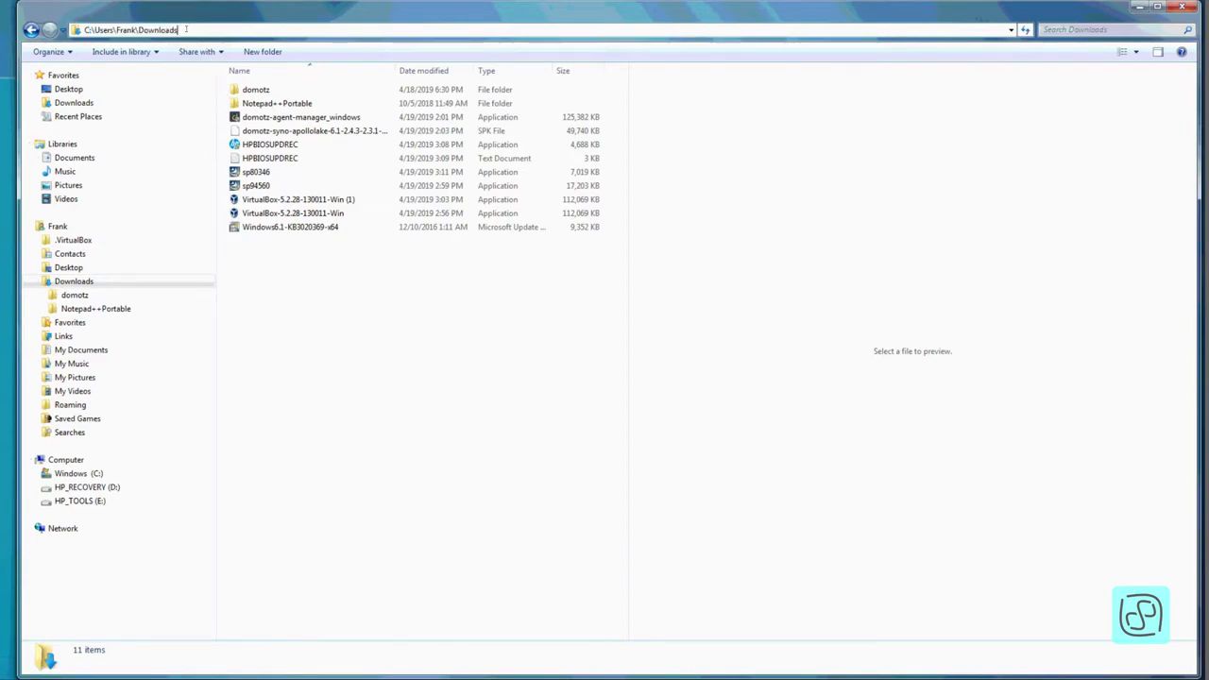
pyautogui.click(319, 265)
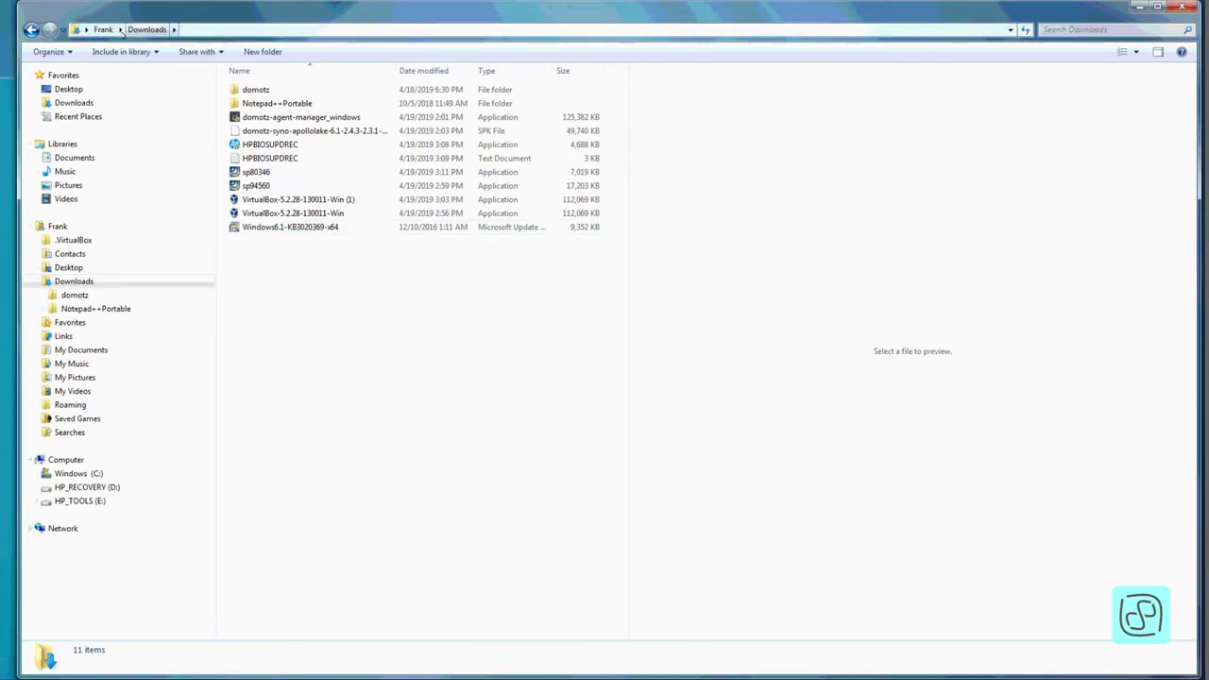
# - Check the folder lists behind the breadcrumb path levels and go to Computer from the top-level list
pyautogui.click(121, 29)
pyautogui.click(174, 30)
pyautogui.click(174, 30)
pyautogui.click(174, 29)
pyautogui.click(174, 29)
pyautogui.click(86, 29)
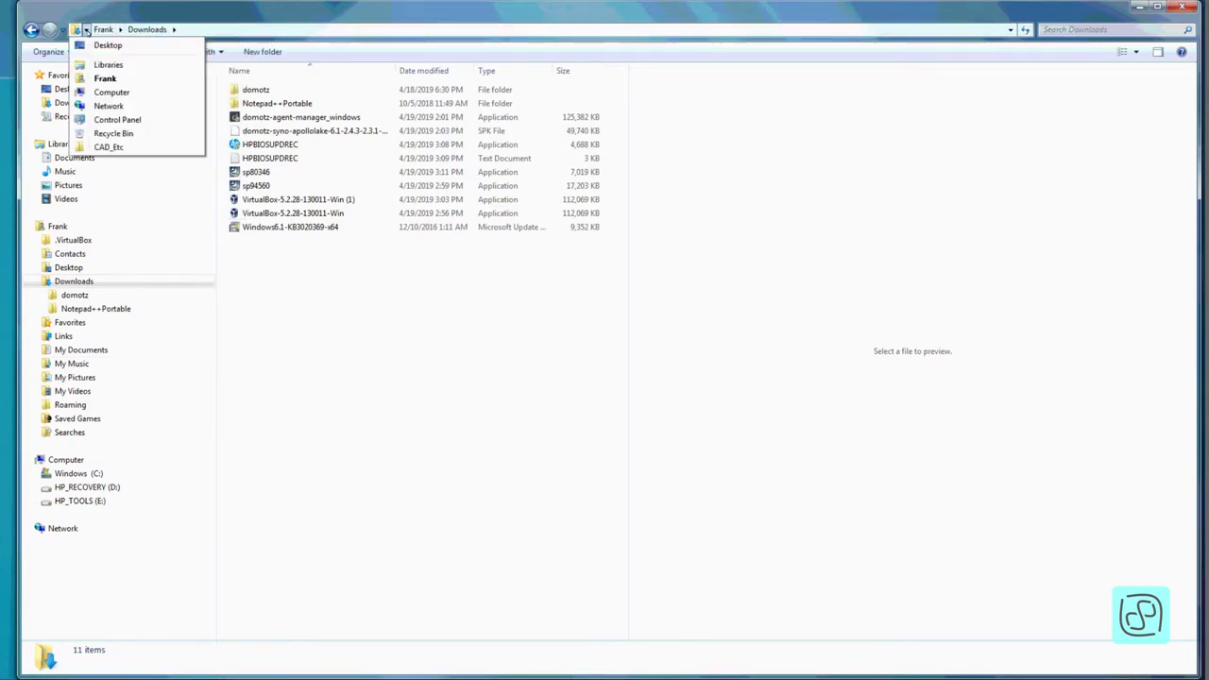
pyautogui.click(109, 91)
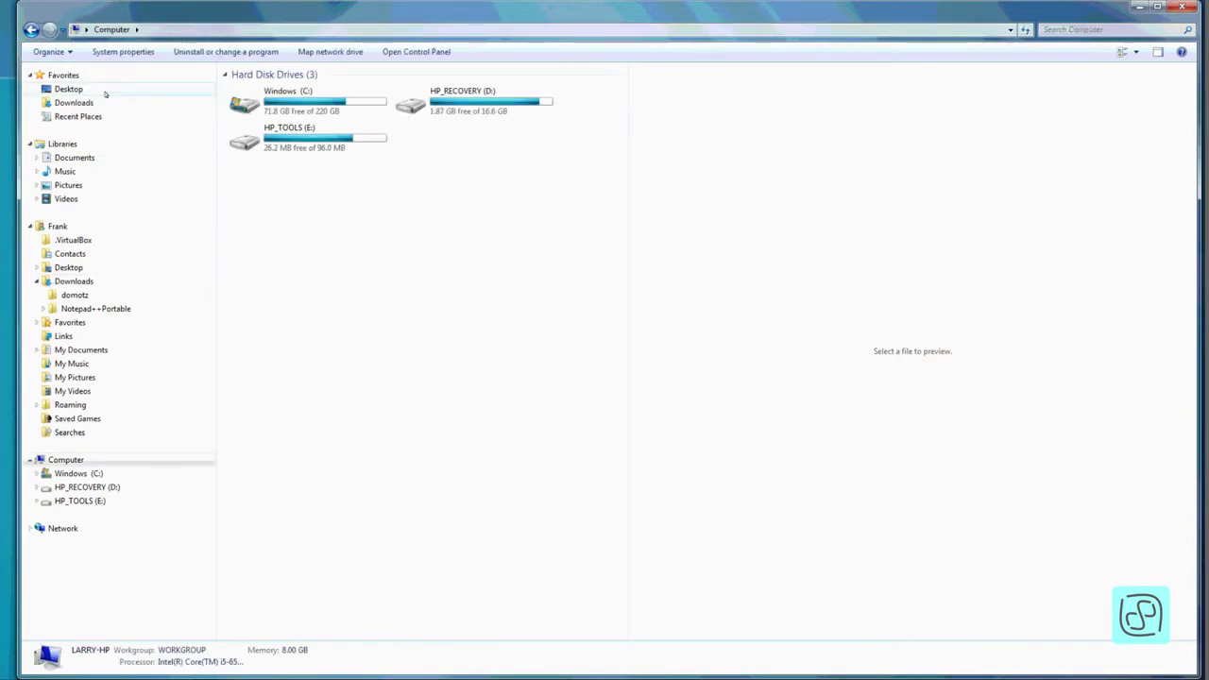
# - Open the Windows (C:) drive, its Users folder, and the current user's profile folder
pyautogui.doubleClick(268, 106)
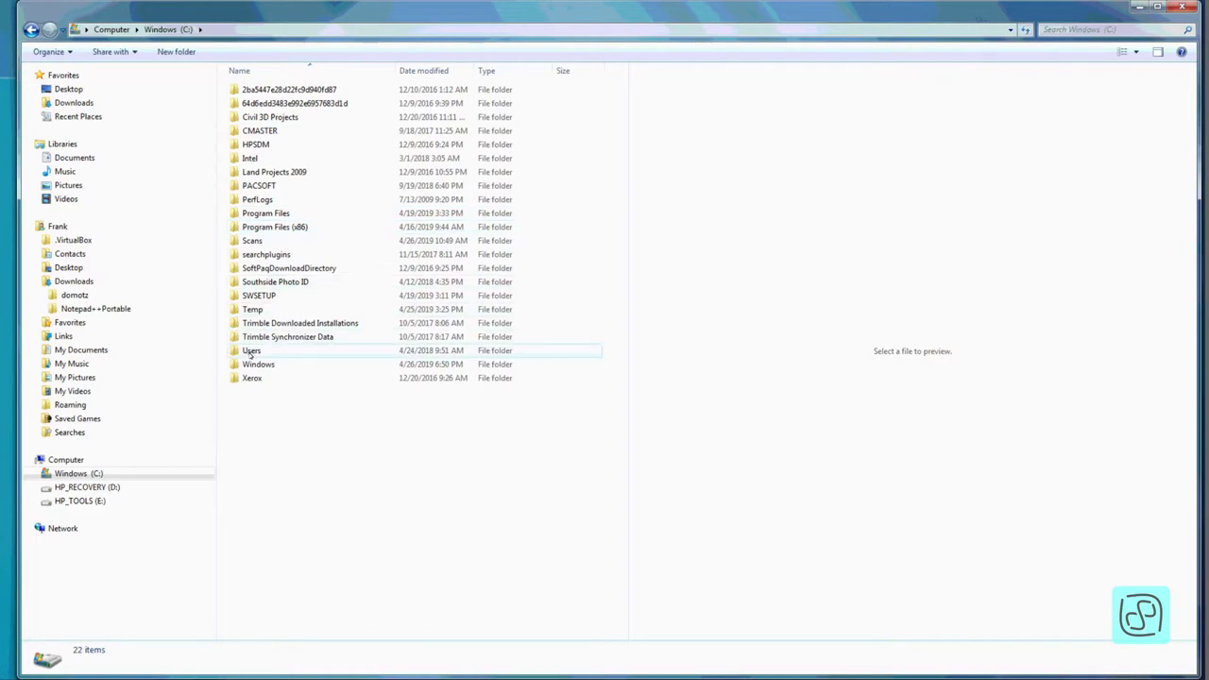
pyautogui.doubleClick(251, 351)
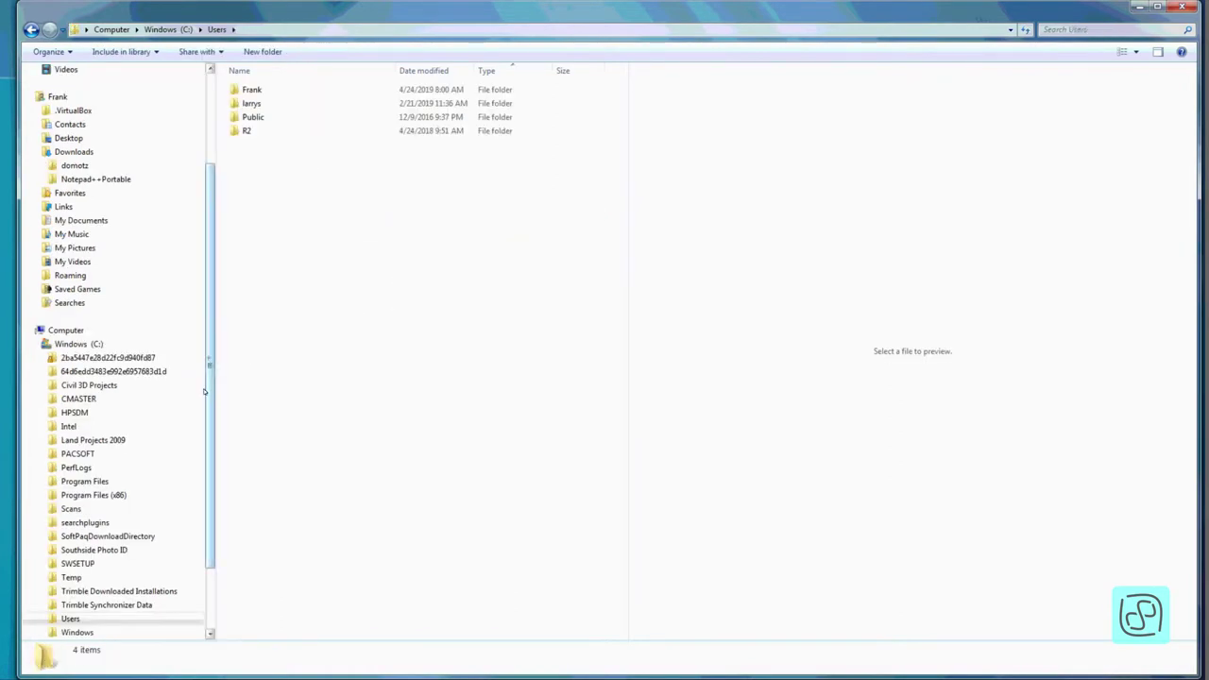
pyautogui.scroll(-2, 123, 425)
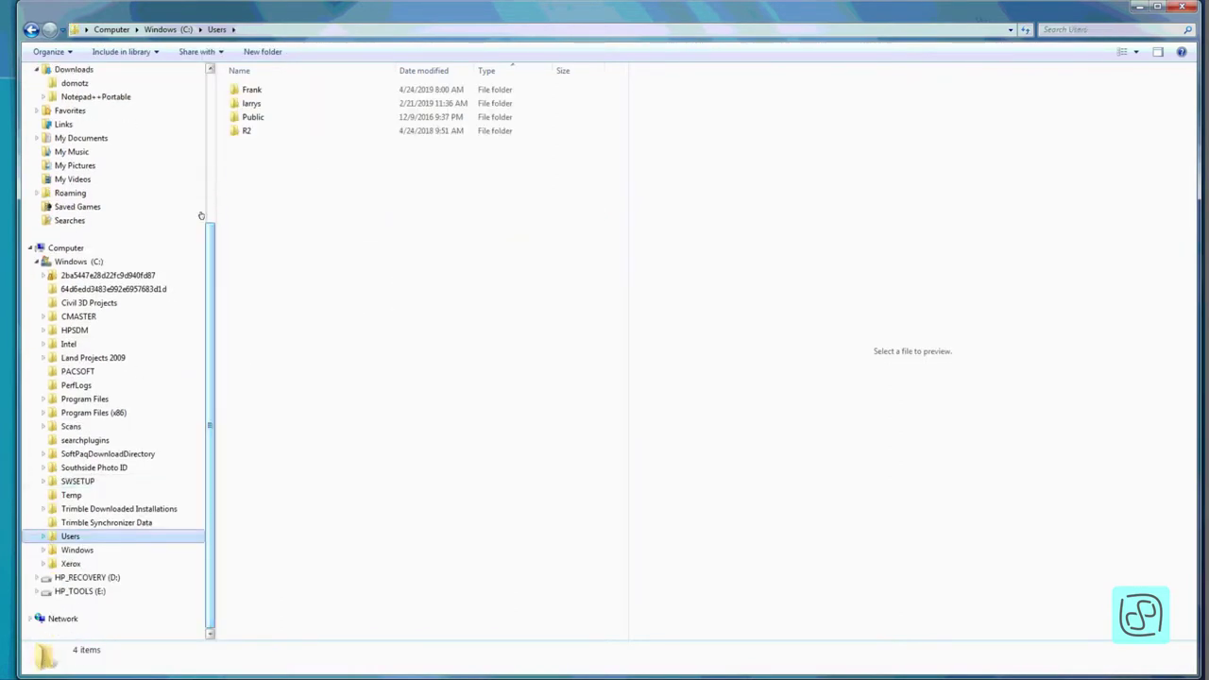
pyautogui.doubleClick(251, 90)
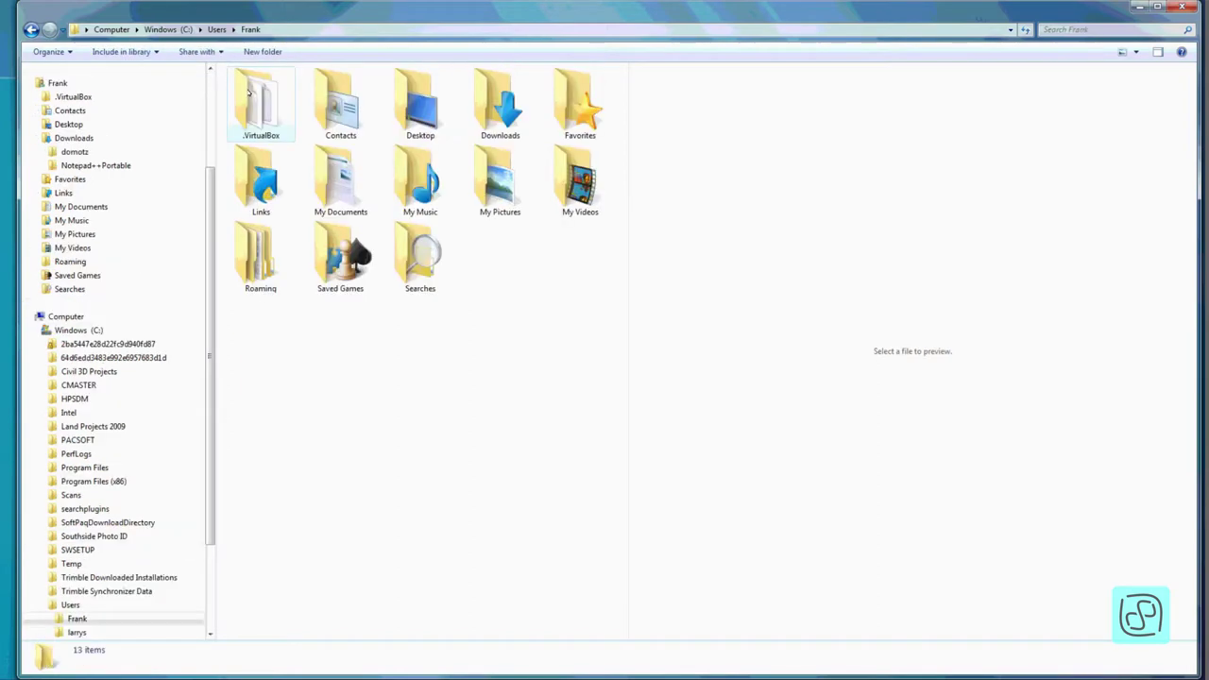
# - Expand the current user's profile folder in the folder tree and open its Downloads folder
pyautogui.scroll(-3, 214, 331)
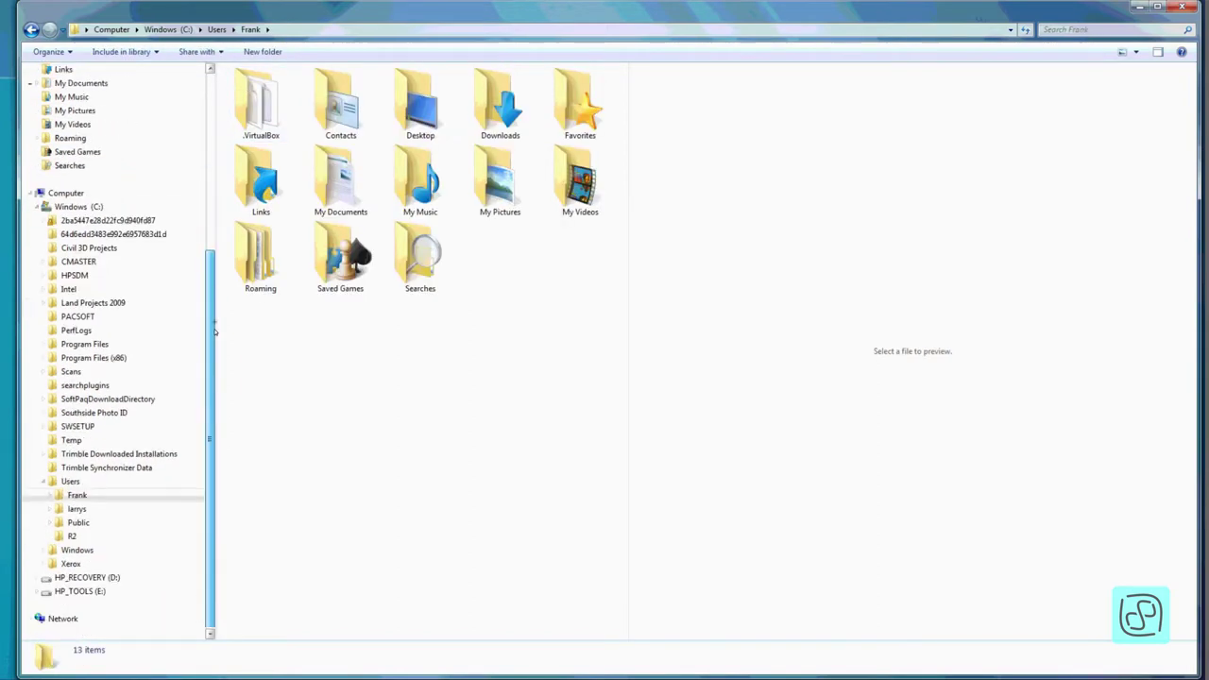
pyautogui.click(50, 496)
pyautogui.scroll(-2, 208, 460)
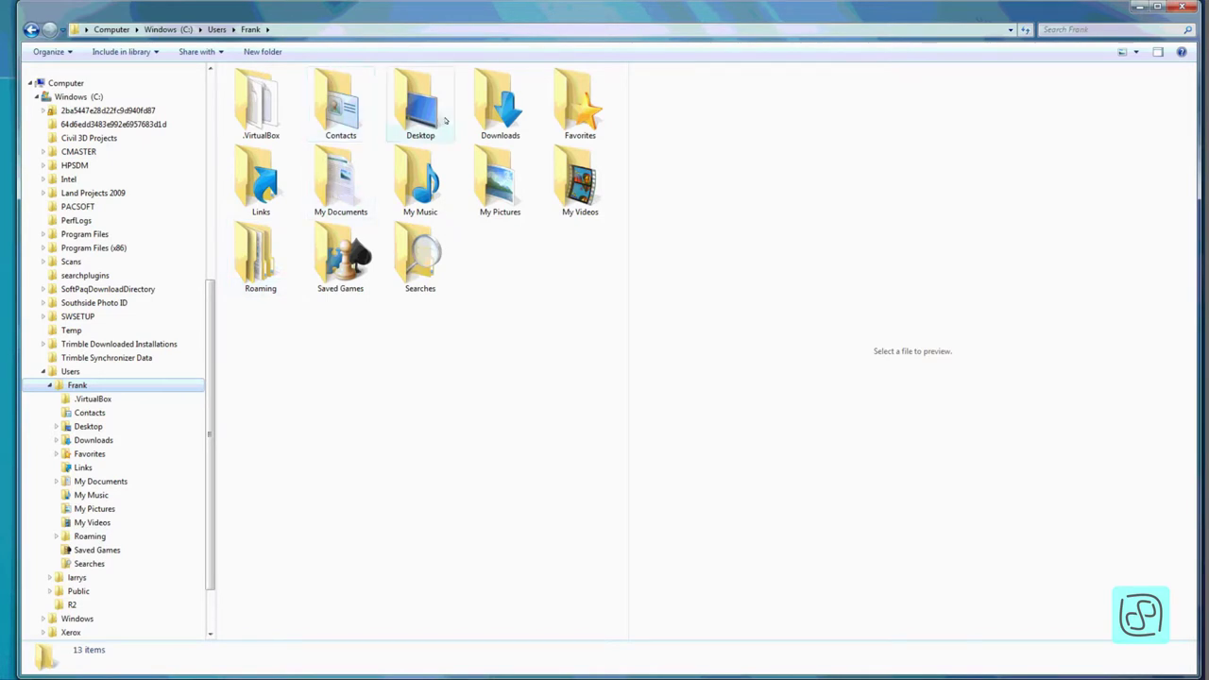
pyautogui.doubleClick(498, 112)
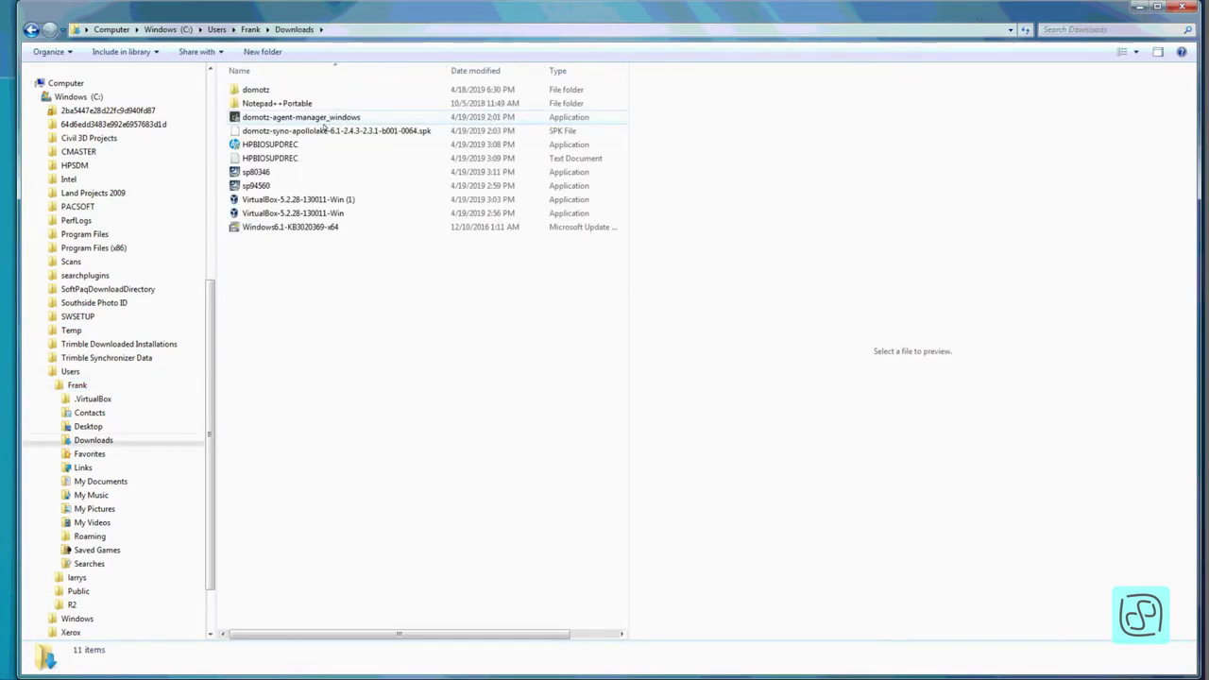
# - Move the HPBIOSUPDREC text document from Downloads to My Documents and open My Documents
pyautogui.click(278, 161)
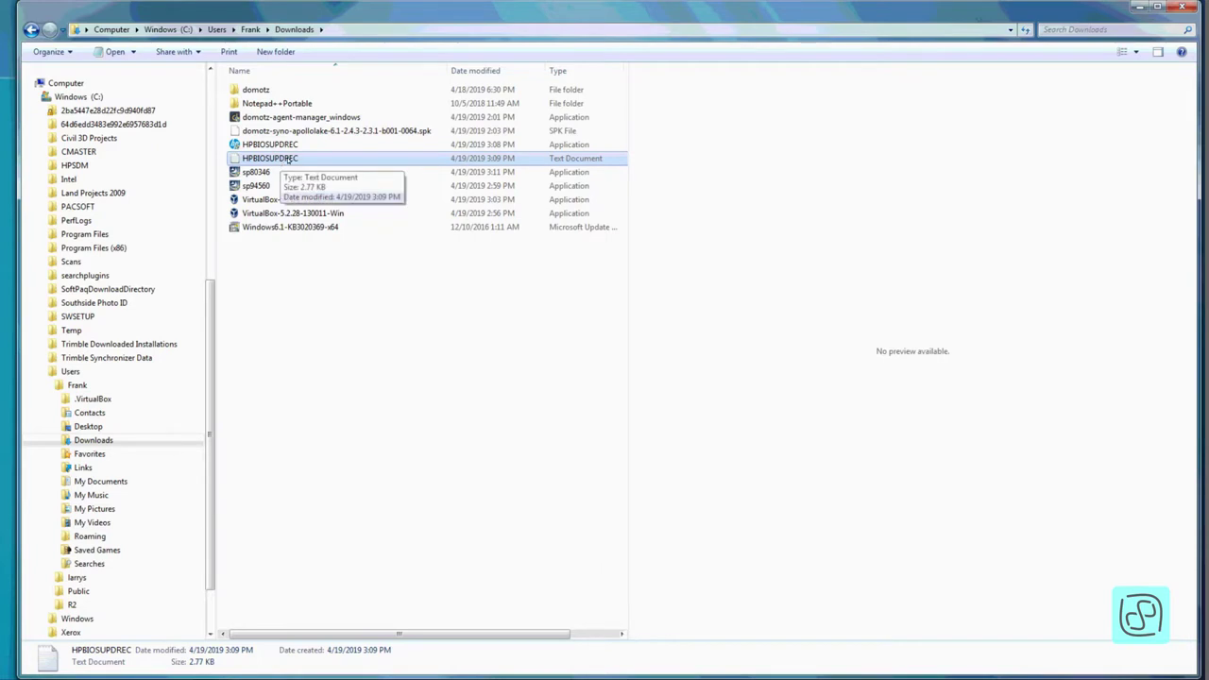
pyautogui.moveTo(288, 160); pyautogui.dragTo(242, 303)
pyautogui.moveTo(242, 302); pyautogui.dragTo(280, 162)
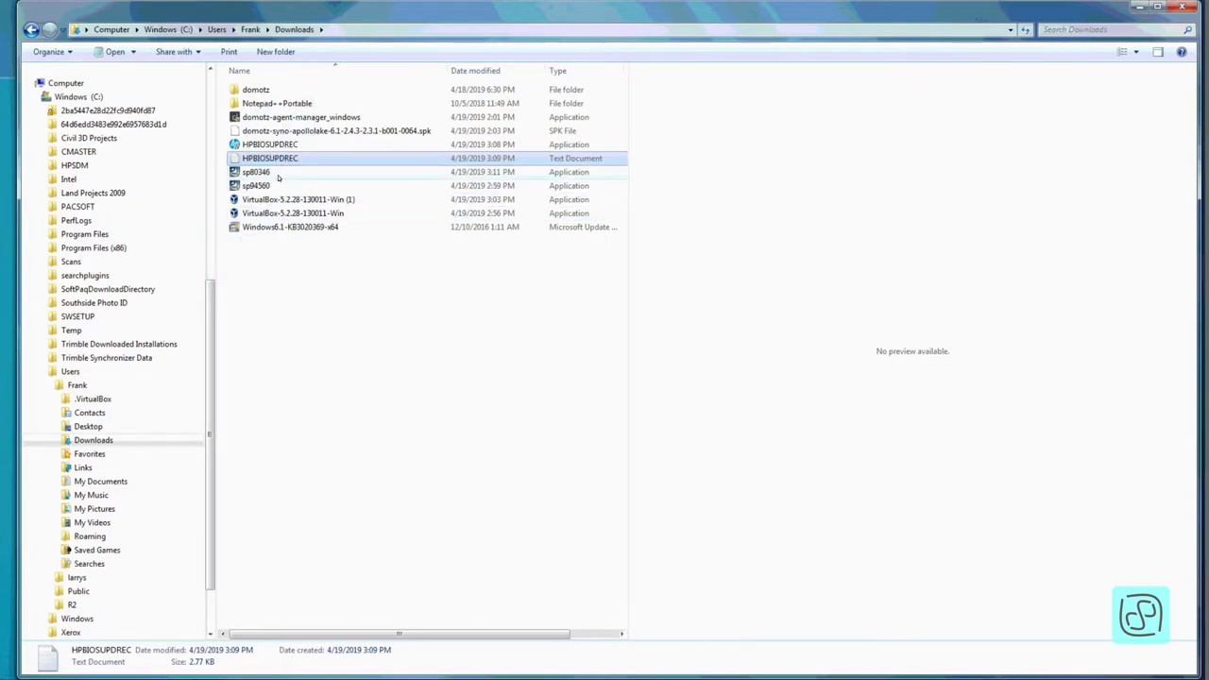
pyautogui.moveTo(280, 163); pyautogui.dragTo(108, 484)
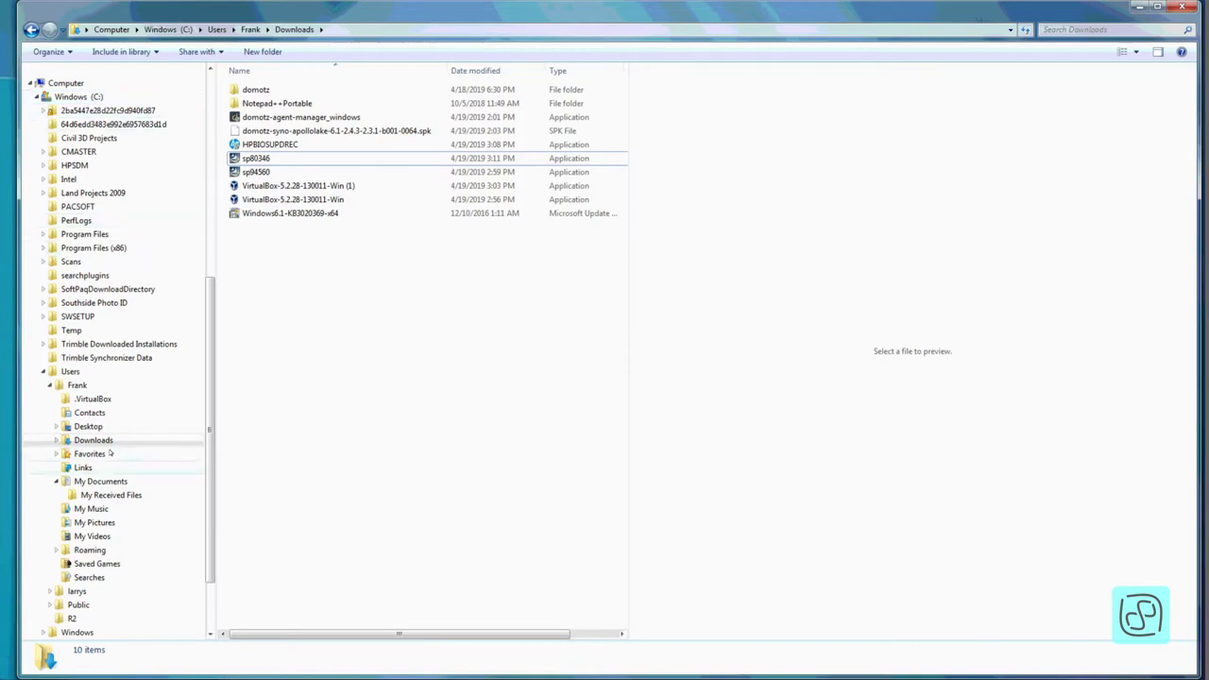
pyautogui.click(94, 481)
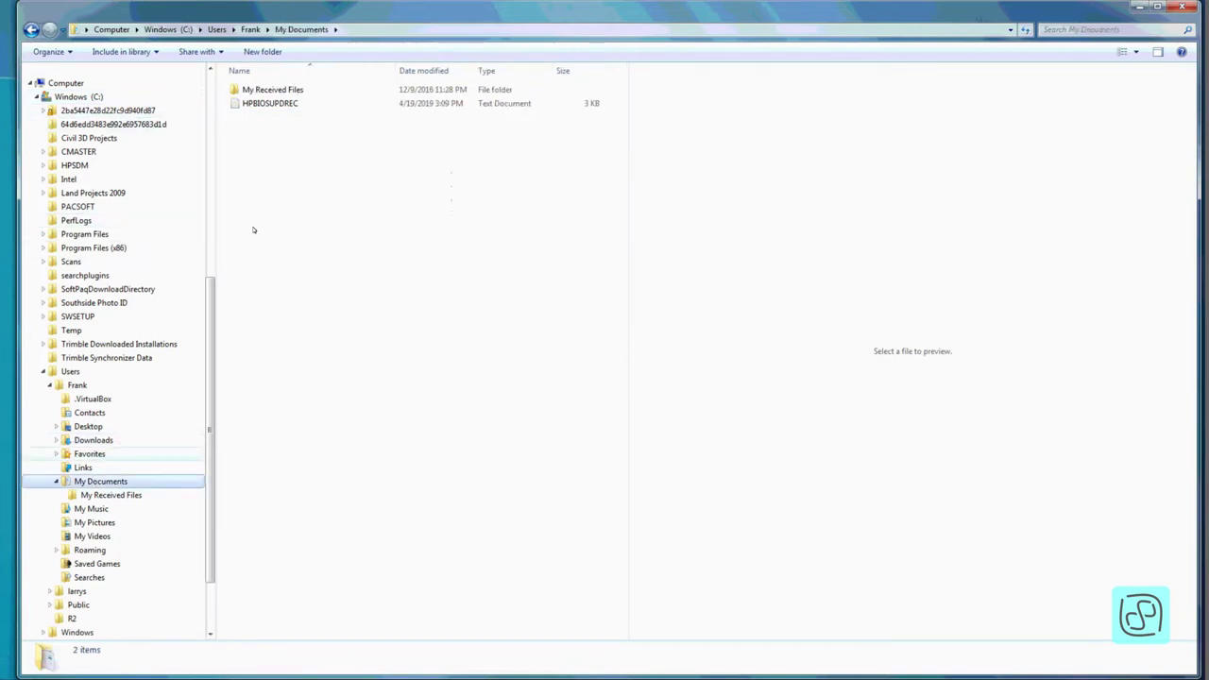
# - Copy the HPBIOSUPDREC text document from My Documents back into Downloads using Copy here, and open Downloads
pyautogui.click(265, 109)
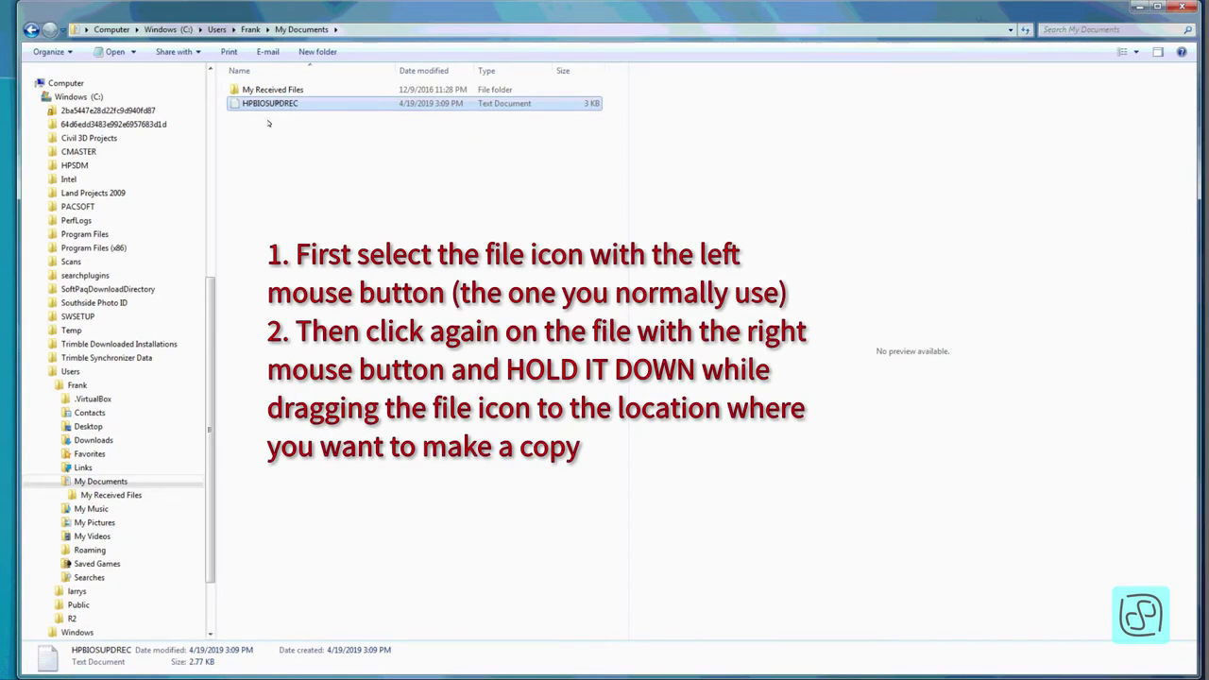
pyautogui.moveTo(268, 106); pyautogui.dragTo(98, 442)
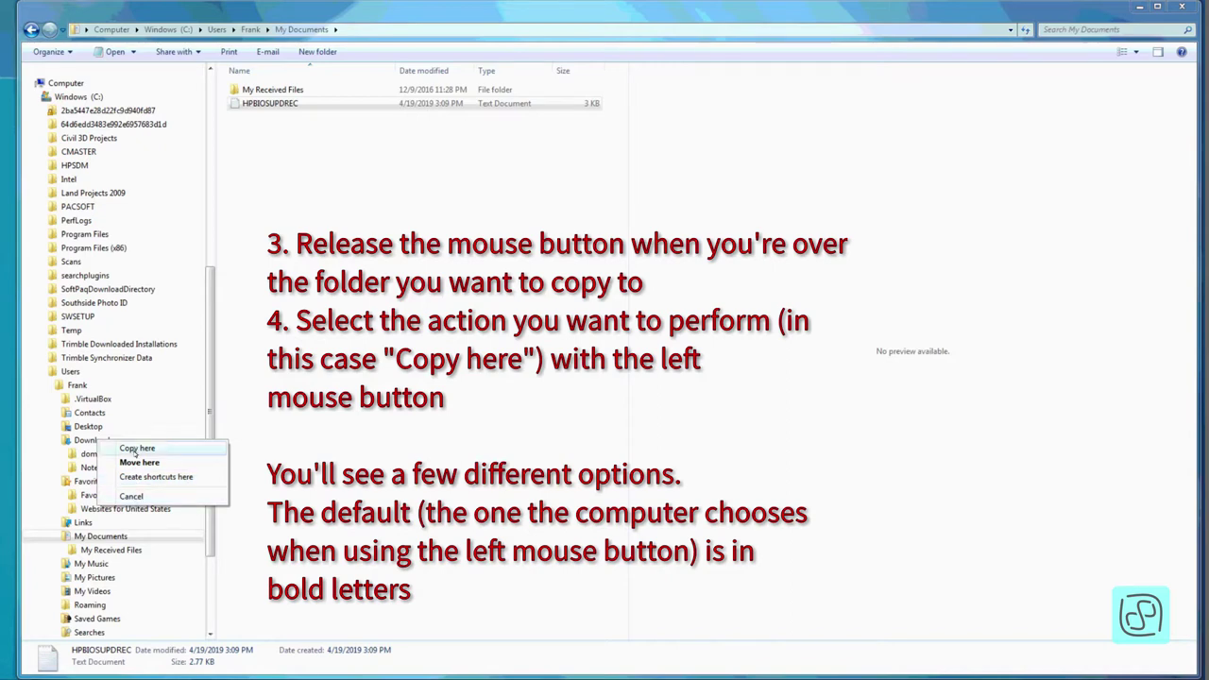
pyautogui.click(137, 449)
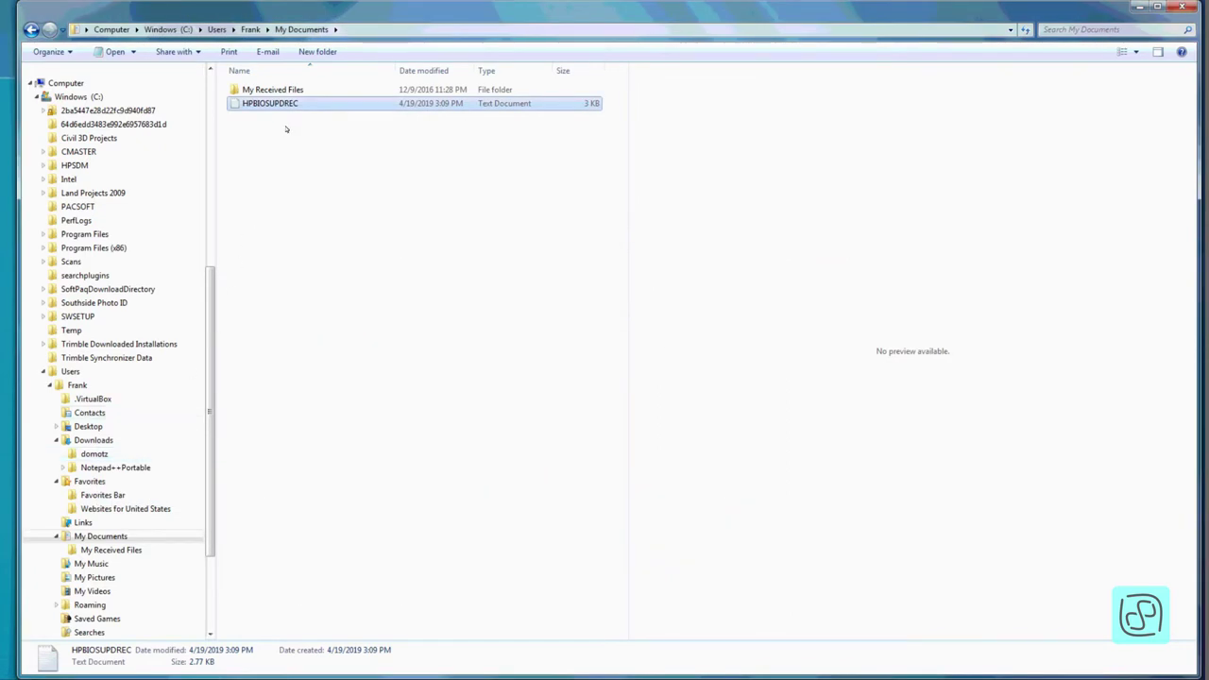
pyautogui.click(344, 28)
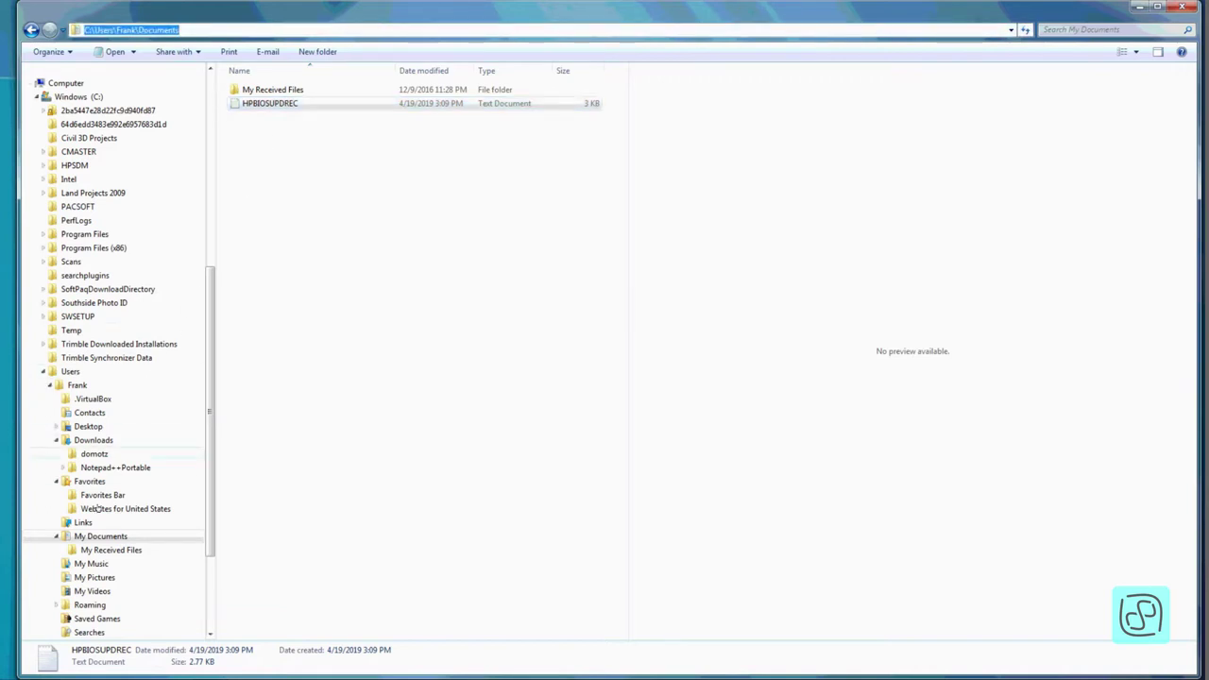
pyautogui.click(94, 441)
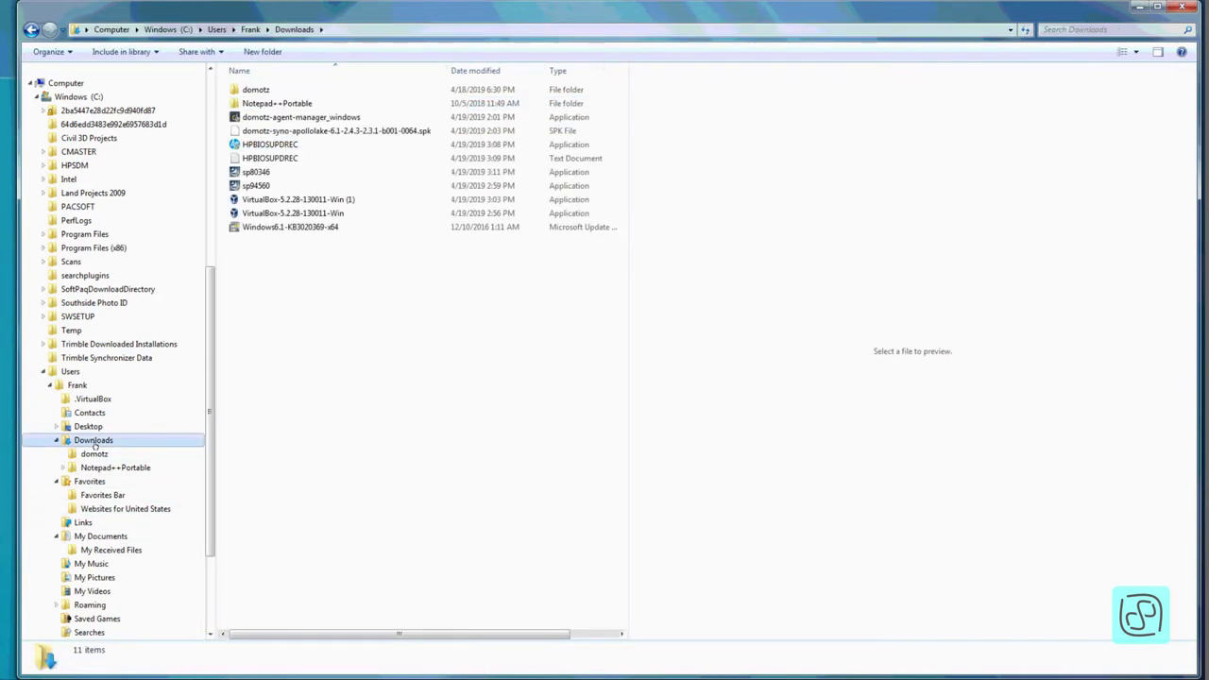
# - Open Folder Options from the Downloads folder, move the dialog clear of the folder tree, and look through the advanced view settings
pyautogui.click(257, 159)
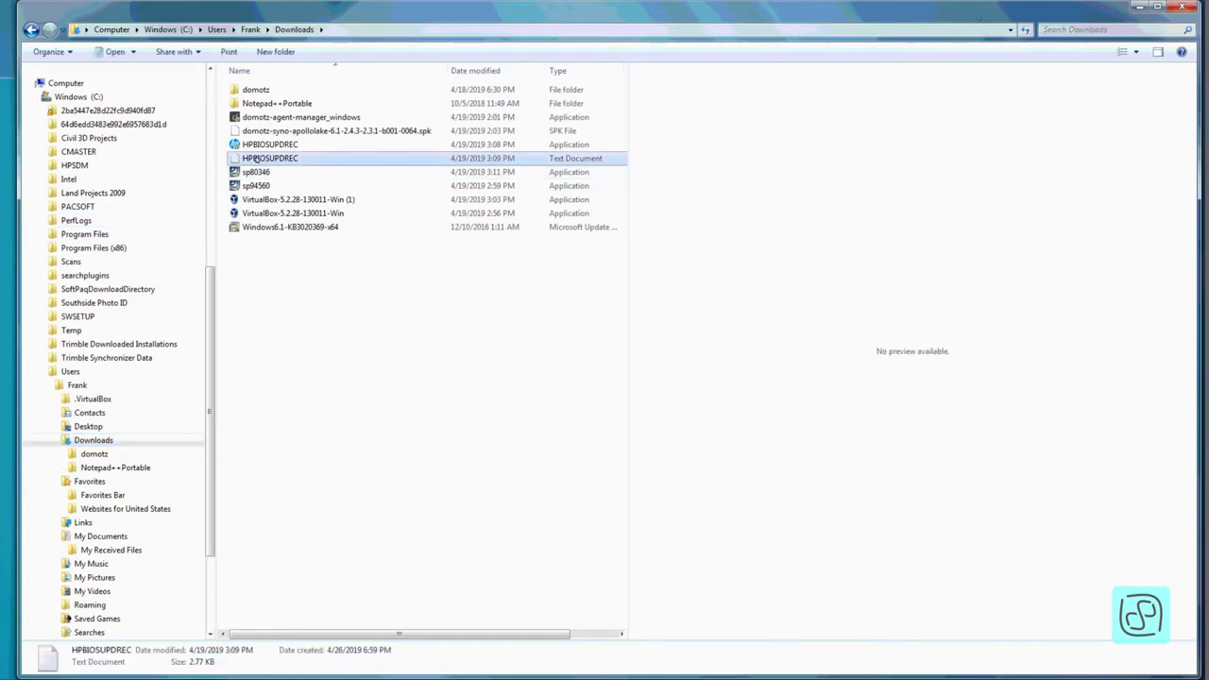
pyautogui.click(66, 53)
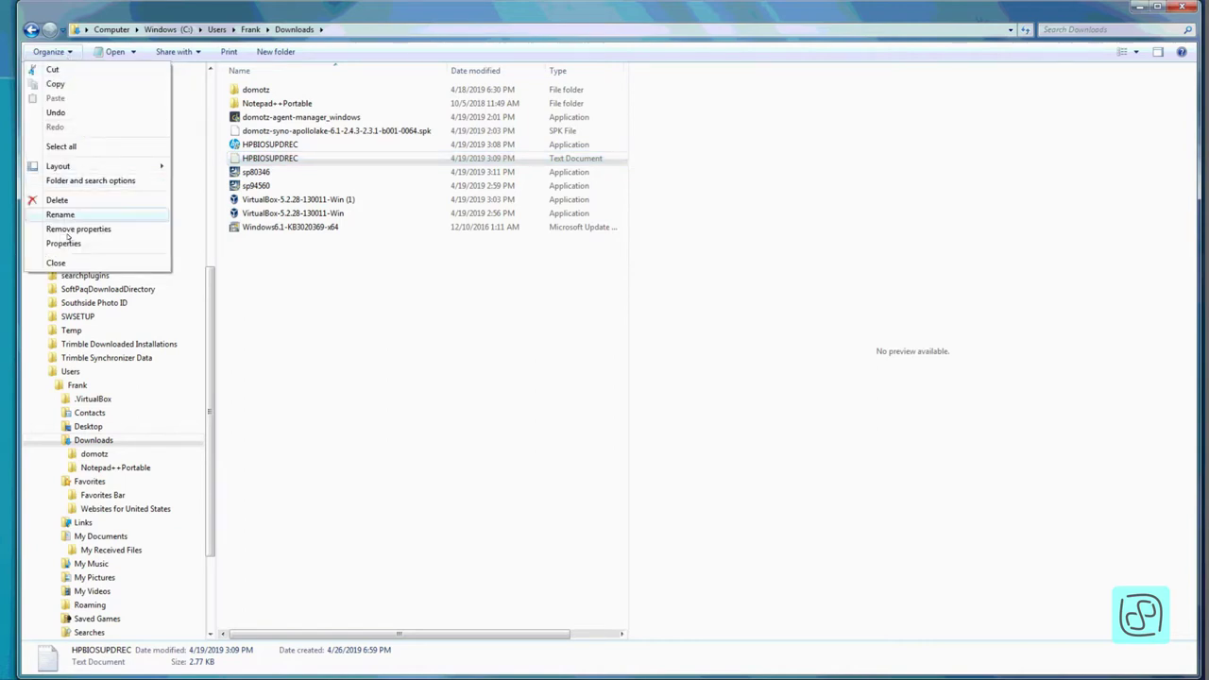
pyautogui.click(75, 180)
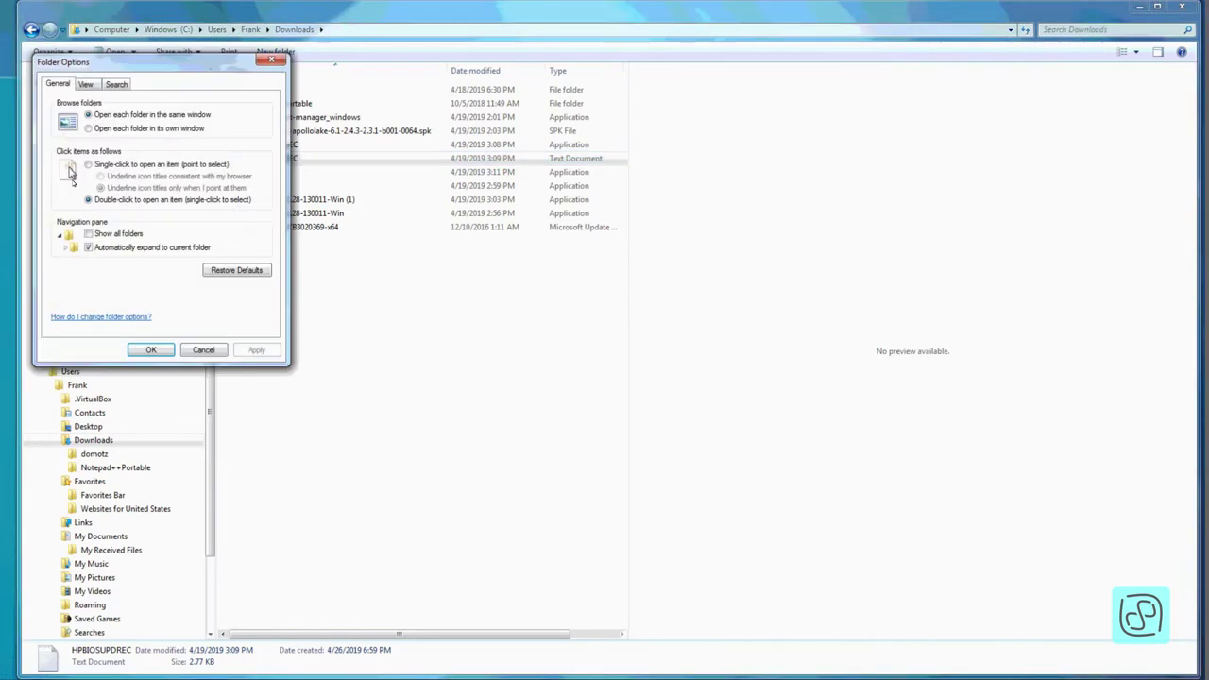
pyautogui.moveTo(137, 68); pyautogui.dragTo(405, 195)
pyautogui.click(356, 211)
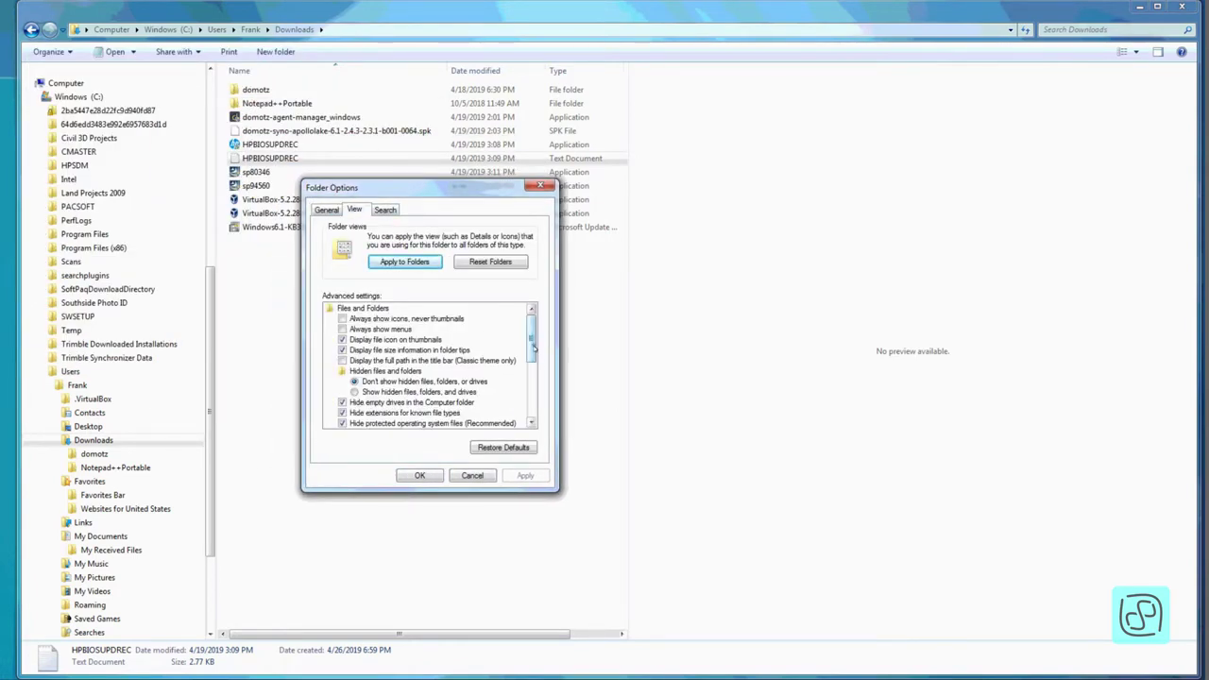
pyautogui.moveTo(534, 359); pyautogui.dragTo(540, 317)
# - Apply the option to show hidden files, folders, and drives, and switch it back to not showing them
pyautogui.click(354, 392)
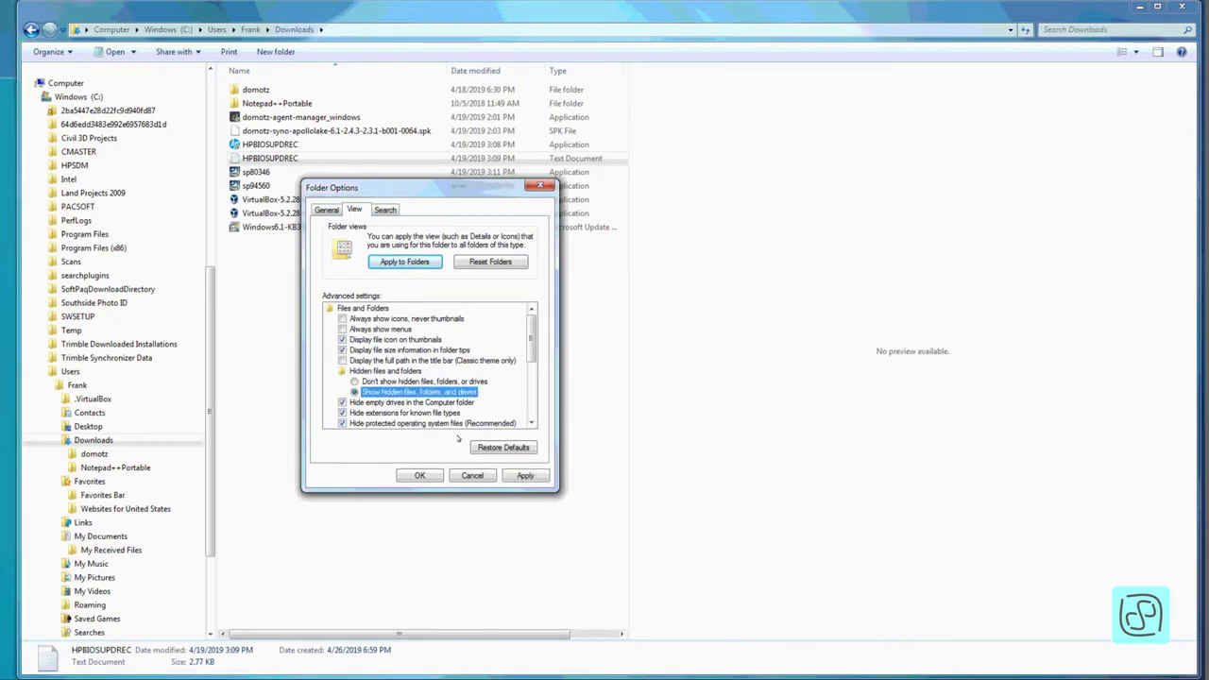
pyautogui.click(523, 476)
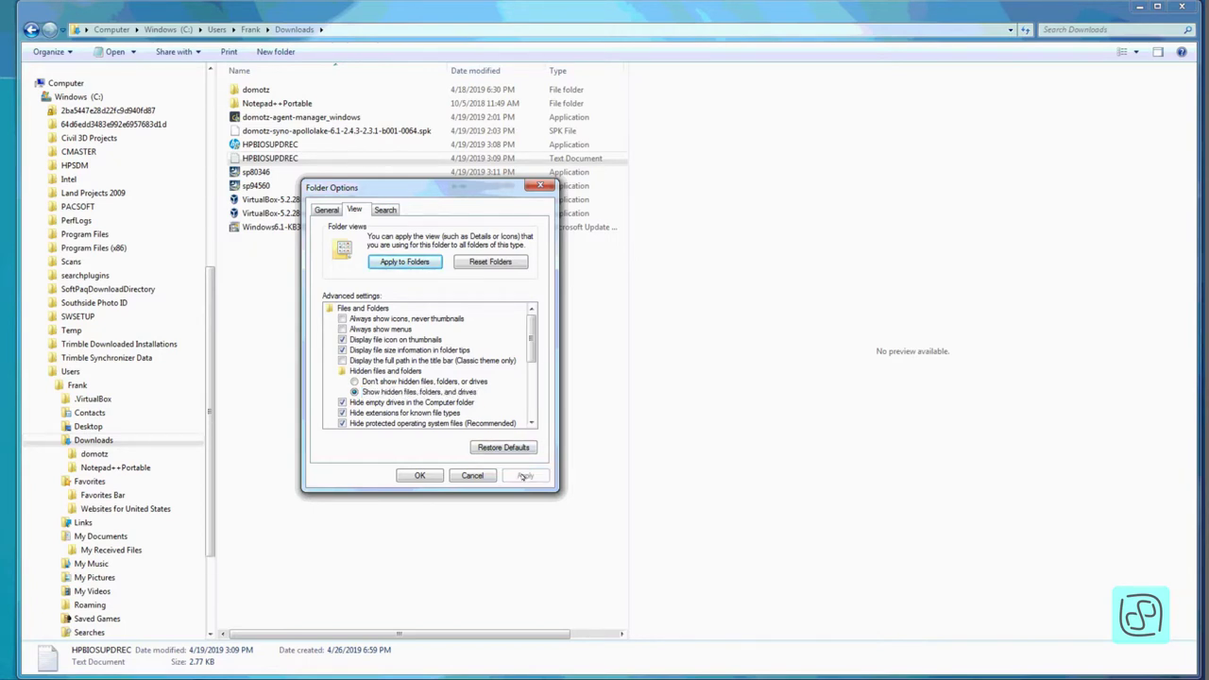
pyautogui.click(356, 382)
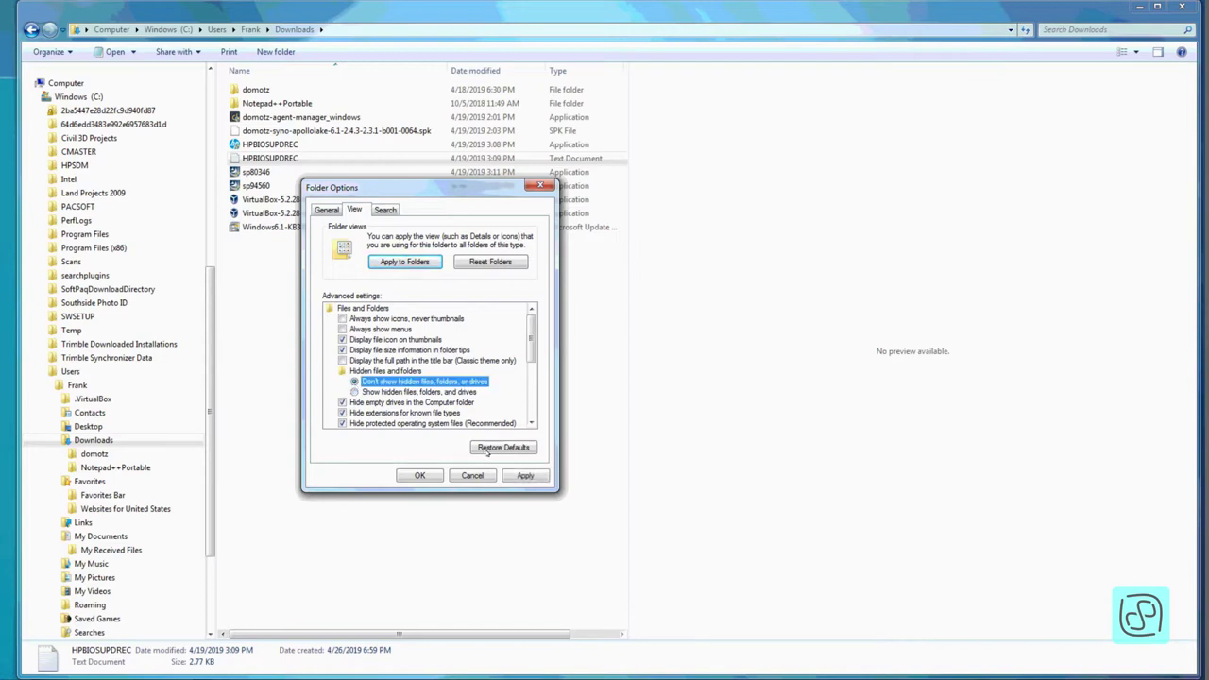
pyautogui.click(517, 475)
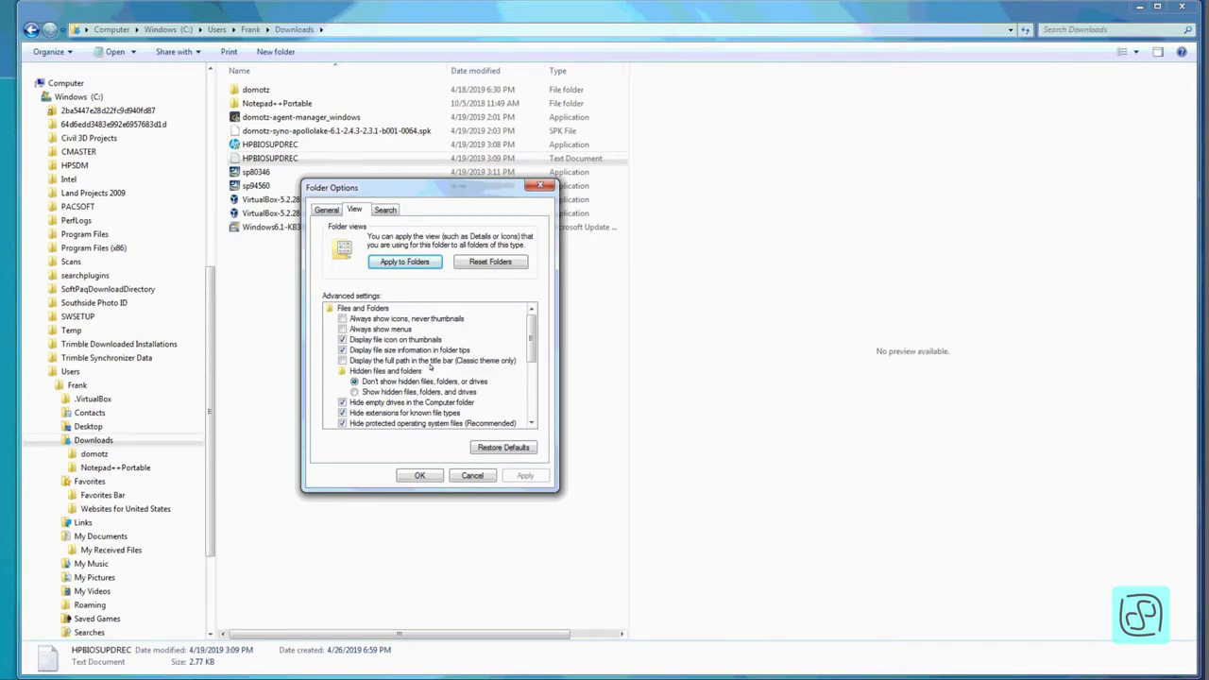
# - Apply the option to display the full path in the title bar, and switch it back off
pyautogui.click(342, 361)
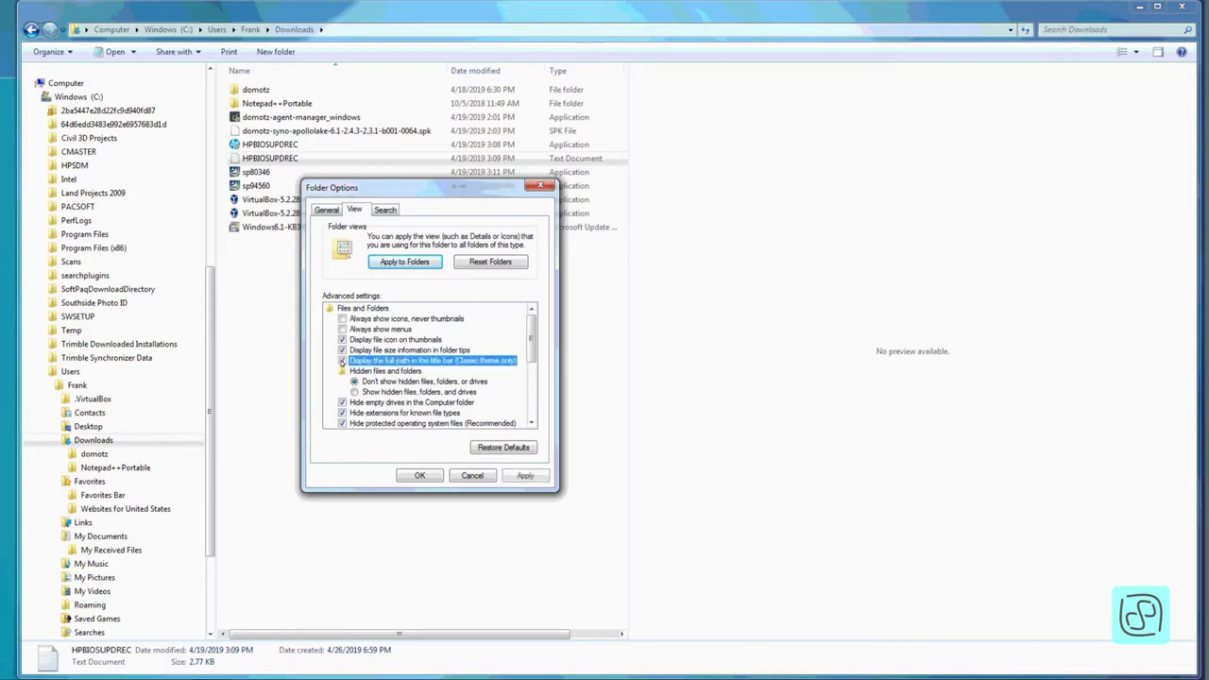
pyautogui.click(523, 476)
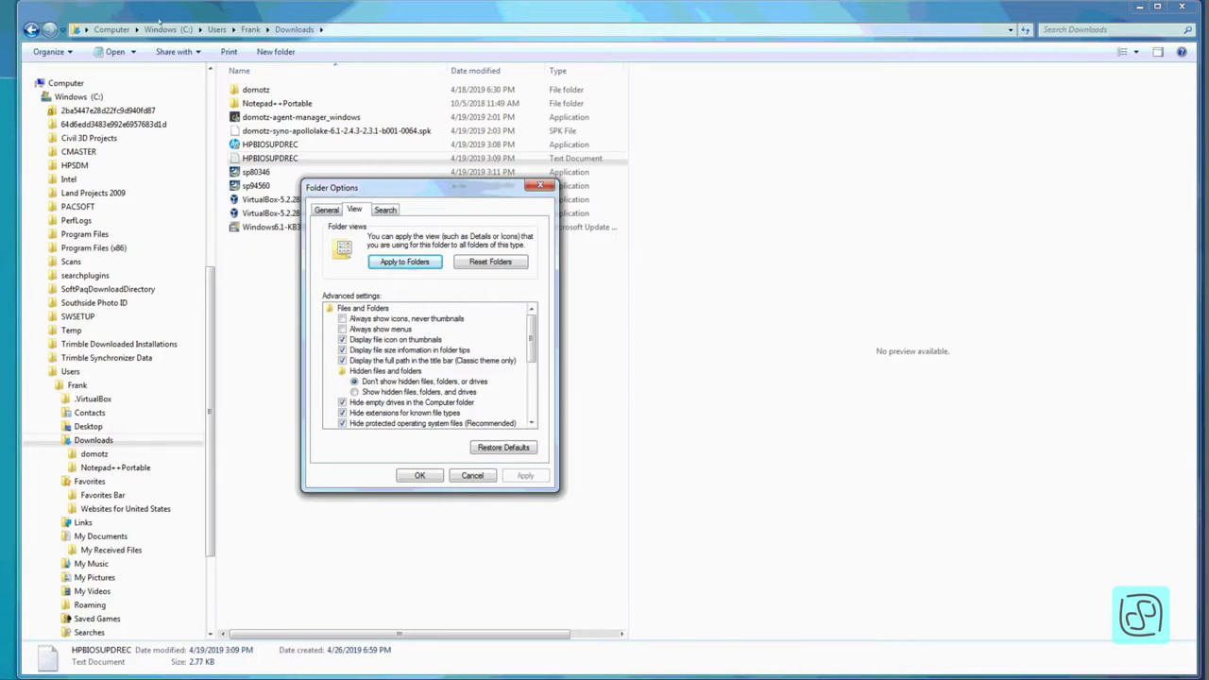
pyautogui.click(343, 360)
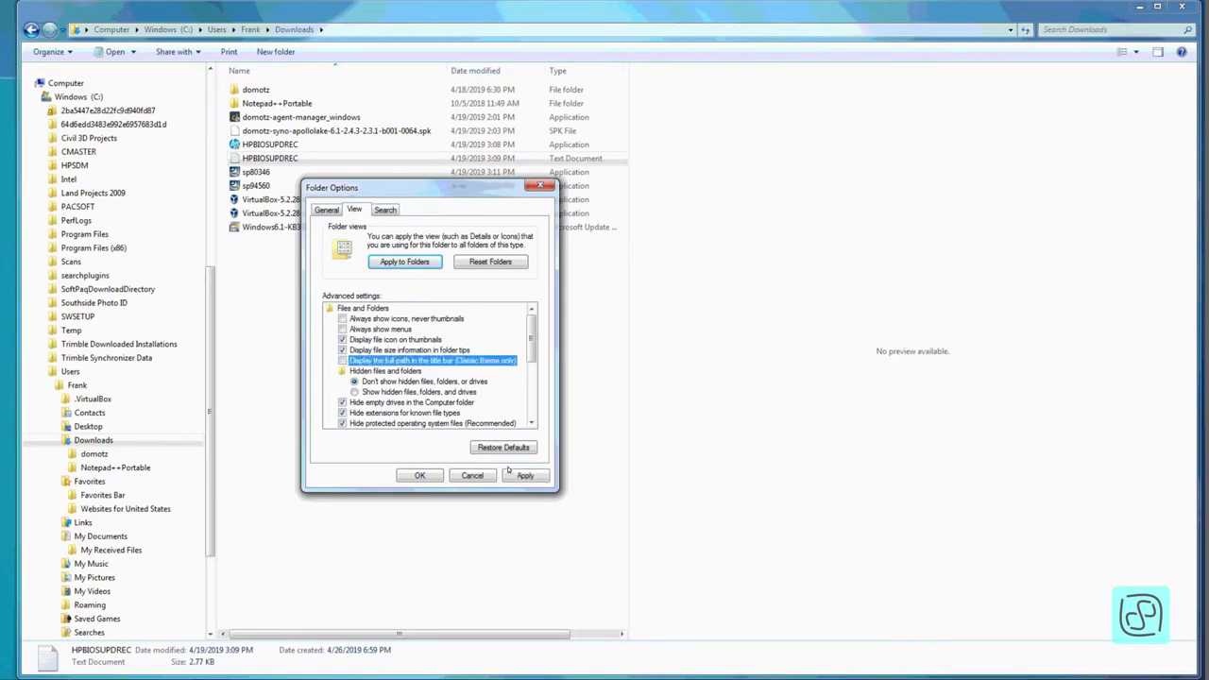
pyautogui.click(520, 476)
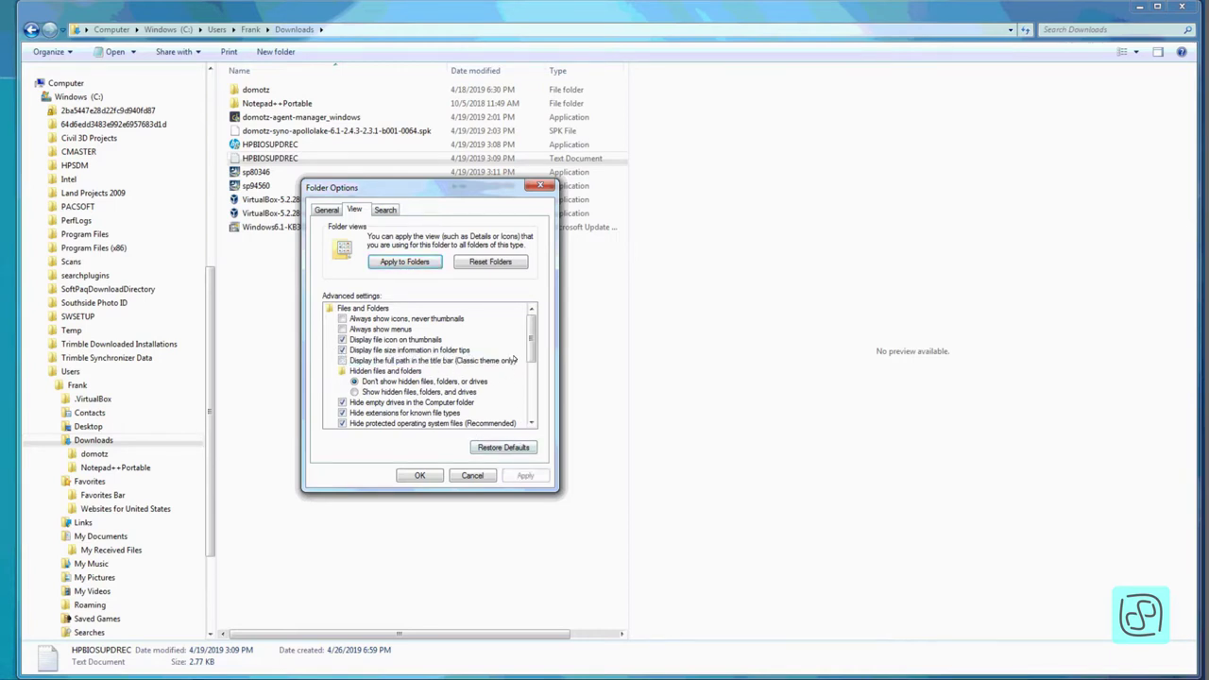
# - Turn off hiding empty drives and hiding extensions for known file types, move the dialog below the file list, and apply the changes
pyautogui.scroll(-3, 515, 359)
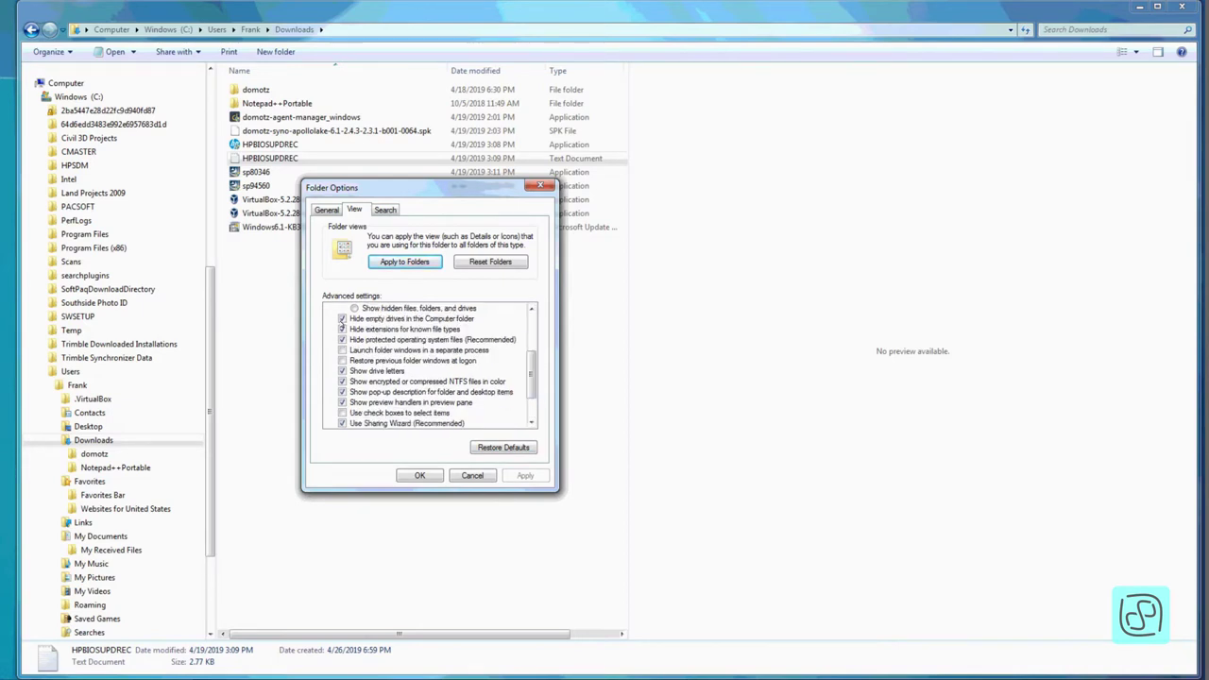
pyautogui.click(343, 320)
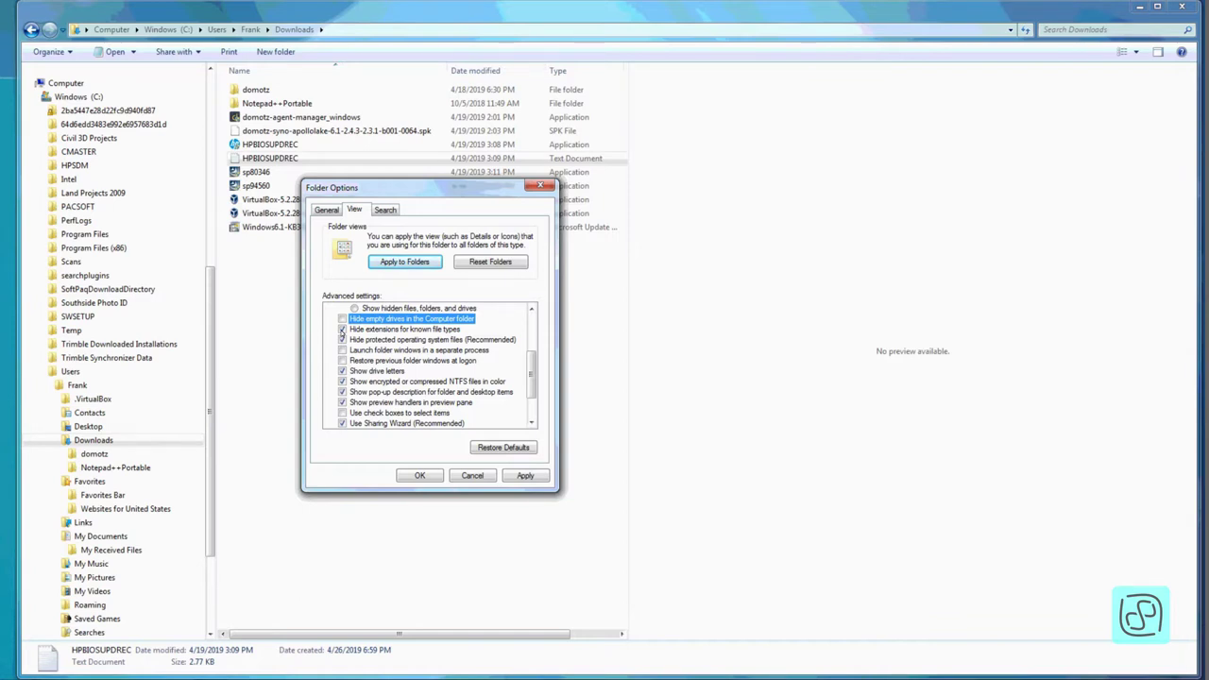
pyautogui.click(342, 328)
pyautogui.moveTo(385, 197); pyautogui.dragTo(374, 272)
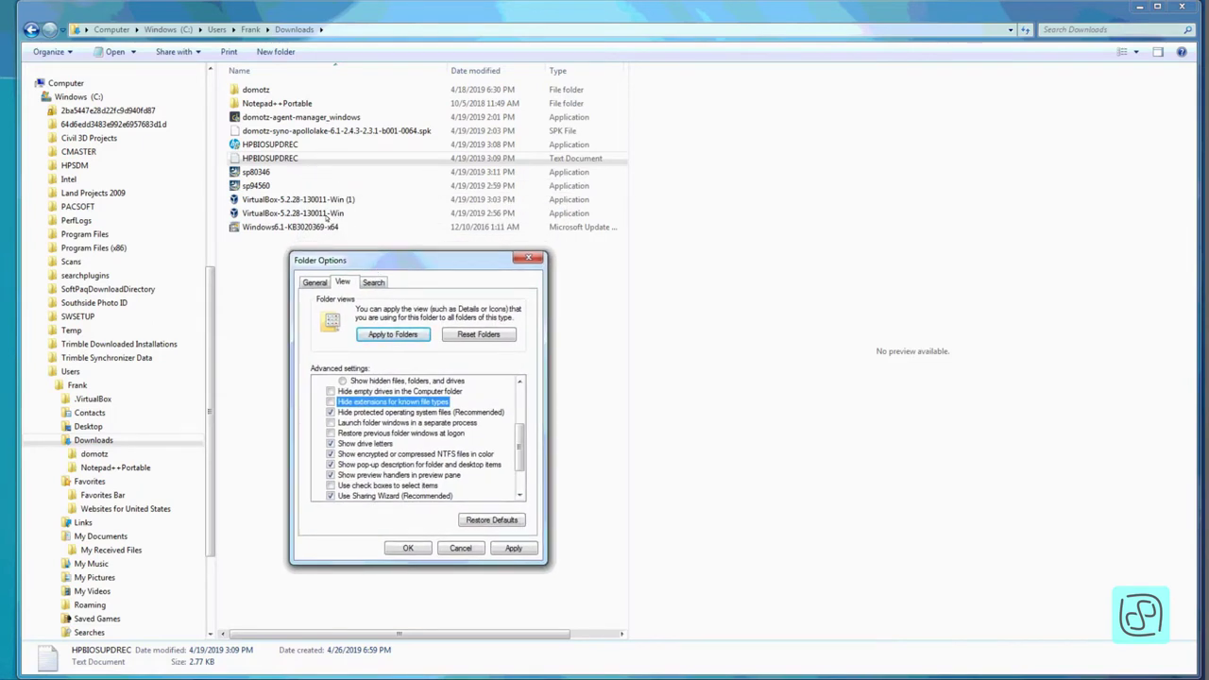
pyautogui.click(513, 549)
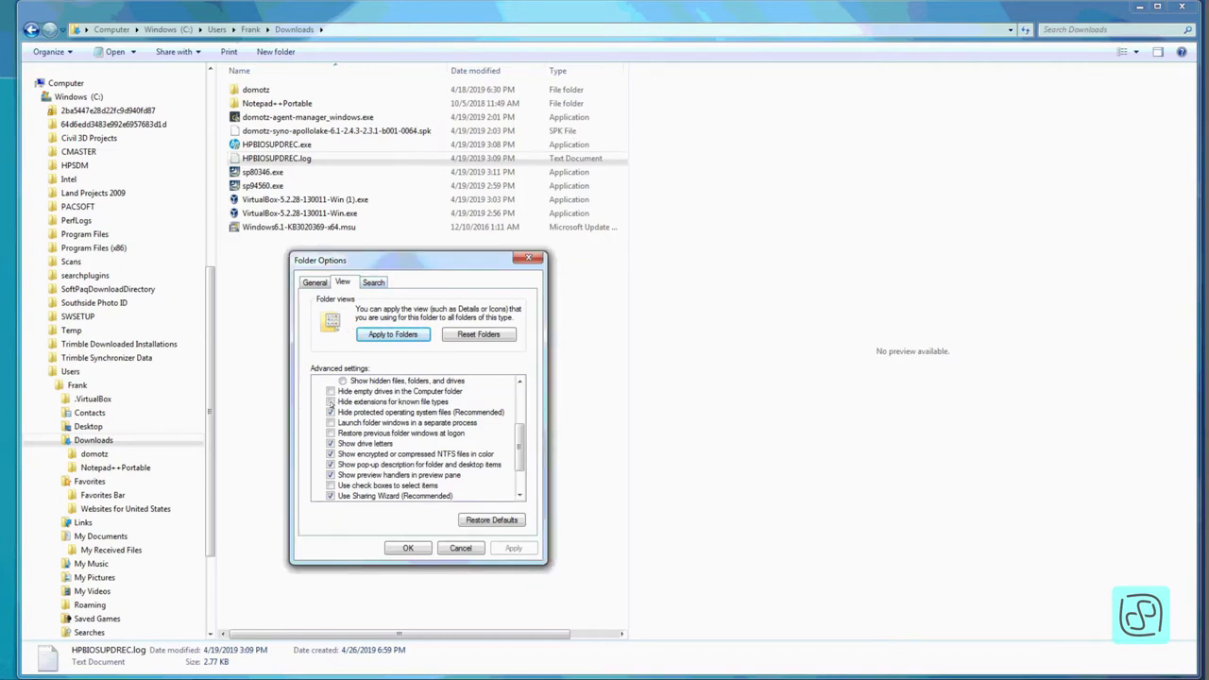
# - Apply hiding of extensions for known file types again, and switch back to showing them
pyautogui.click(331, 402)
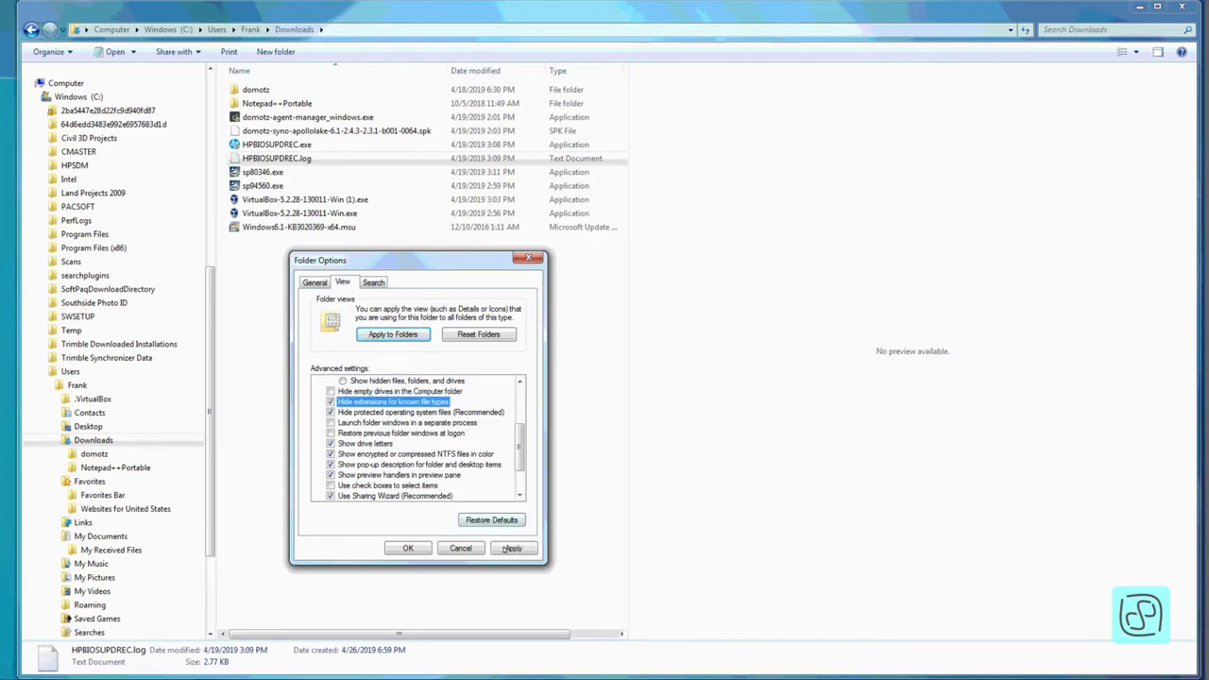
pyautogui.click(513, 549)
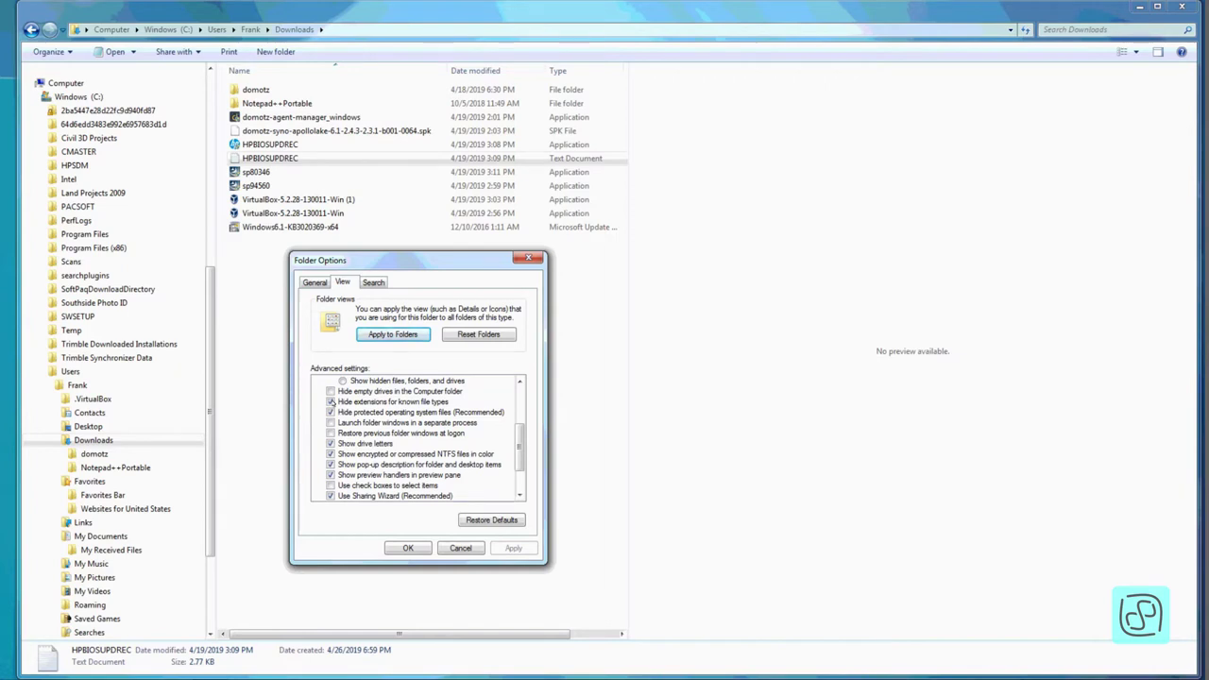
pyautogui.click(331, 402)
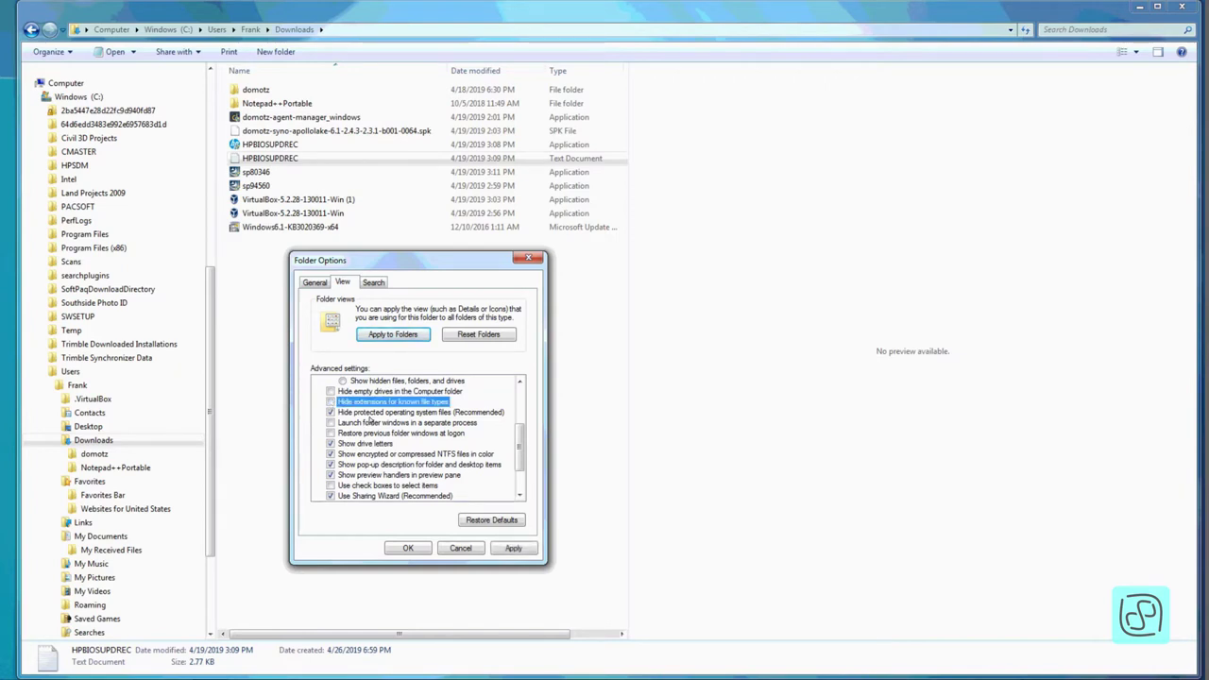
pyautogui.click(513, 547)
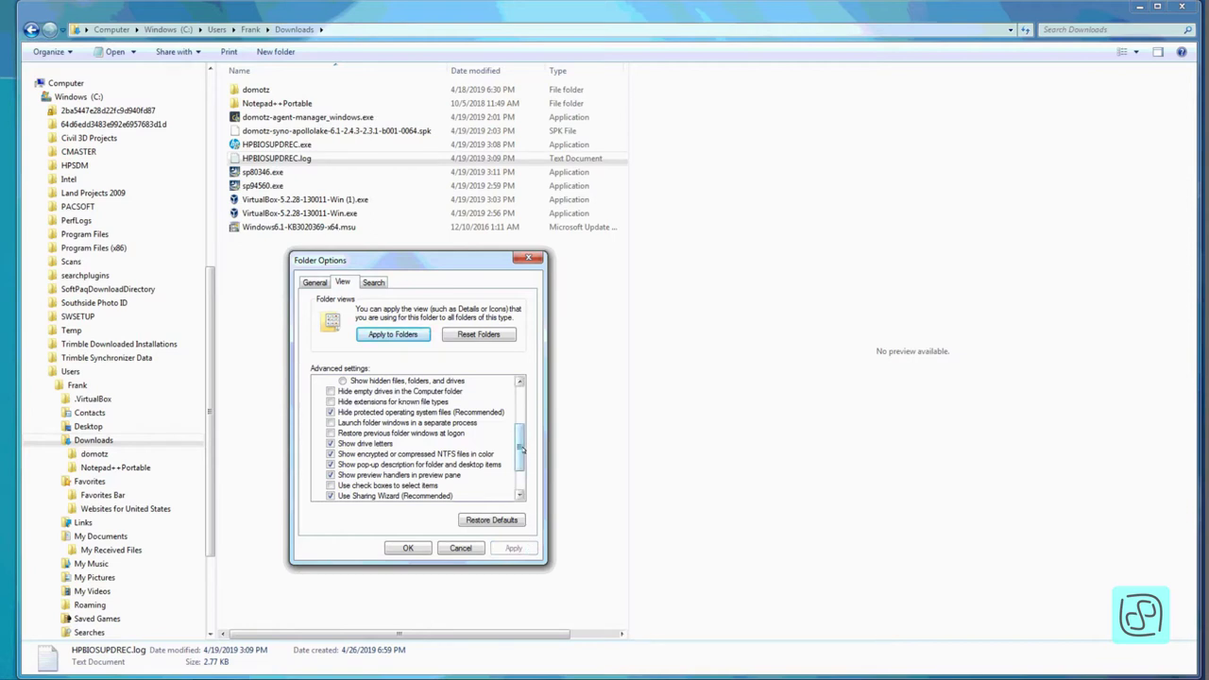
# - Look through the remaining advanced view settings, try the hidden-files choices, and close Folder Options without applying anything further
pyautogui.moveTo(522, 455); pyautogui.dragTo(520, 485)
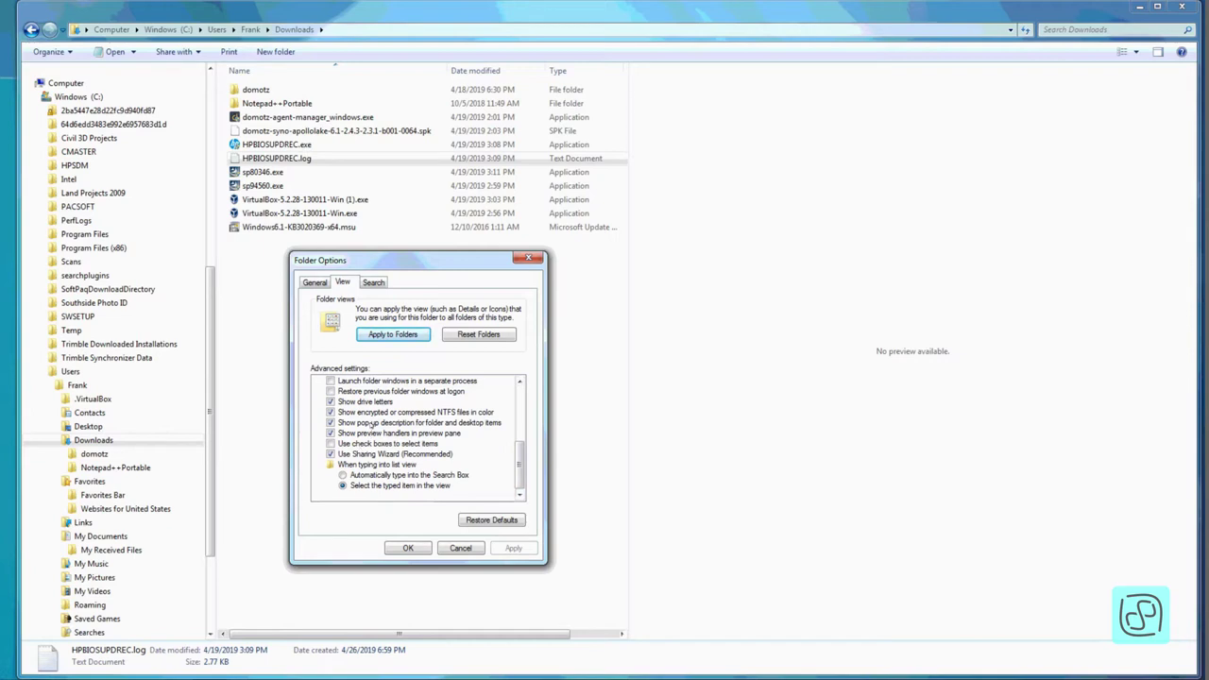
pyautogui.click(521, 427)
pyautogui.scroll(1, 524, 409)
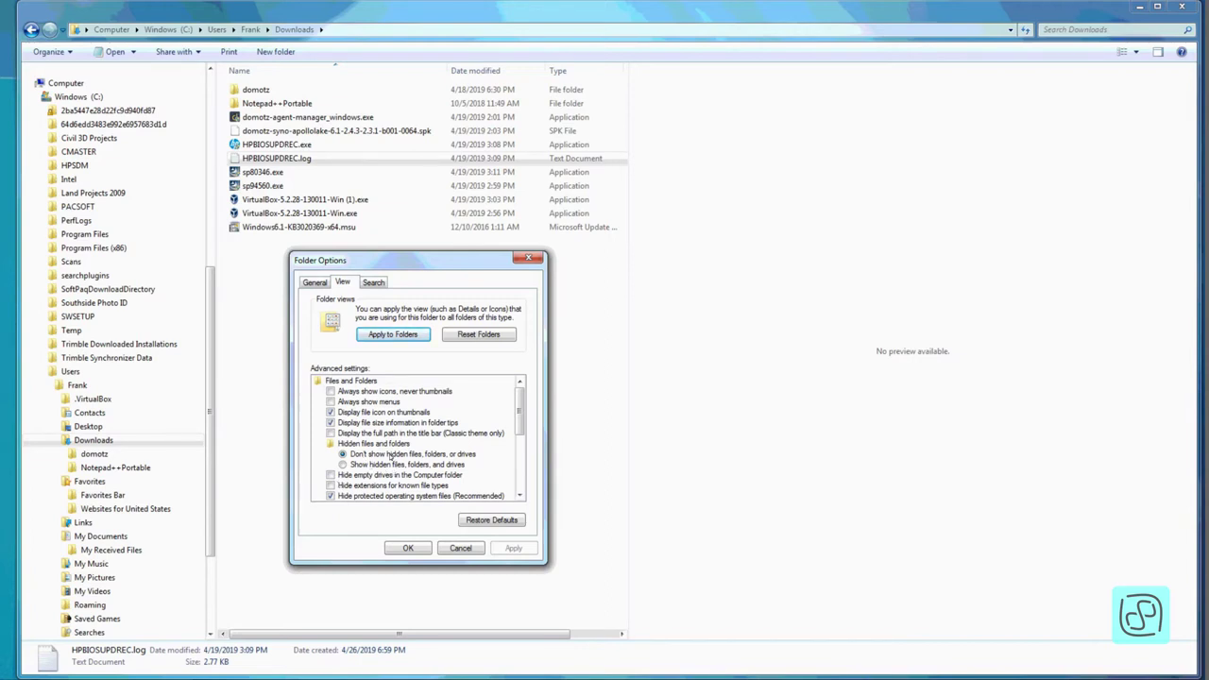
pyautogui.click(343, 463)
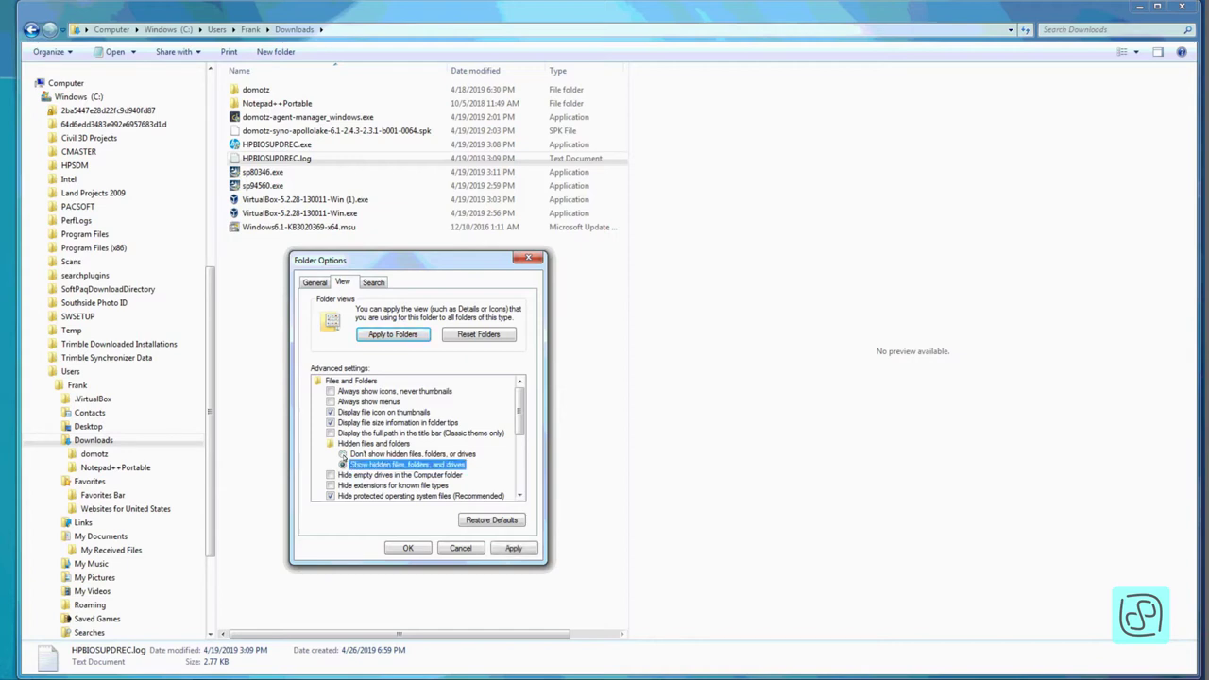
pyautogui.click(343, 455)
pyautogui.click(460, 549)
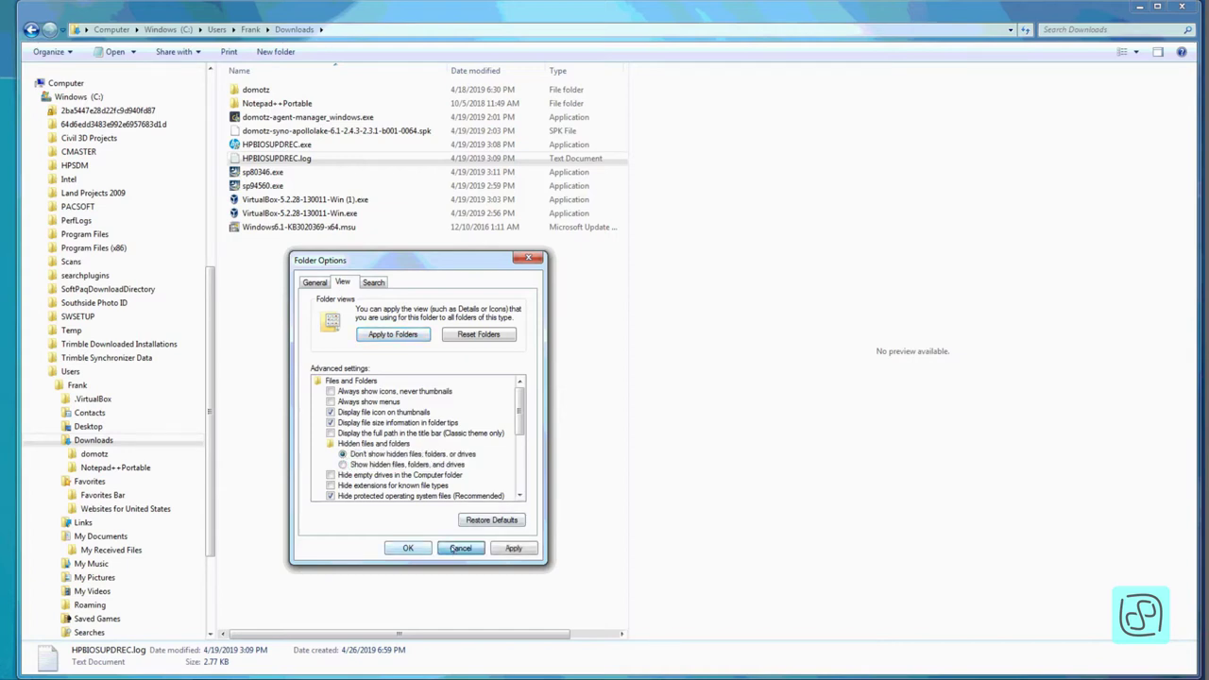
# - Move HPBIOSUPDREC.log from Downloads into the Notepad++Portable folder and open that folder
pyautogui.click(288, 133)
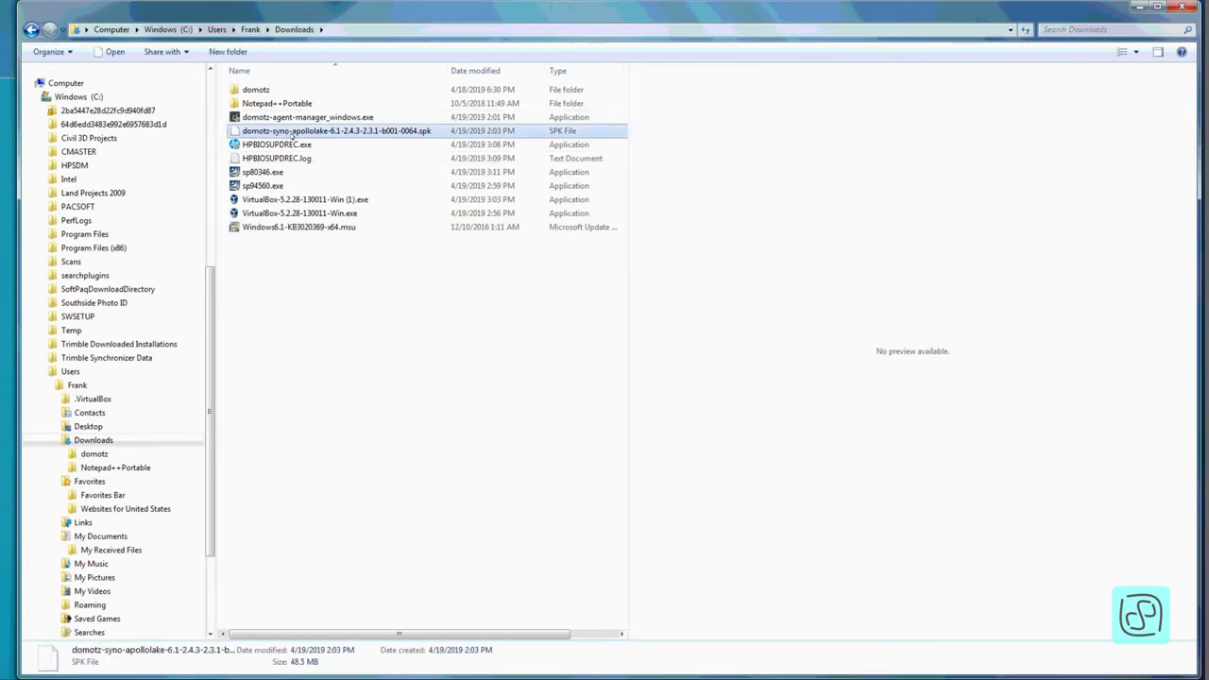
pyautogui.moveTo(277, 159); pyautogui.dragTo(278, 110)
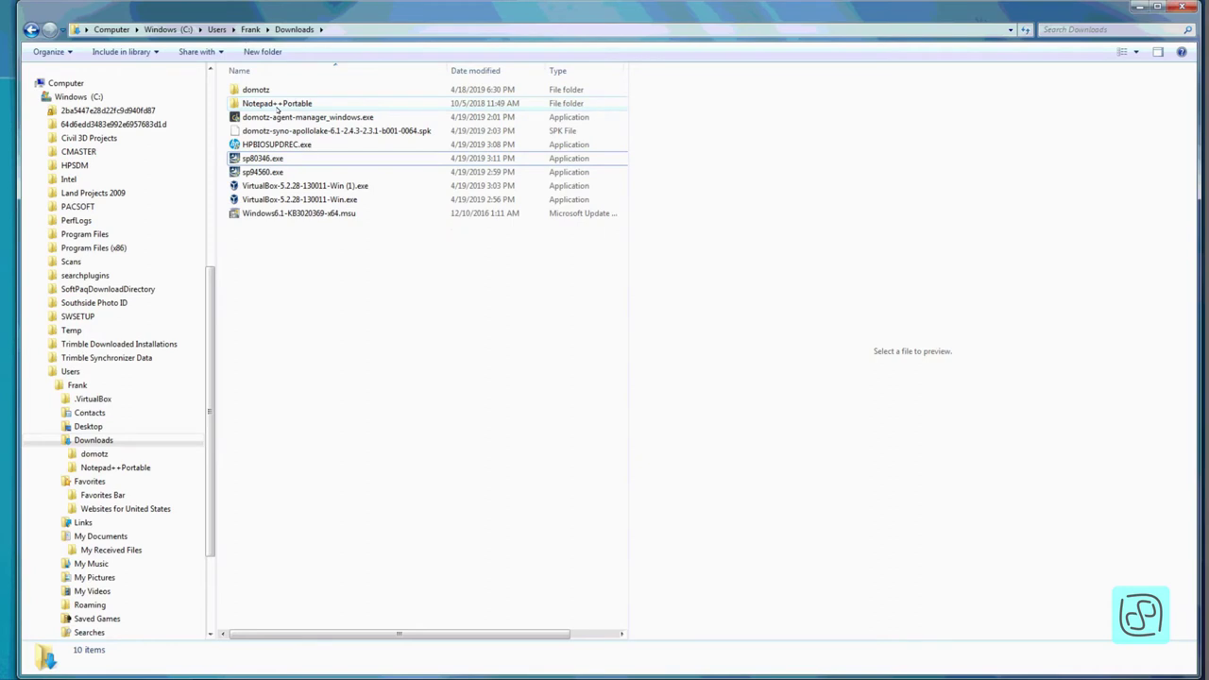
pyautogui.doubleClick(278, 104)
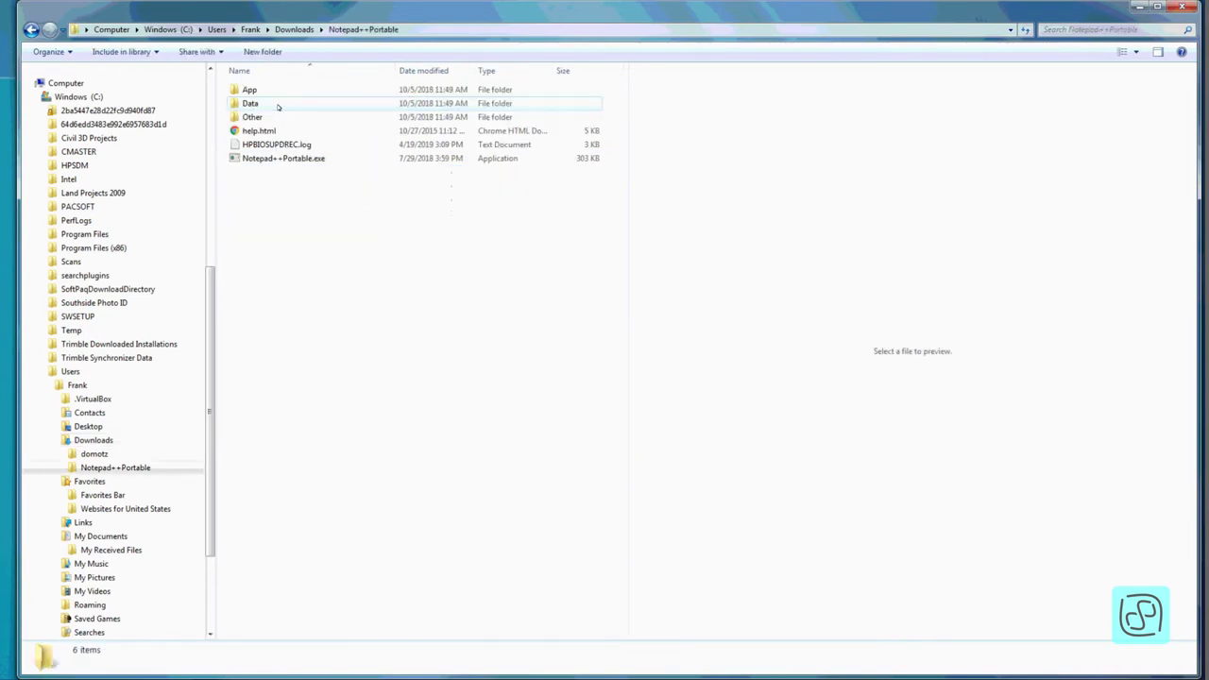
# - Move HPBIOSUPDREC.log from Notepad++Portable back into Downloads and open Downloads
pyautogui.click(281, 145)
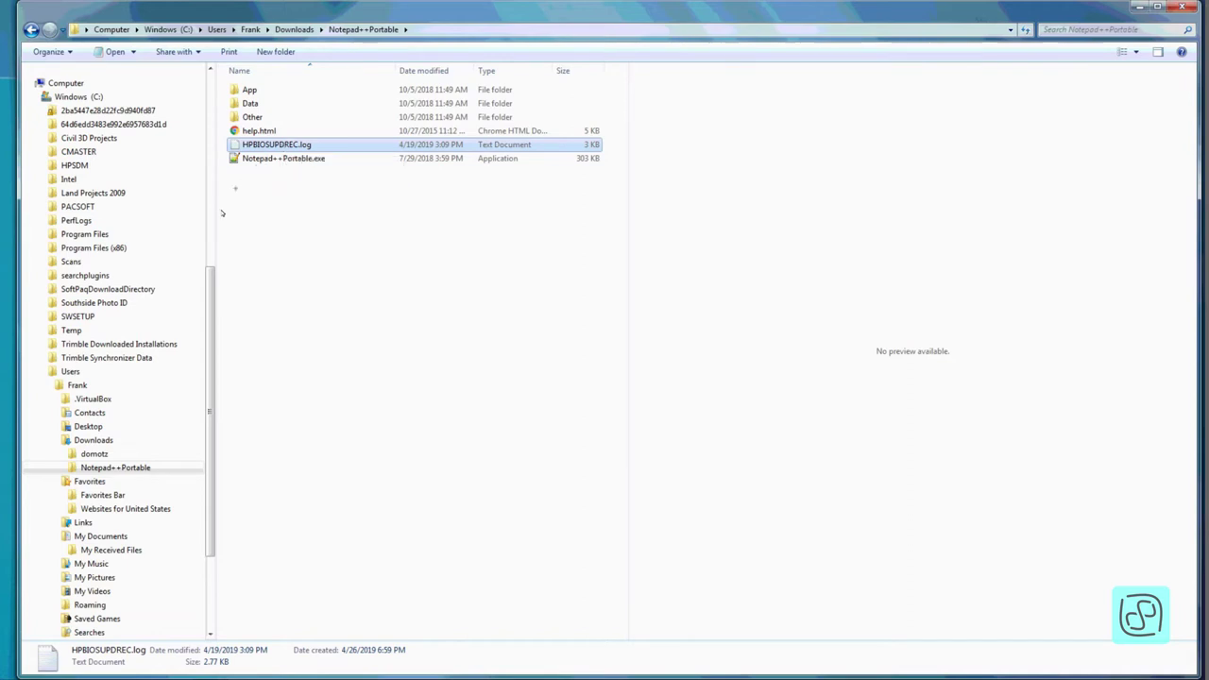
pyautogui.moveTo(280, 145); pyautogui.dragTo(103, 442)
pyautogui.click(103, 443)
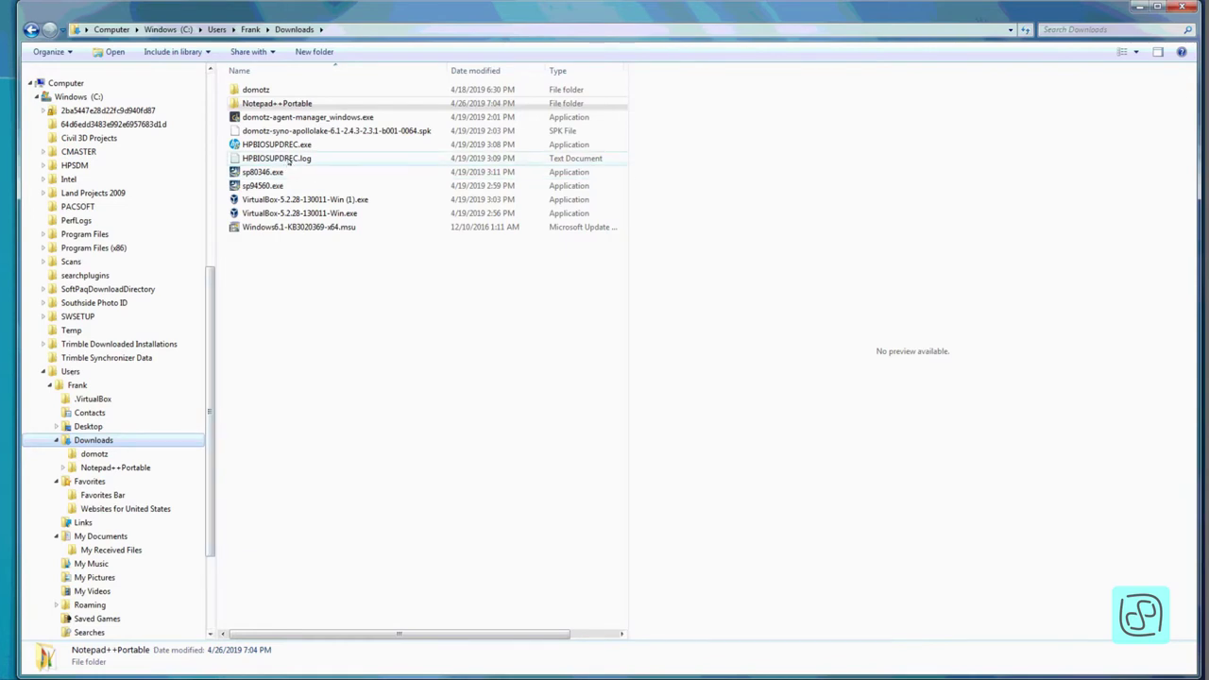
pyautogui.click(335, 281)
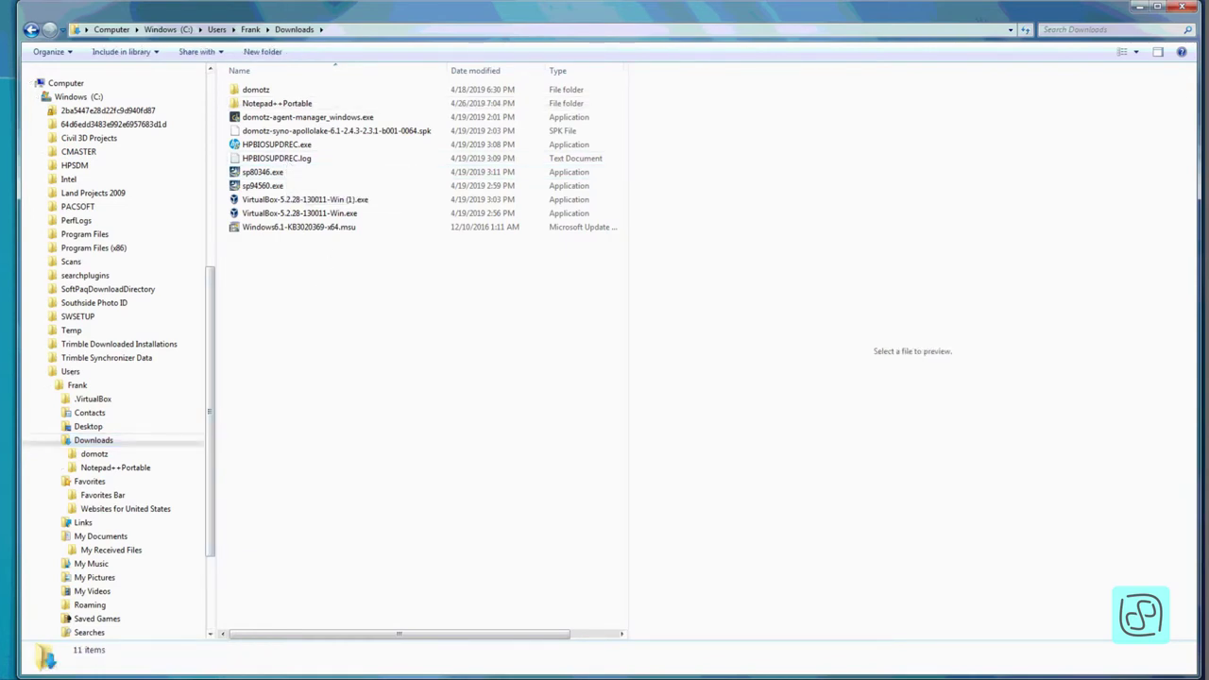
# - Open My Documents and create a new folder there named Test Folder
pyautogui.click(94, 440)
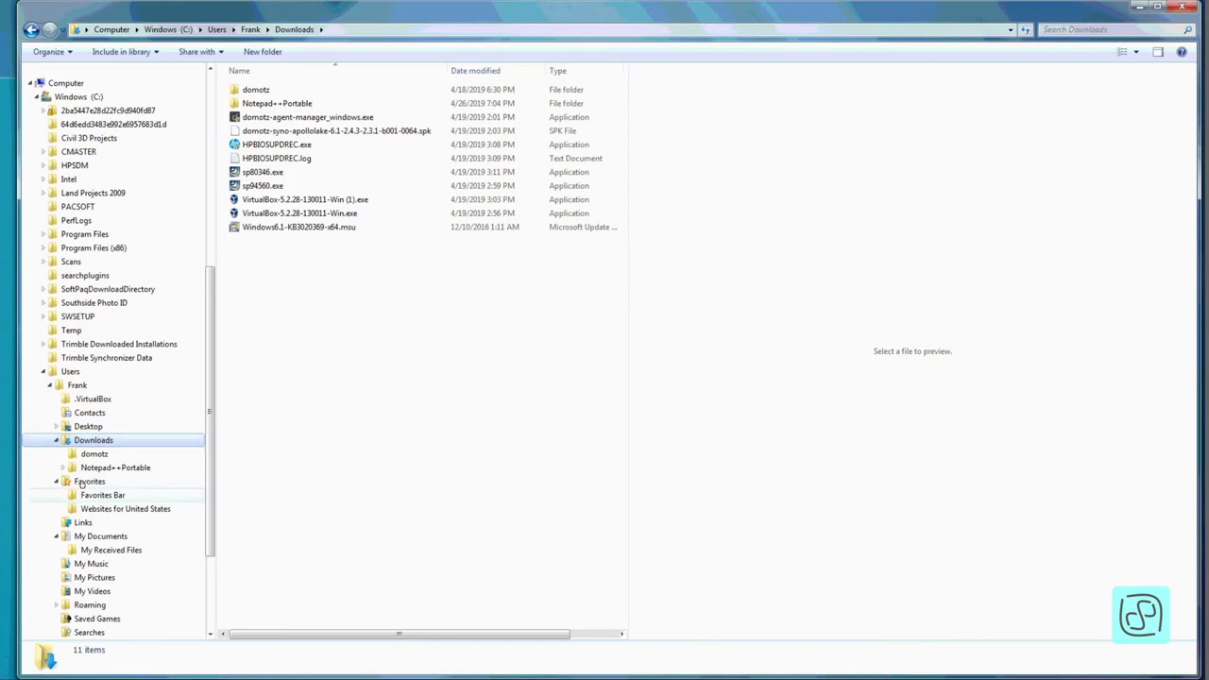
pyautogui.click(85, 536)
pyautogui.click(263, 213)
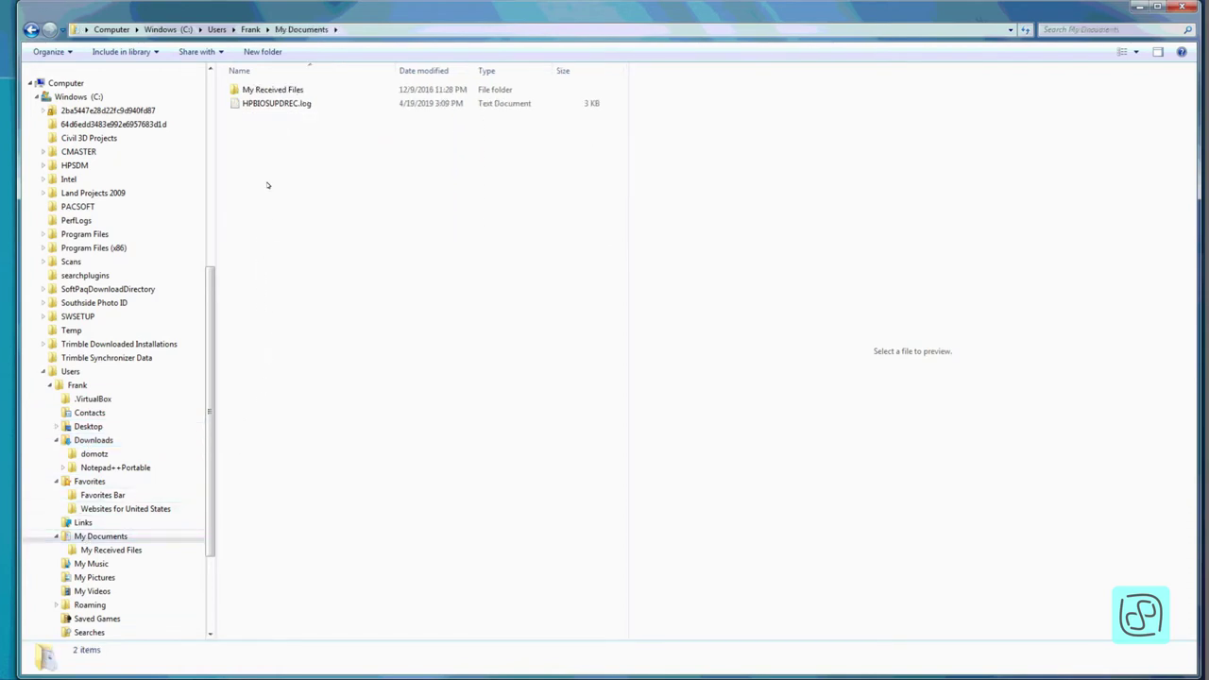
pyautogui.rightClick(268, 185)
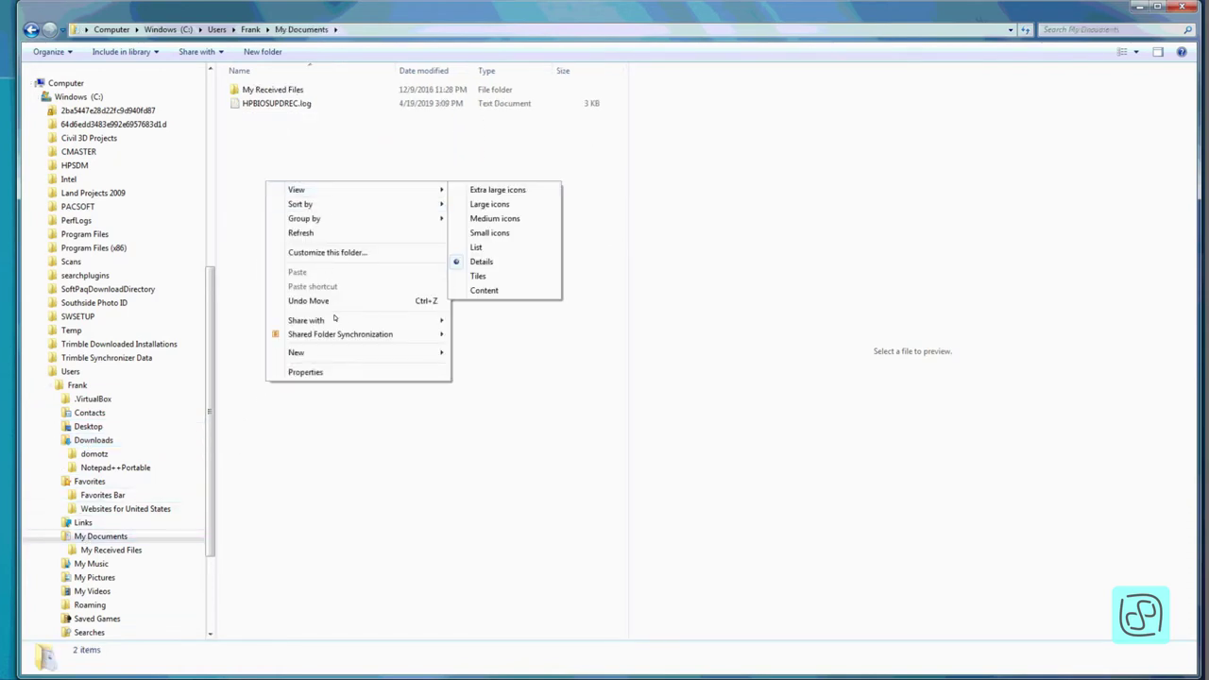
pyautogui.moveTo(319, 354)
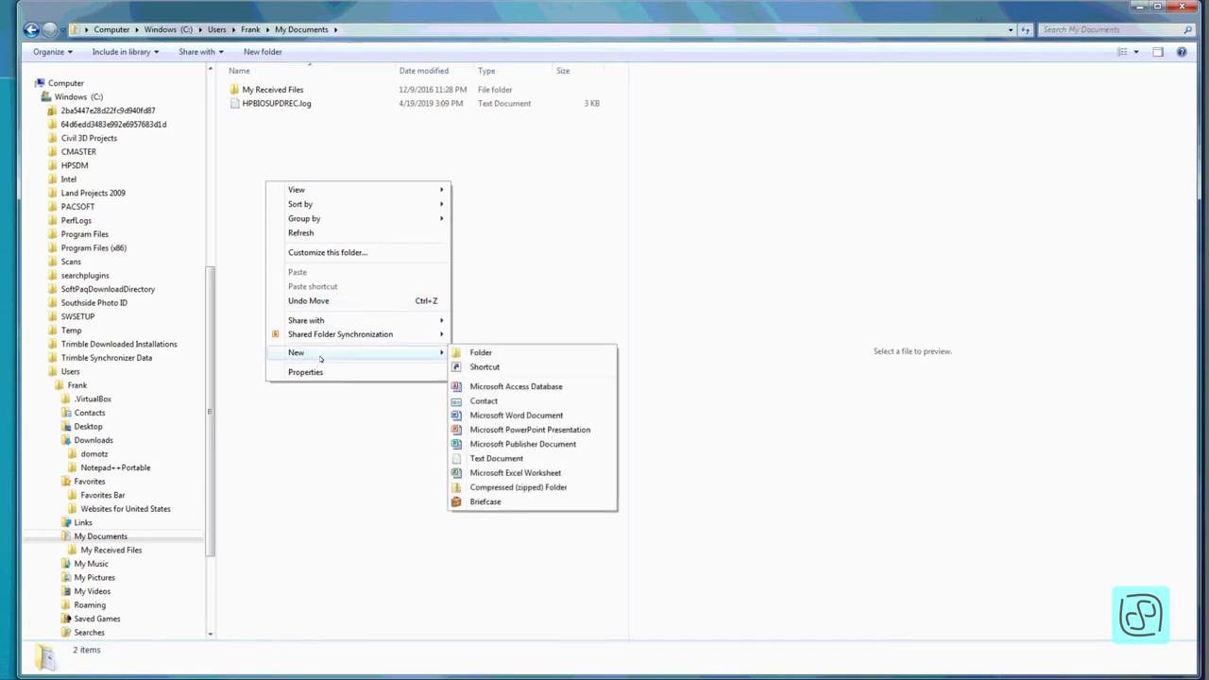
pyautogui.click(482, 352)
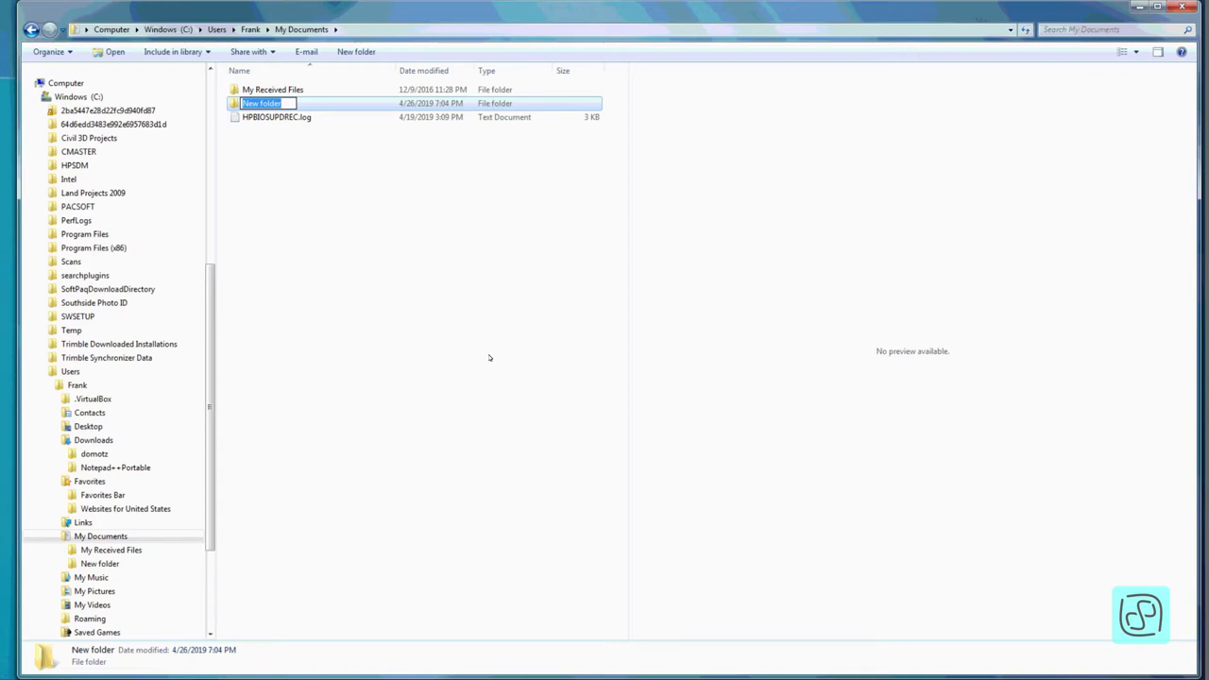
pyautogui.write('Test Folder')
pyautogui.press('Return')
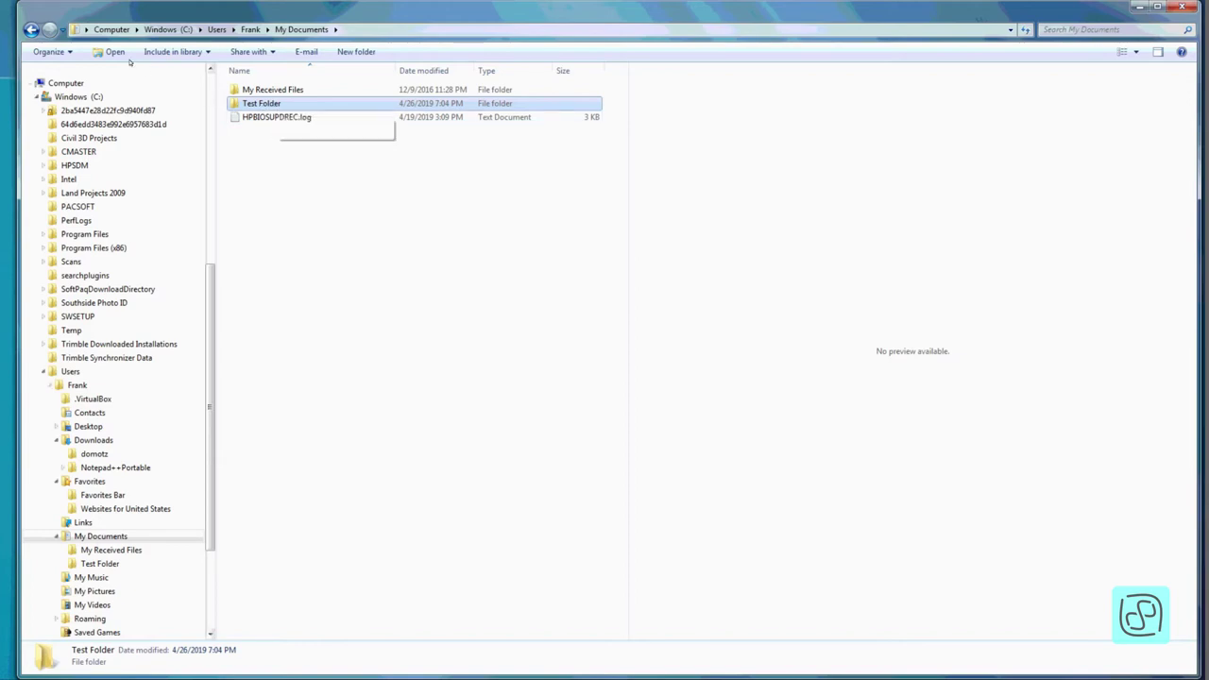
# - Open Test Folder and copy its full path to the clipboard
pyautogui.doubleClick(274, 104)
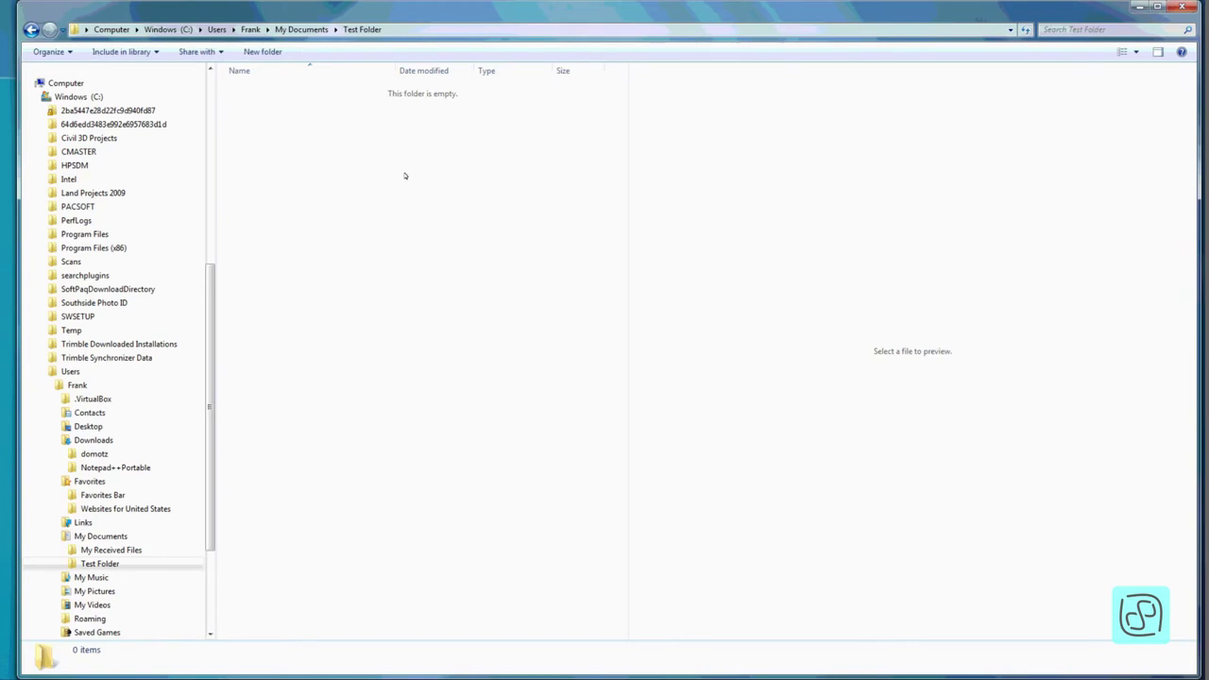
pyautogui.click(398, 34)
pyautogui.hotkey('ctrl', 'c')
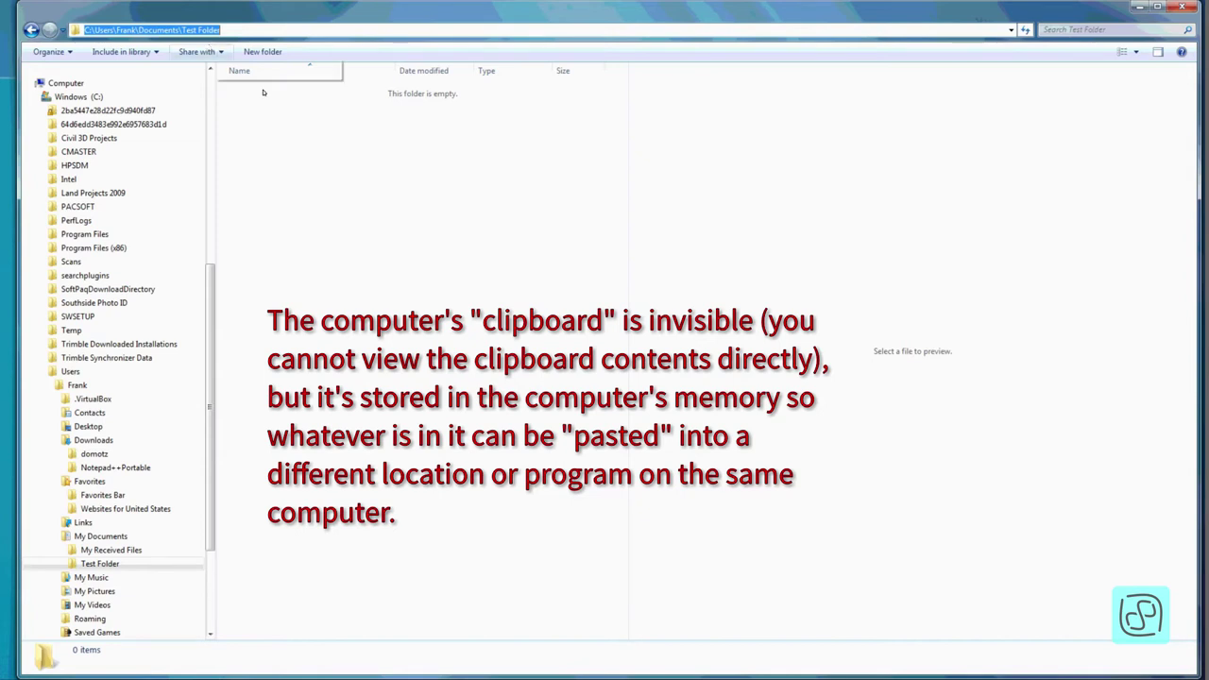
pyautogui.click(307, 149)
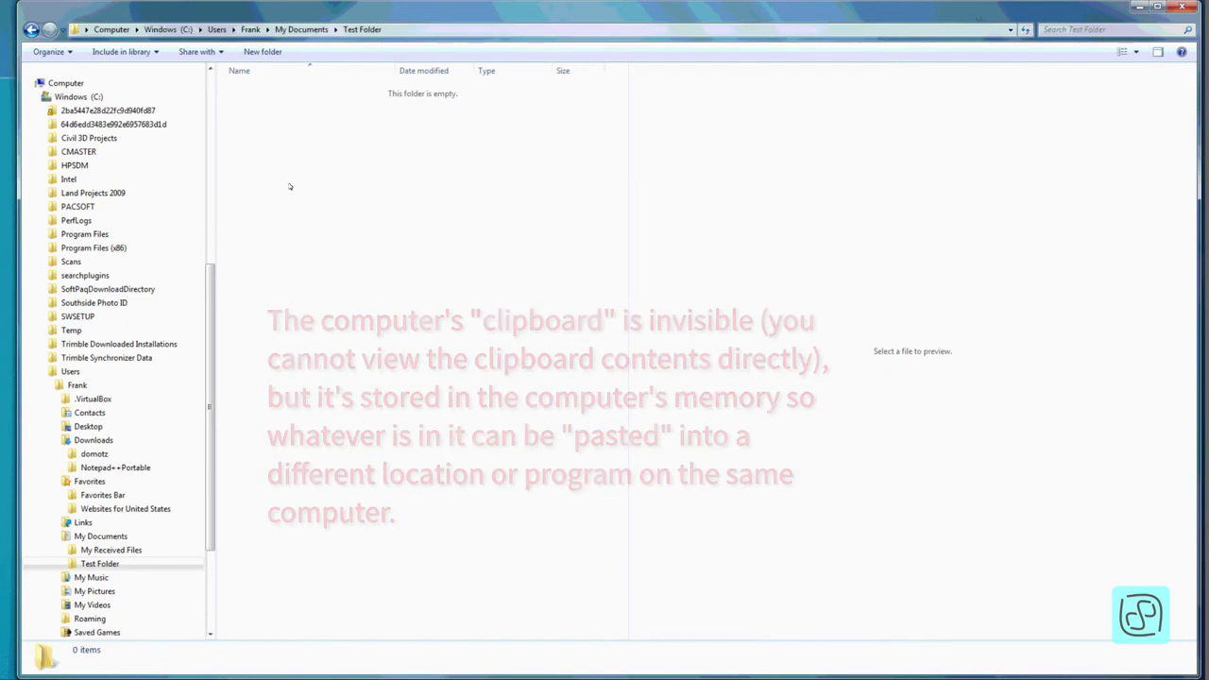
# - Create a new text document in Test Folder, keeping the default name New Text Document.txt
pyautogui.rightClick(293, 167)
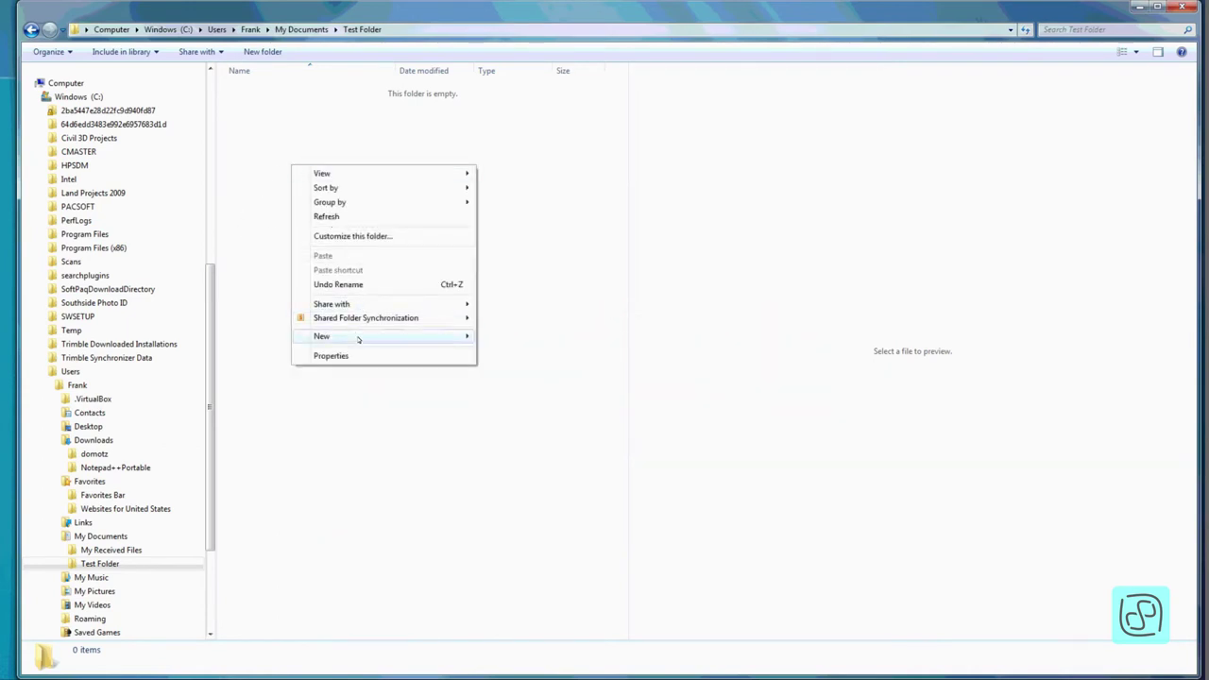
pyautogui.moveTo(358, 341)
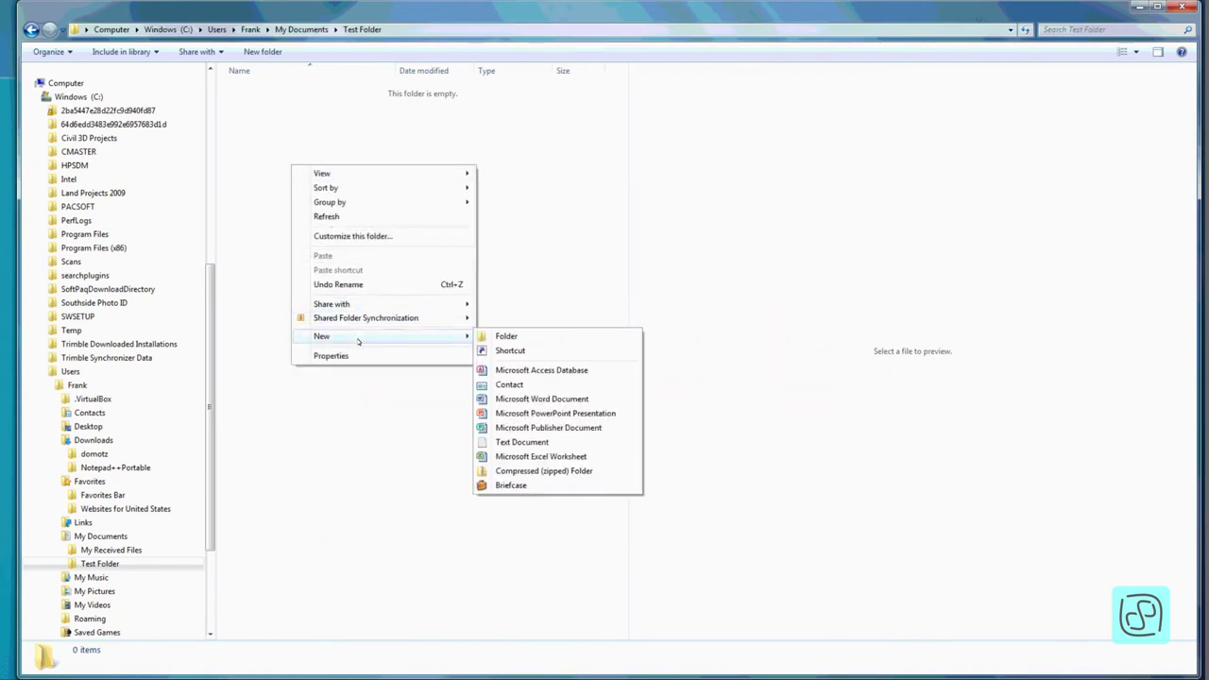
pyautogui.click(517, 442)
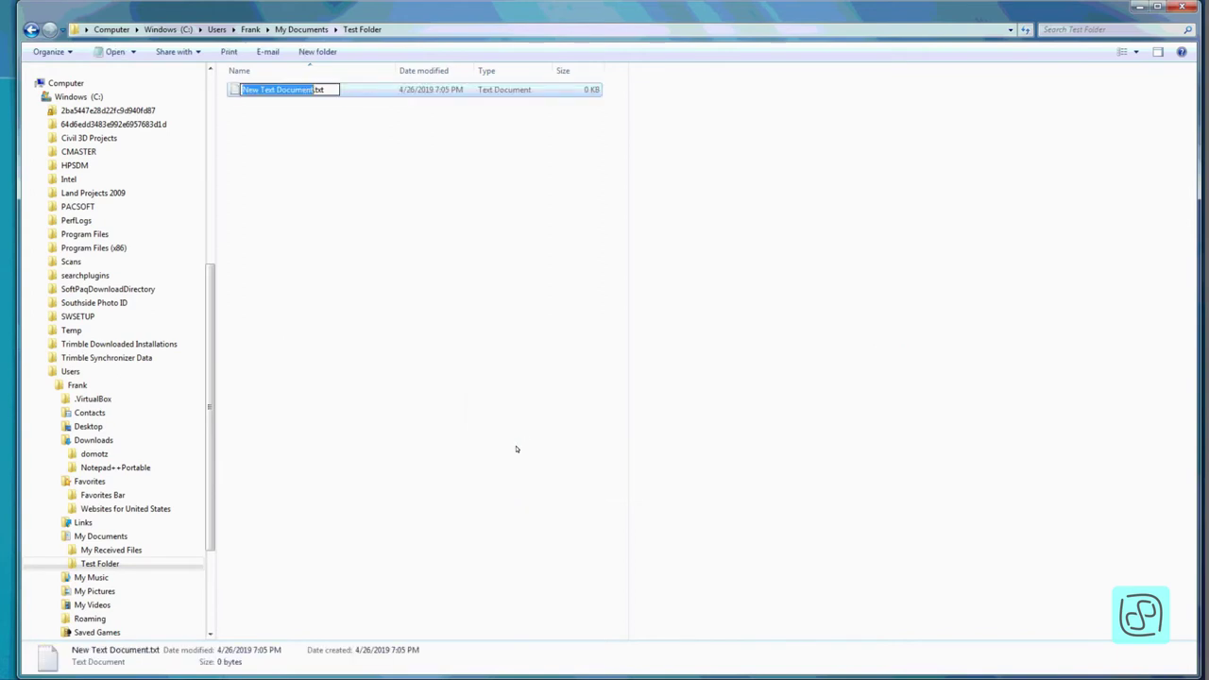
pyautogui.press('Return')
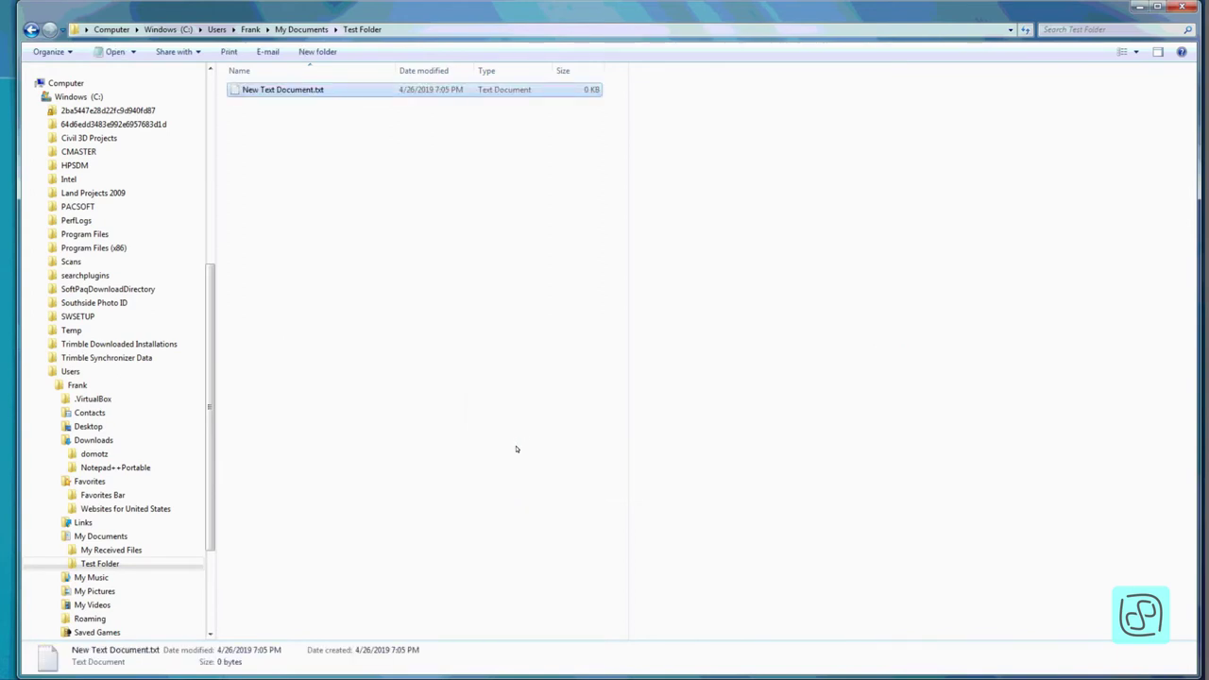
# - Open New Text Document.txt in Notepad and paste the copied Test Folder path into it
pyautogui.press('Return')
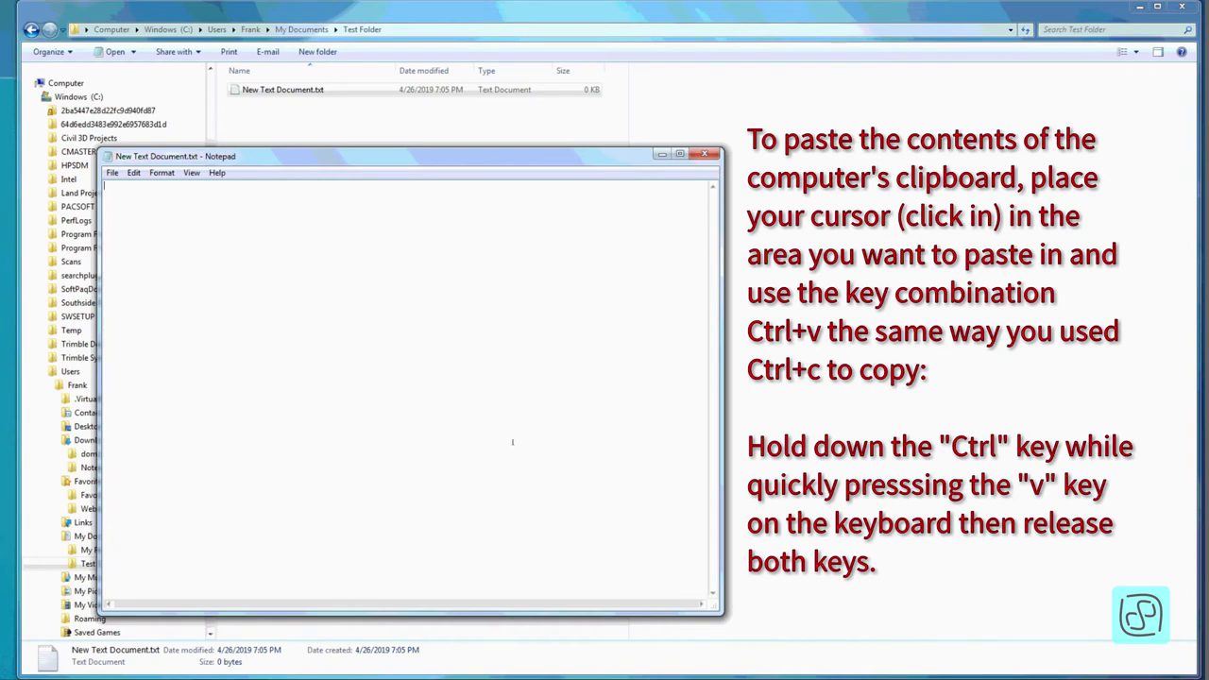
pyautogui.hotkey('ctrl', 'v')
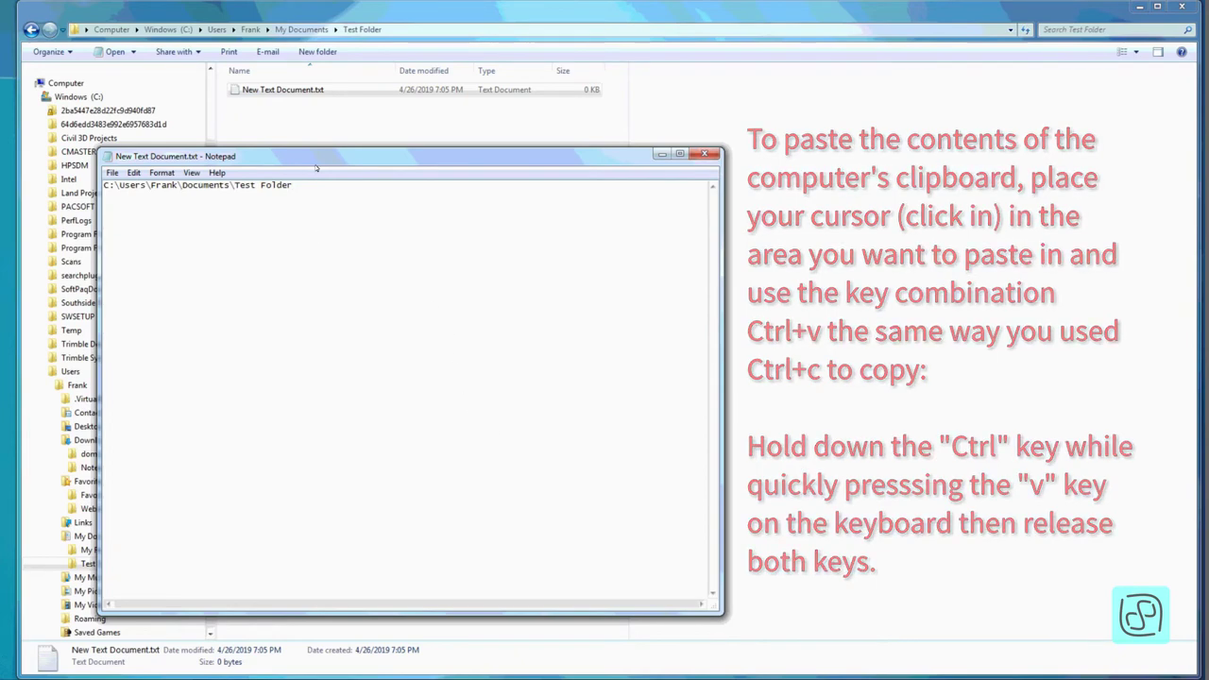
pyautogui.moveTo(309, 166); pyautogui.dragTo(470, 163)
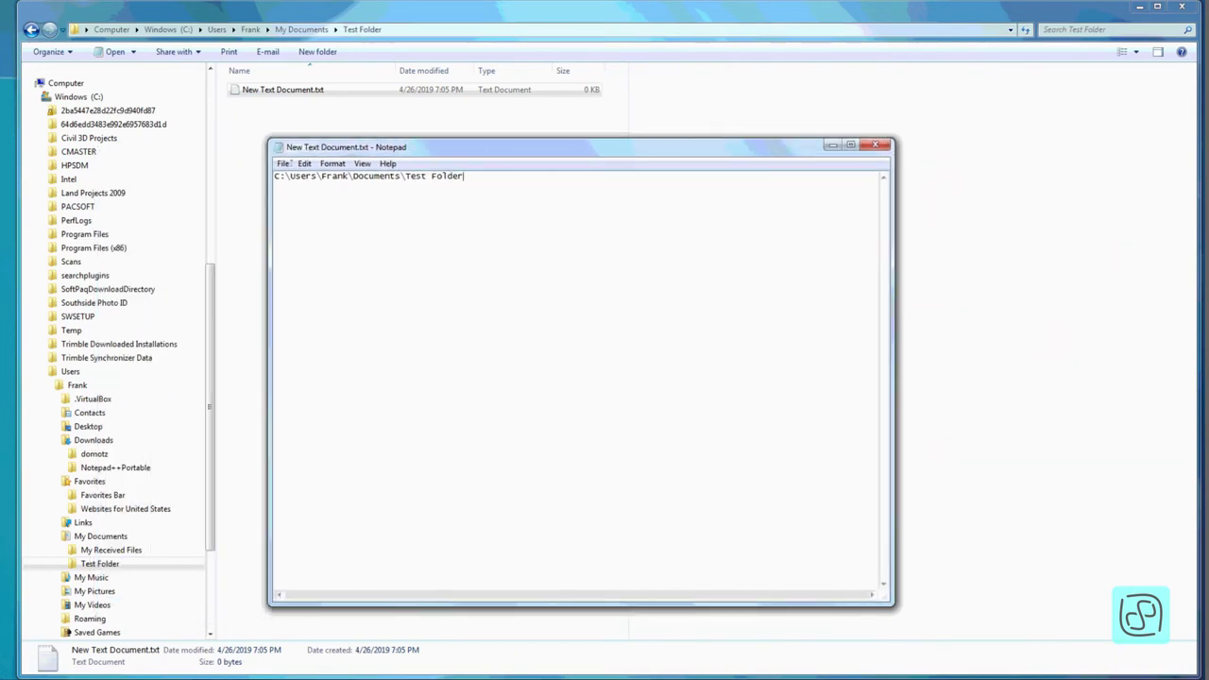
# - Open the Save As dialog for the document and examine its full folder path and folder tree
pyautogui.click(284, 165)
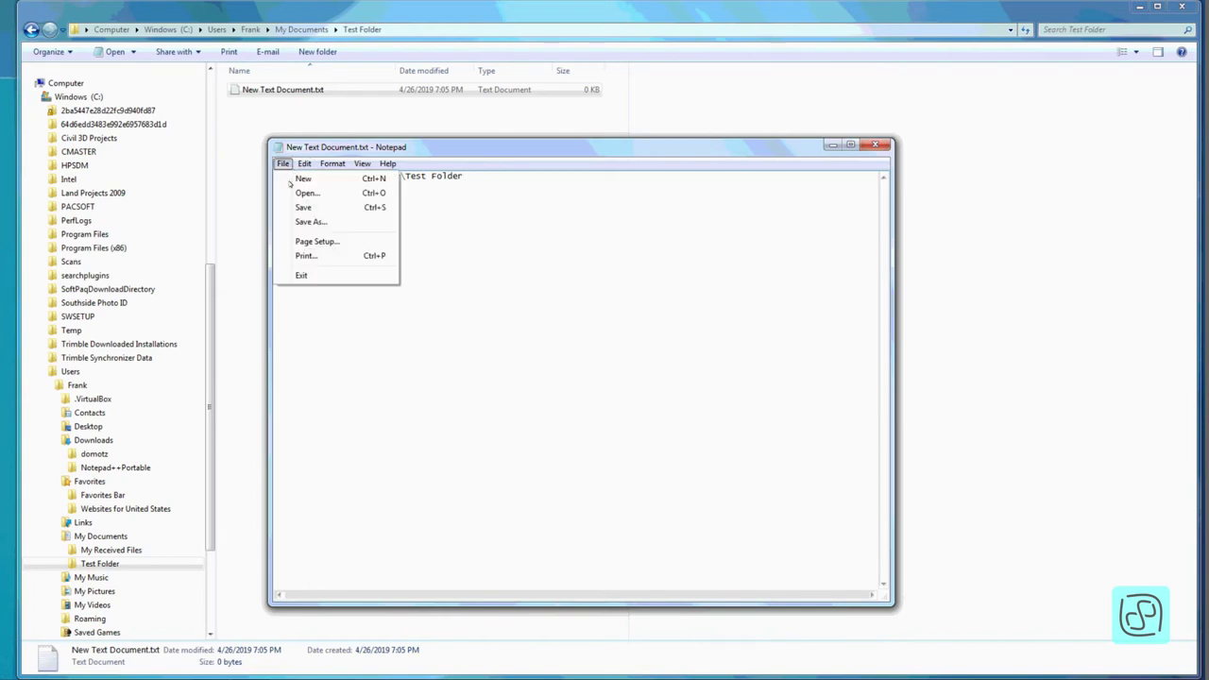
pyautogui.click(302, 223)
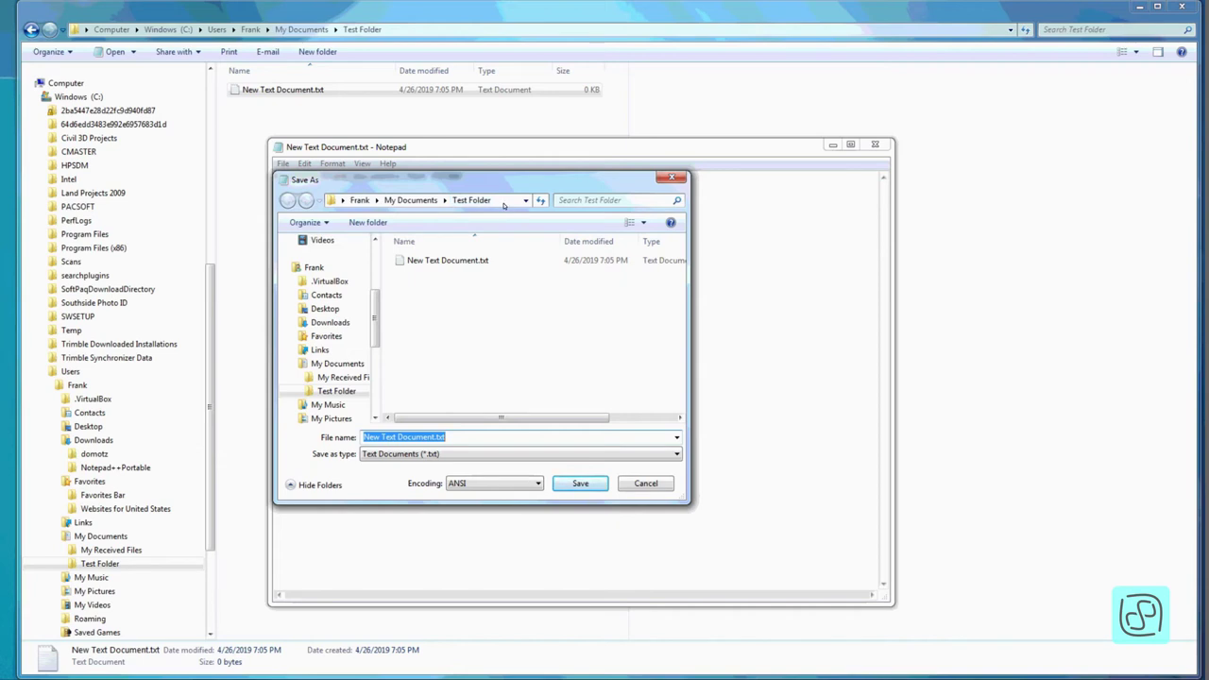
pyautogui.click(504, 205)
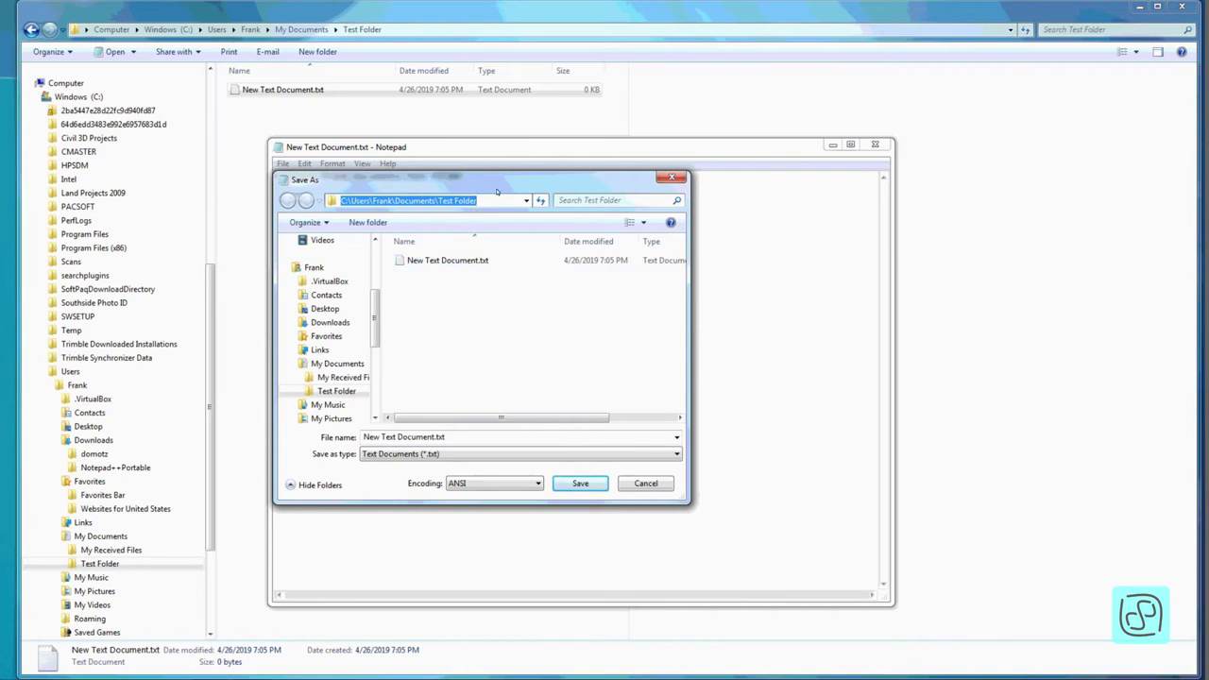
pyautogui.moveTo(497, 191); pyautogui.dragTo(524, 198)
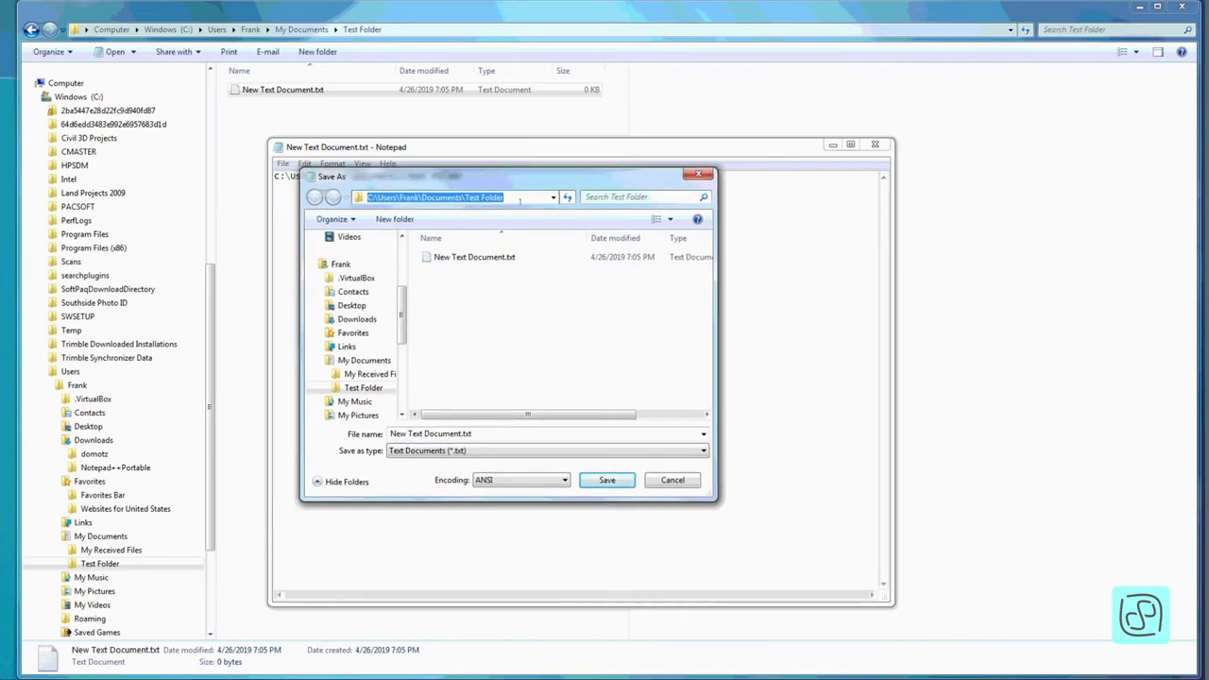
pyautogui.click(524, 198)
pyautogui.moveTo(416, 194); pyautogui.dragTo(357, 197)
pyautogui.click(356, 198)
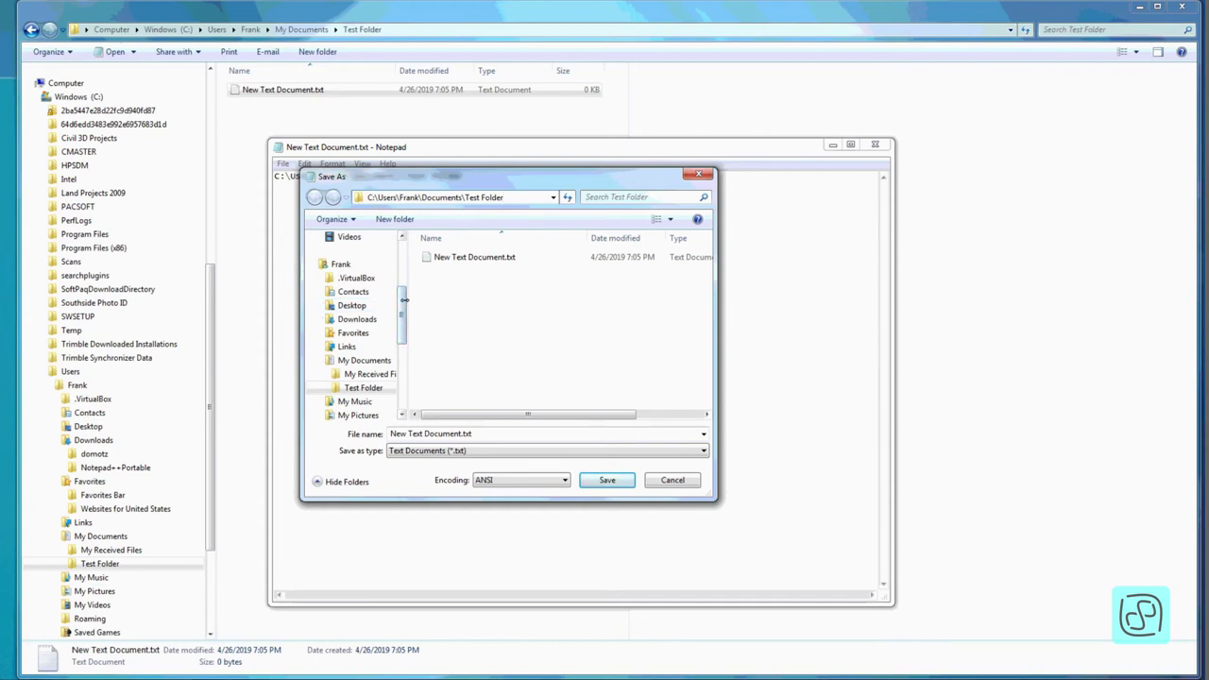
pyautogui.moveTo(413, 300); pyautogui.dragTo(431, 374)
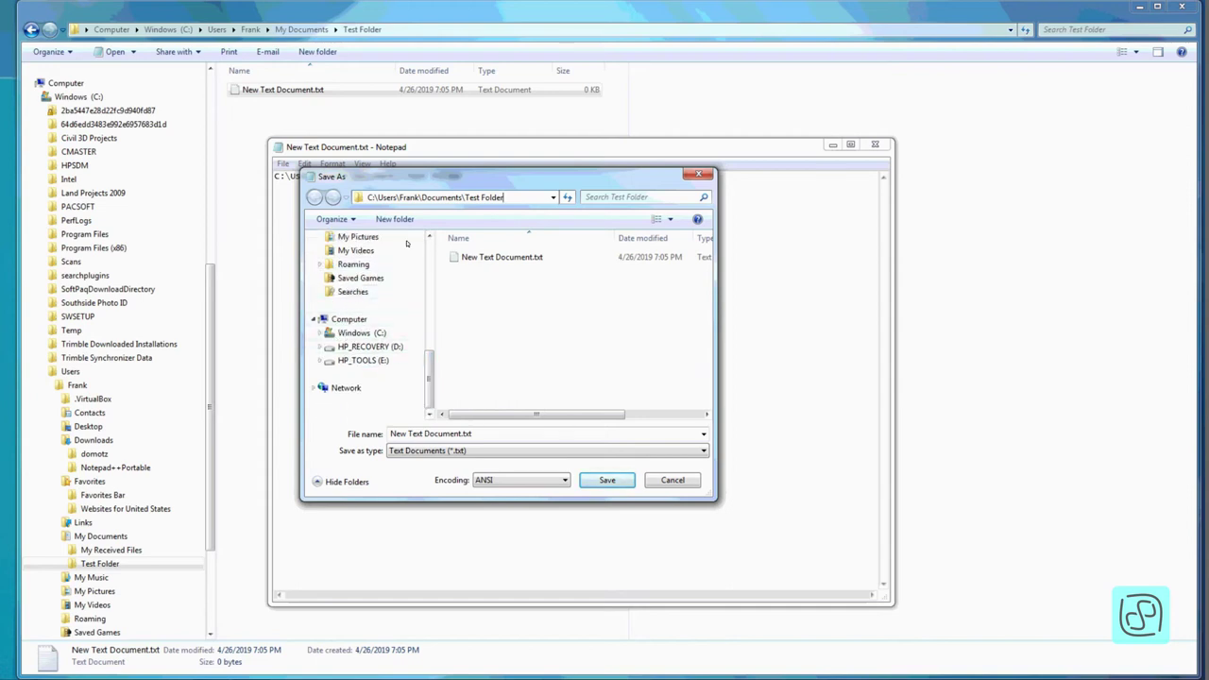
pyautogui.moveTo(432, 355); pyautogui.dragTo(430, 300)
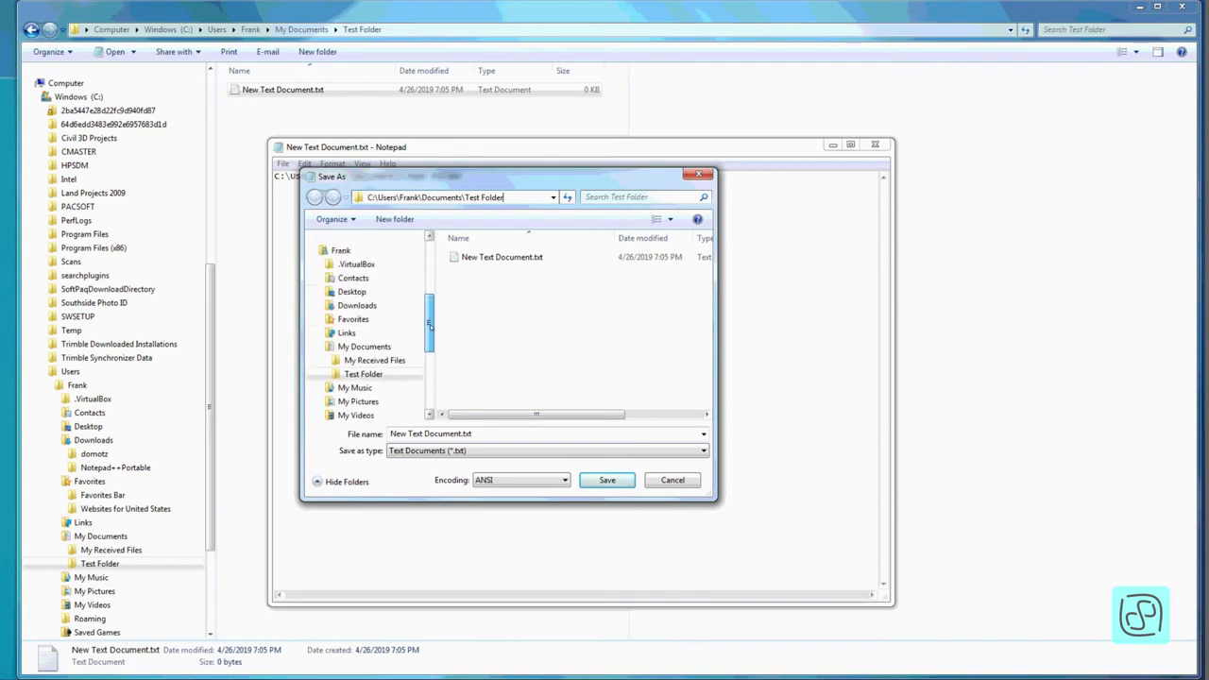
# - Examine the file name, the available file types and the full folder path in the Save As dialog
pyautogui.click(391, 434)
pyautogui.click(424, 434)
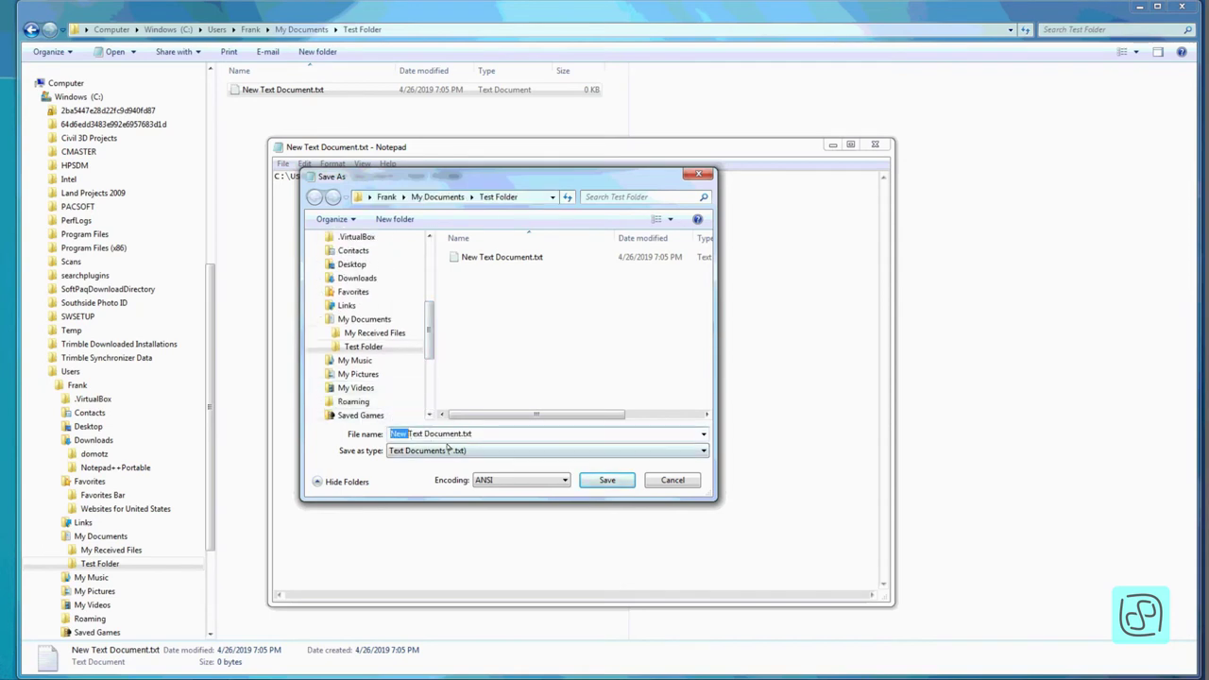
pyautogui.hotkey('shift', 'End')
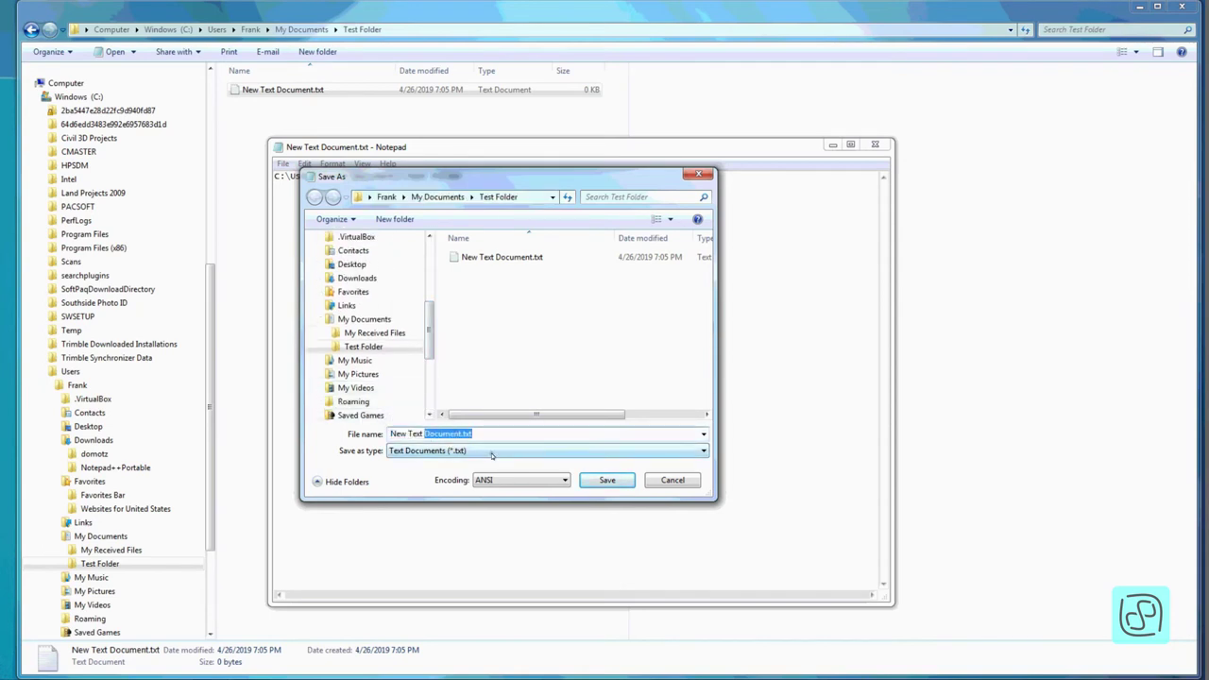
pyautogui.click(487, 451)
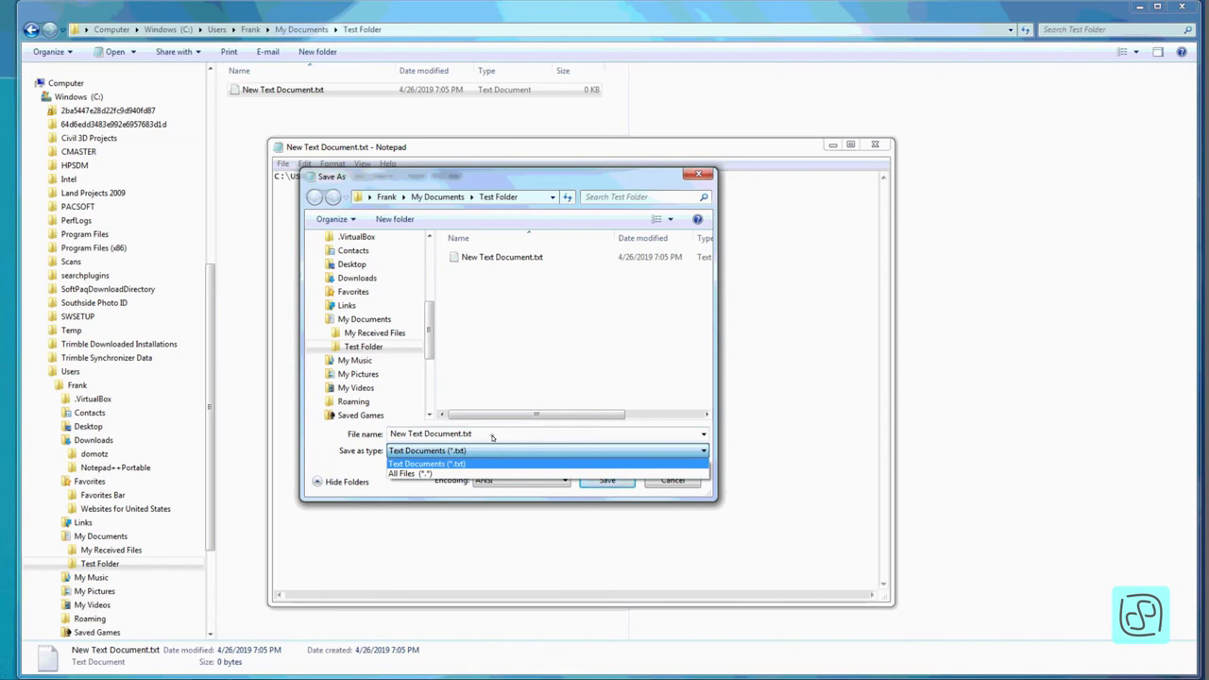
pyautogui.click(488, 433)
pyautogui.hotkey('ctrl', 'a')
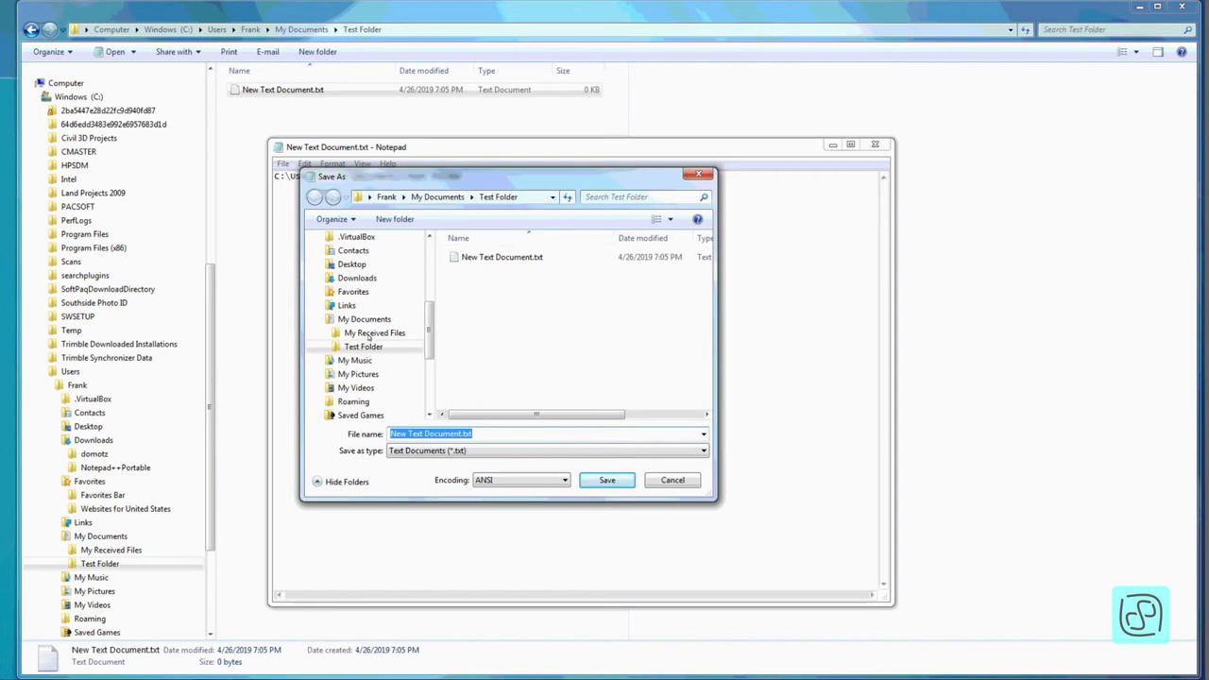
pyautogui.click(527, 198)
pyautogui.hotkey('ctrl', 'c')
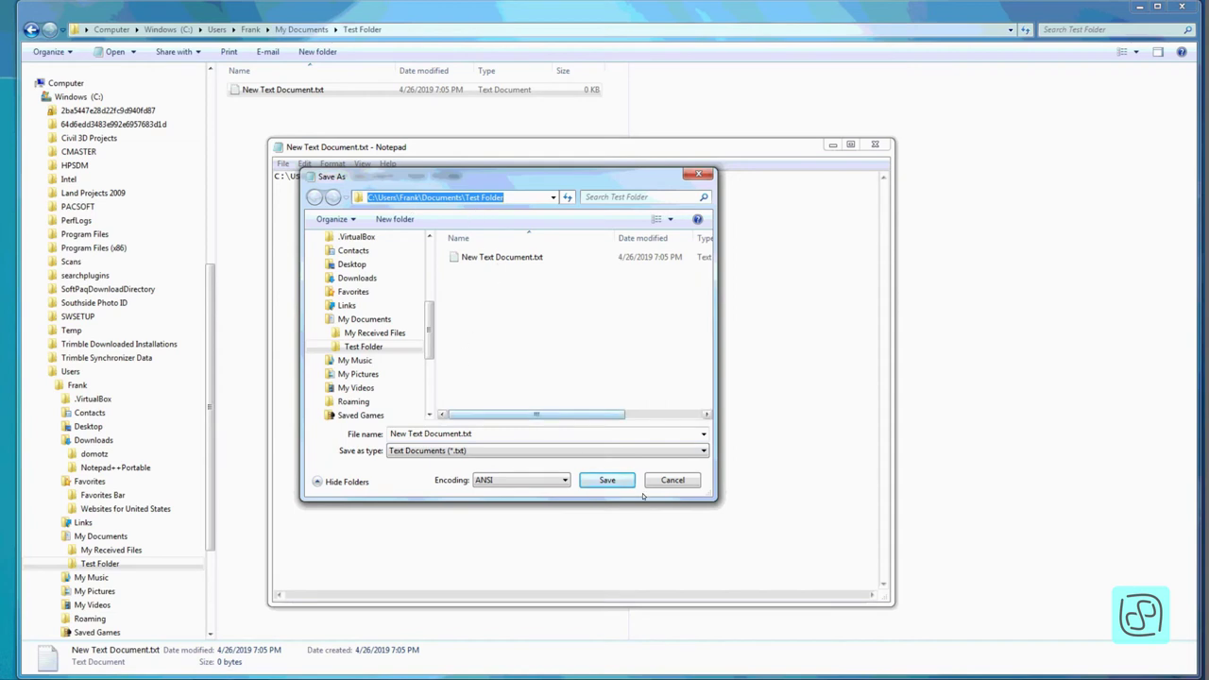
# - Save the document in Test Folder under the name New Text Document2.txt
pyautogui.click(453, 432)
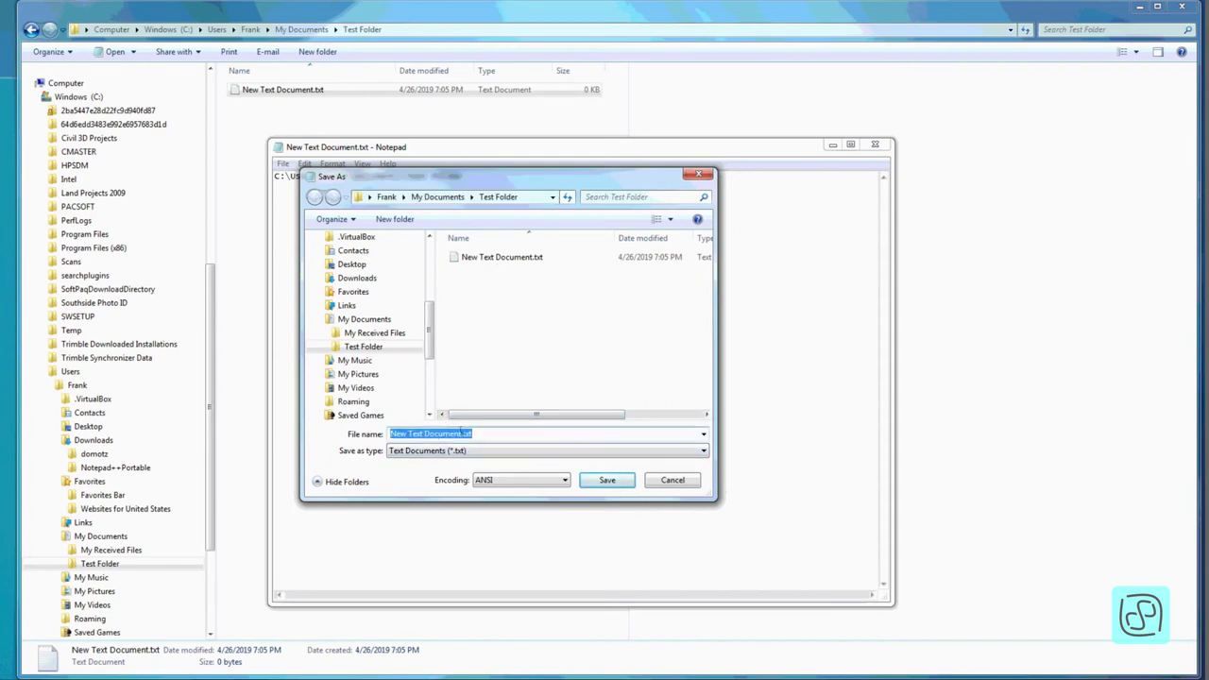
pyautogui.click(463, 433)
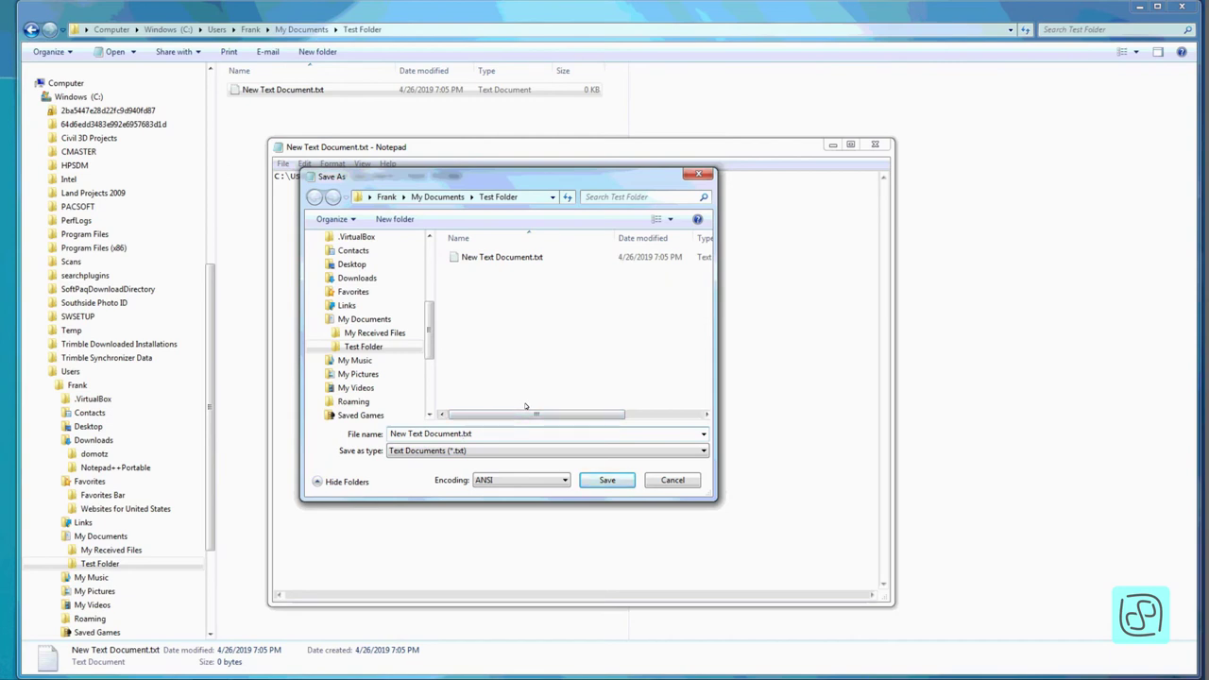
pyautogui.write('2')
pyautogui.press('Return')
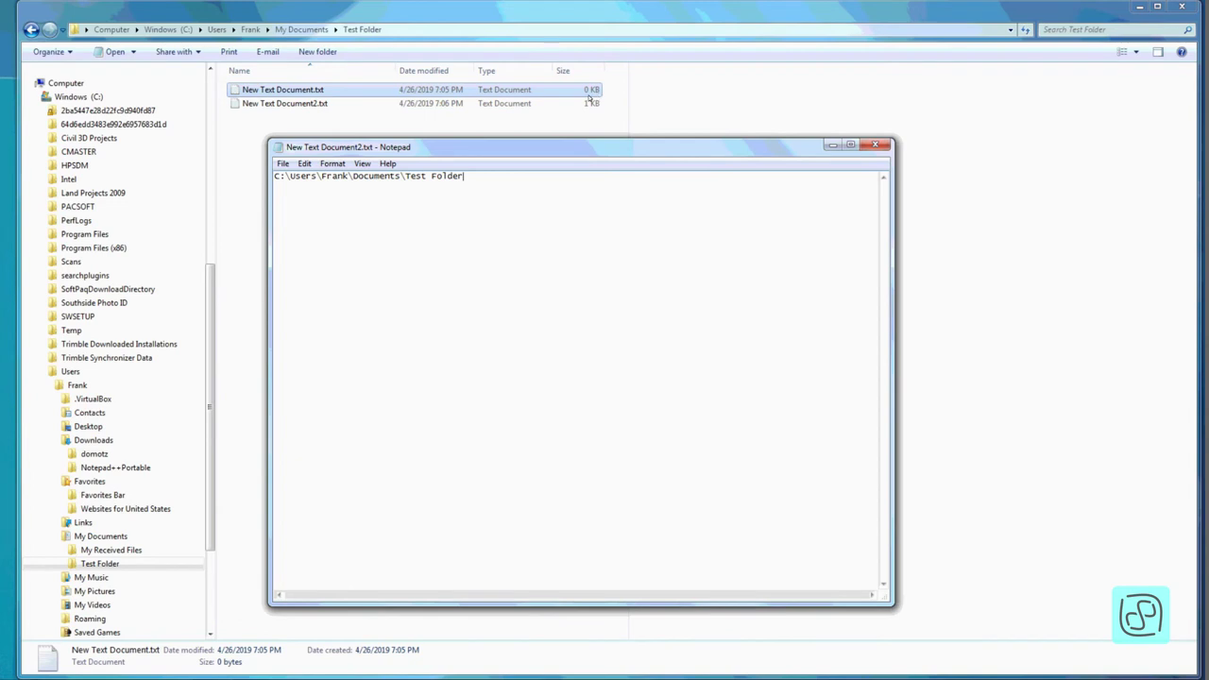
# - Save New Text Document2.txt once more and close it
pyautogui.click(283, 164)
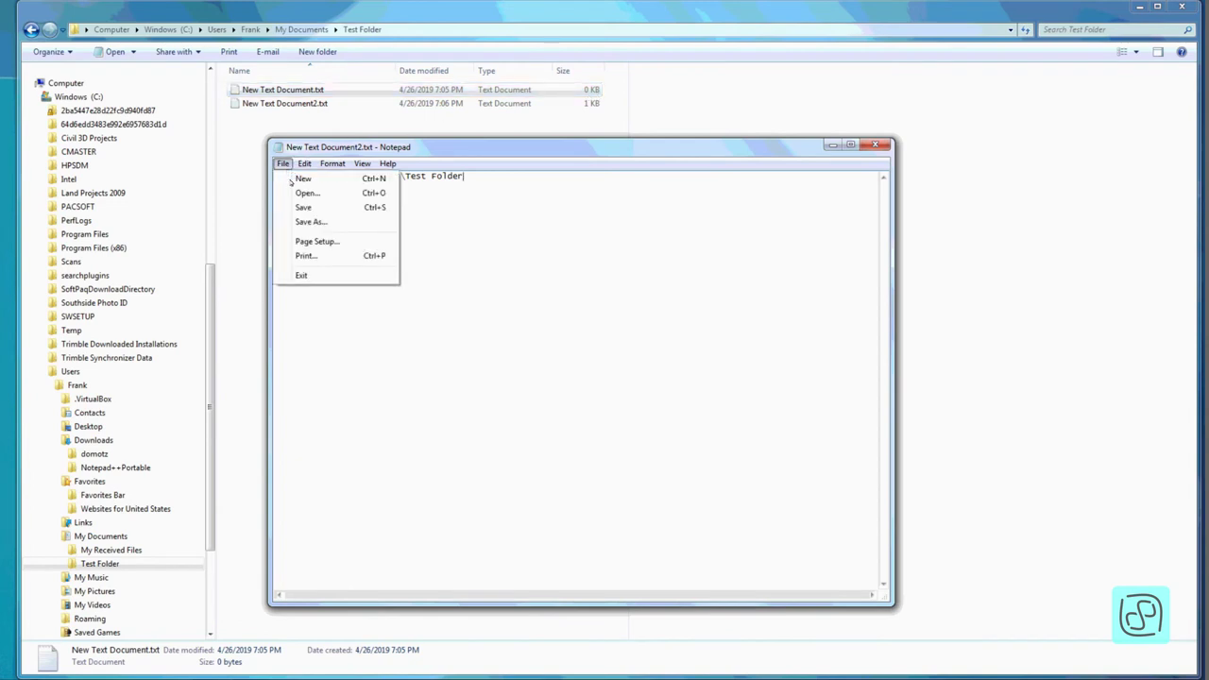
pyautogui.click(302, 207)
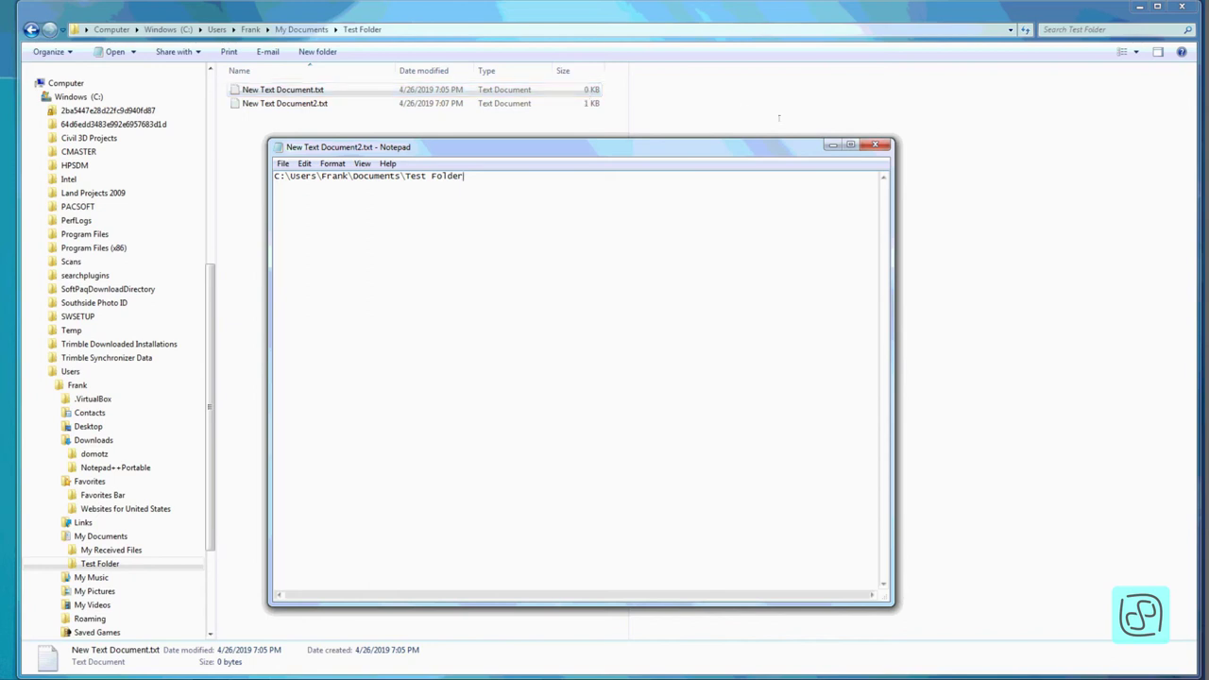
pyautogui.click(876, 145)
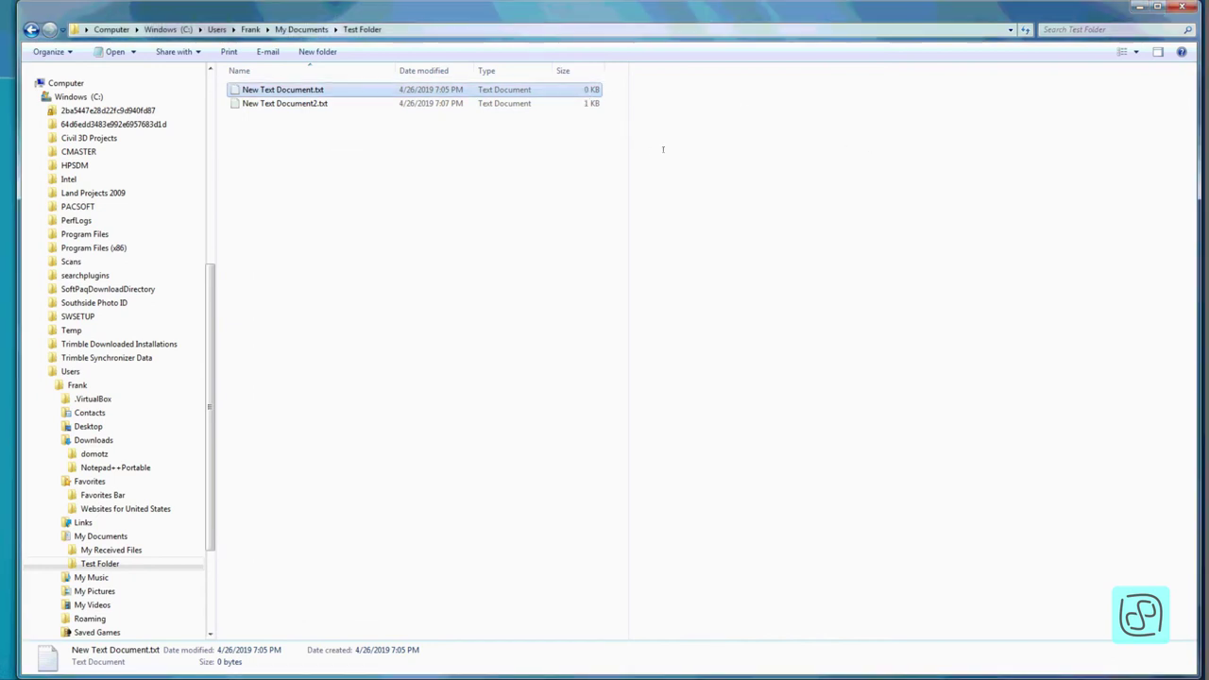
# - Refresh the file listing in Test Folder
pyautogui.rightClick(441, 194)
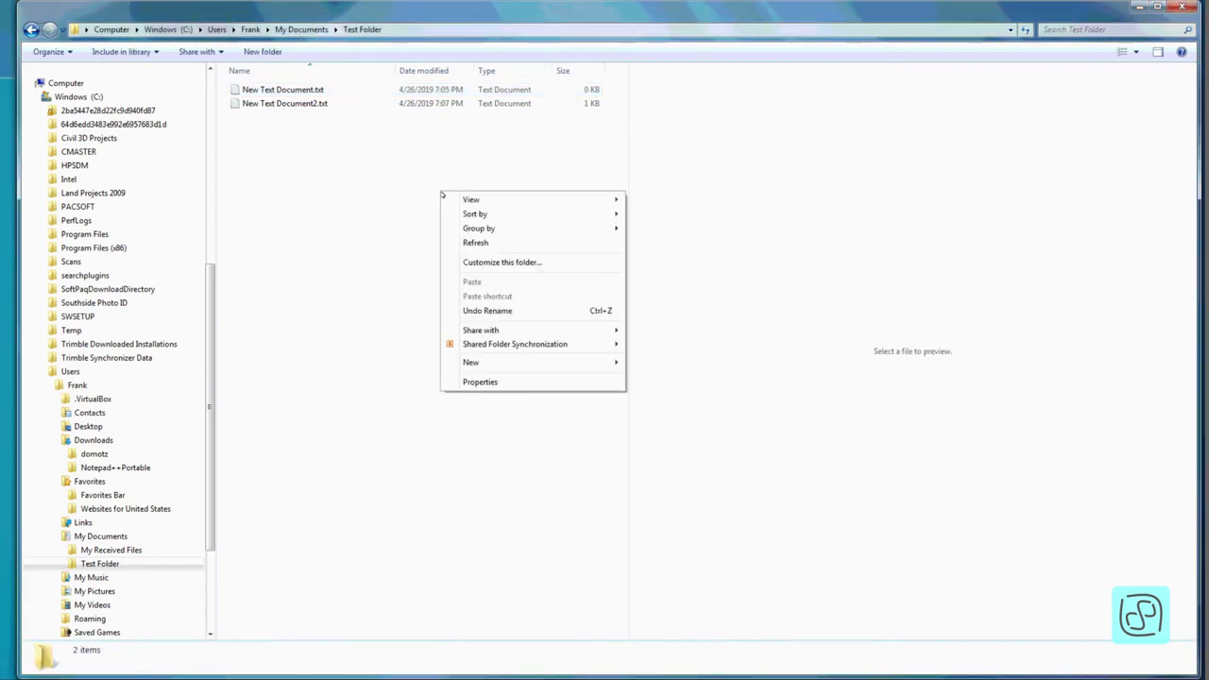
pyautogui.click(475, 244)
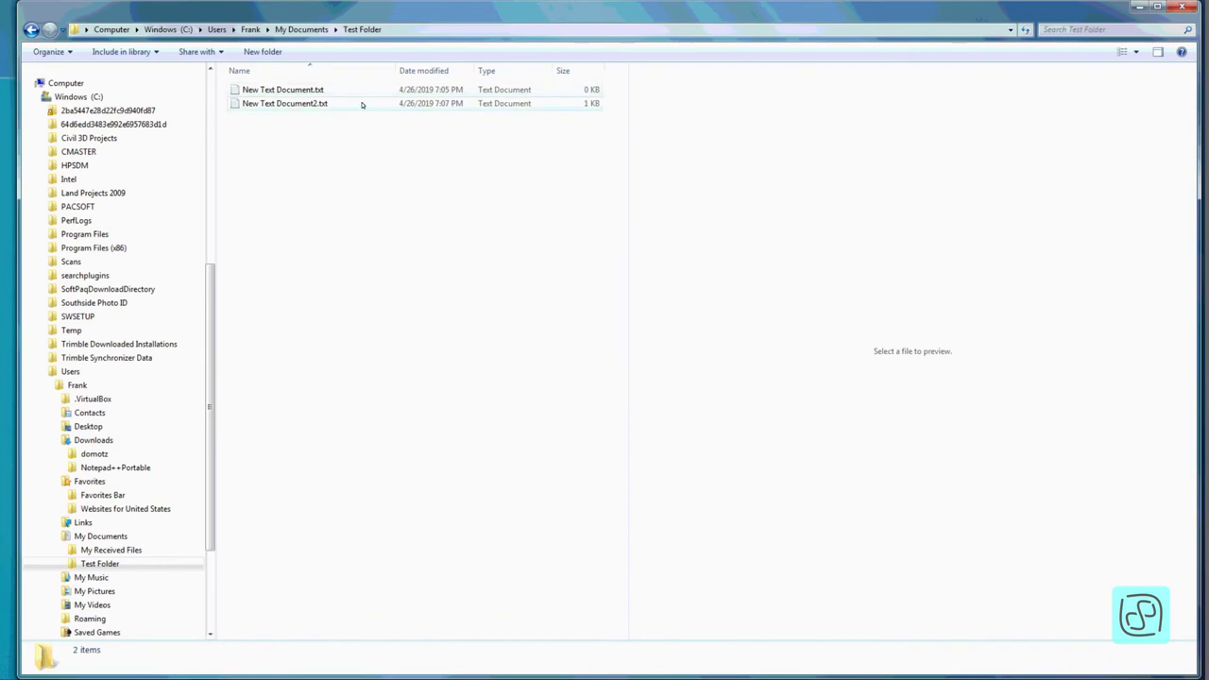
pyautogui.moveTo(301, 111)
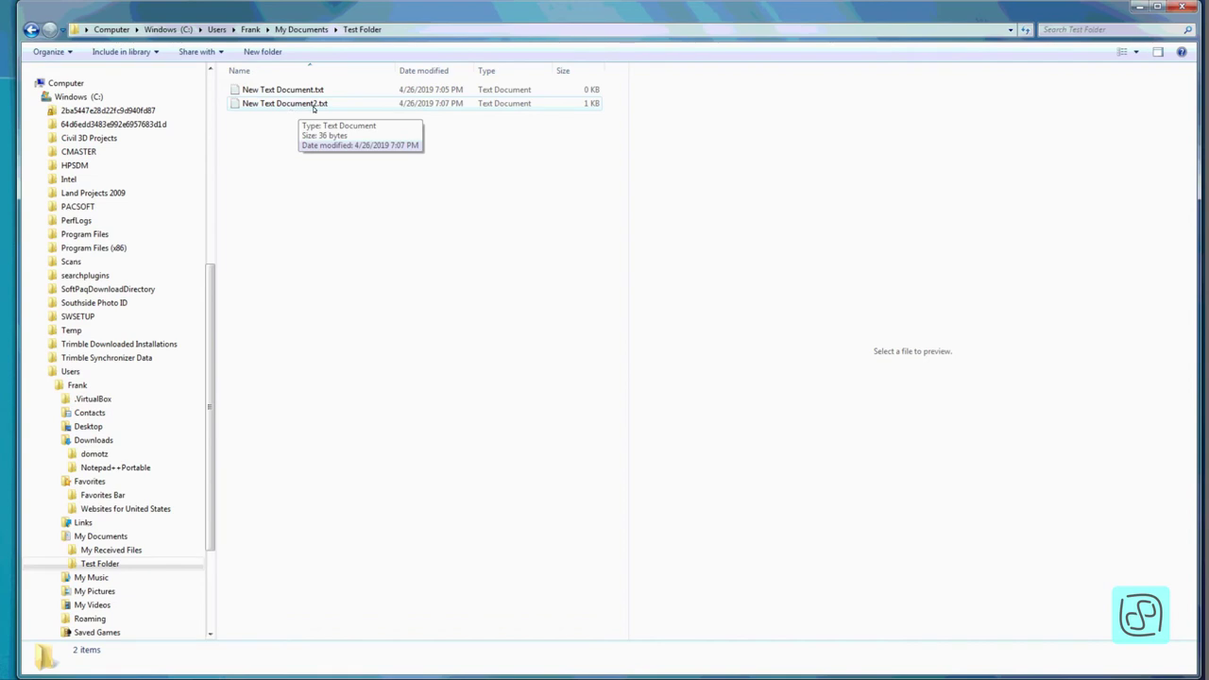
# - Paste the copied folder path into New Text Document.txt, then save and close the file
pyautogui.doubleClick(315, 90)
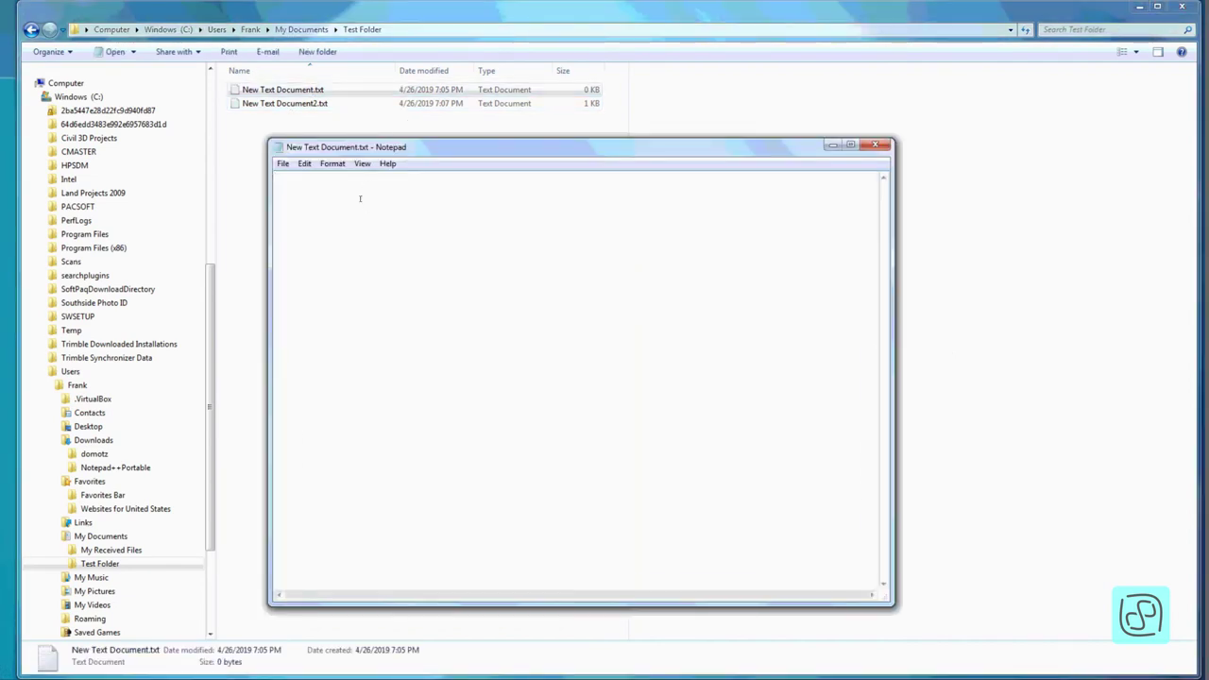
pyautogui.hotkey('ctrl', 'v')
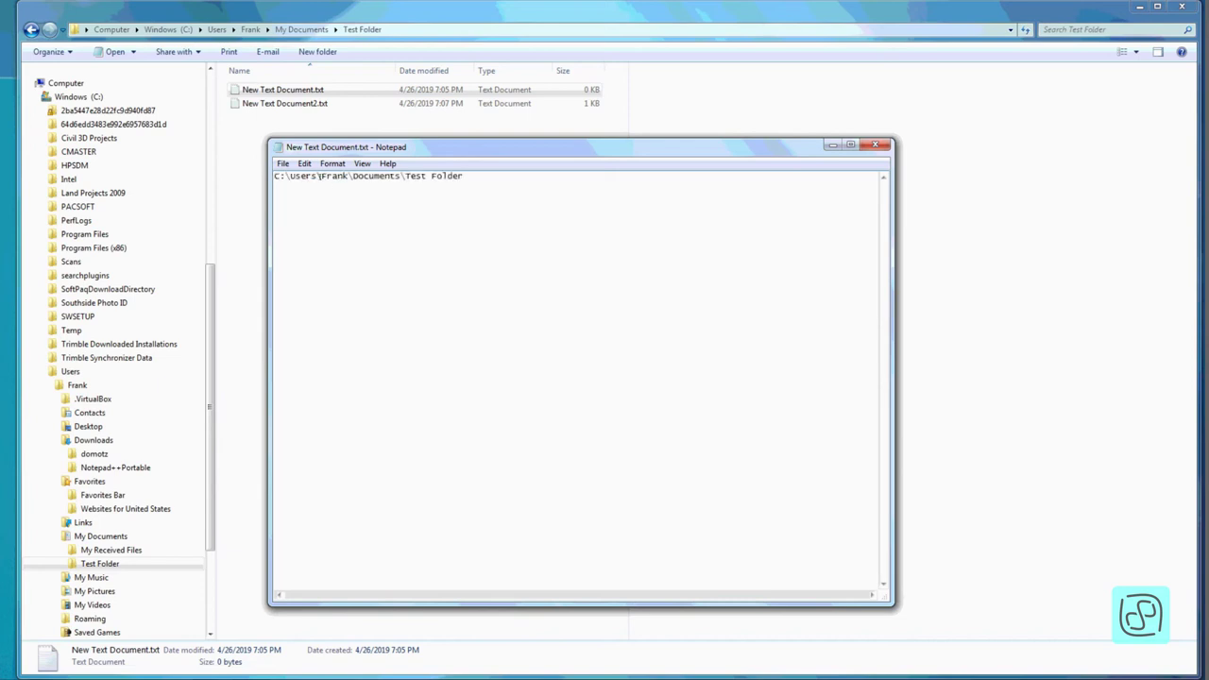
pyautogui.click(282, 164)
pyautogui.click(298, 206)
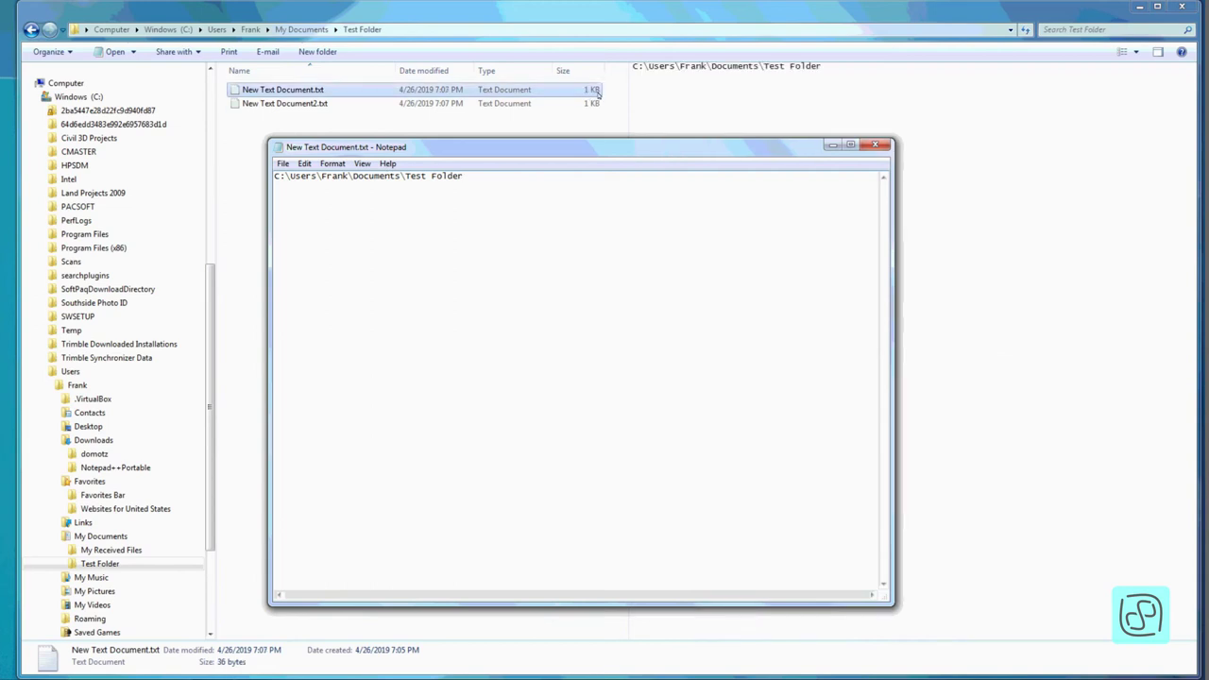
pyautogui.click(870, 147)
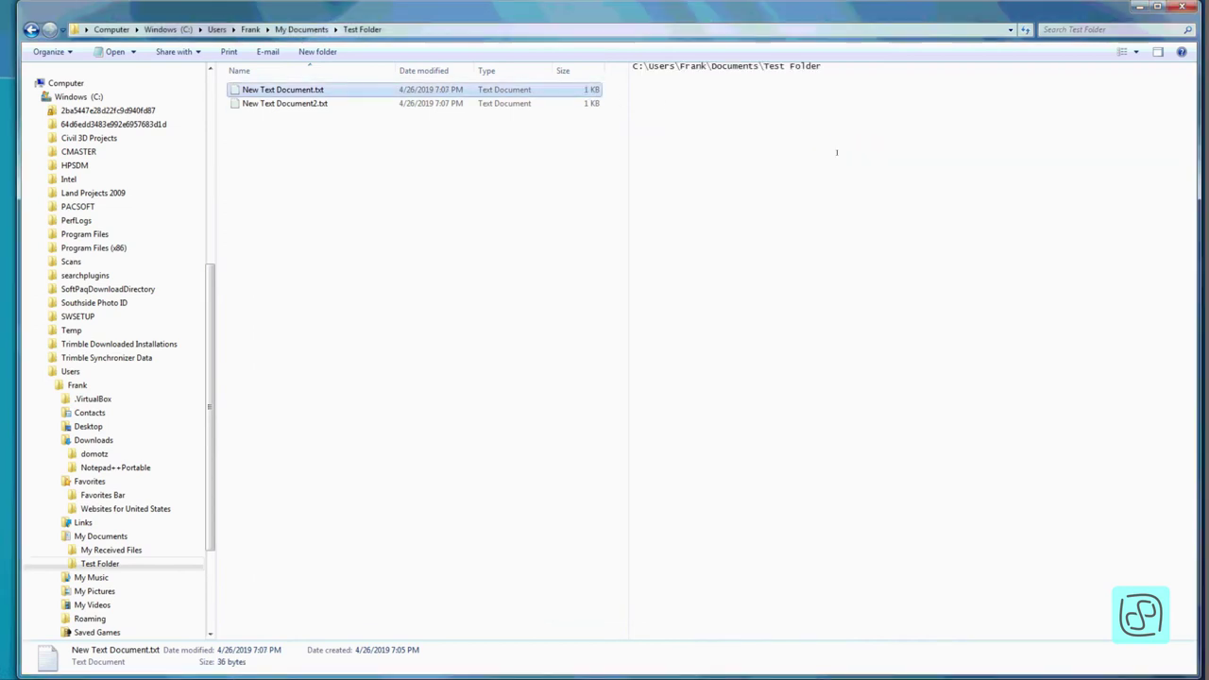
# - Toggle the preview pane off and back on, and preview both text documents in Test Folder
pyautogui.click(1158, 53)
pyautogui.click(1159, 53)
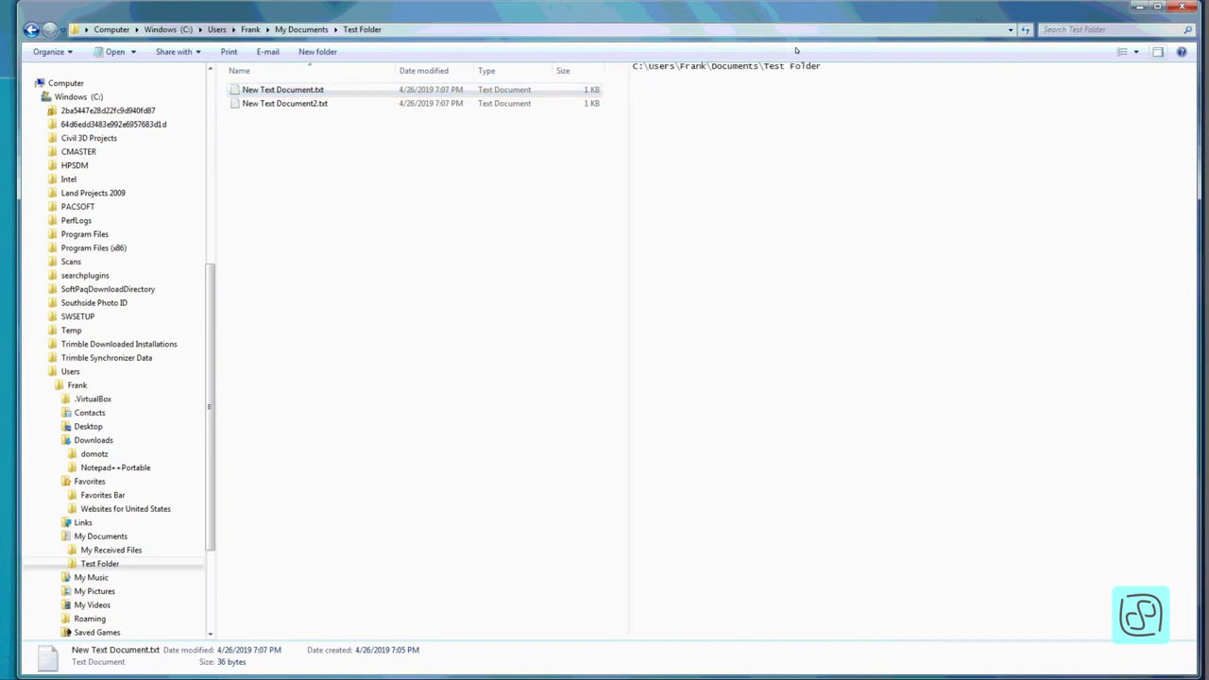
pyautogui.click(393, 104)
pyautogui.click(392, 95)
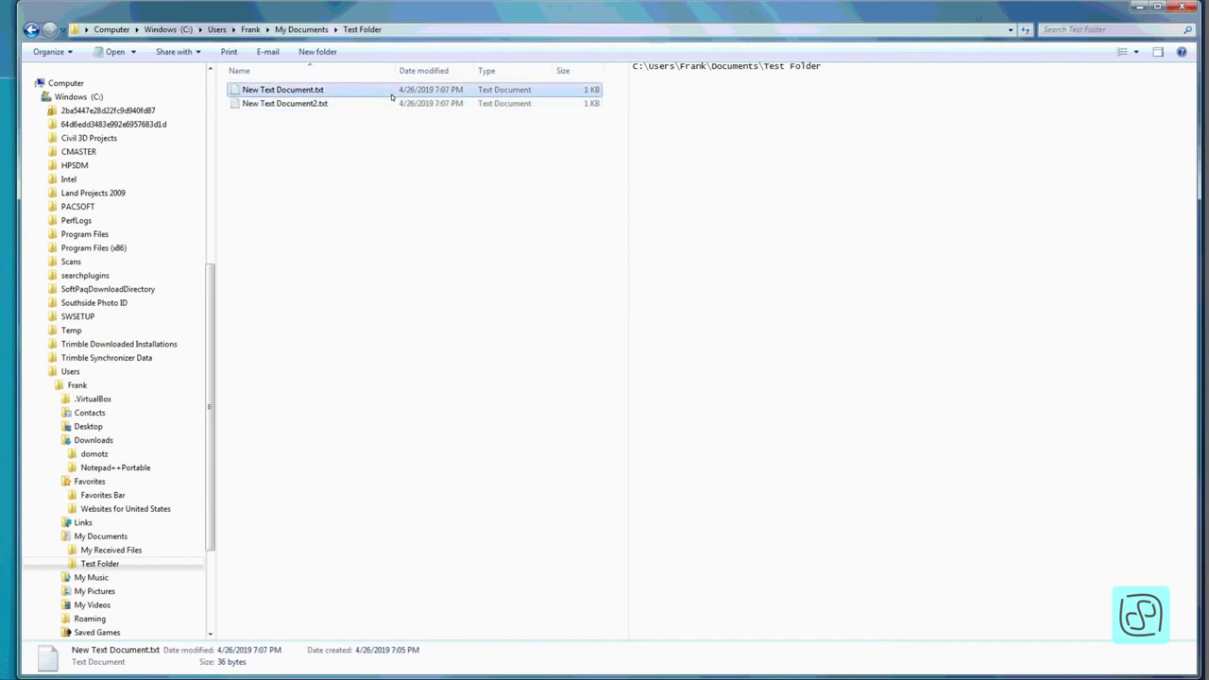
pyautogui.click(361, 104)
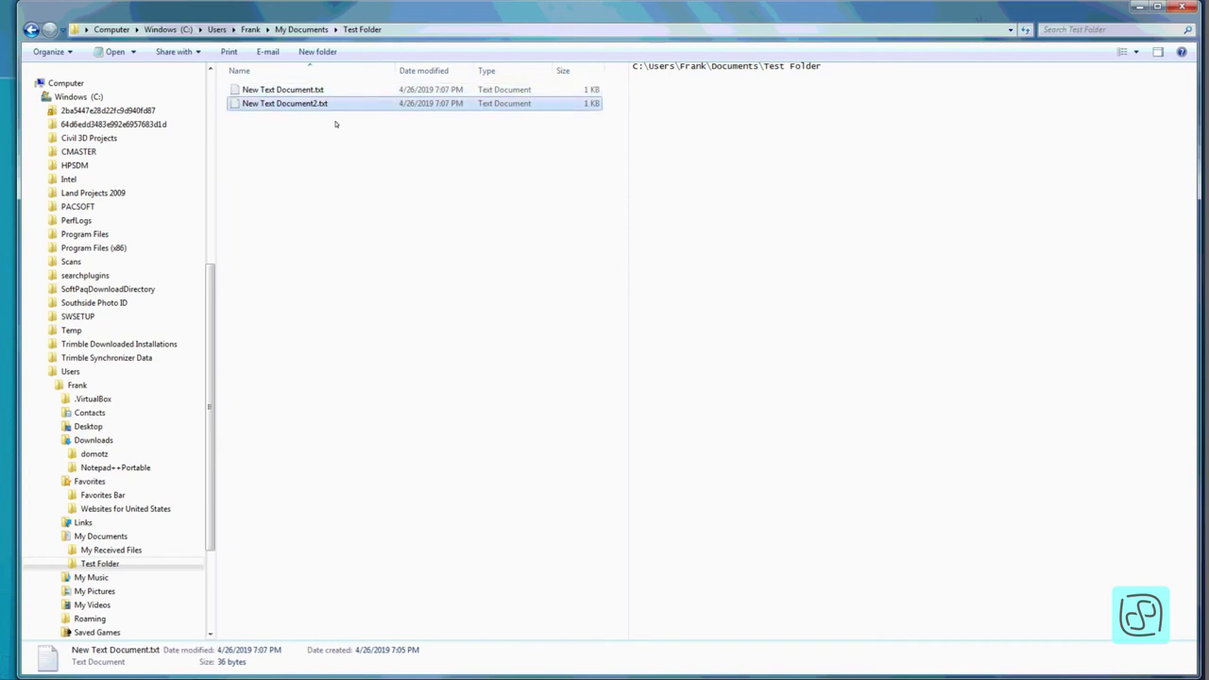
# - Go to the Downloads folder and preview HPBIOSUPDREC.log
pyautogui.click(72, 444)
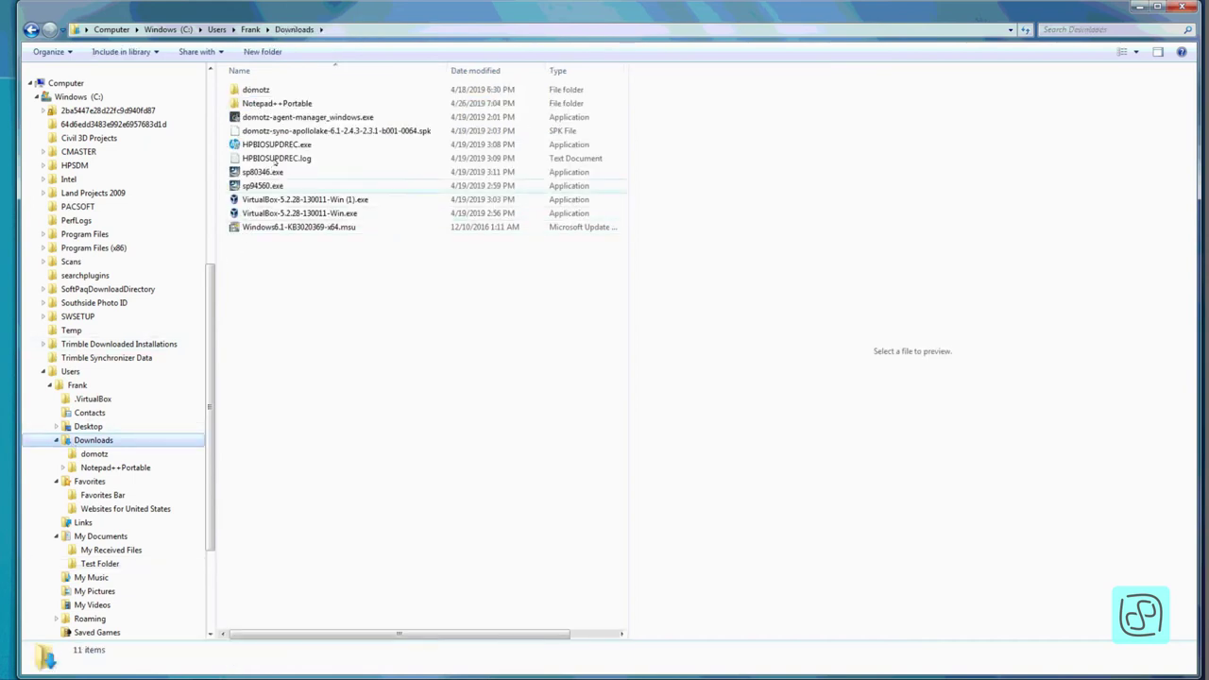
pyautogui.click(275, 160)
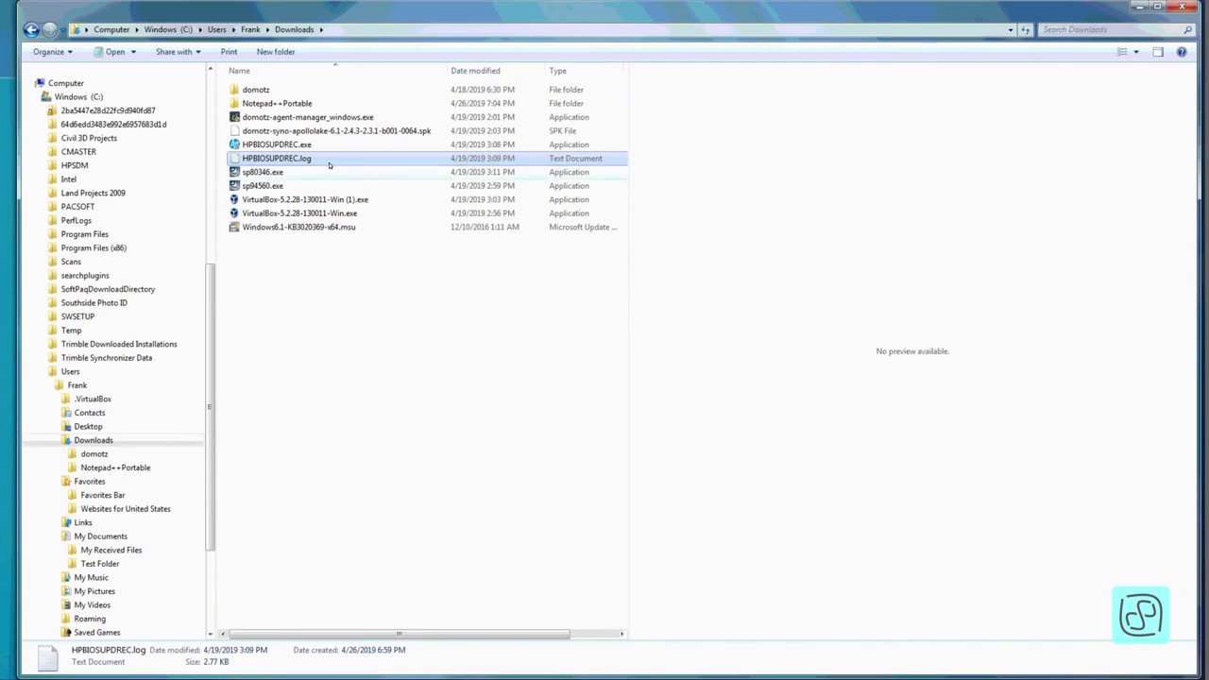
# - Change the extension of HPBIOSUPDREC.log to txt, accepting the extension change, so the file can be previewed
pyautogui.press('F2')
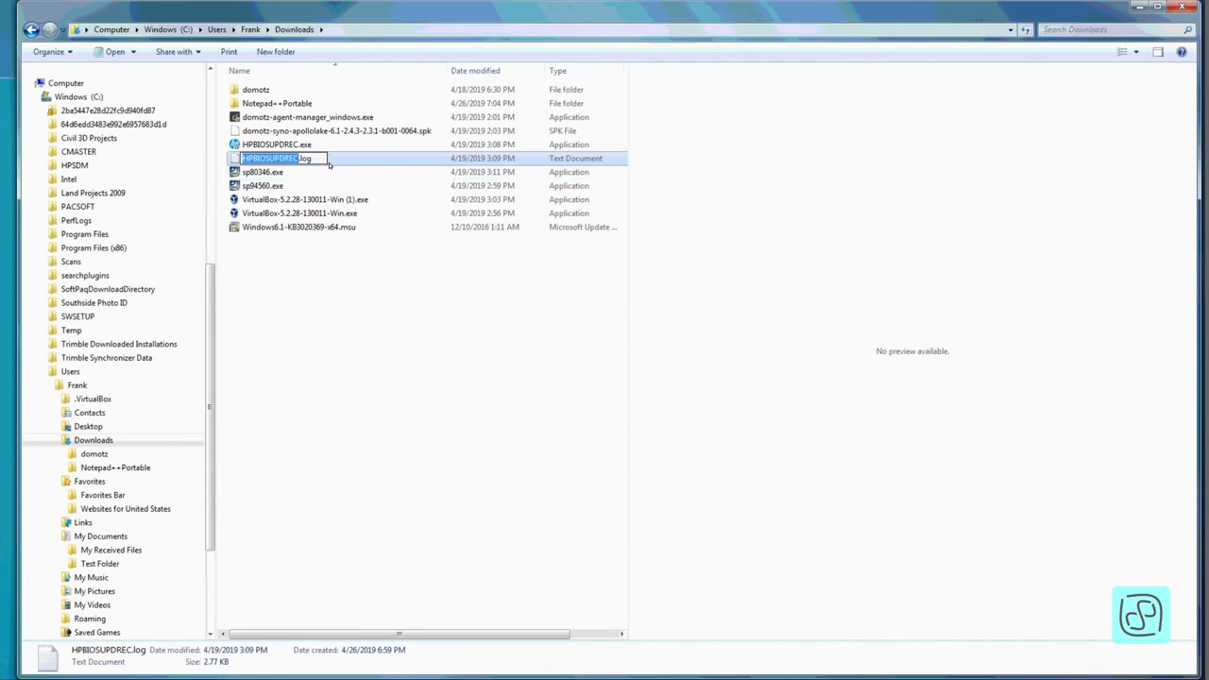
pyautogui.press('Right')
pyautogui.hotkey('shift', 'Left')
pyautogui.hotkey('shift', 'Left')
pyautogui.hotkey('shift', 'Left')
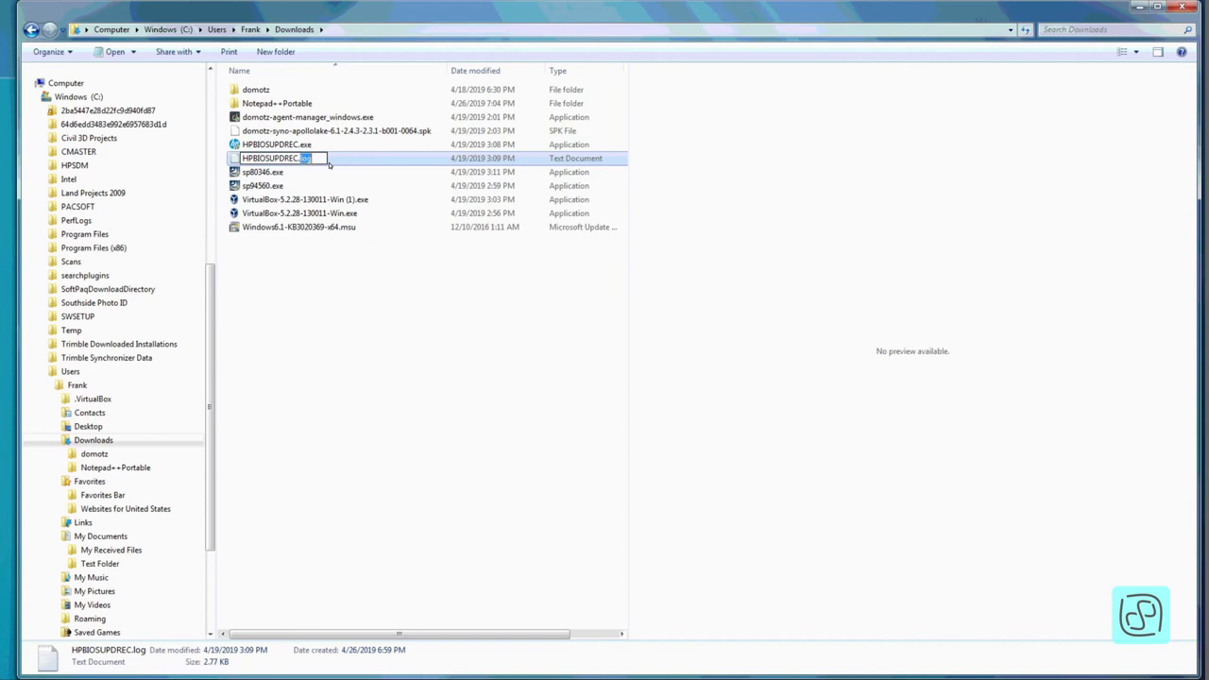
pyautogui.write('txt')
pyautogui.press('Return')
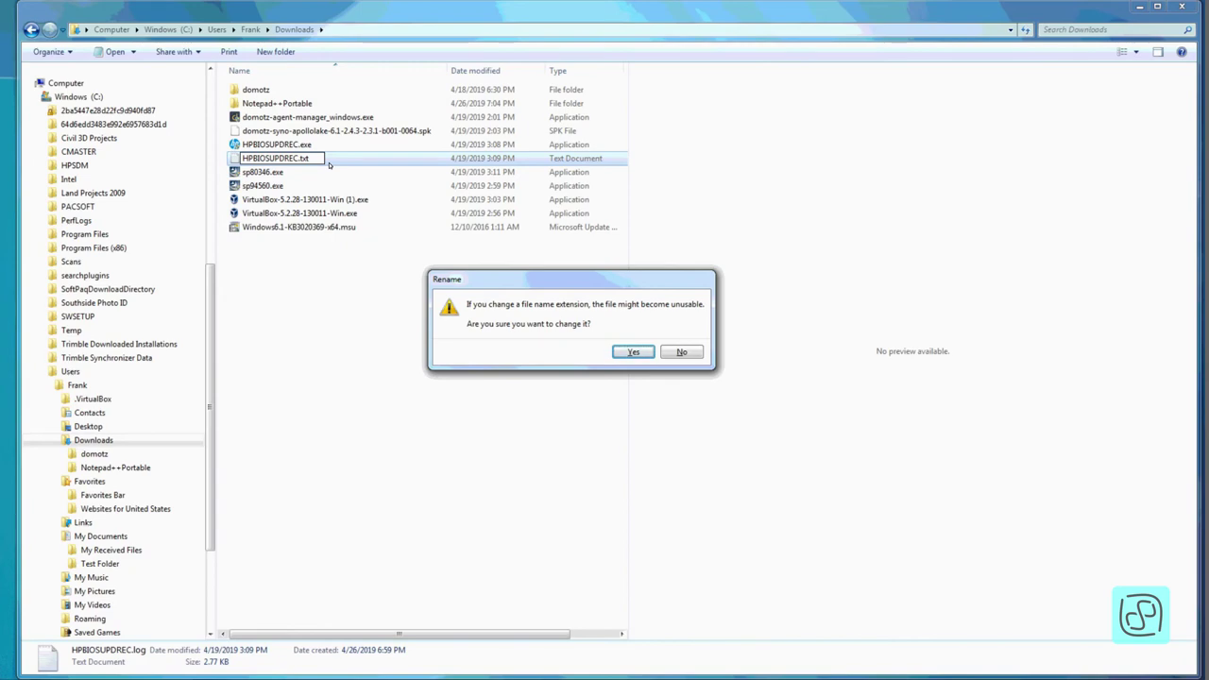
pyautogui.press('Return')
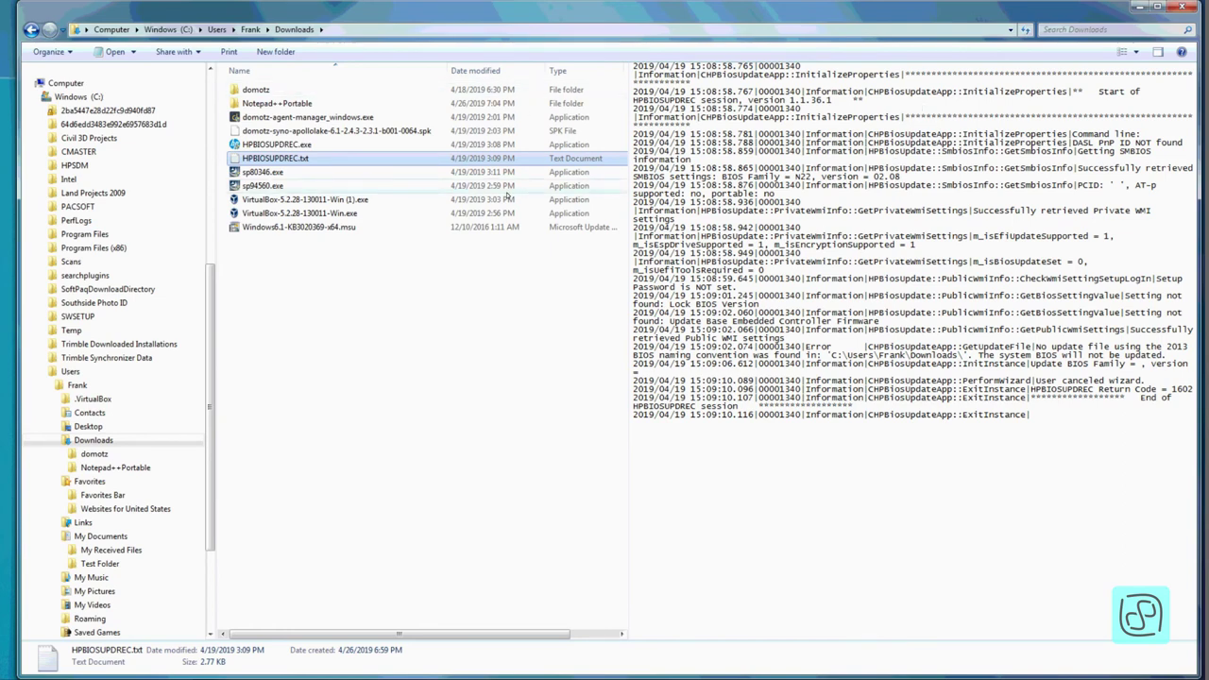
# - Rename HPBIOSUPDREC.txt back to HPBIOSUPDREC.log and accept the extension change
pyautogui.press('F2')
pyautogui.press('Right')
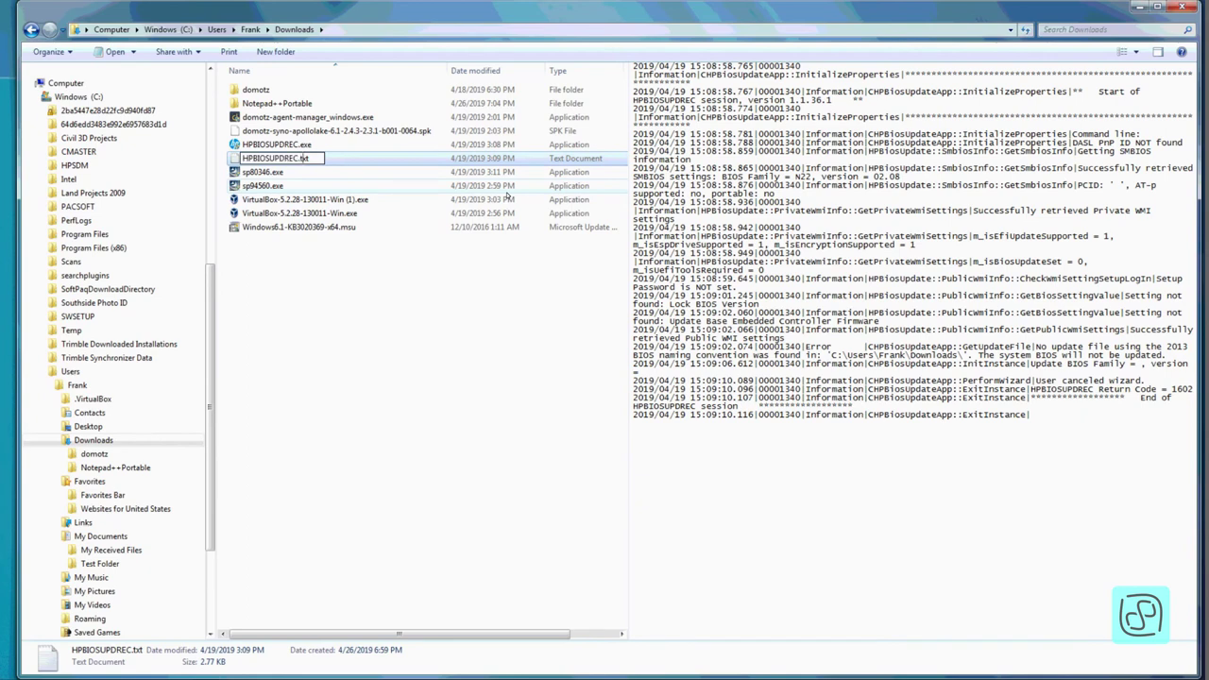
pyautogui.hotkey('shift', 'Right')
pyautogui.hotkey('shift', 'Right')
pyautogui.hotkey('shift', 'Right')
pyautogui.write('log')
pyautogui.press('Return')
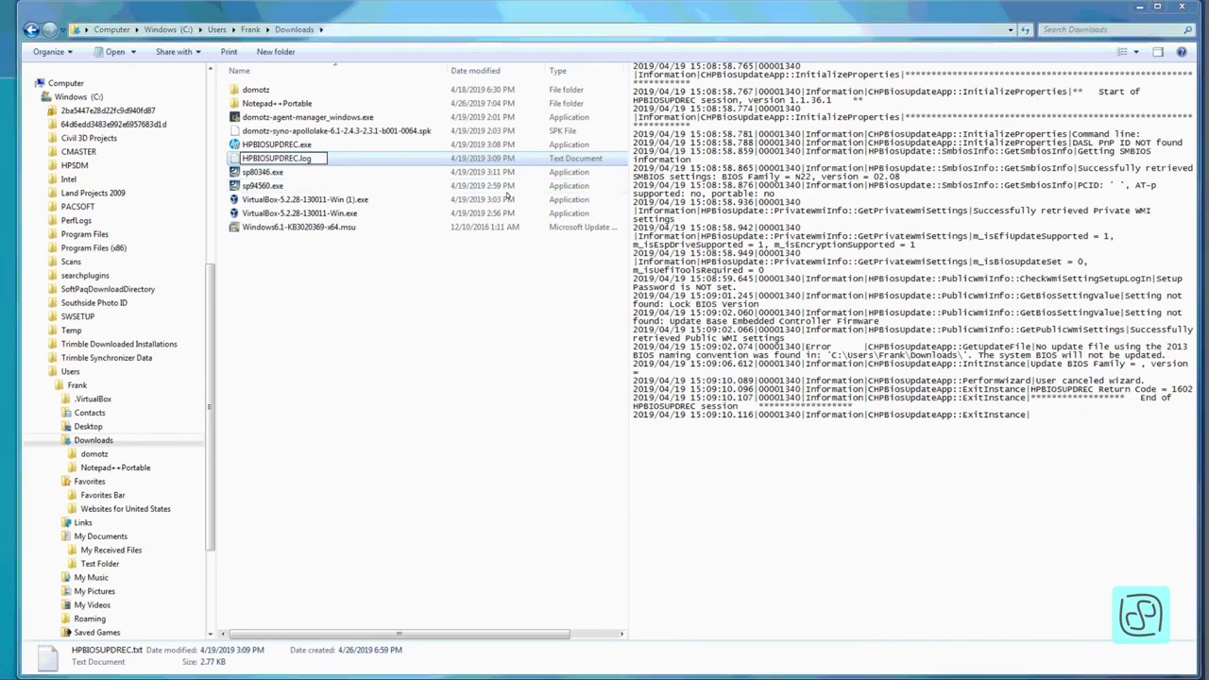
pyautogui.press('Return')
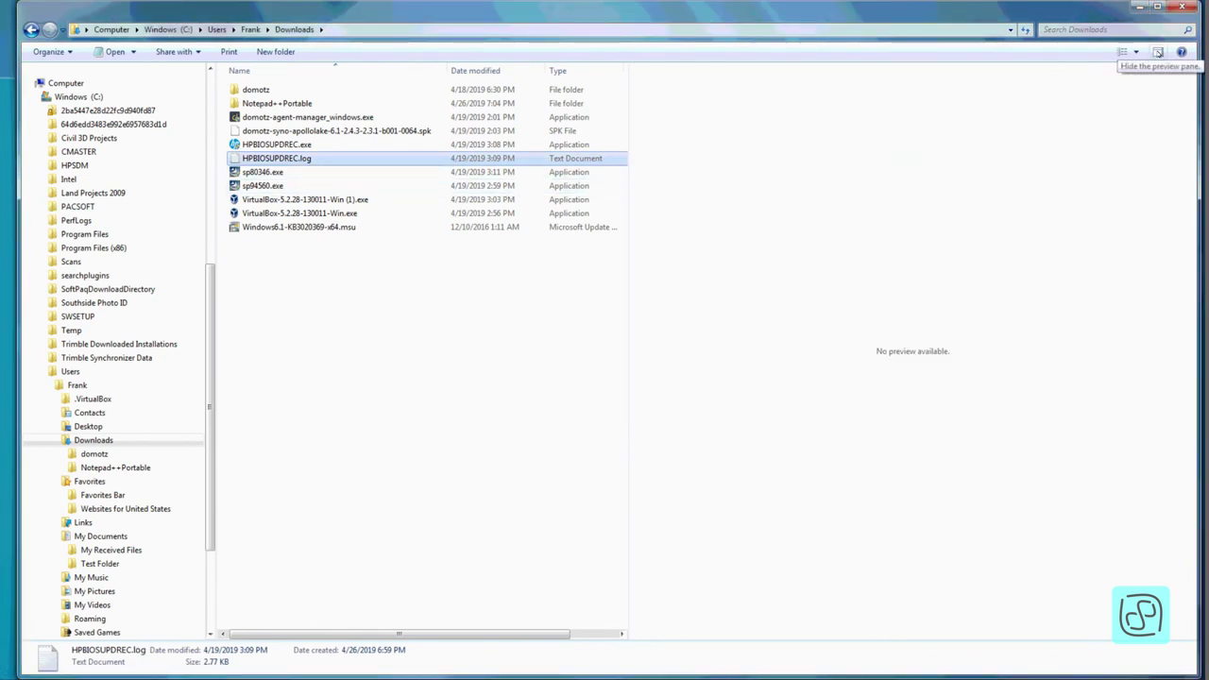
# - Hide the preview pane and select domotz-agent-manager_windows.exe in Downloads to examine its file size
pyautogui.click(1158, 52)
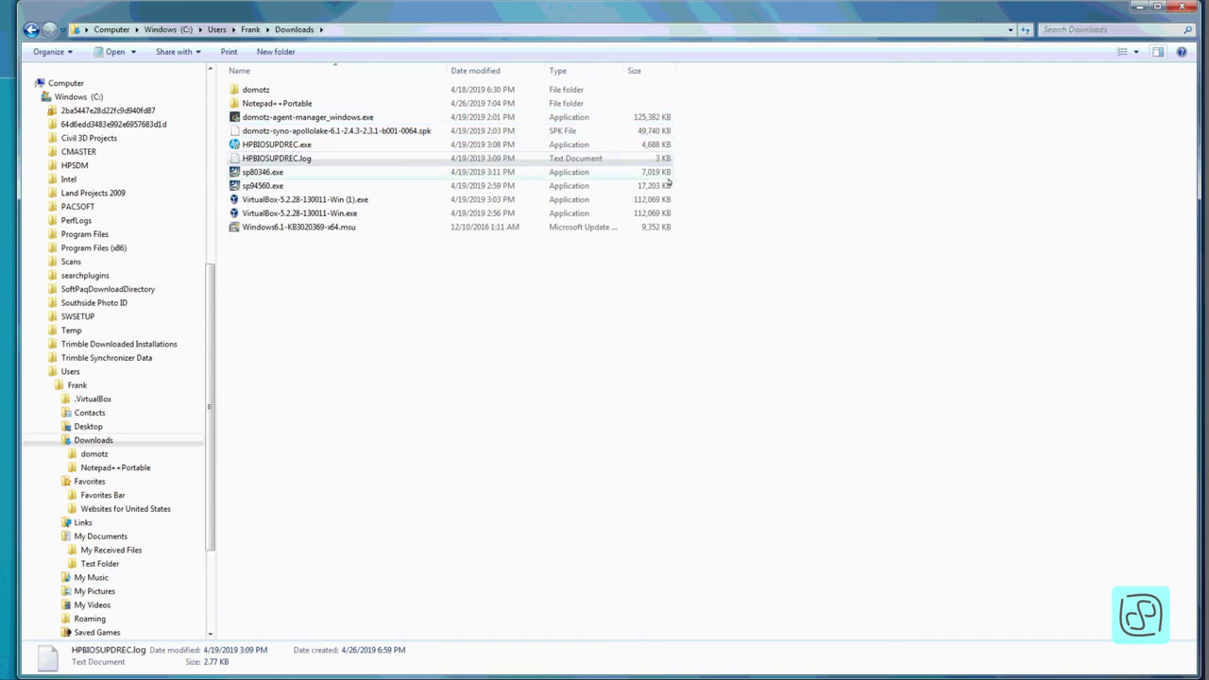
pyautogui.click(672, 73)
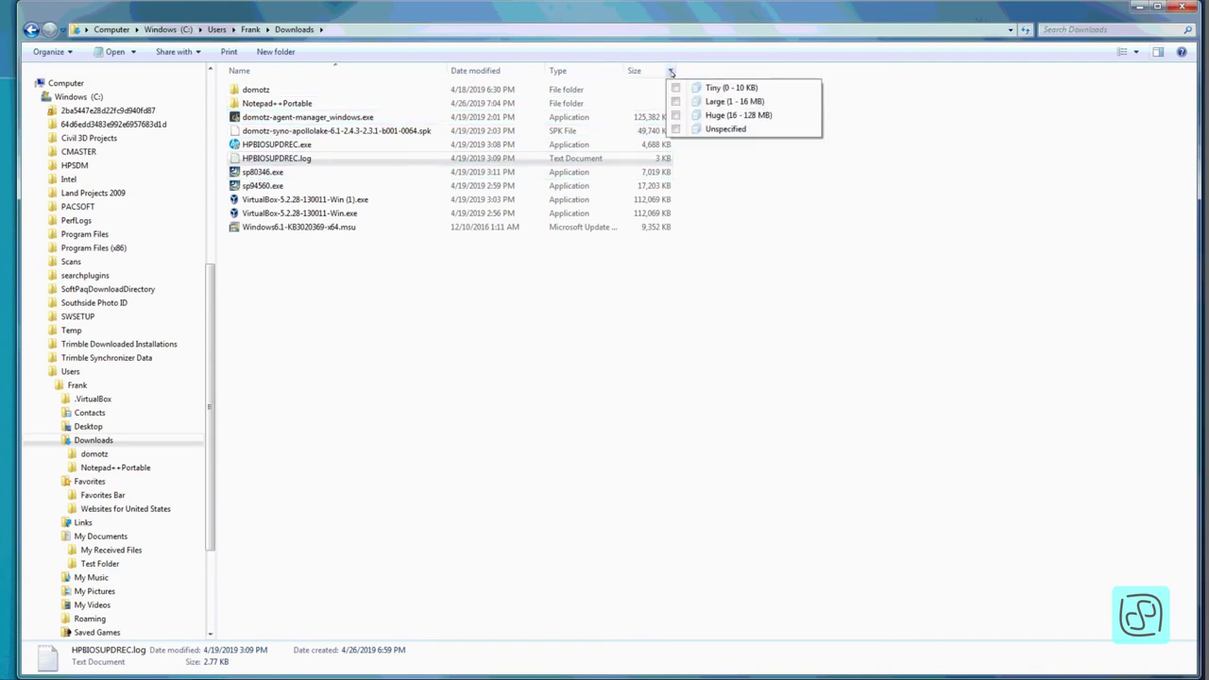
pyautogui.click(652, 121)
pyautogui.click(650, 121)
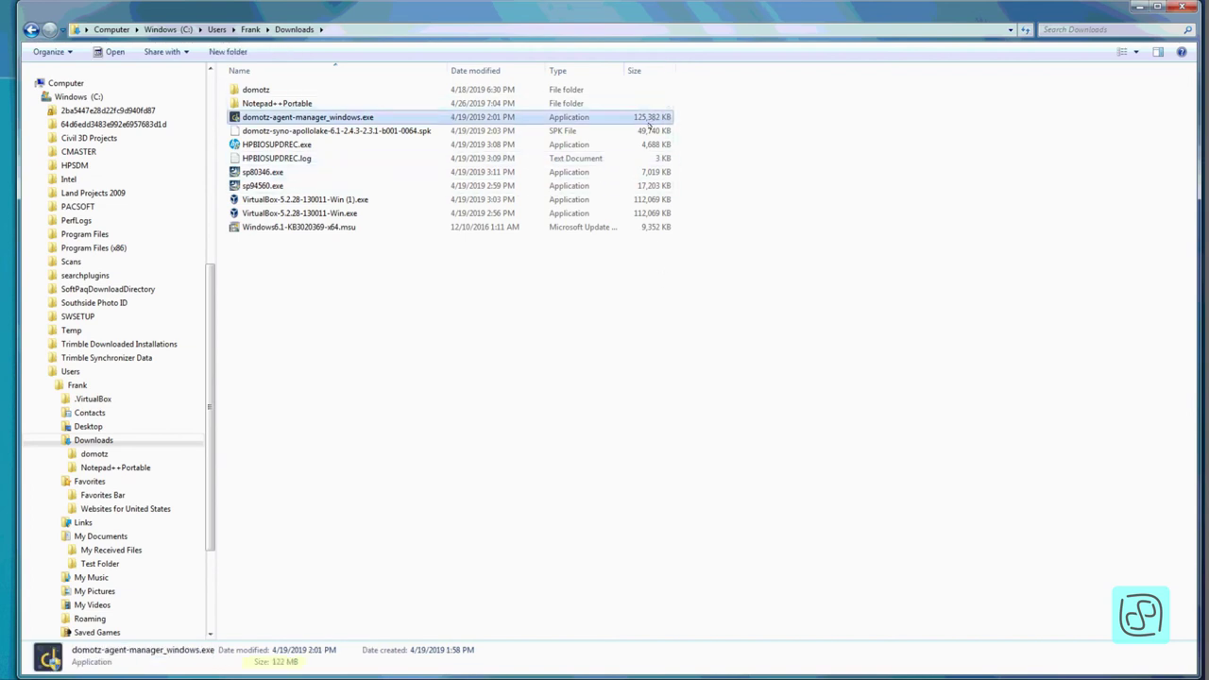